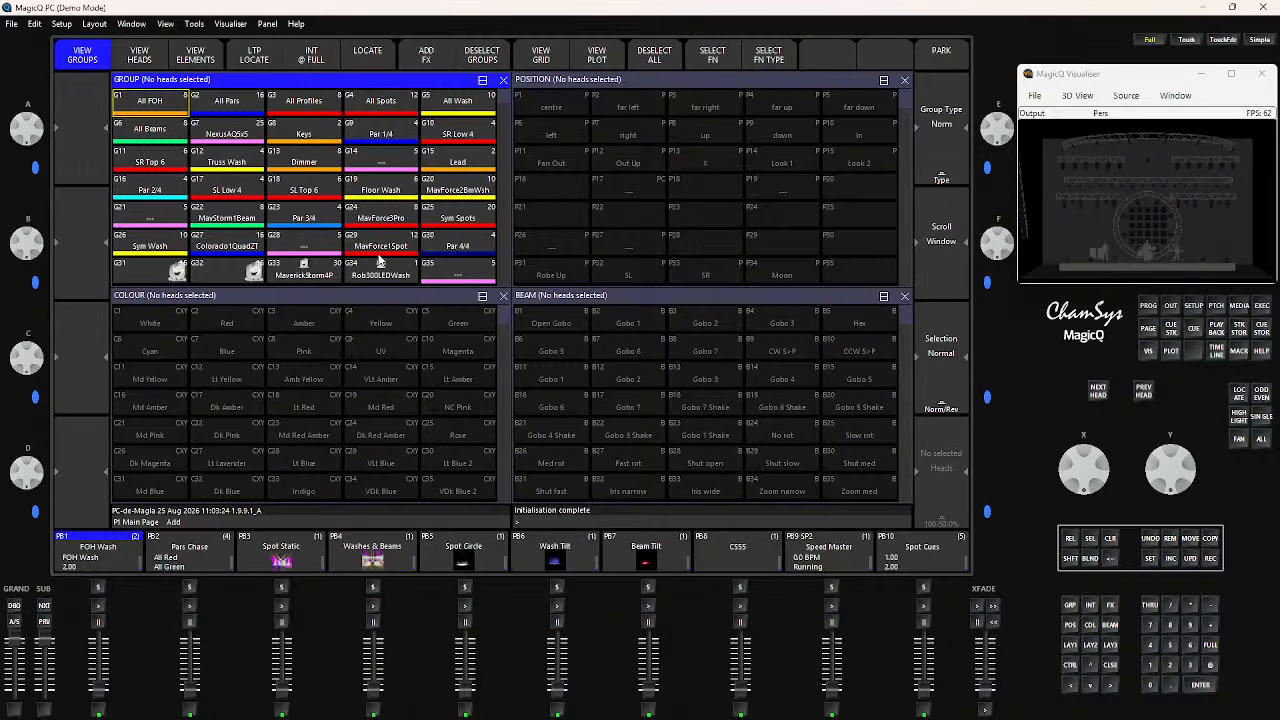
Open the File Manager from Setup and browse the show folder on the hard drive for files to remove
{"action": "left_click", "coordinate": [1193, 306]}
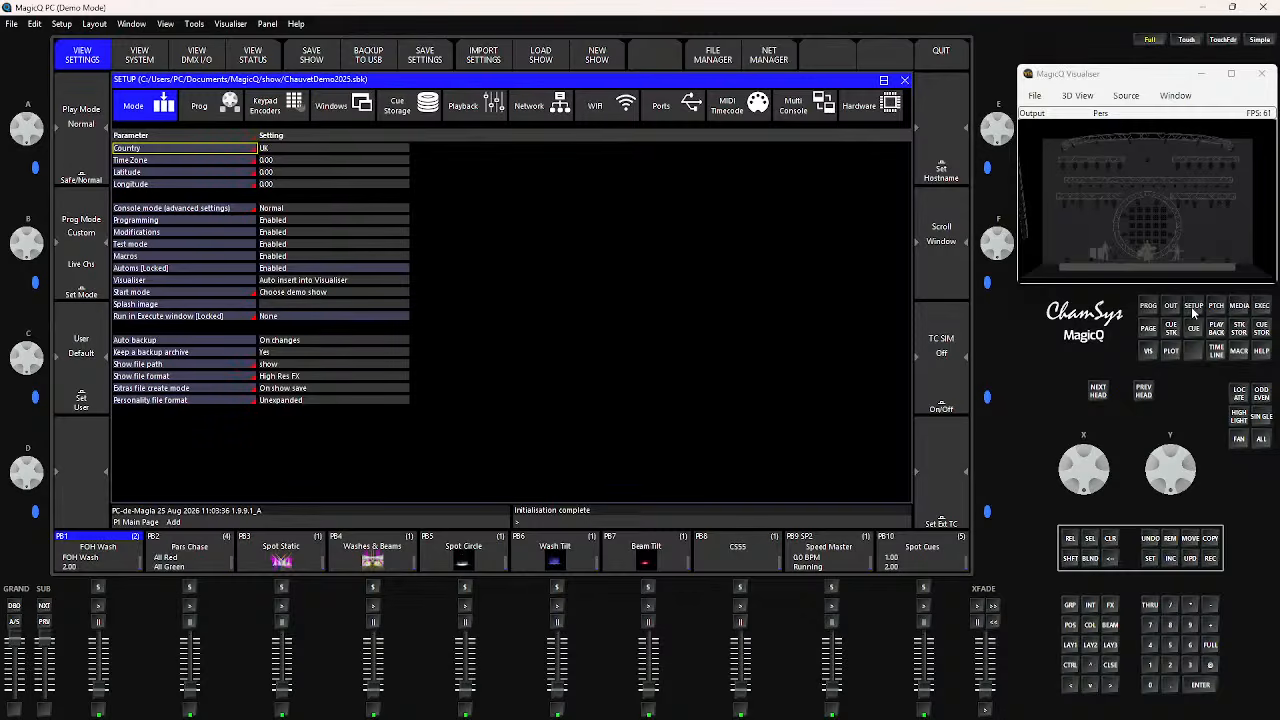
{"action": "left_click", "coordinate": [713, 60]}
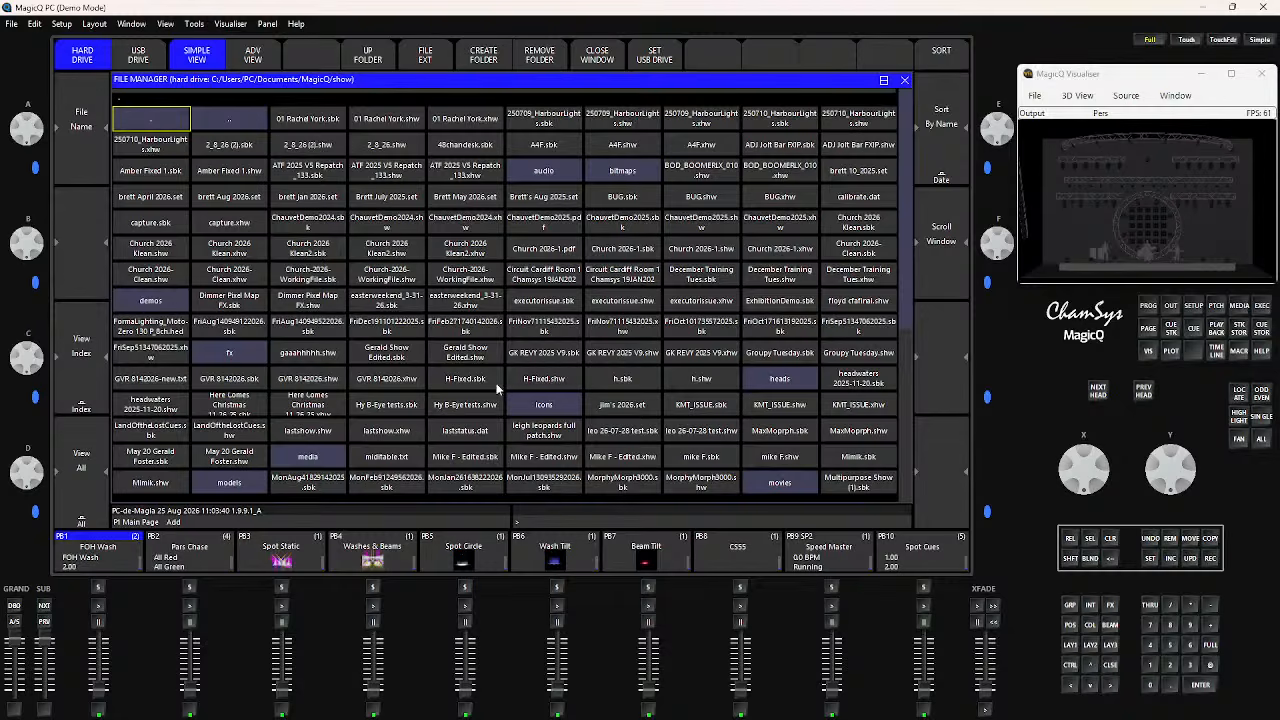
{"action": "scroll", "coordinate": [467, 402], "scroll_direction": "down", "scroll_amount": 6}
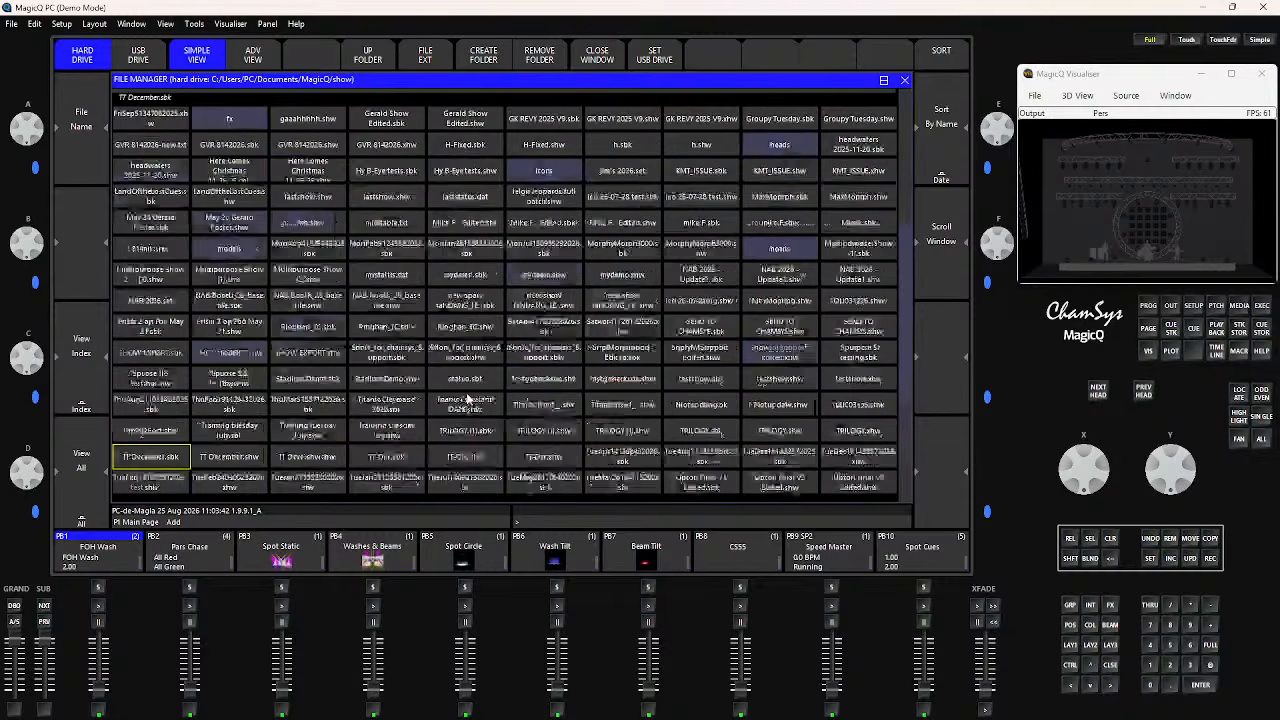
{"action": "scroll", "coordinate": [468, 398], "scroll_direction": "up", "scroll_amount": 6}
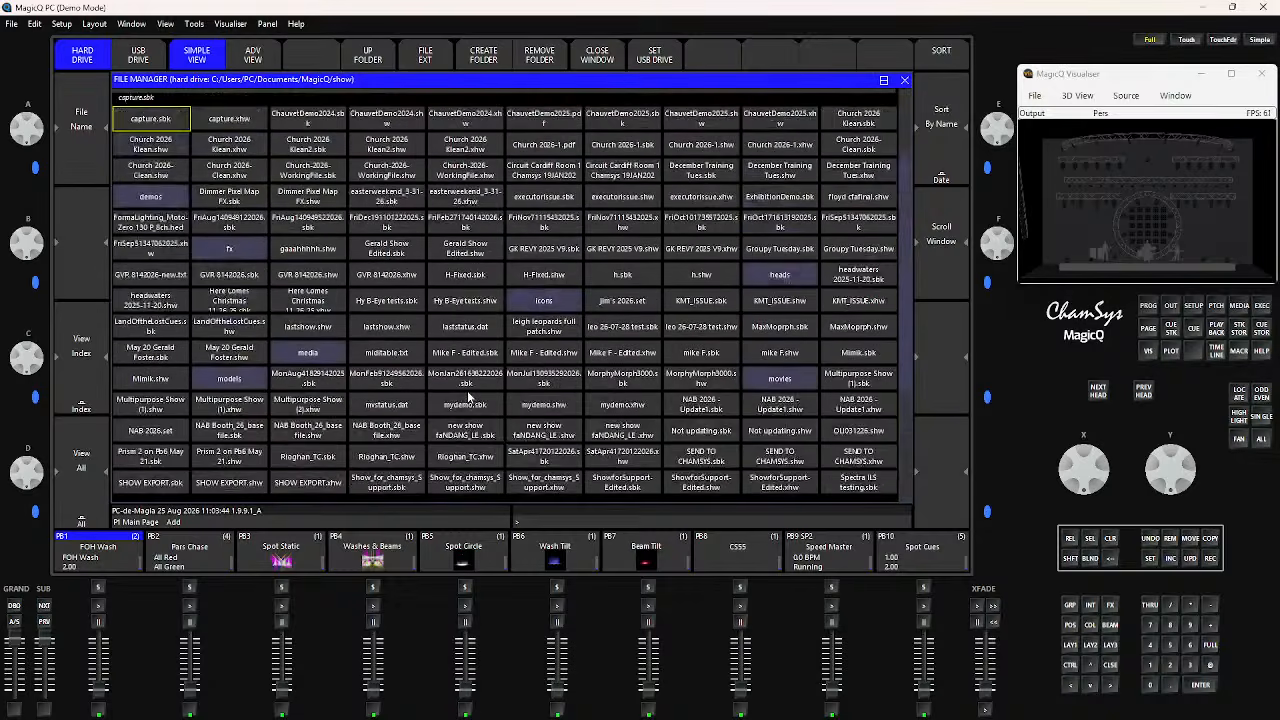
{"action": "scroll", "coordinate": [468, 396], "scroll_direction": "down", "scroll_amount": 2}
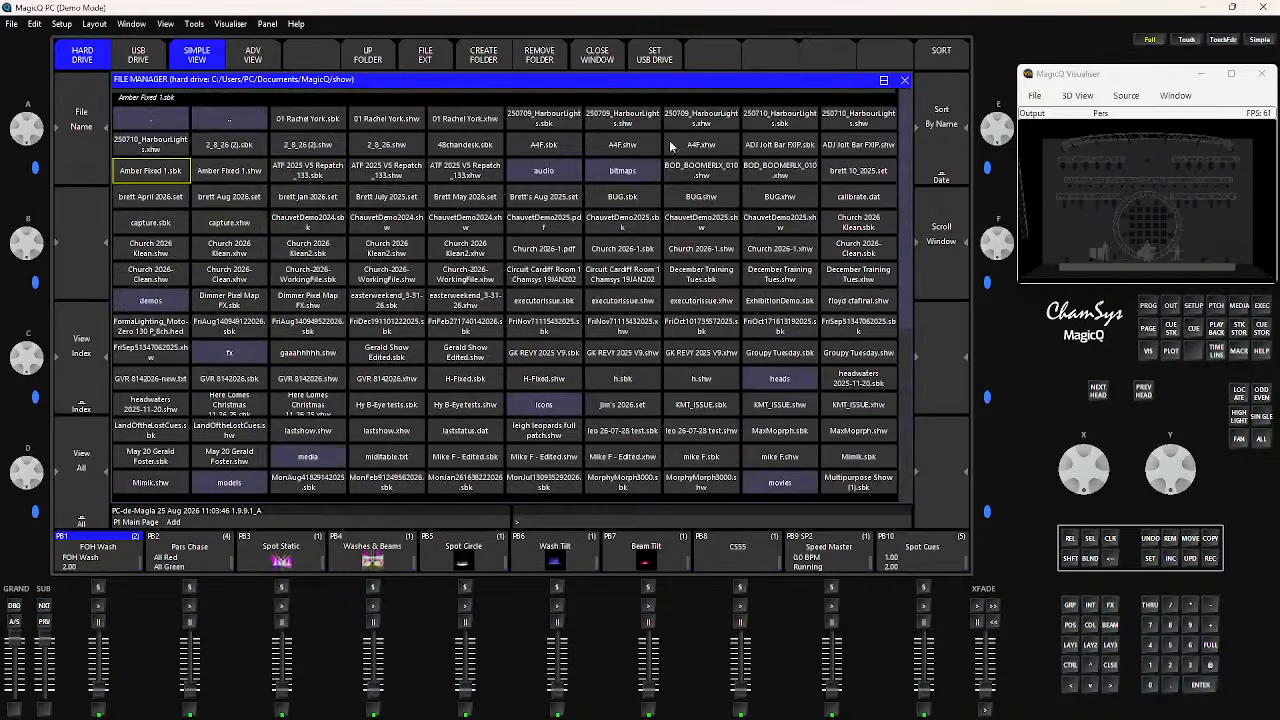
{"action": "mouse_move", "coordinate": [908, 149]}
{"action": "left_mouse_down"}
{"action": "mouse_move", "coordinate": [901, 245]}
{"action": "mouse_move", "coordinate": [906, 131]}
{"action": "left_mouse_up"}
{"action": "scroll", "coordinate": [291, 490], "scroll_direction": "down", "scroll_amount": 9}
{"action": "scroll", "coordinate": [292, 486], "scroll_direction": "down", "scroll_amount": 10}
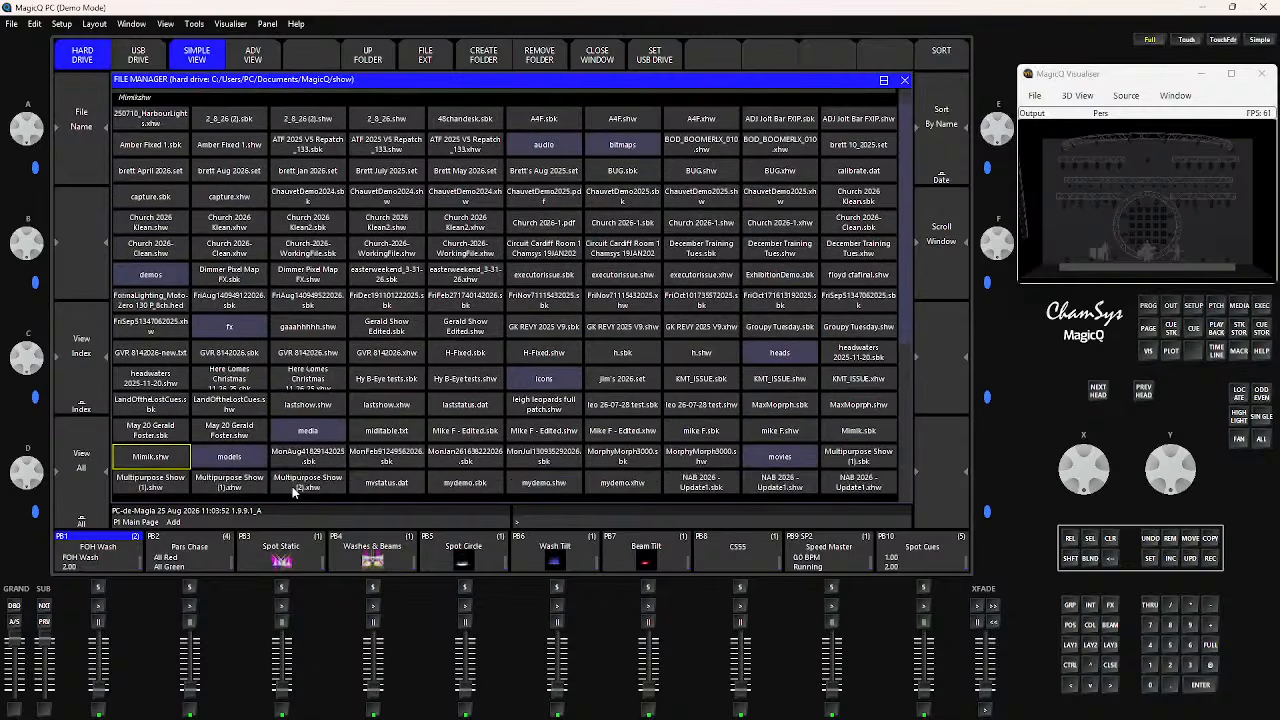
{"action": "scroll", "coordinate": [292, 485], "scroll_direction": "up", "scroll_amount": 8}
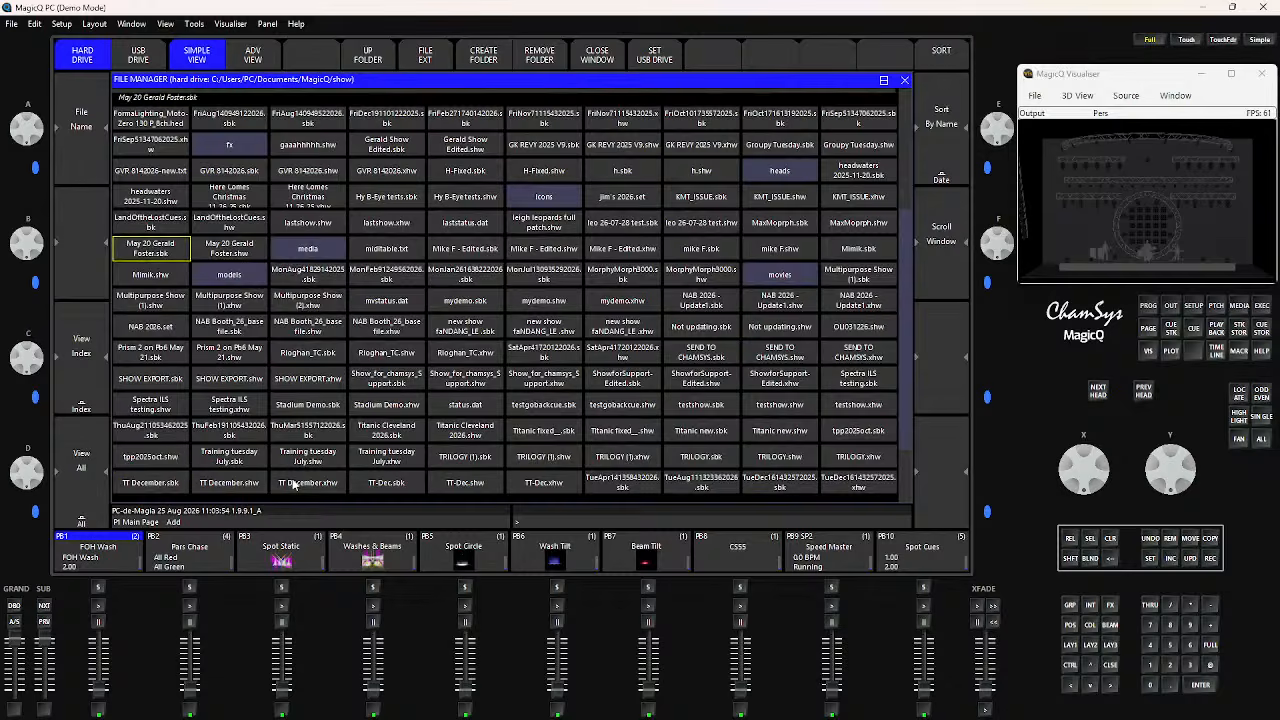
{"action": "scroll", "coordinate": [292, 485], "scroll_direction": "up", "scroll_amount": 9}
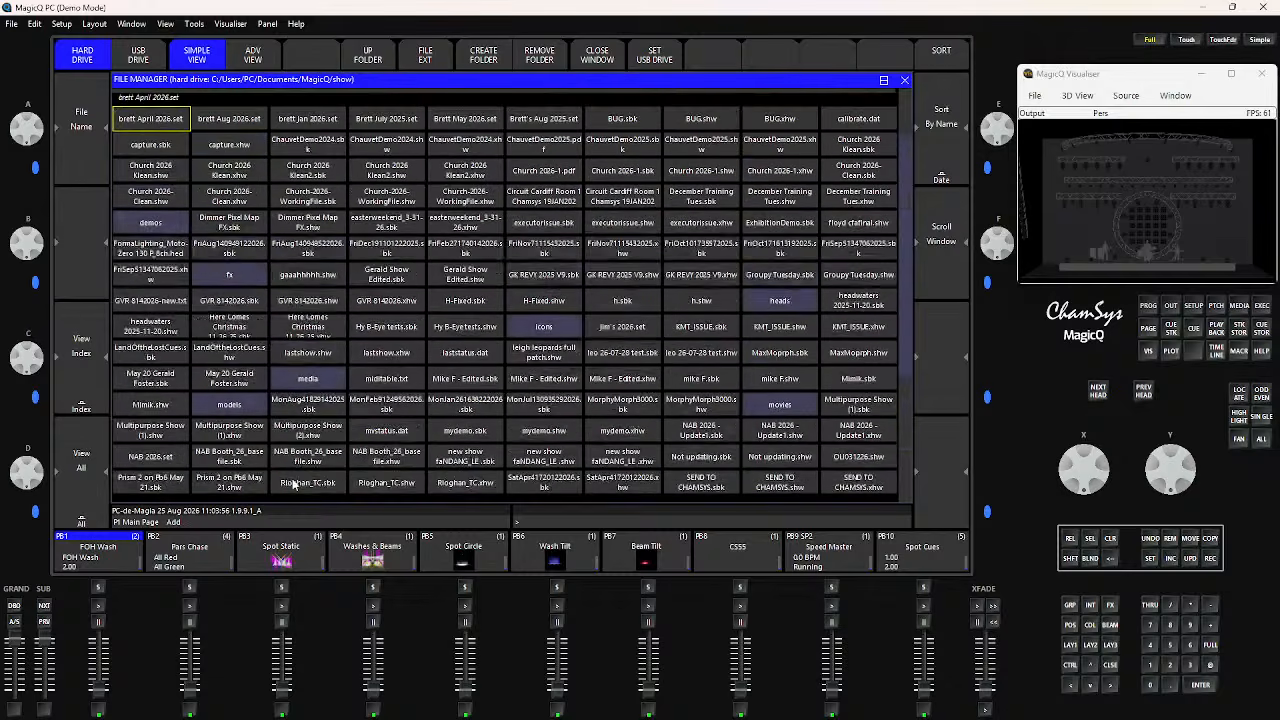
{"action": "scroll", "coordinate": [292, 485], "scroll_direction": "down", "scroll_amount": 15}
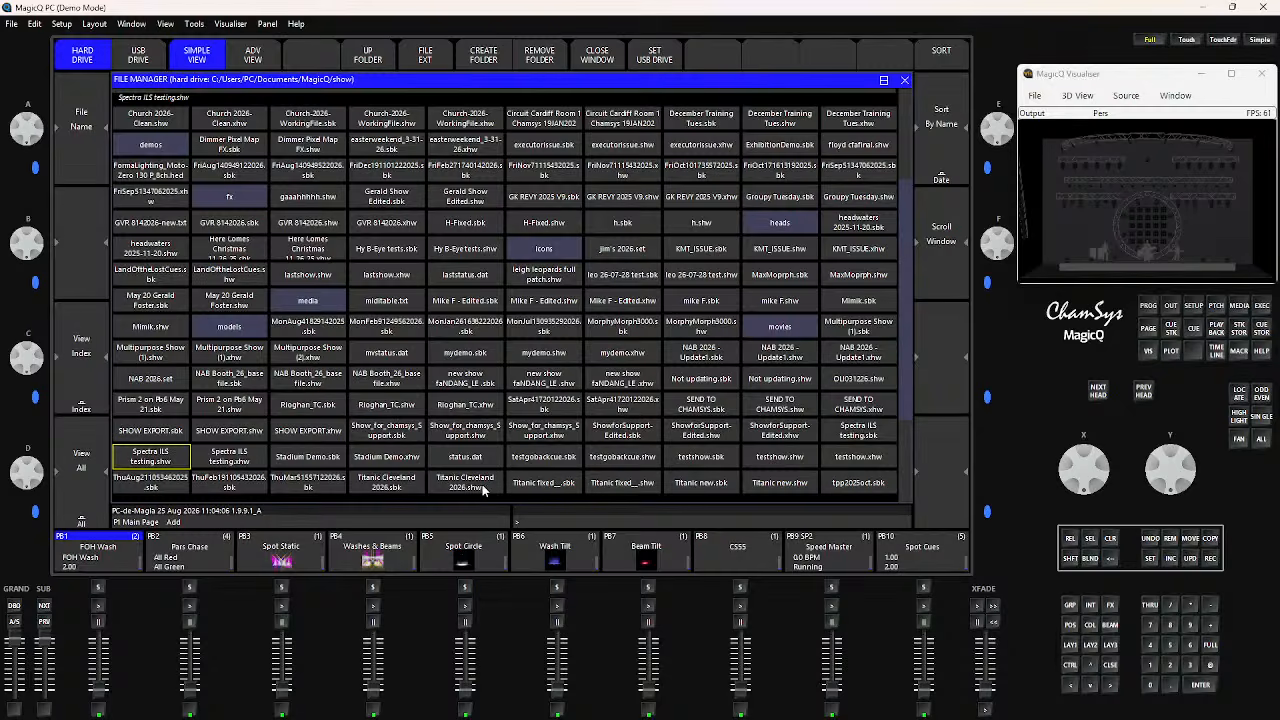
Delete the Titanic Cleveland 2026.sbk and Titanic Cleveland 2026.shw files together, confirming the deletion
{"action": "left_click", "coordinate": [392, 487]}
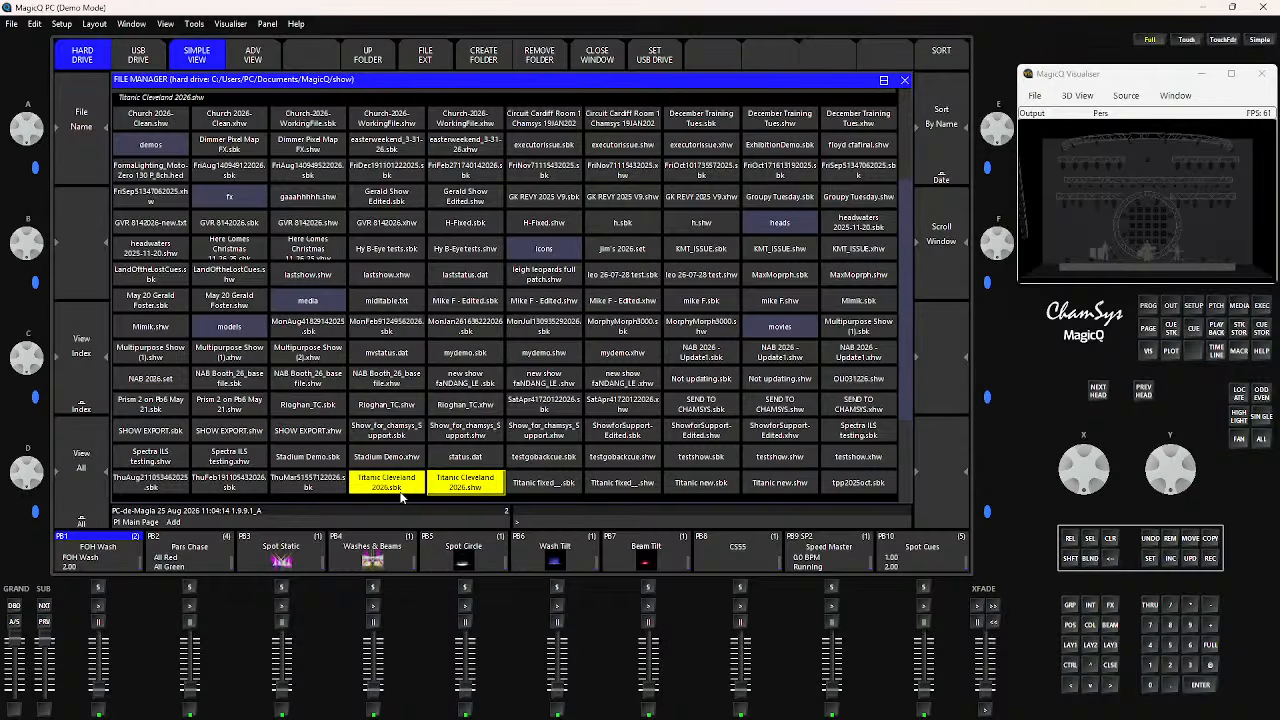
{"action": "left_click", "coordinate": [1171, 541]}
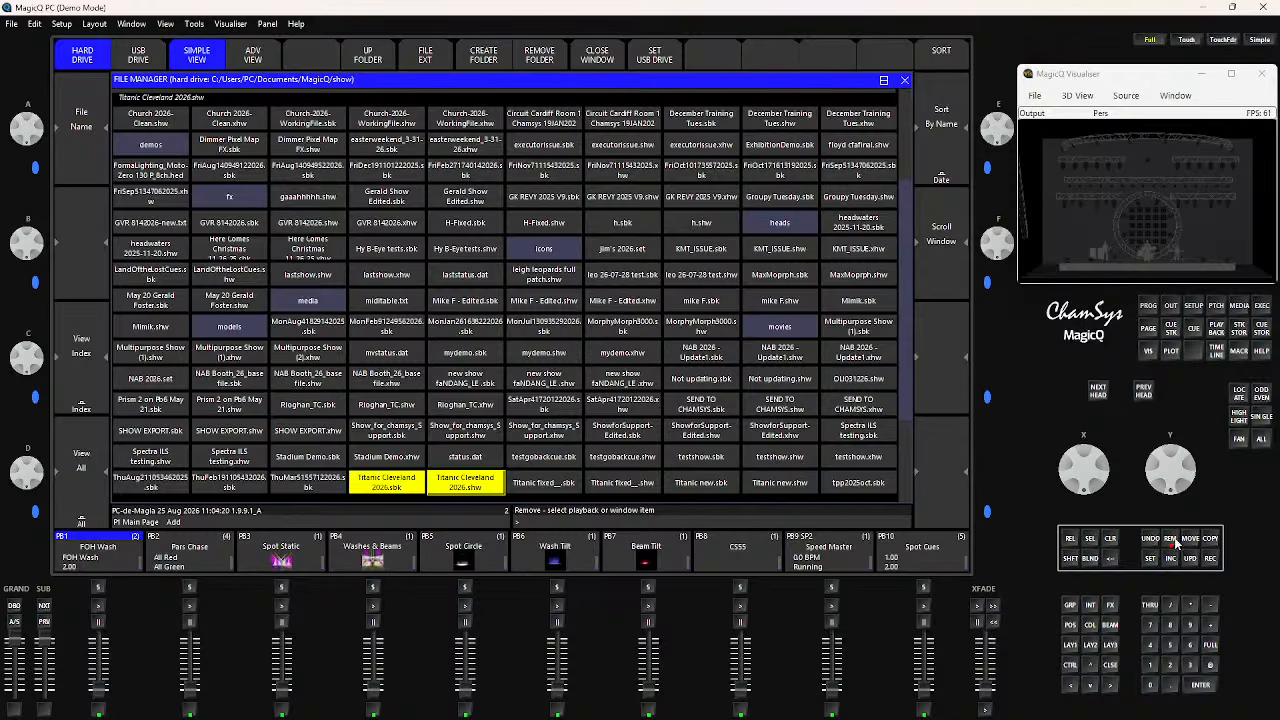
{"action": "left_click", "coordinate": [1172, 541]}
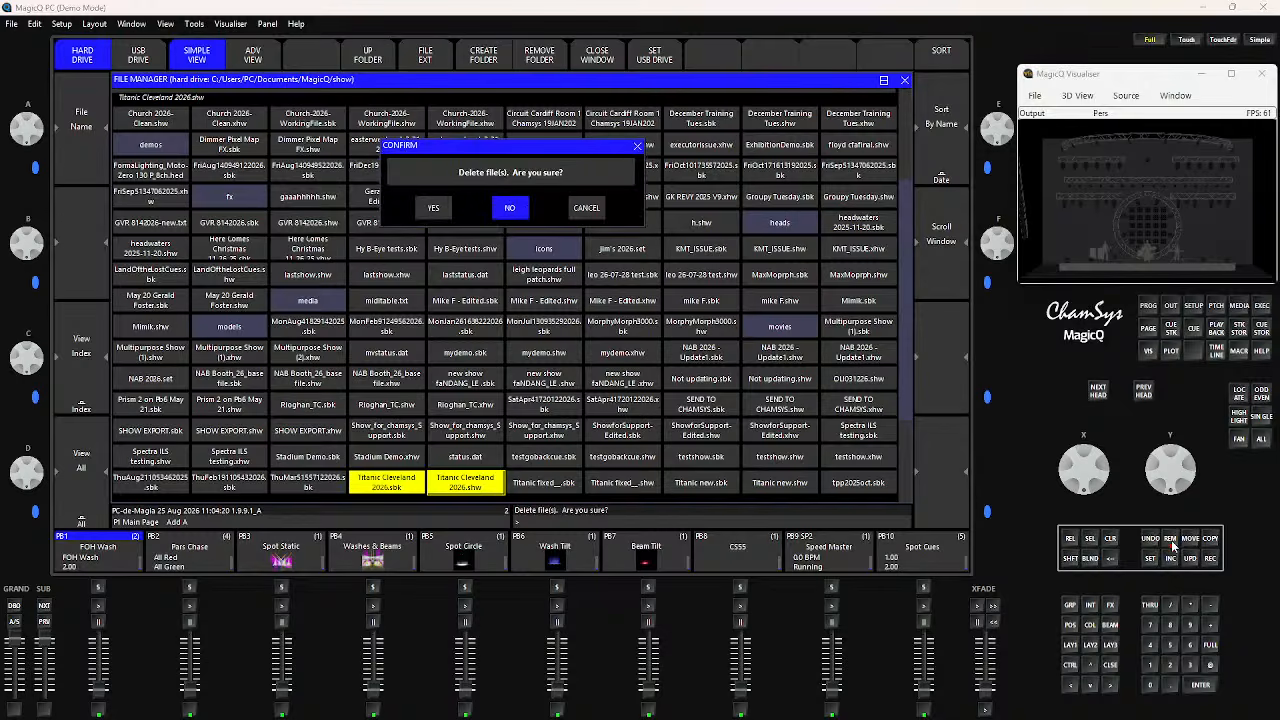
{"action": "left_click", "coordinate": [429, 210]}
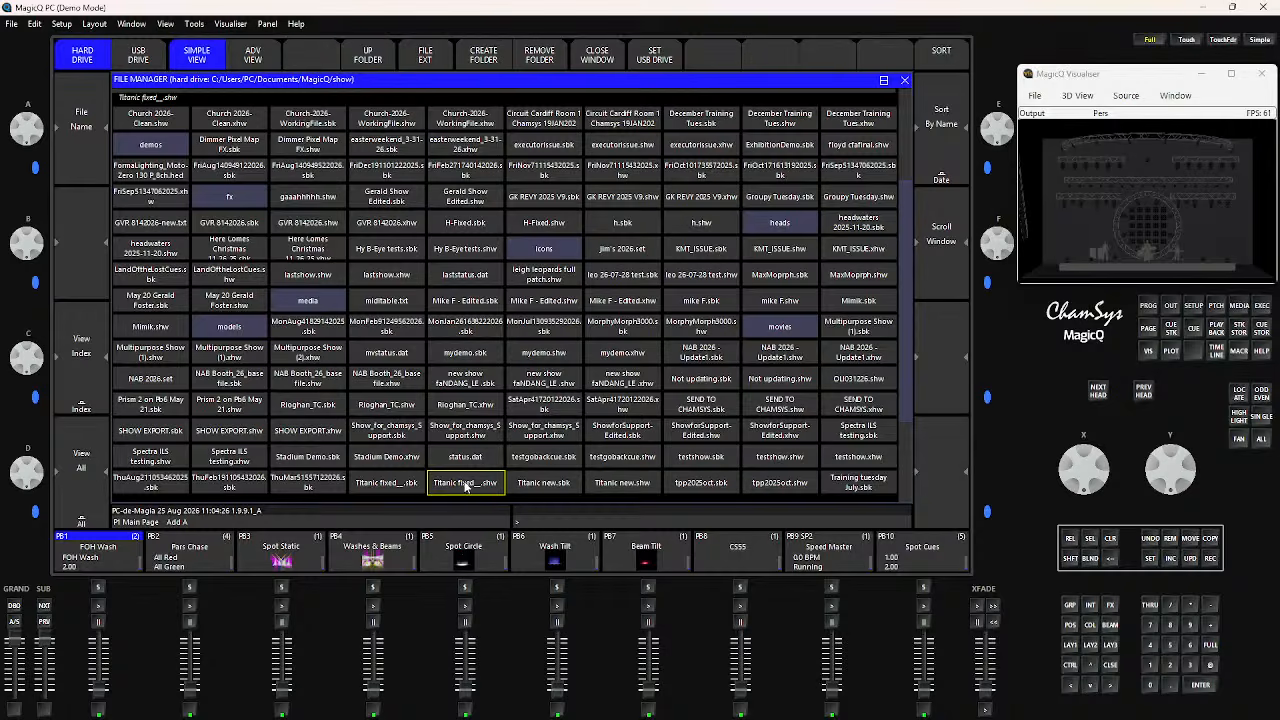
Delete the single show file Titanic fixed__.shw and confirm the deletion
{"action": "left_click", "coordinate": [1165, 540]}
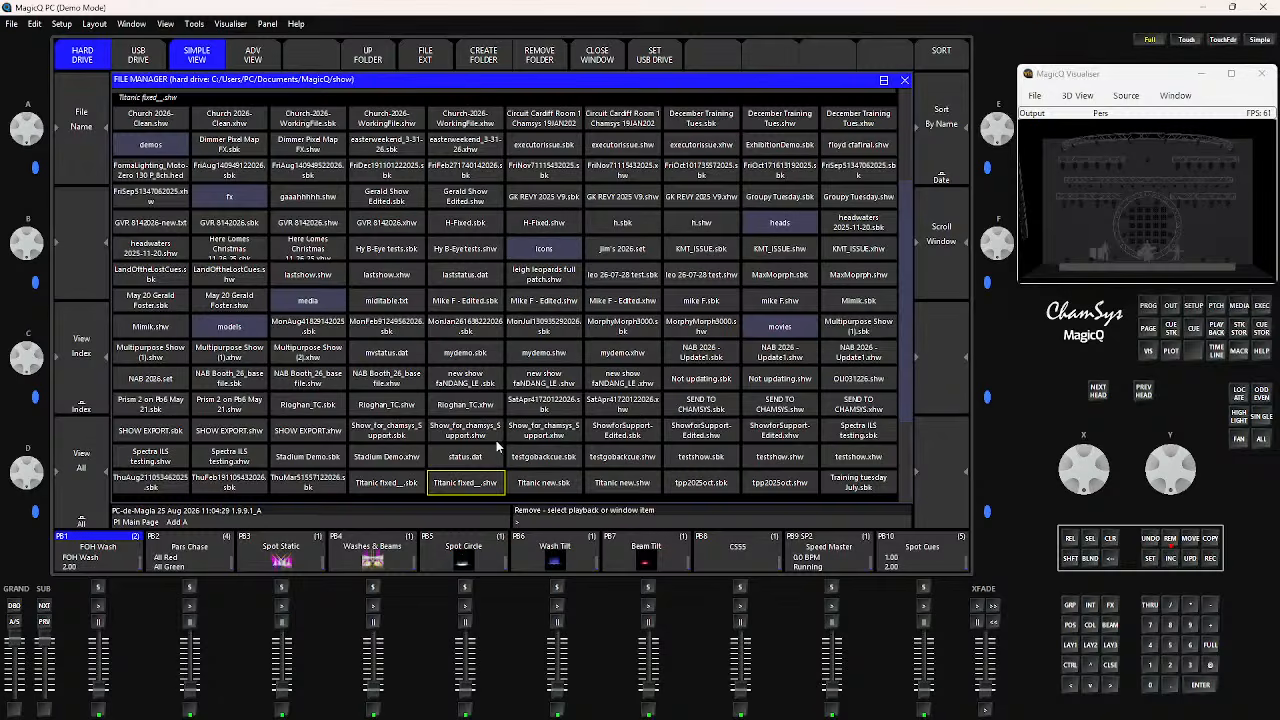
{"action": "left_click", "coordinate": [461, 488]}
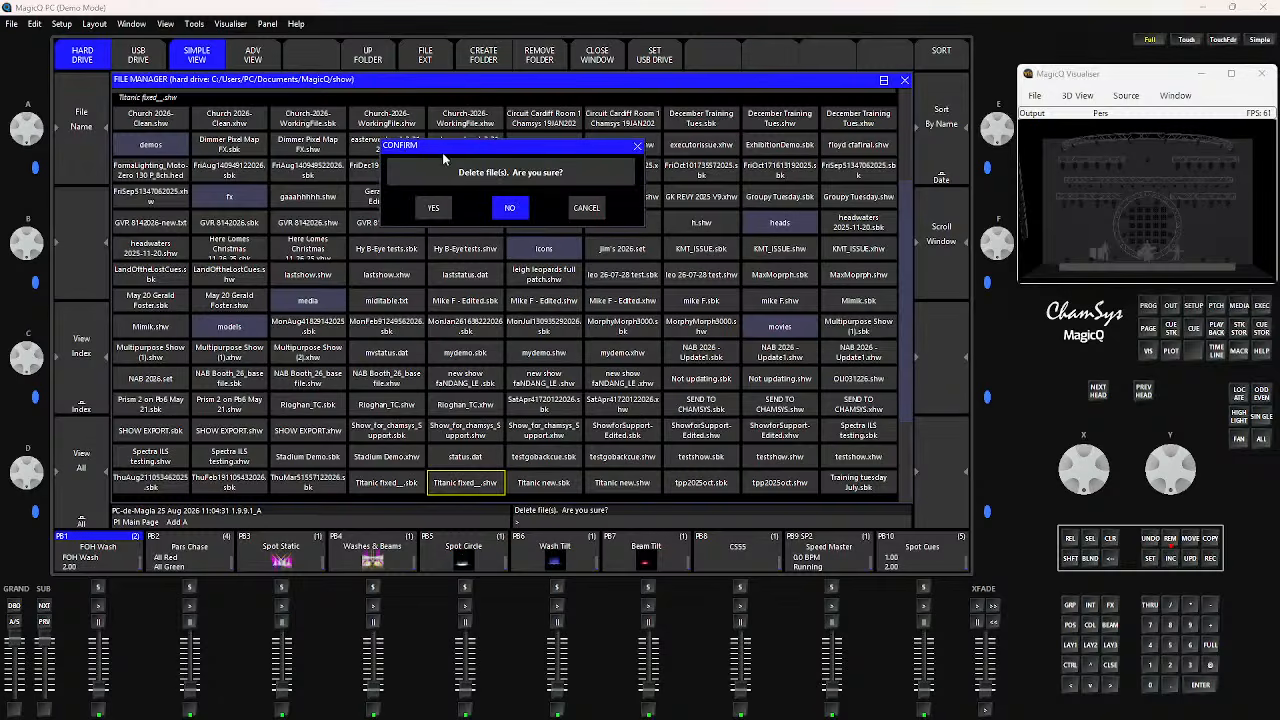
{"action": "left_click", "coordinate": [446, 210]}
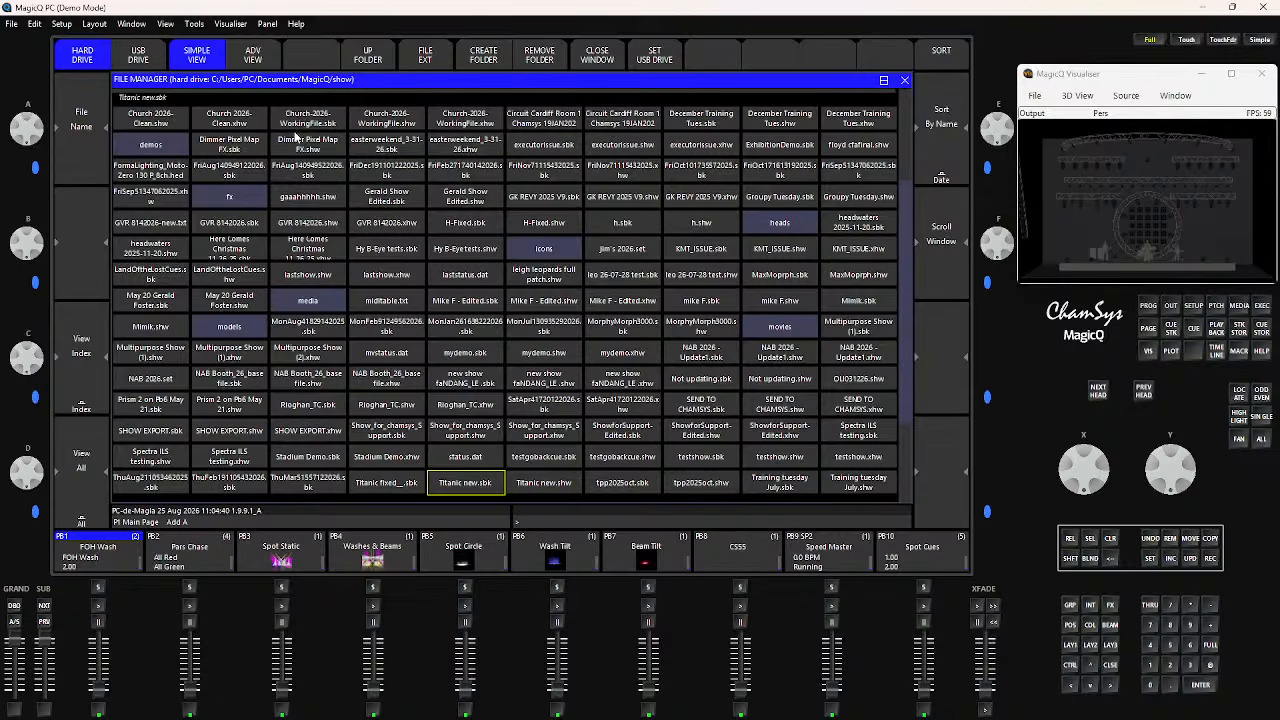
Show the show folder in the advanced view and sort its files by date
{"action": "left_click", "coordinate": [255, 58]}
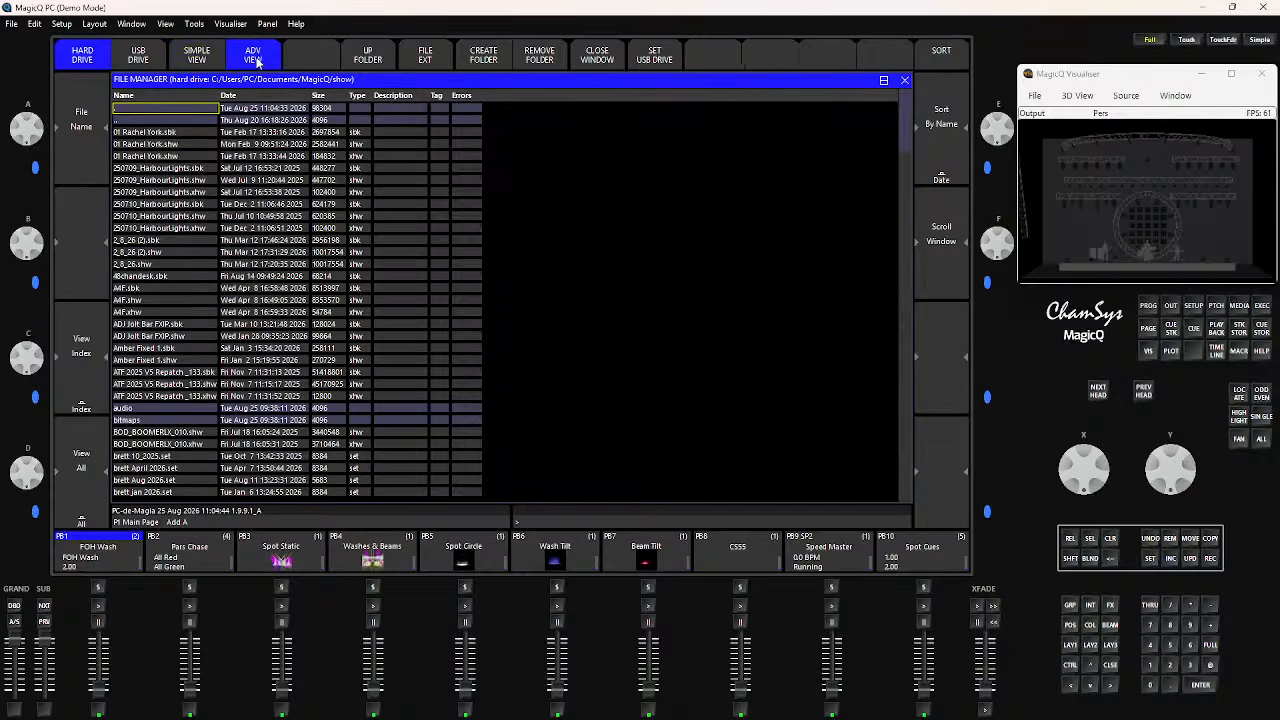
{"action": "left_click", "coordinate": [211, 62]}
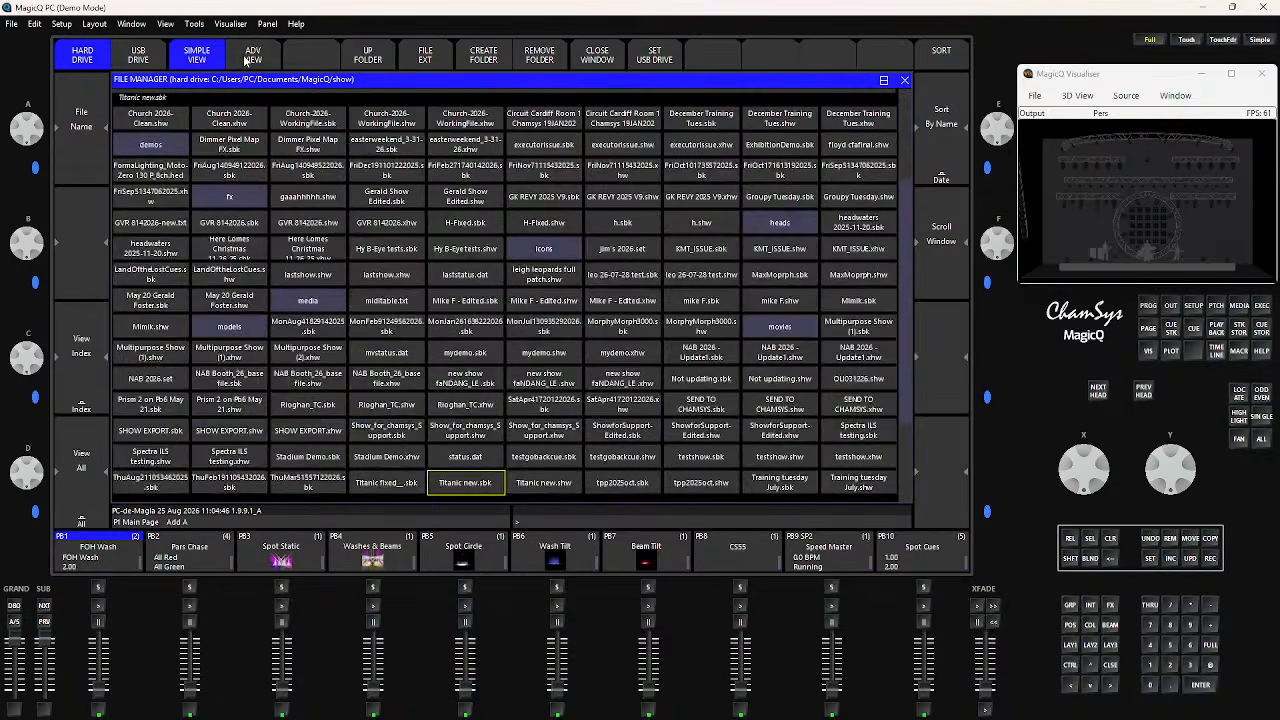
{"action": "left_click", "coordinate": [246, 60]}
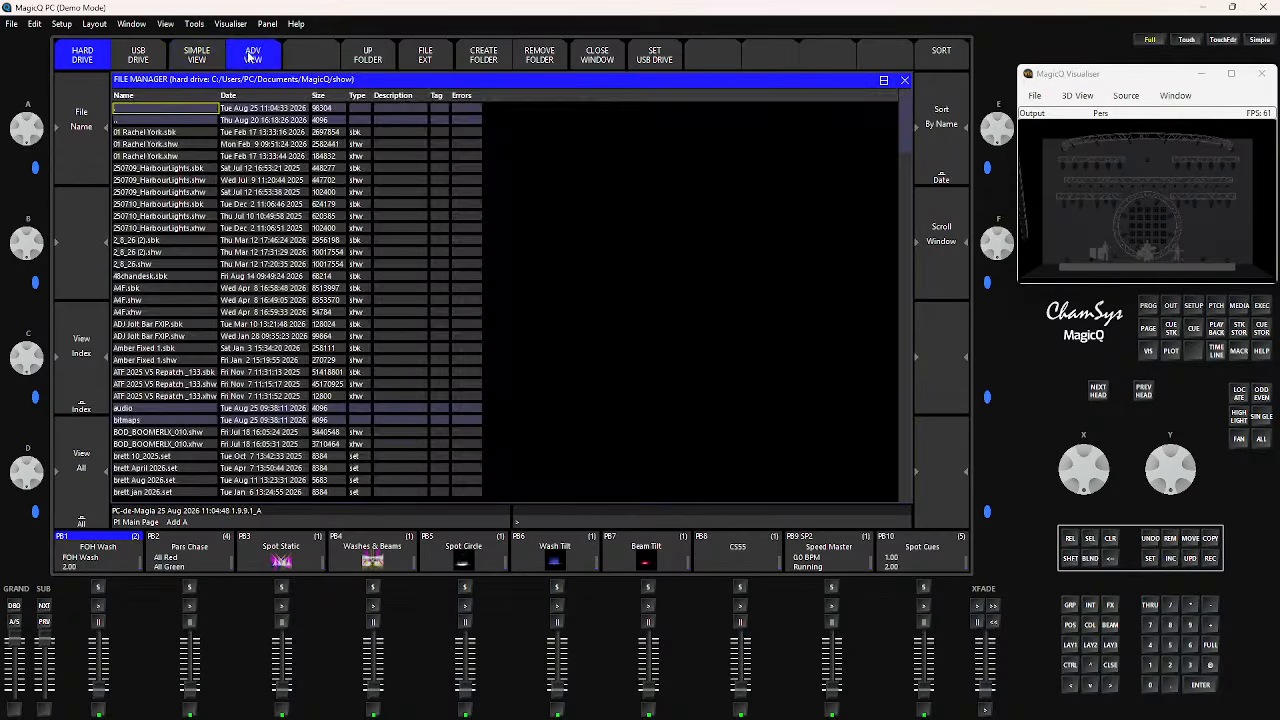
{"action": "left_click", "coordinate": [941, 157]}
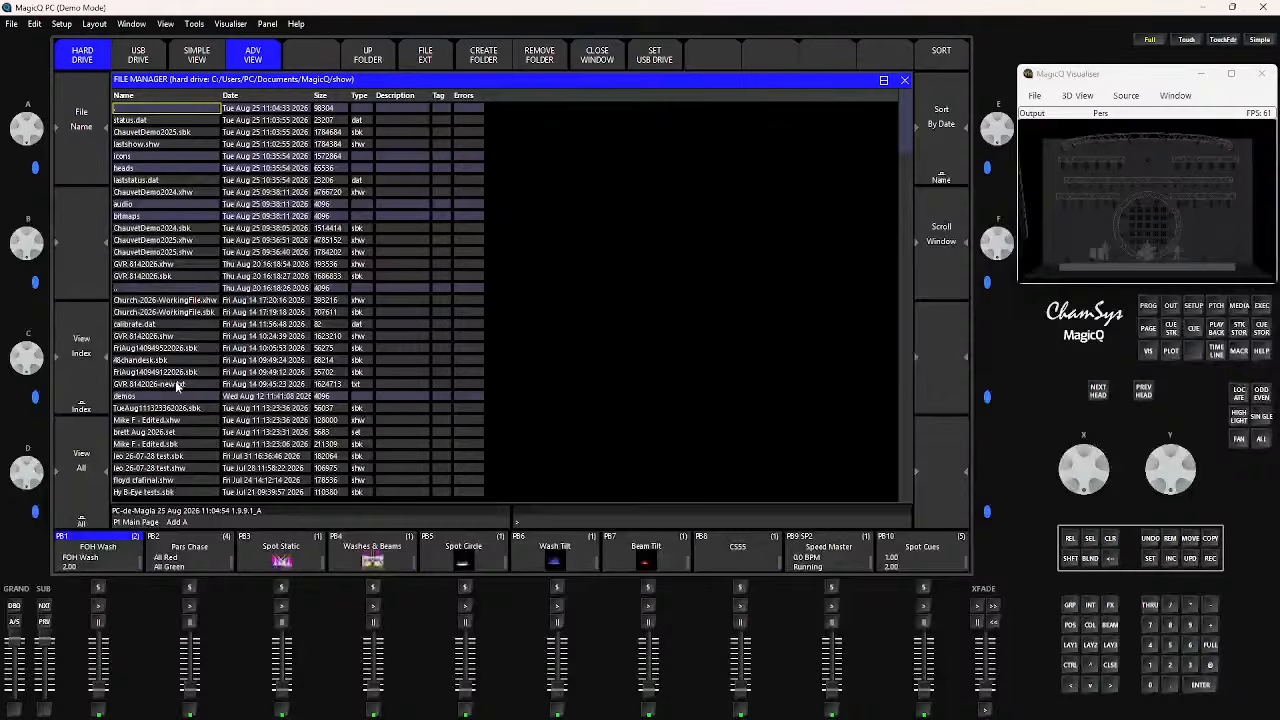
{"action": "scroll", "coordinate": [181, 375], "scroll_direction": "down", "scroll_amount": 15}
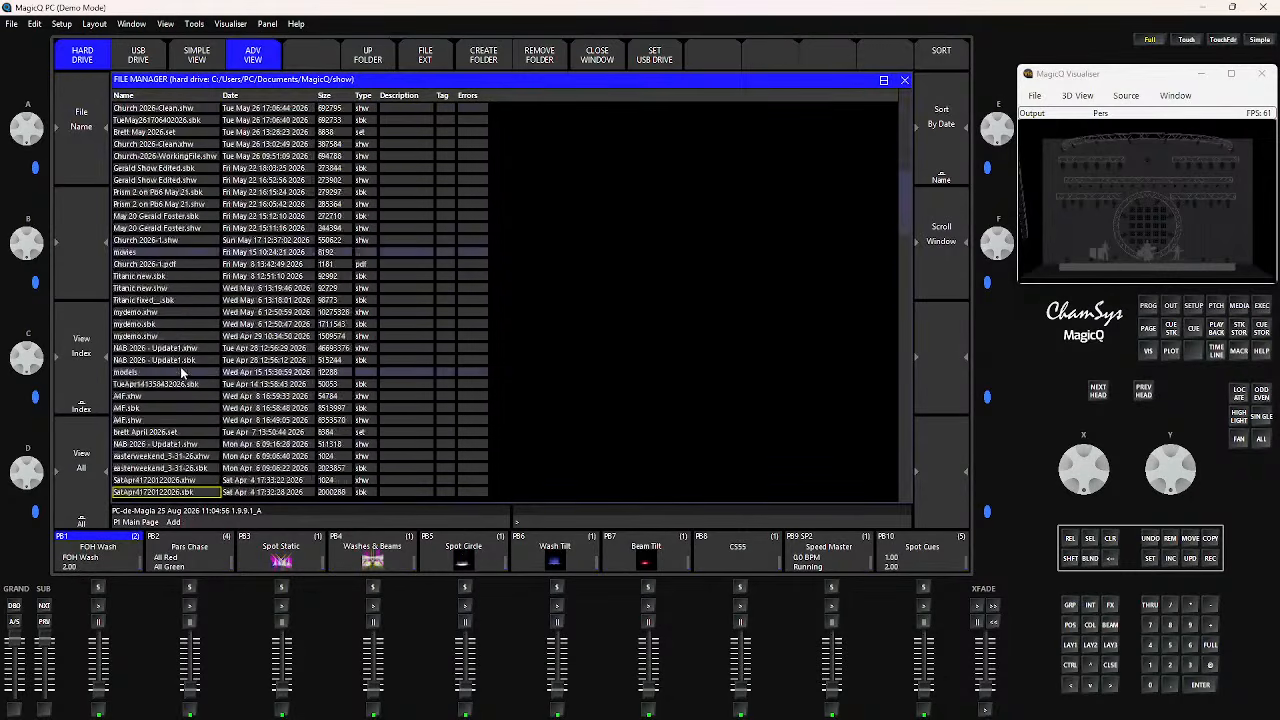
{"action": "scroll", "coordinate": [181, 372], "scroll_direction": "down", "scroll_amount": 15}
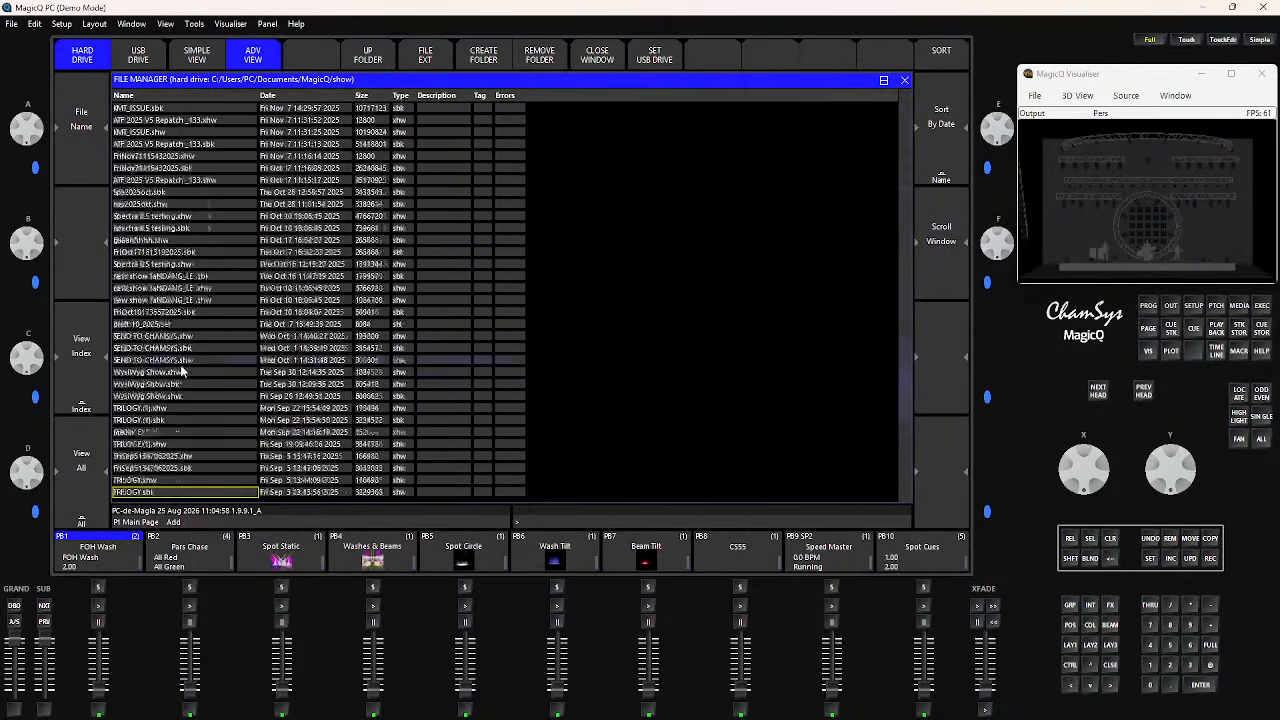
{"action": "scroll", "coordinate": [181, 380], "scroll_direction": "up", "scroll_amount": 2}
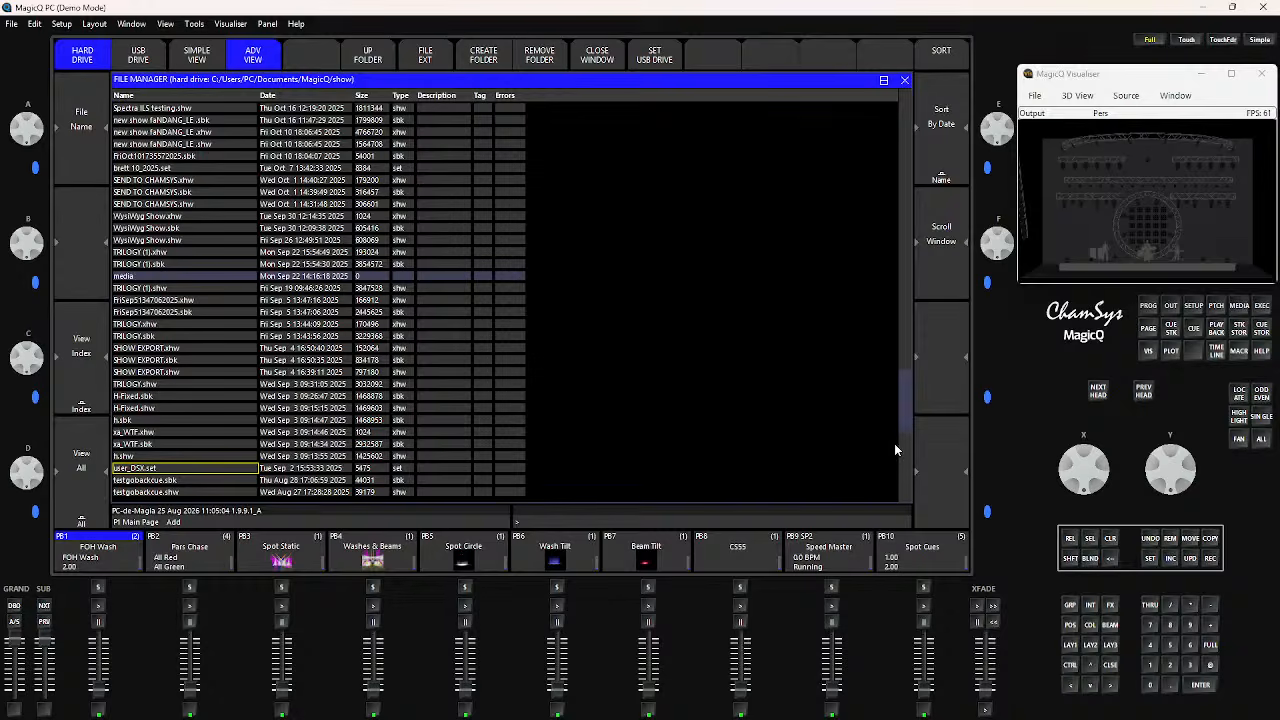
{"action": "scroll", "coordinate": [901, 414], "scroll_direction": "down", "scroll_amount": 20}
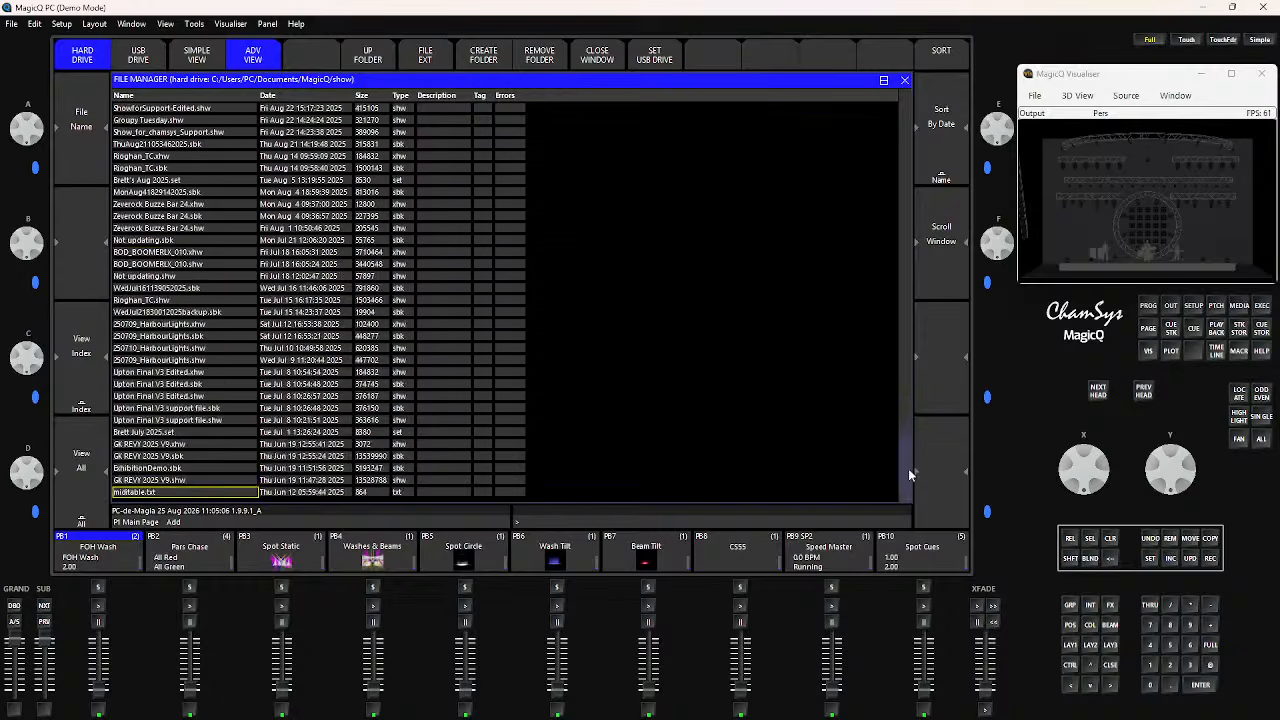
{"action": "scroll", "coordinate": [910, 486], "scroll_direction": "down", "scroll_amount": 18}
{"action": "left_click", "coordinate": [228, 482]}
{"action": "left_click_drag", "start_coordinate": [228, 482], "coordinate": [205, 316]}
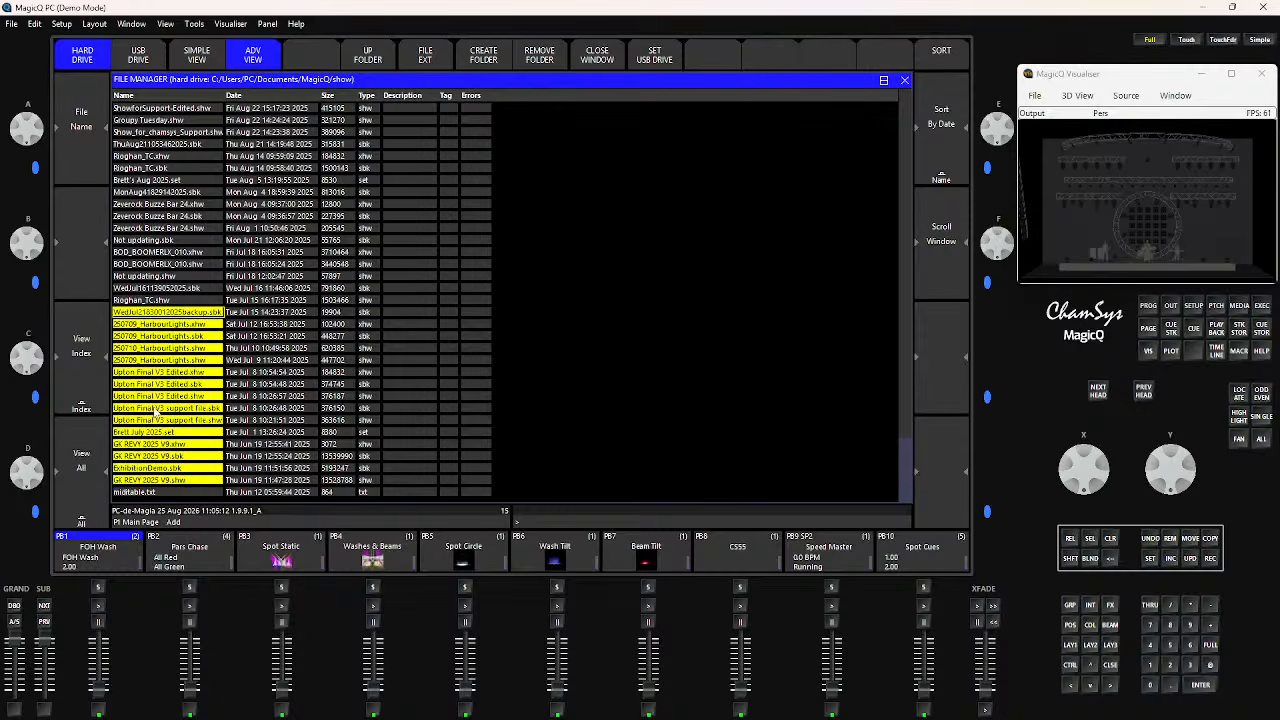
{"action": "left_click", "coordinate": [150, 347]}
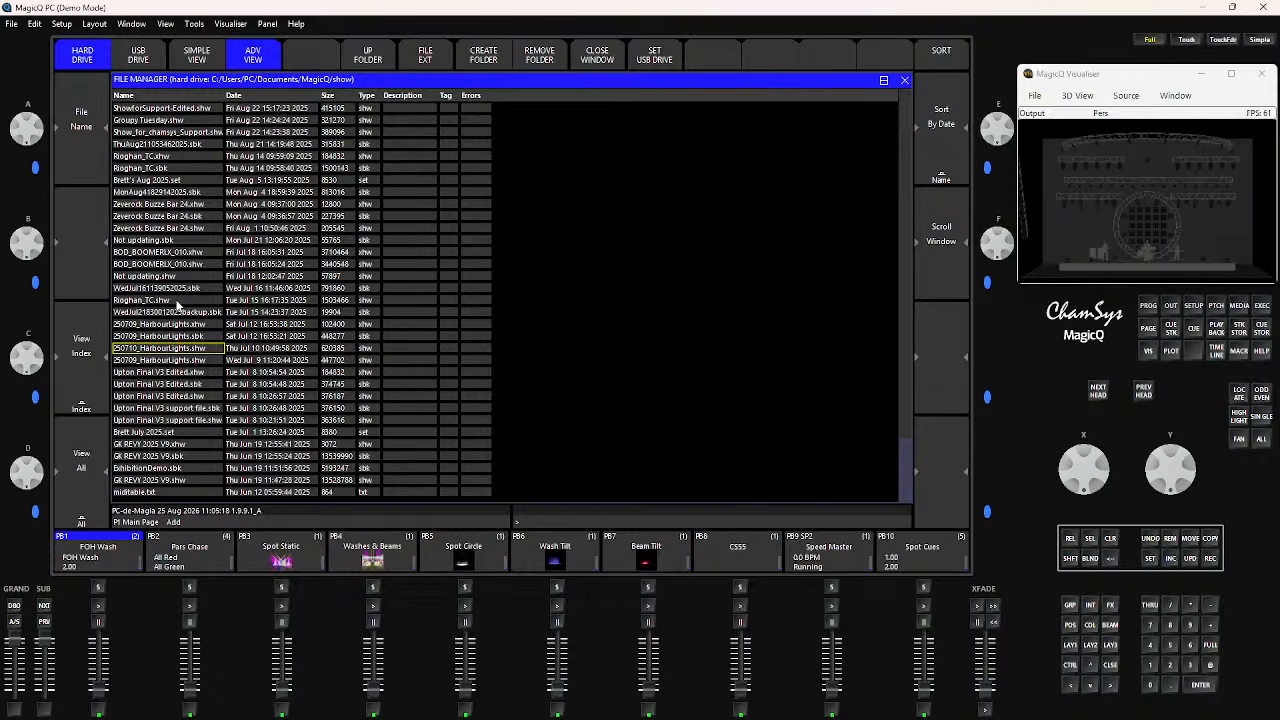
Select the Type cells from Groupy Tuesday.shw down to Upton Final V3 support file.shw, and clear the selection
{"action": "scroll", "coordinate": [177, 302], "scroll_direction": "up", "scroll_amount": 3}
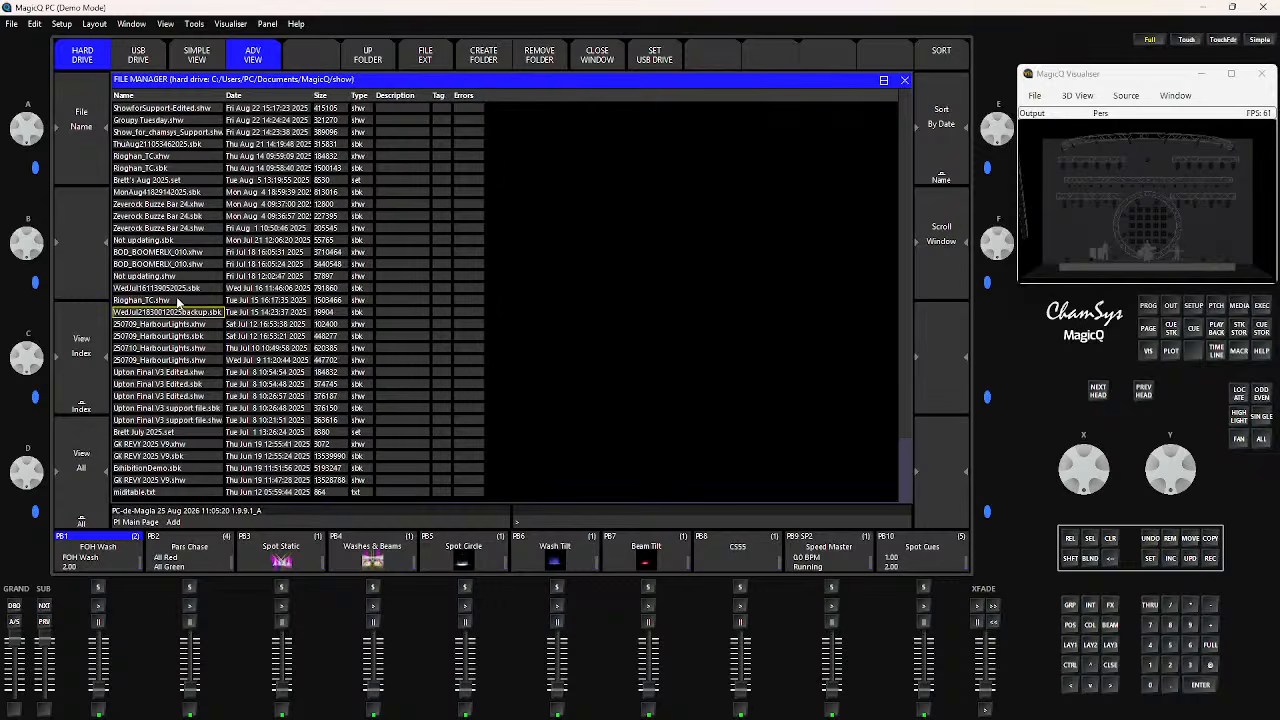
{"action": "left_click", "coordinate": [158, 433]}
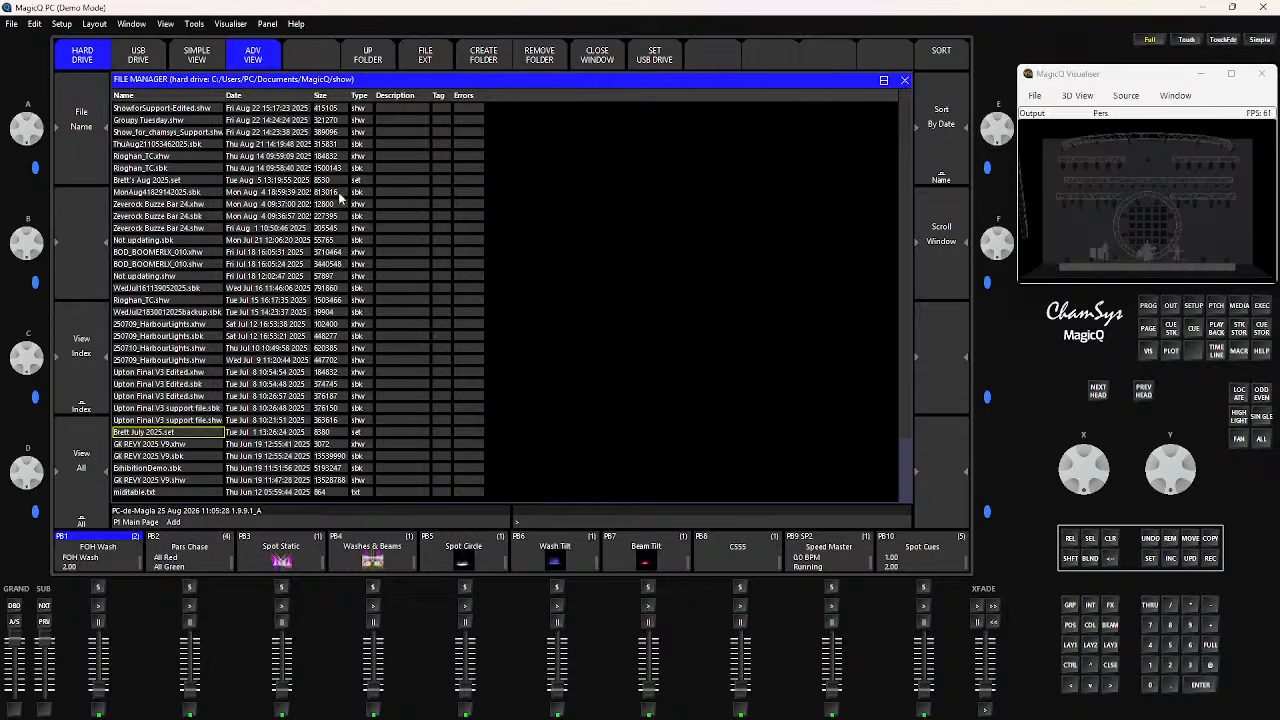
{"action": "left_click_drag", "start_coordinate": [361, 122], "coordinate": [370, 421]}
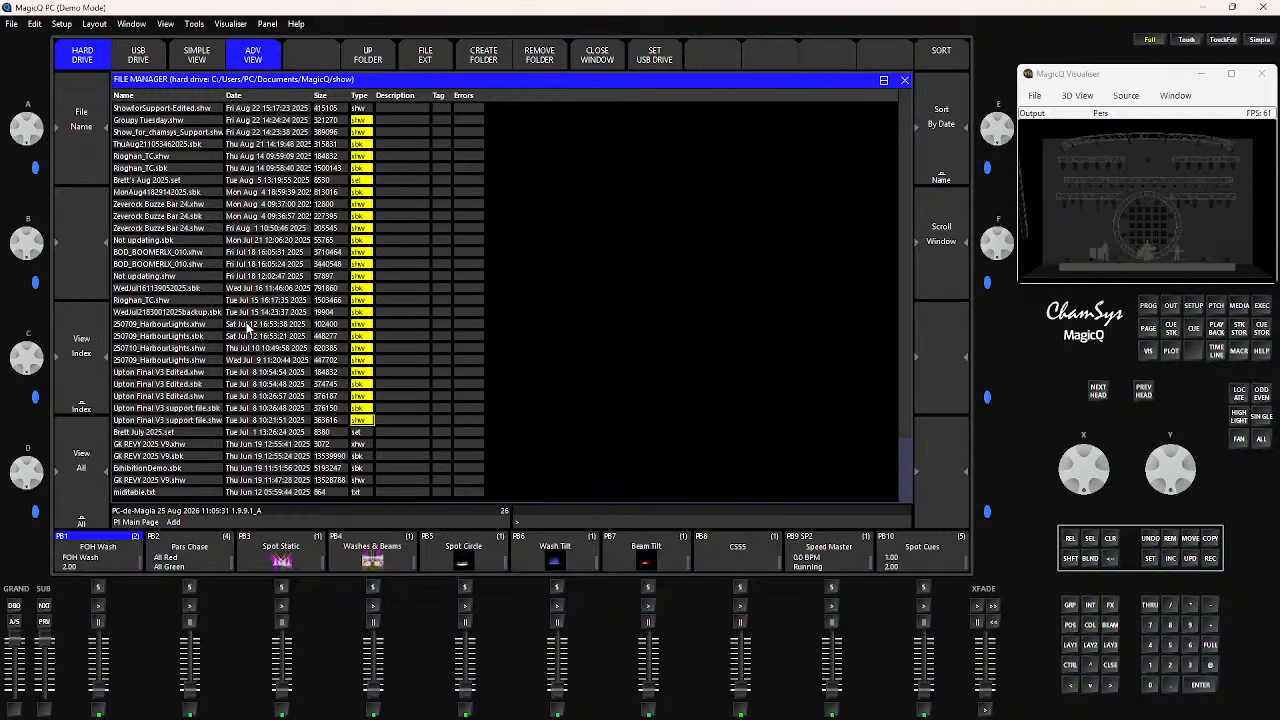
{"action": "left_click", "coordinate": [188, 265]}
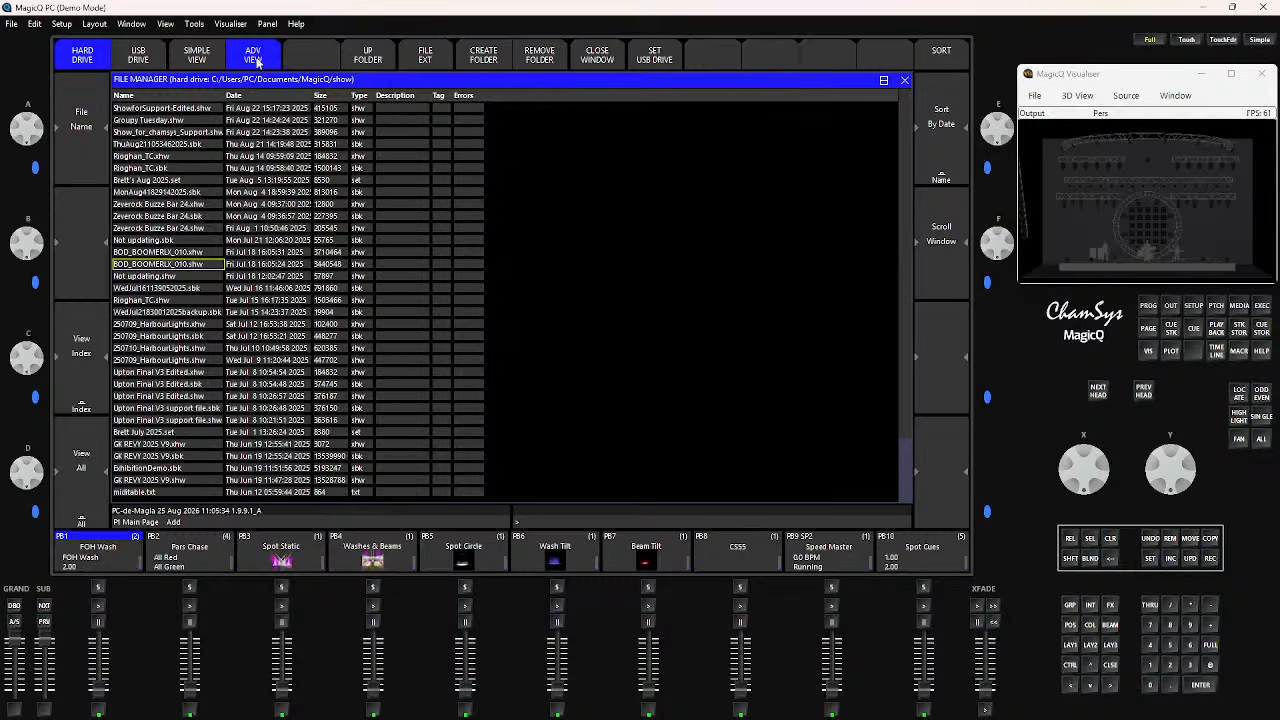
Return the file list to the simple view and close the File Manager
{"action": "left_click", "coordinate": [196, 57]}
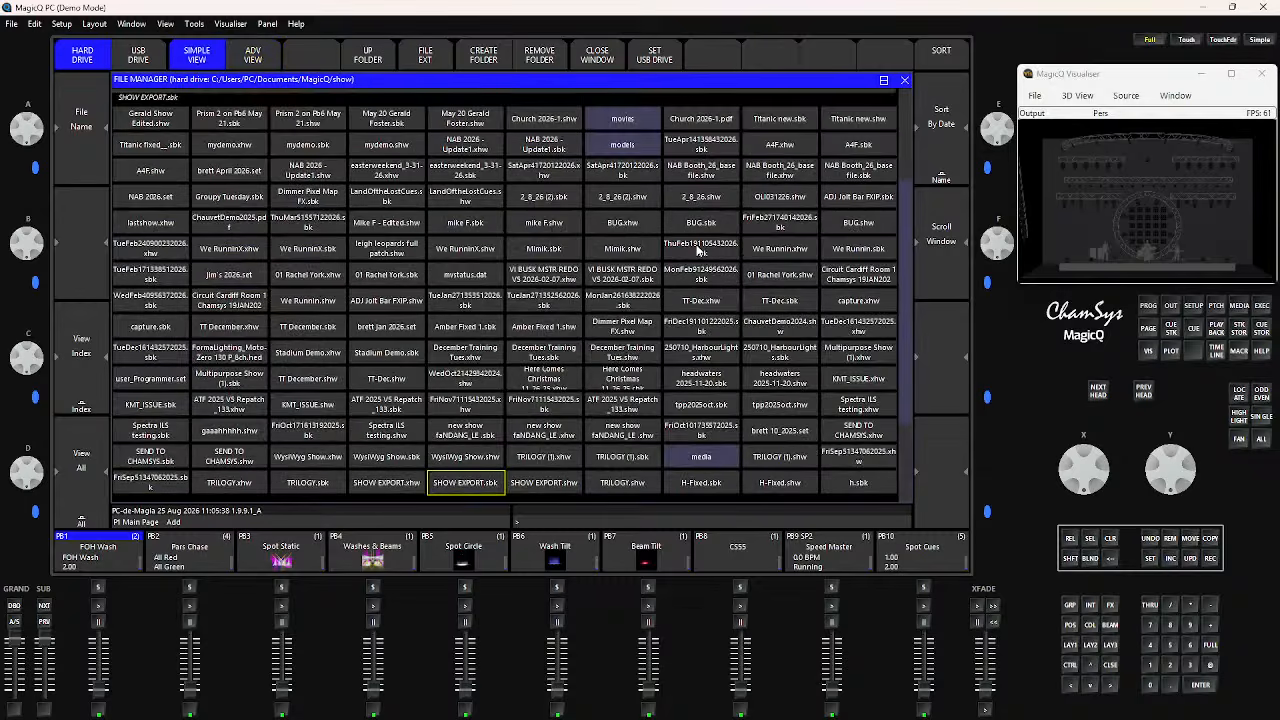
{"action": "left_click", "coordinate": [904, 81]}
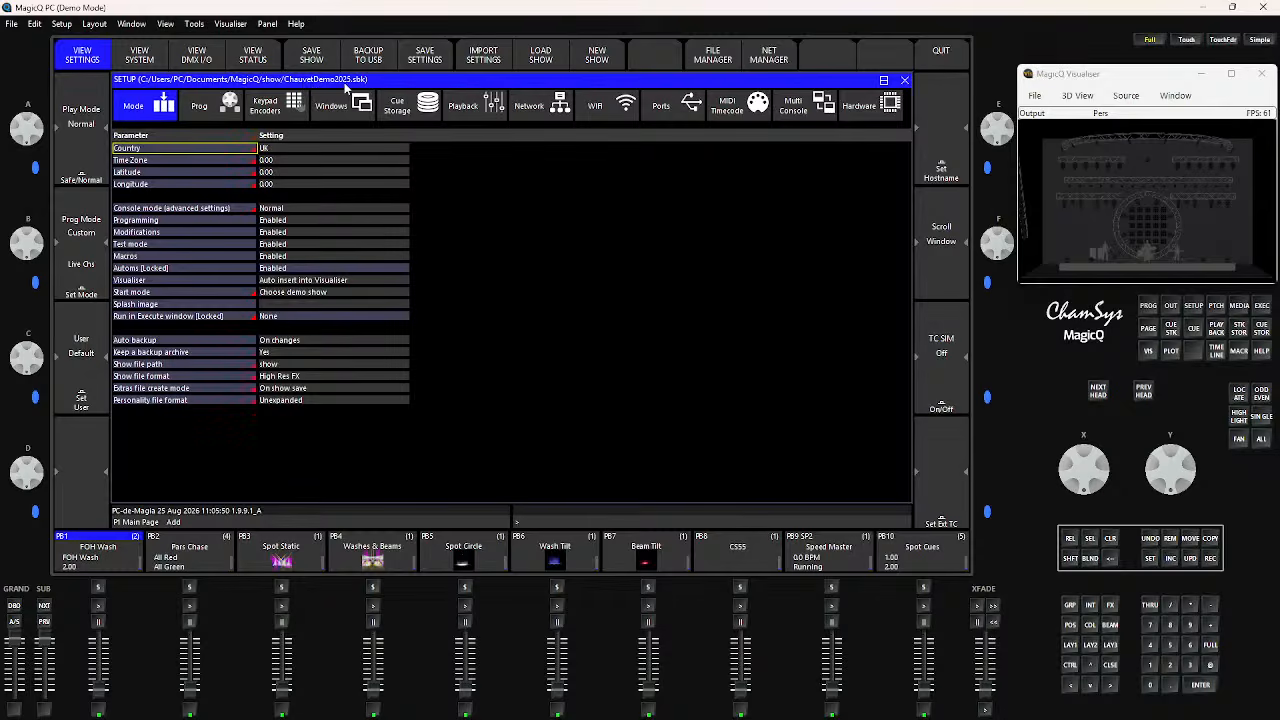
Advance the playback faders to page 4
{"action": "left_click_drag", "start_coordinate": [1110, 210], "coordinate": [794, 206]}
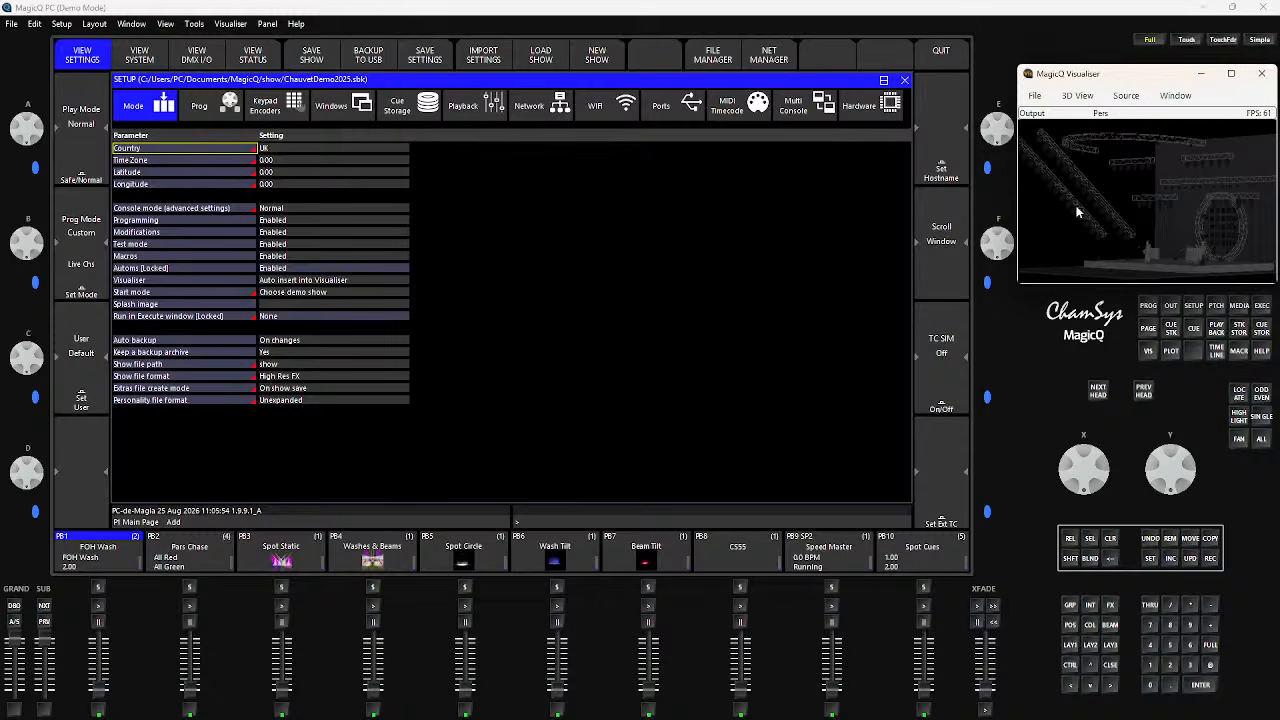
{"action": "left_click_drag", "start_coordinate": [1077, 211], "coordinate": [1116, 205]}
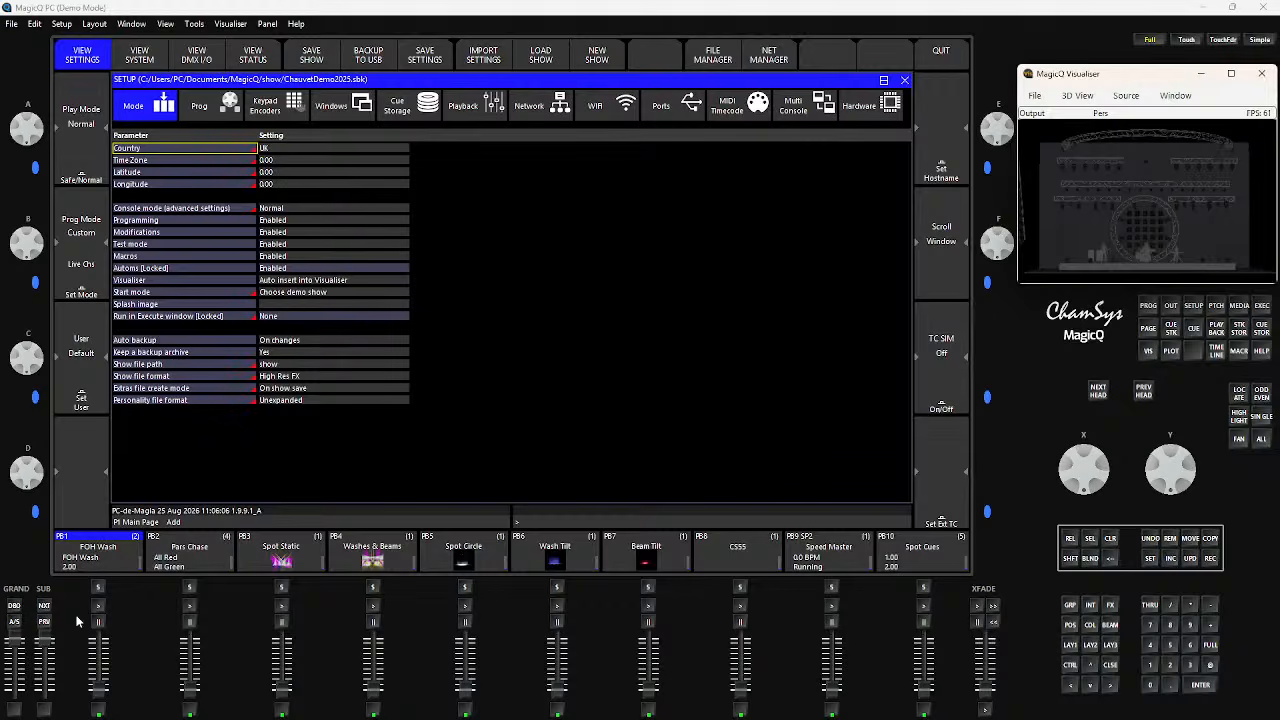
{"action": "left_click", "coordinate": [43, 608]}
{"action": "left_click", "coordinate": [43, 608]}
{"action": "left_click", "coordinate": [43, 608]}
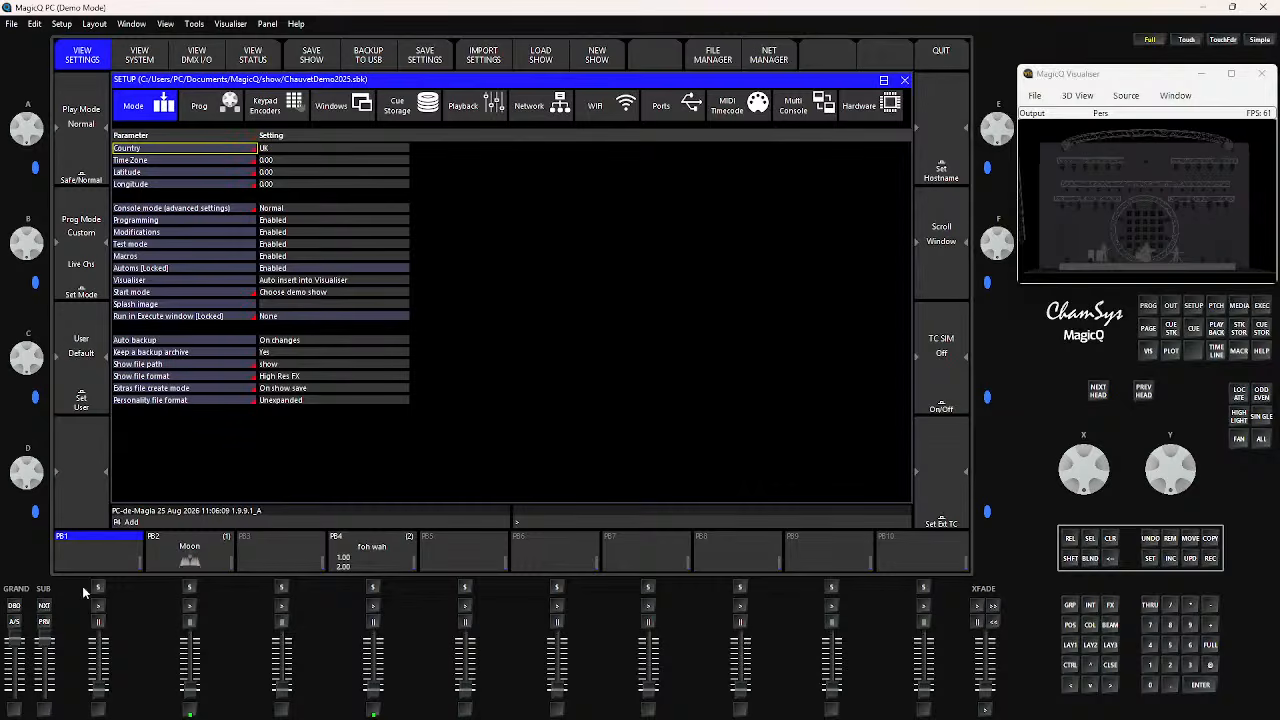
Return the playback faders to page 1, the Main Page
{"action": "left_click", "coordinate": [43, 620]}
{"action": "left_click", "coordinate": [43, 620]}
{"action": "left_click", "coordinate": [43, 620]}
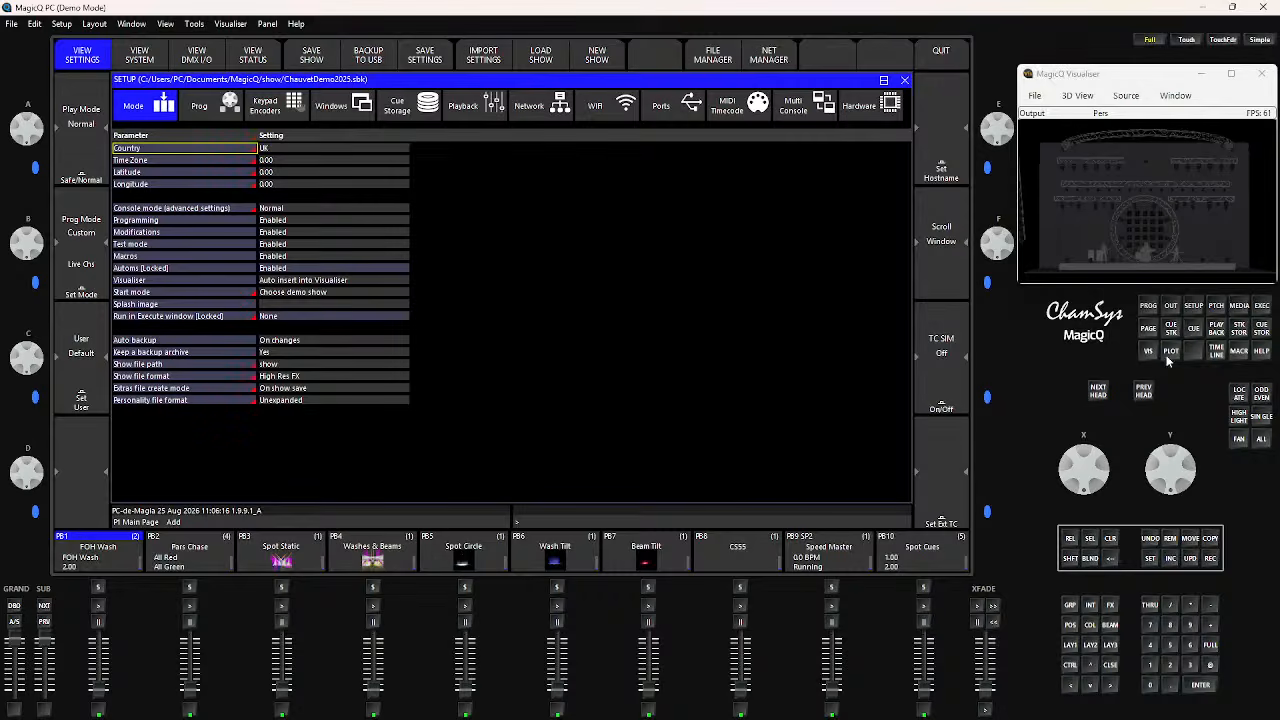
Look over the Cue Stack Store, and examine the recorded cues in the Cue Store from start to end
{"action": "left_click", "coordinate": [1240, 330]}
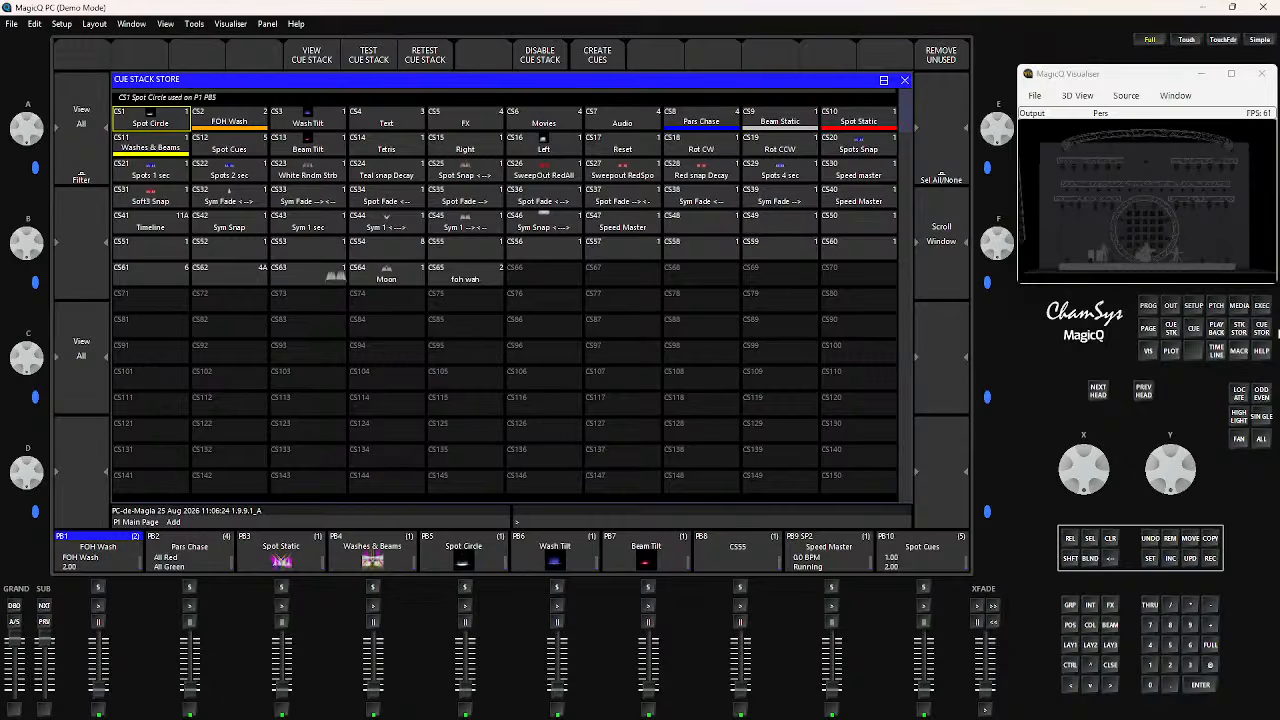
{"action": "left_click", "coordinate": [1262, 328]}
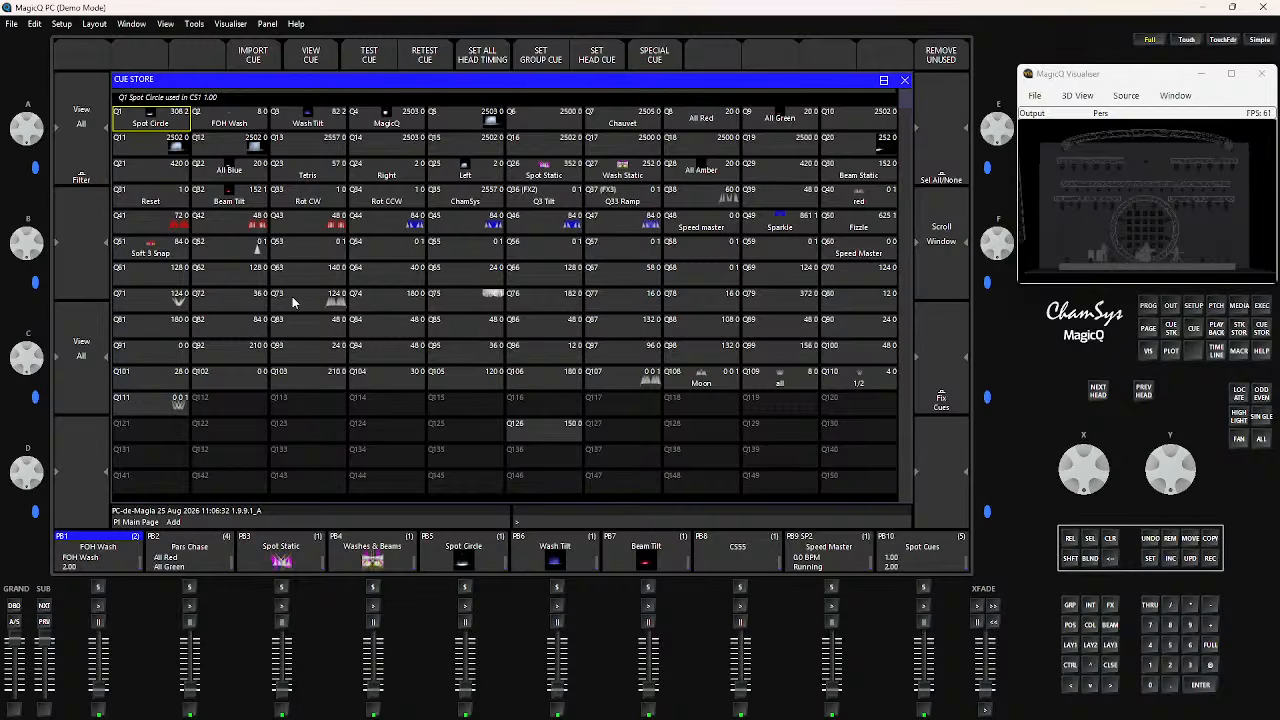
{"action": "scroll", "coordinate": [409, 332], "scroll_direction": "down", "scroll_amount": 5}
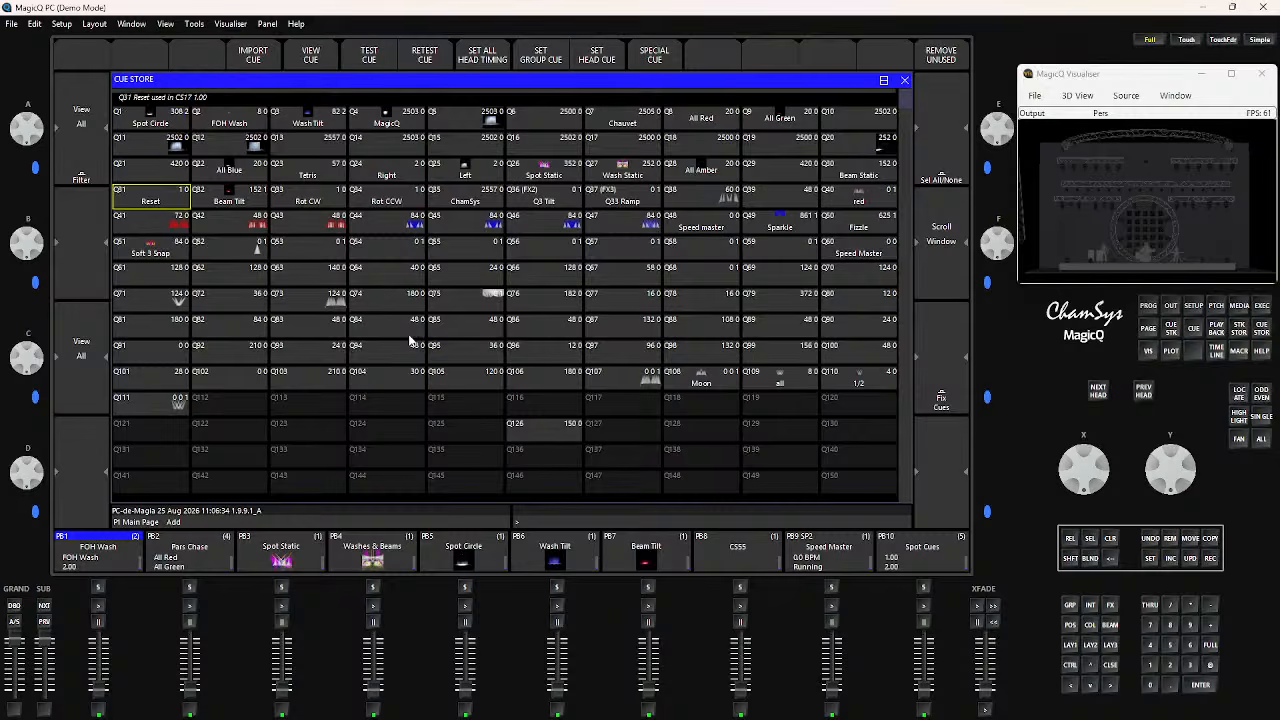
{"action": "scroll", "coordinate": [409, 335], "scroll_direction": "down", "scroll_amount": 8}
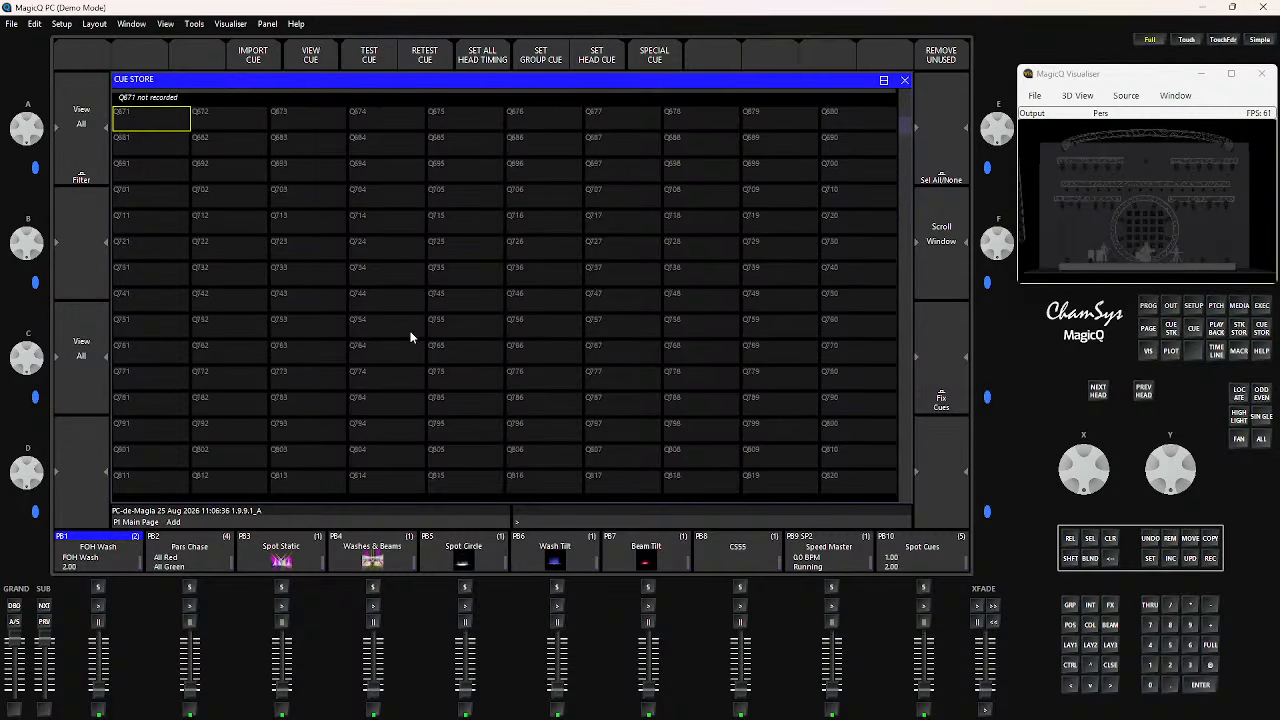
{"action": "scroll", "coordinate": [409, 337], "scroll_direction": "up", "scroll_amount": 15}
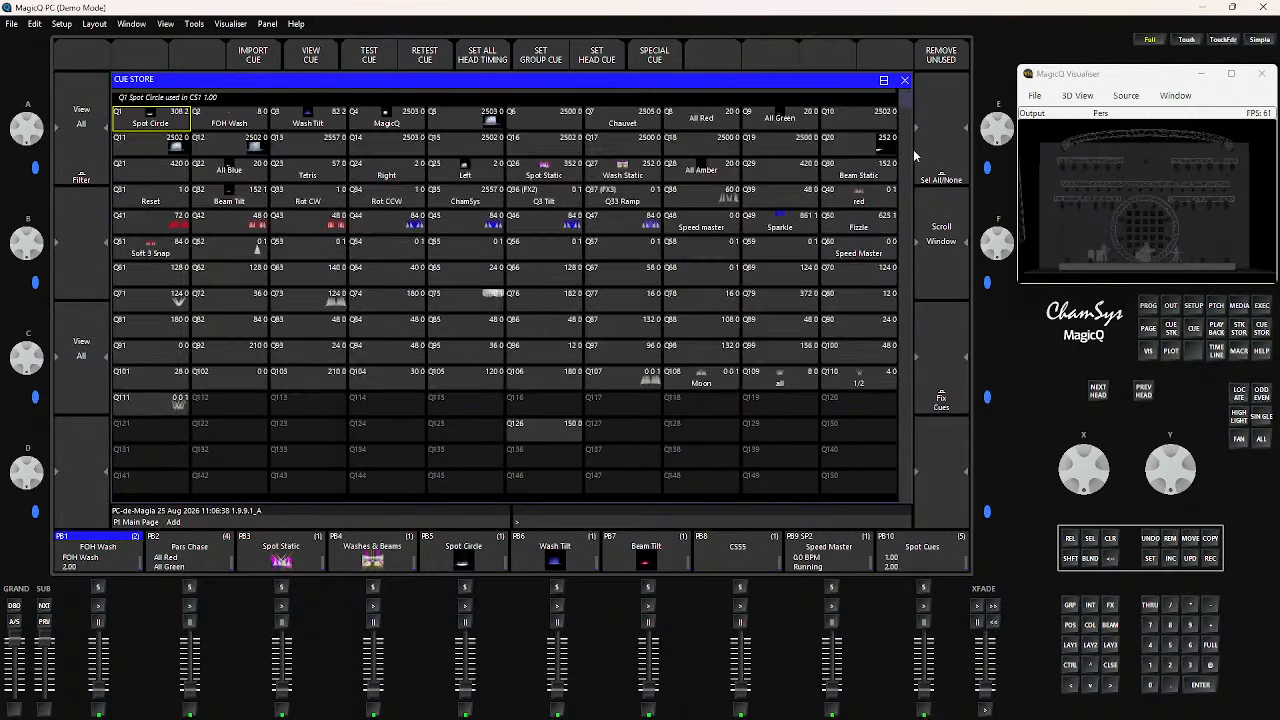
{"action": "mouse_move", "coordinate": [904, 105]}
{"action": "left_mouse_down"}
{"action": "mouse_move", "coordinate": [908, 253]}
{"action": "mouse_move", "coordinate": [905, 95]}
{"action": "left_mouse_up"}
Check cues Q94 and Q95, select the range of cues Q82 to Q98, and clear the selection
{"action": "left_click", "coordinate": [468, 357]}
{"action": "left_click", "coordinate": [398, 355]}
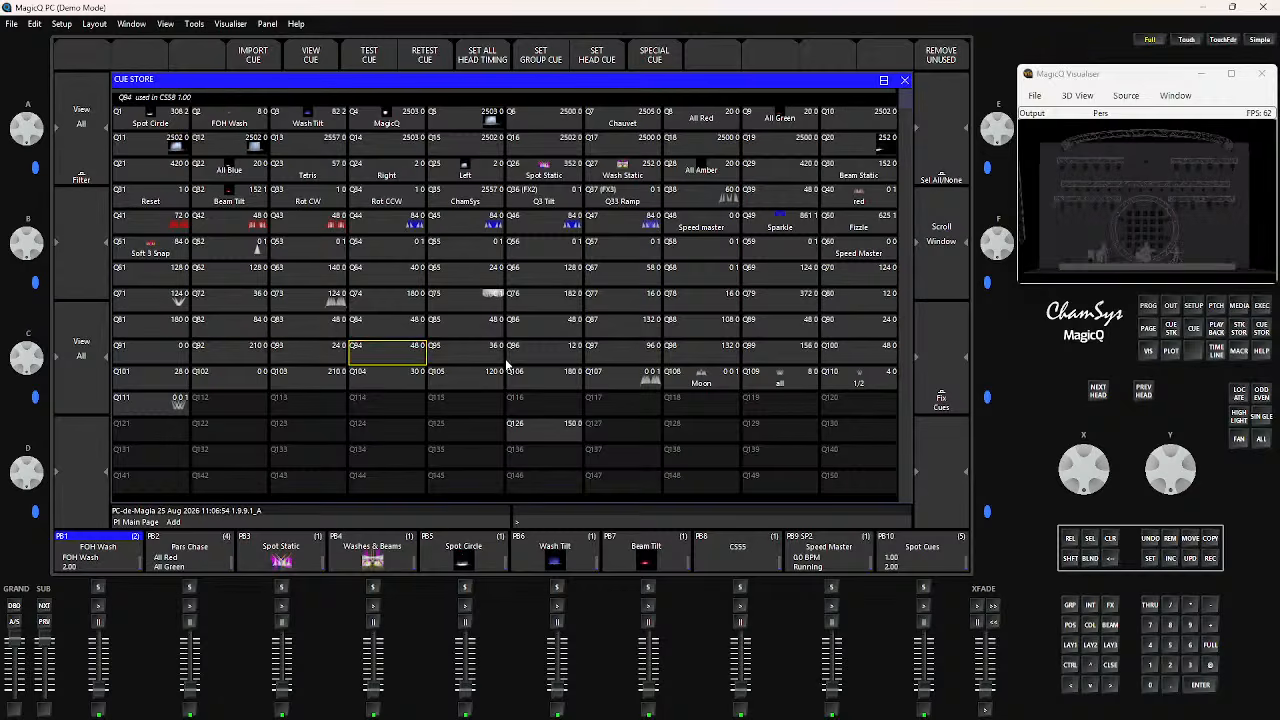
{"action": "left_click", "coordinate": [472, 357]}
{"action": "left_click_drag", "start_coordinate": [208, 336], "coordinate": [695, 365]}
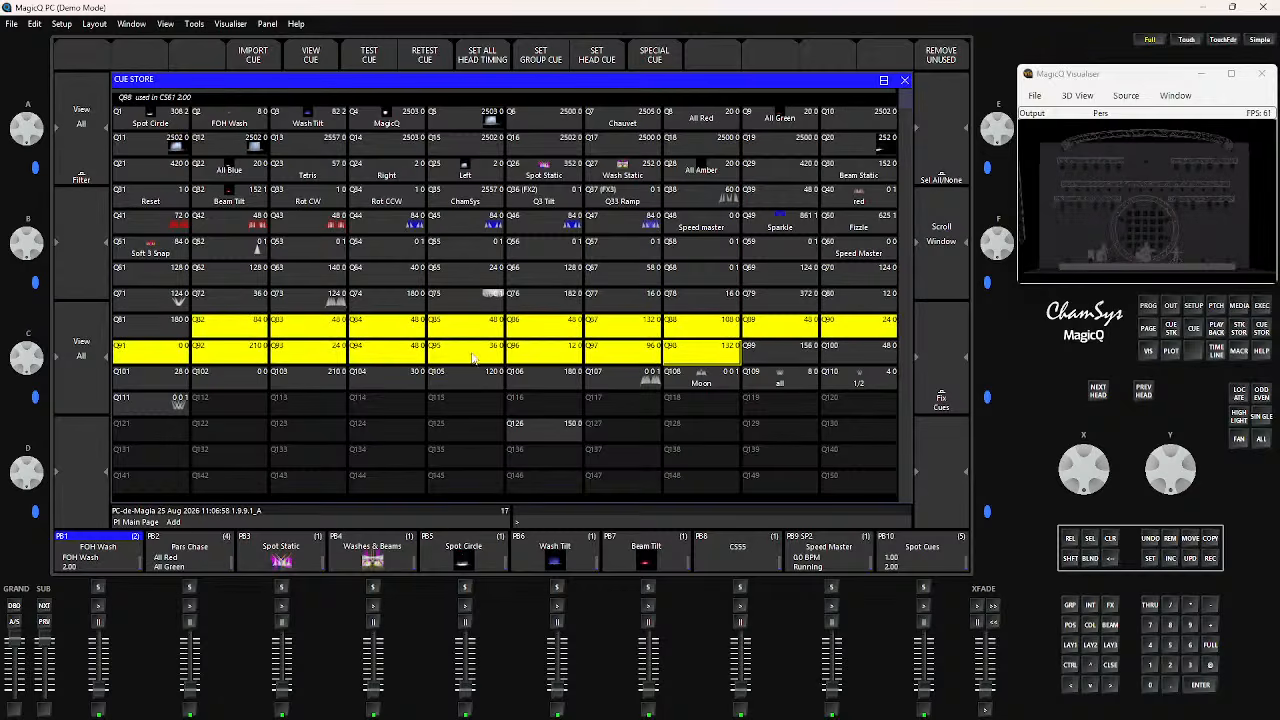
{"action": "left_click", "coordinate": [475, 357]}
{"action": "left_click", "coordinate": [532, 360]}
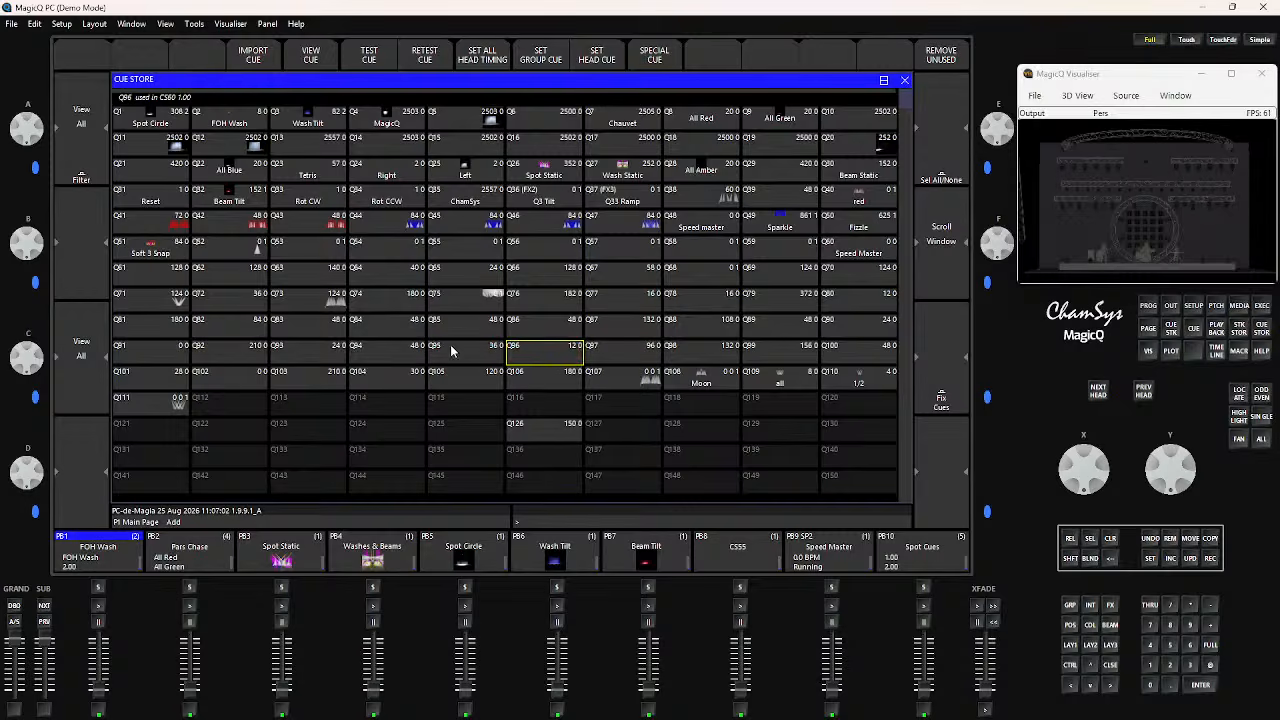
Test cues Q95 and Q96 on and off to see their output in the visualiser, and leave both released
{"action": "left_click", "coordinate": [455, 354]}
{"action": "left_click", "coordinate": [532, 360], "text": "shift"}
{"action": "left_click", "coordinate": [532, 360]}
{"action": "left_click", "coordinate": [474, 360]}
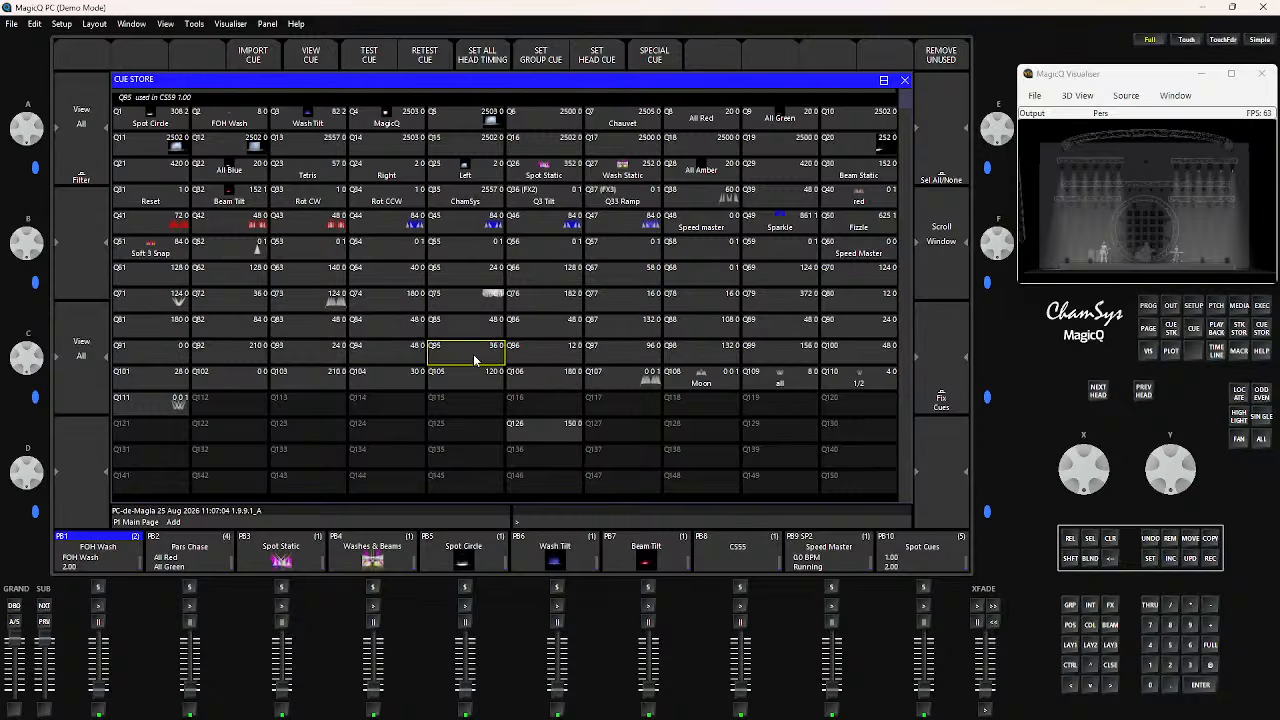
{"action": "left_click", "coordinate": [530, 360]}
{"action": "left_click", "coordinate": [550, 358]}
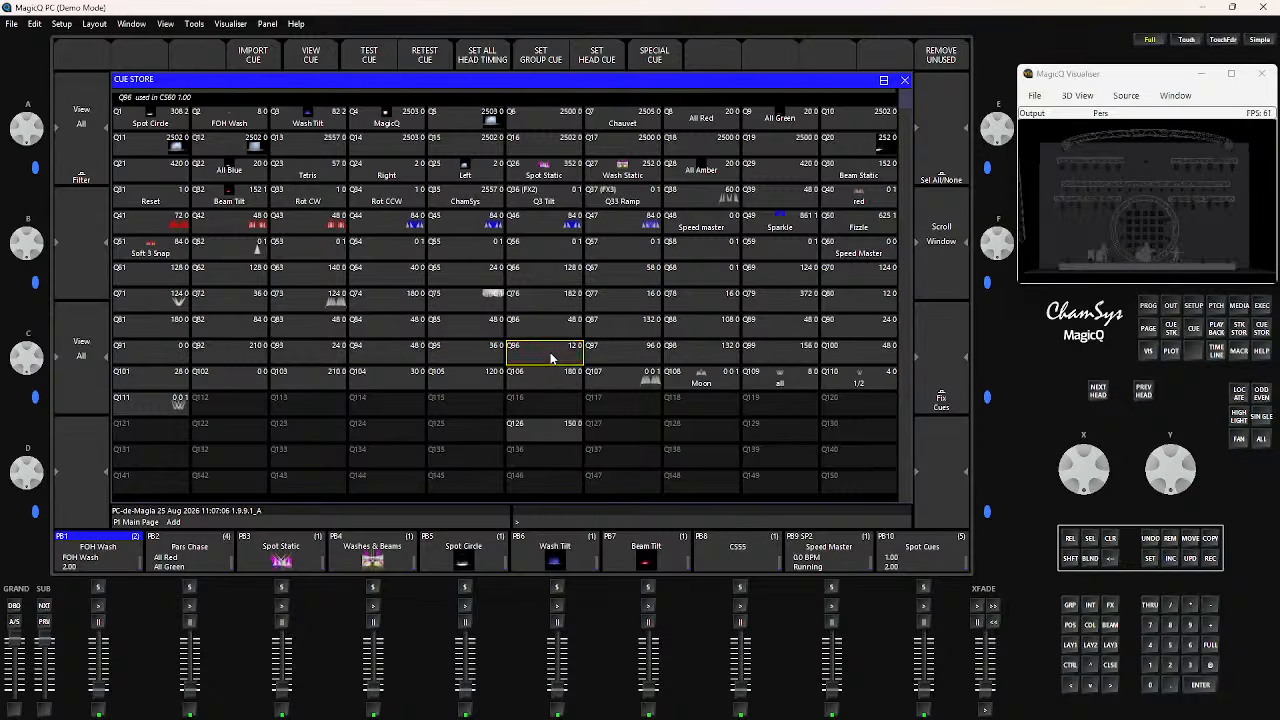
{"action": "left_click", "coordinate": [550, 358]}
{"action": "left_click", "coordinate": [550, 358]}
{"action": "left_click", "coordinate": [462, 358]}
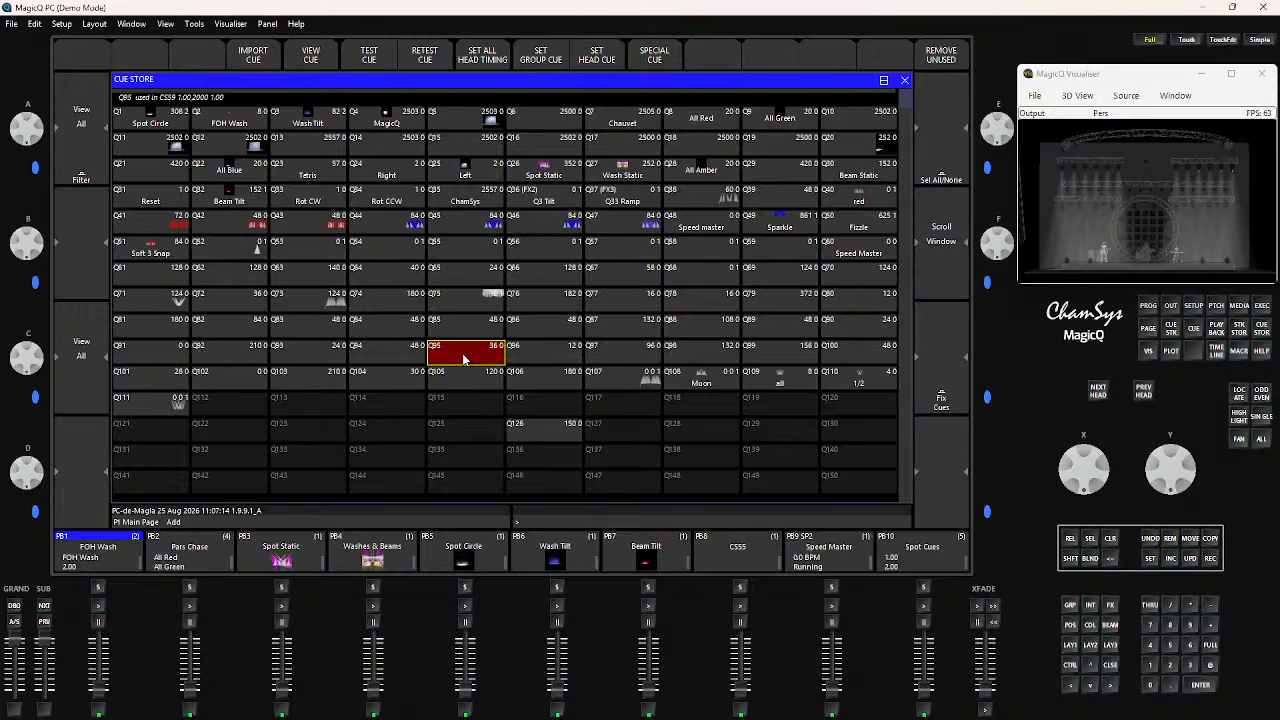
{"action": "left_click", "coordinate": [462, 353]}
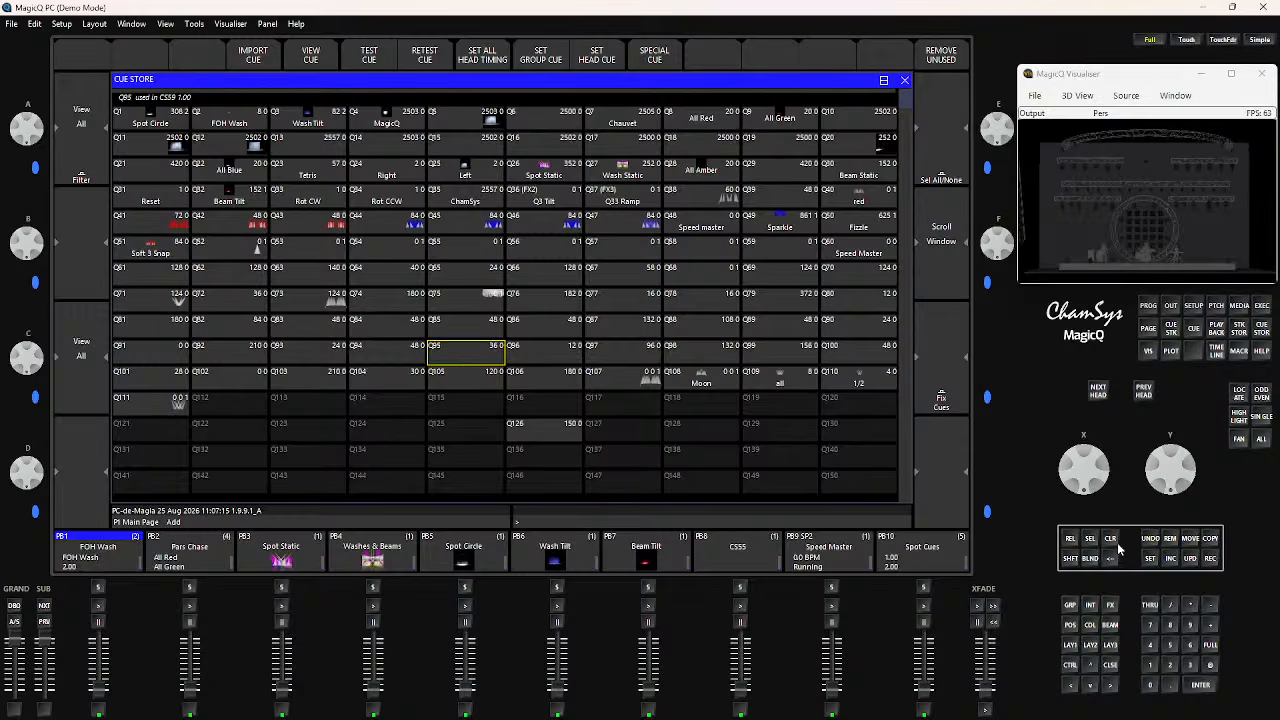
Try to remove cue Q95 from the Cue Store
{"action": "left_click", "coordinate": [1171, 541]}
{"action": "left_click", "coordinate": [483, 355]}
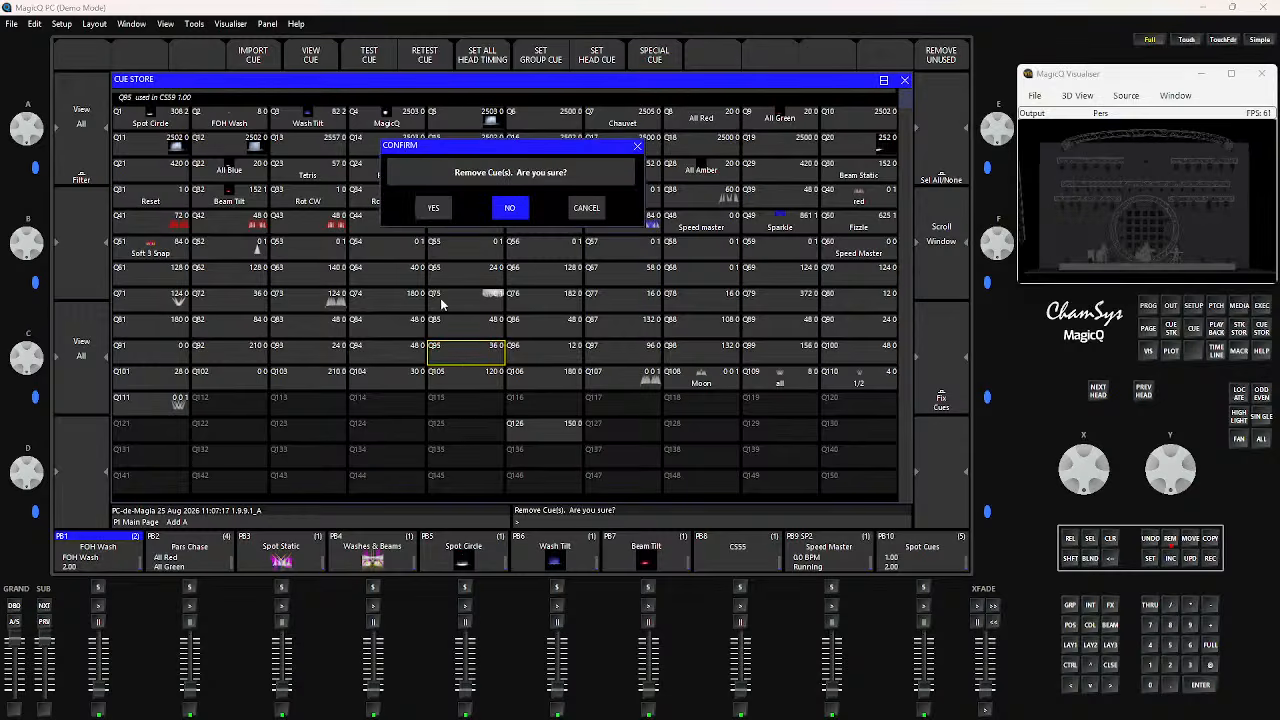
{"action": "left_click", "coordinate": [430, 213]}
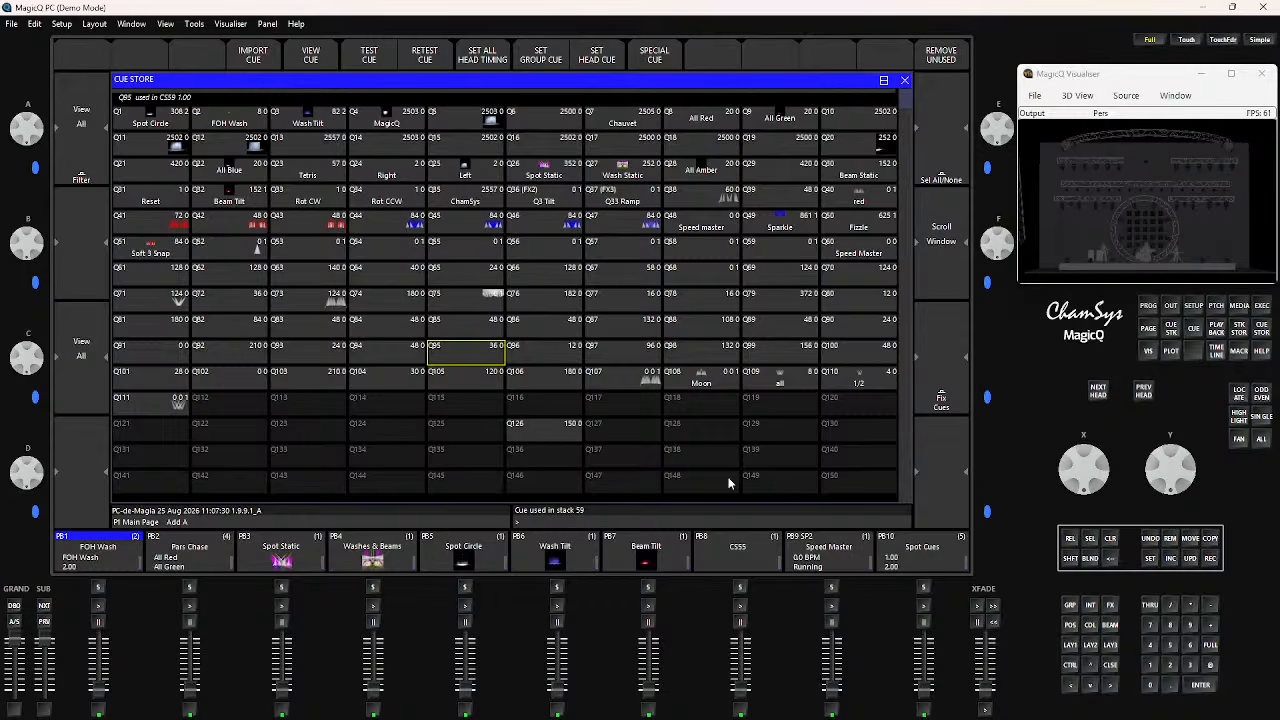
Open the Cue Stack Store and try to remove cue stack CS59
{"action": "left_click", "coordinate": [1239, 329]}
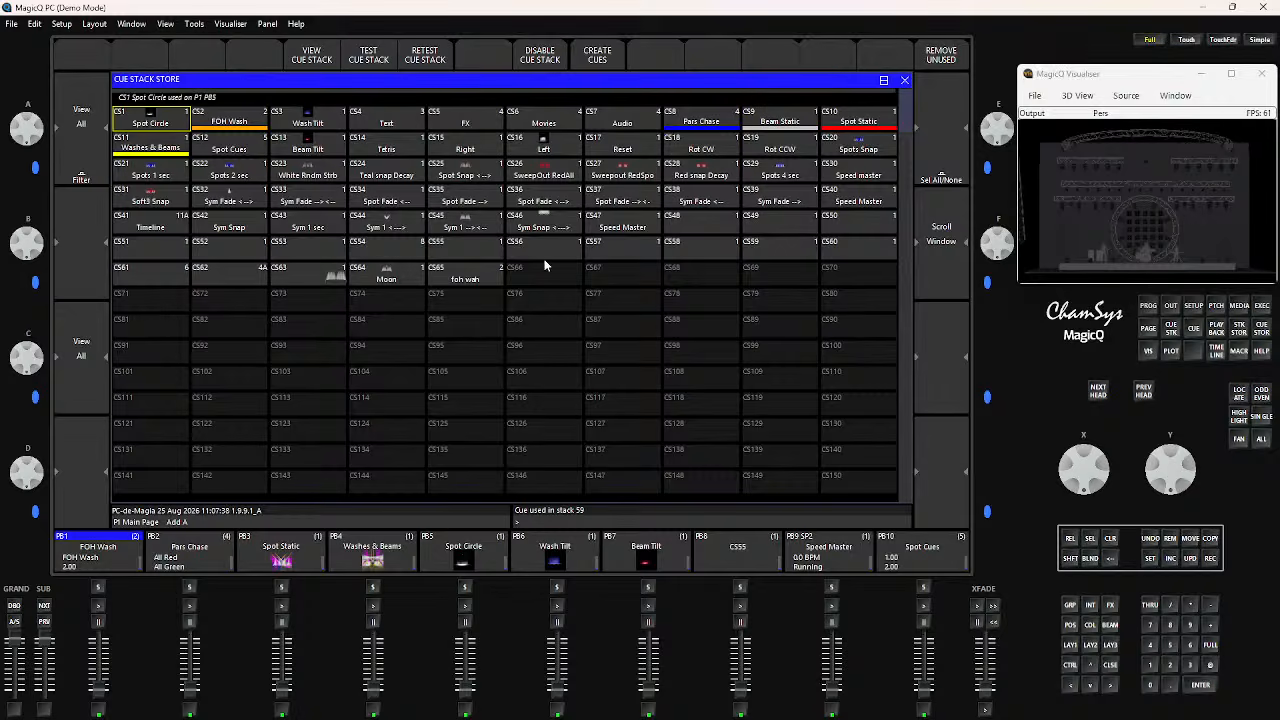
{"action": "left_click", "coordinate": [767, 244]}
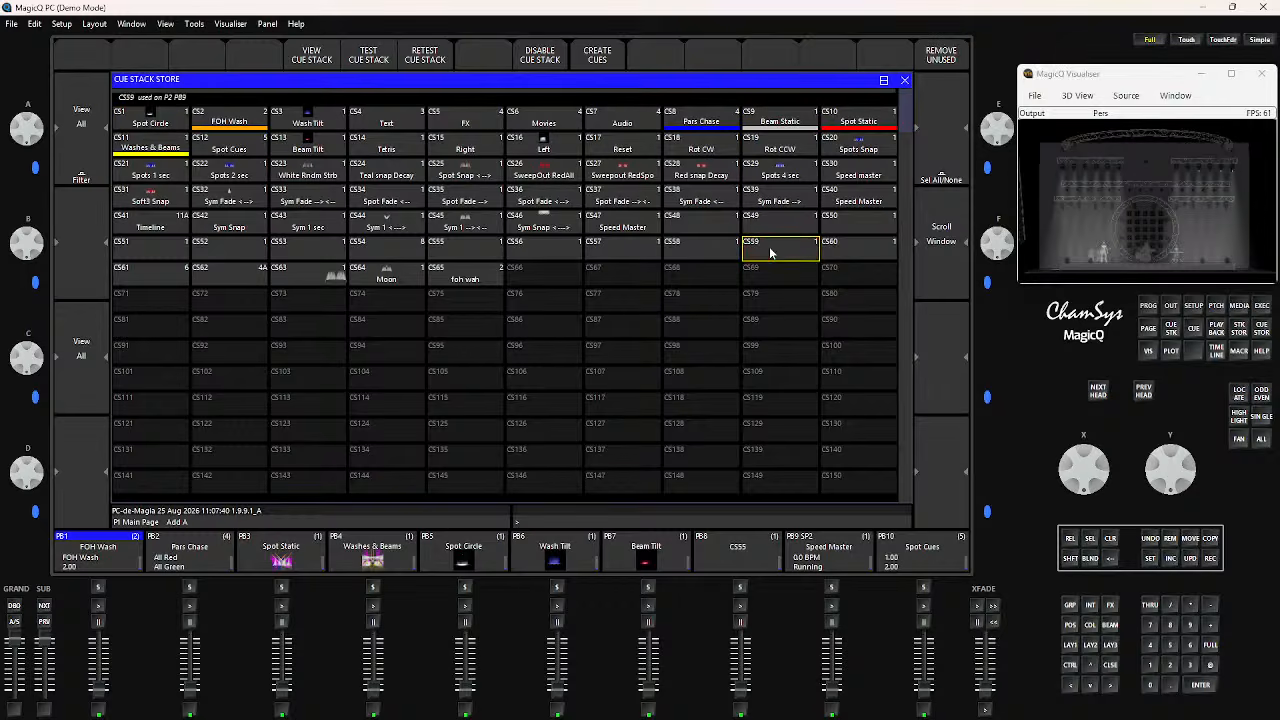
{"action": "left_click", "coordinate": [1171, 539]}
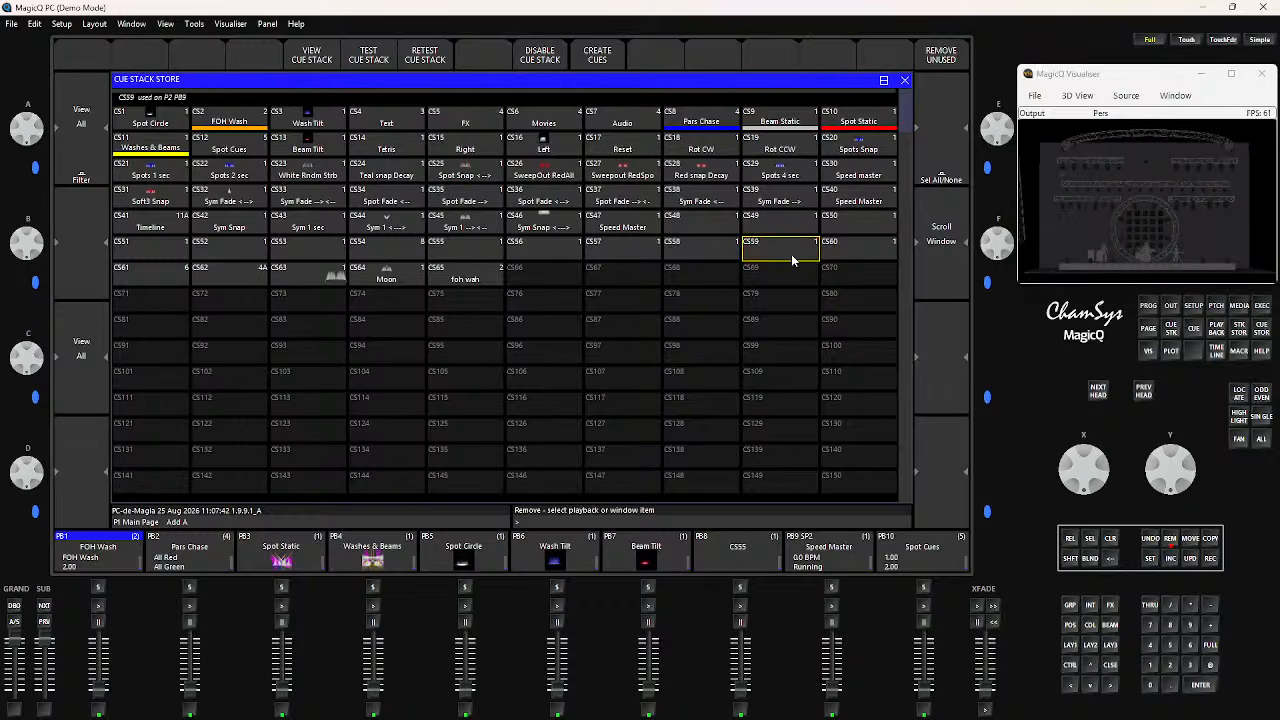
{"action": "left_click", "coordinate": [791, 256]}
{"action": "left_click", "coordinate": [437, 218]}
Advance the playback faders to page 2 and remove CS59 from playback PB9
{"action": "left_click", "coordinate": [43, 607]}
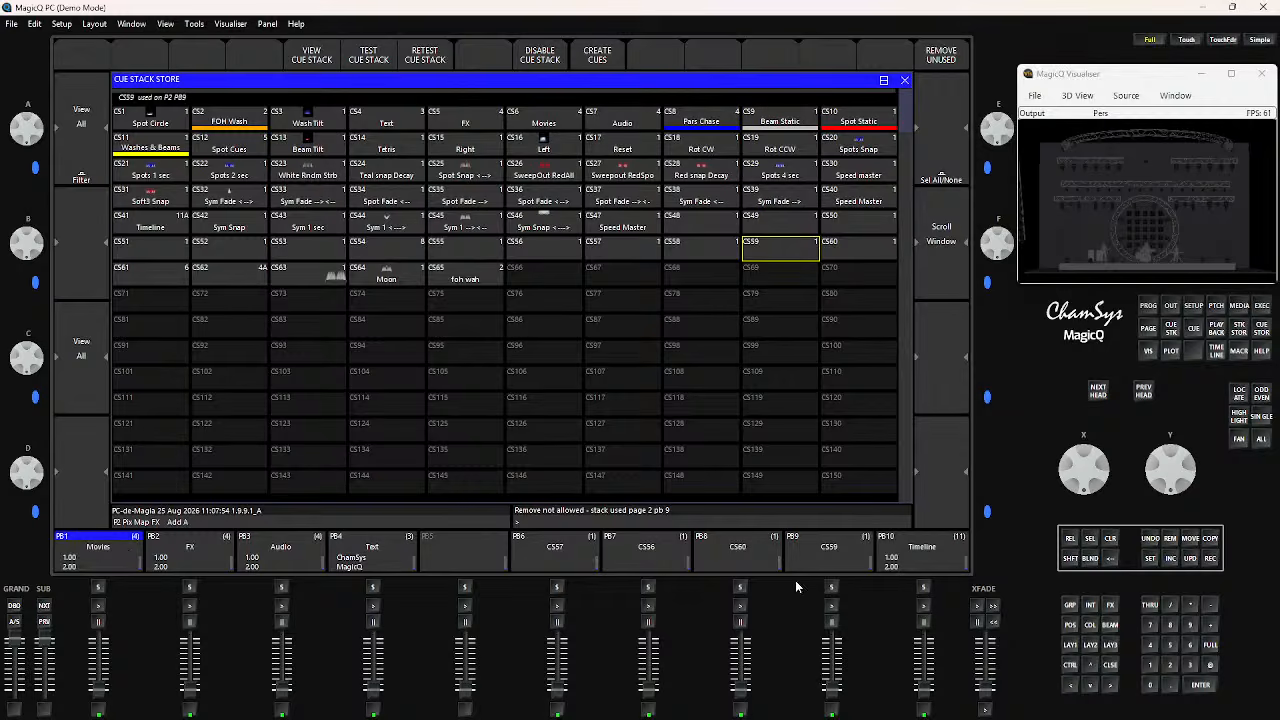
{"action": "left_click", "coordinate": [825, 556]}
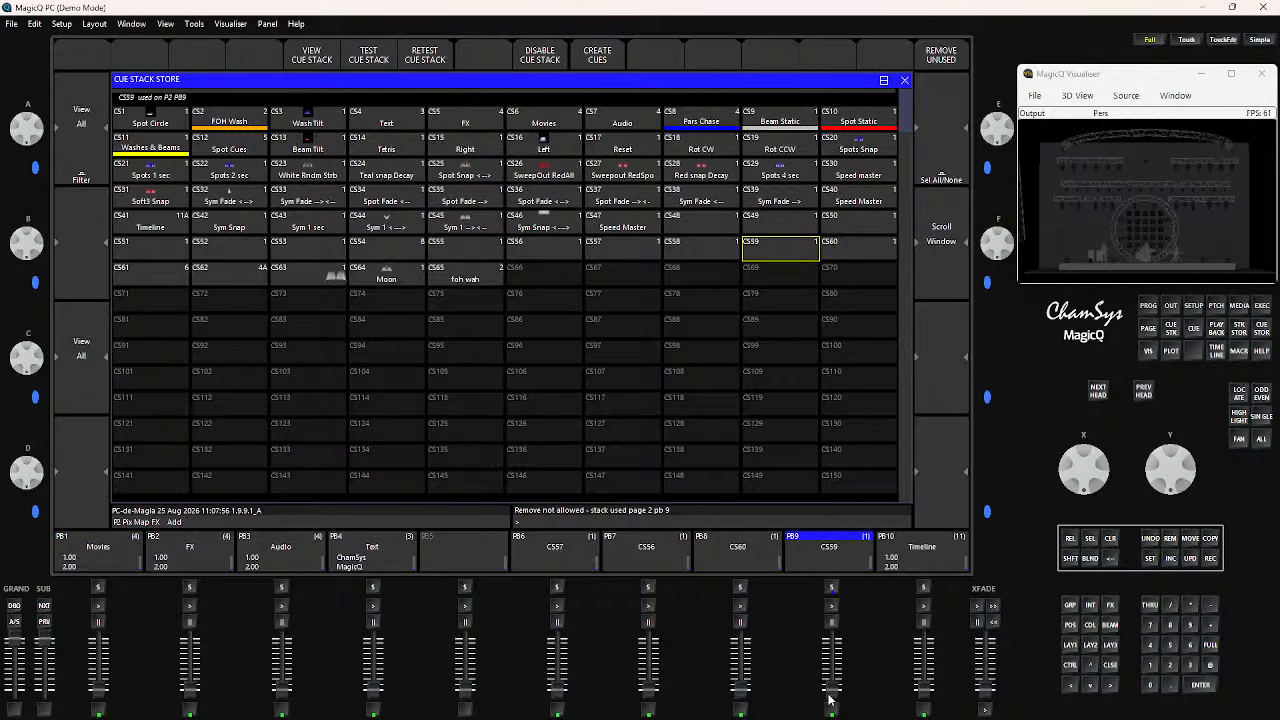
{"action": "mouse_move", "coordinate": [829, 692]}
{"action": "left_mouse_down"}
{"action": "mouse_move", "coordinate": [821, 625]}
{"action": "mouse_move", "coordinate": [821, 692]}
{"action": "left_mouse_up"}
{"action": "left_click", "coordinate": [1170, 543]}
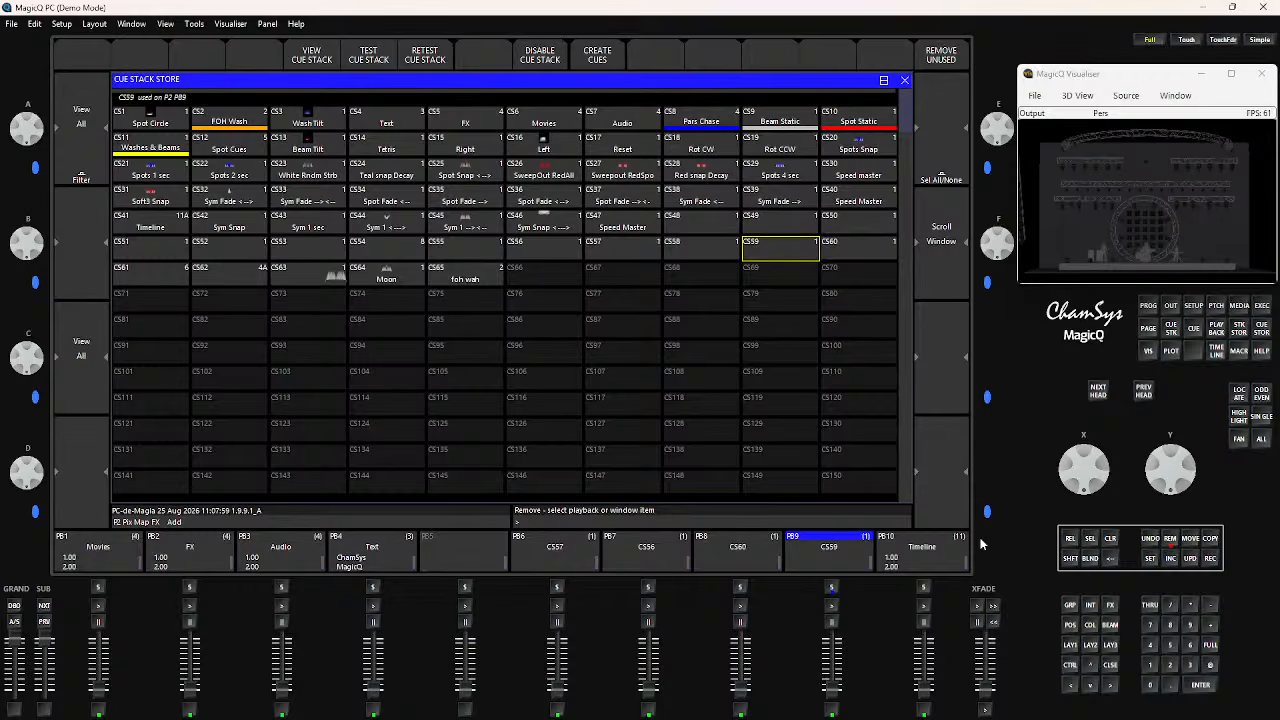
{"action": "left_click", "coordinate": [859, 556]}
{"action": "left_click", "coordinate": [434, 208]}
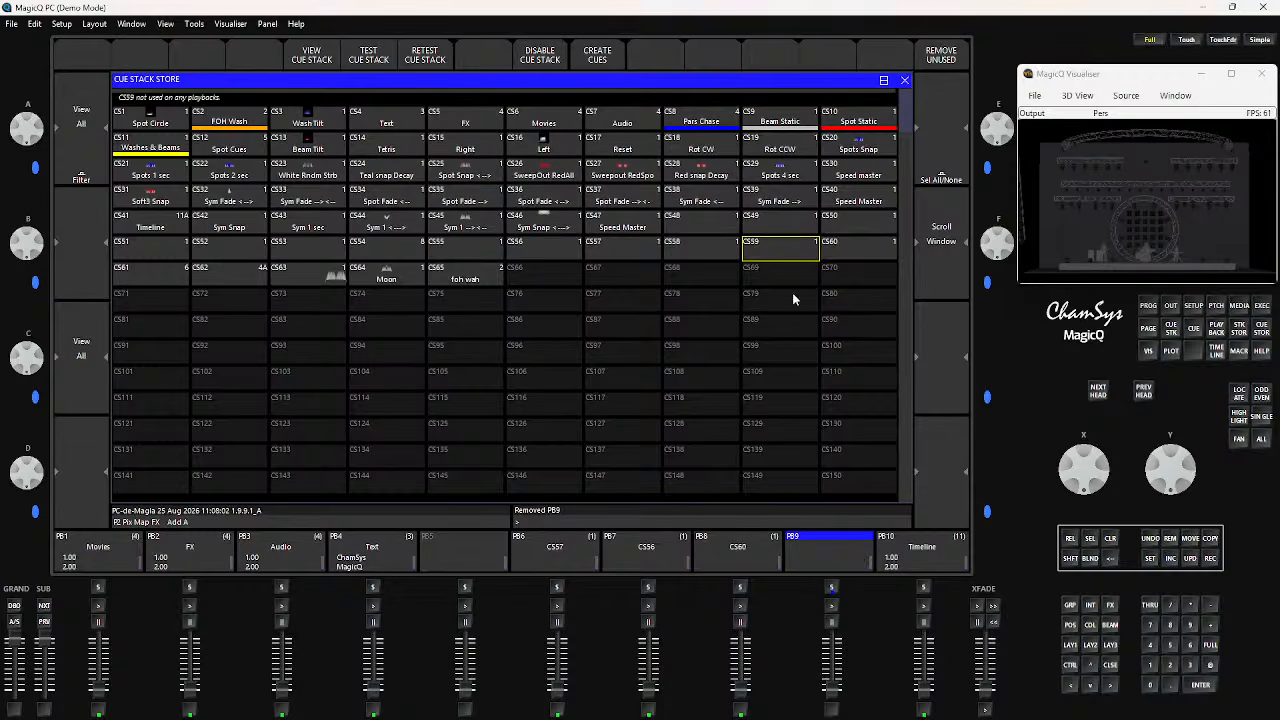
Remove cue stack CS59 from the Cue Stack Store
{"action": "left_click", "coordinate": [1170, 540]}
{"action": "left_click", "coordinate": [773, 258]}
{"action": "left_click", "coordinate": [436, 210]}
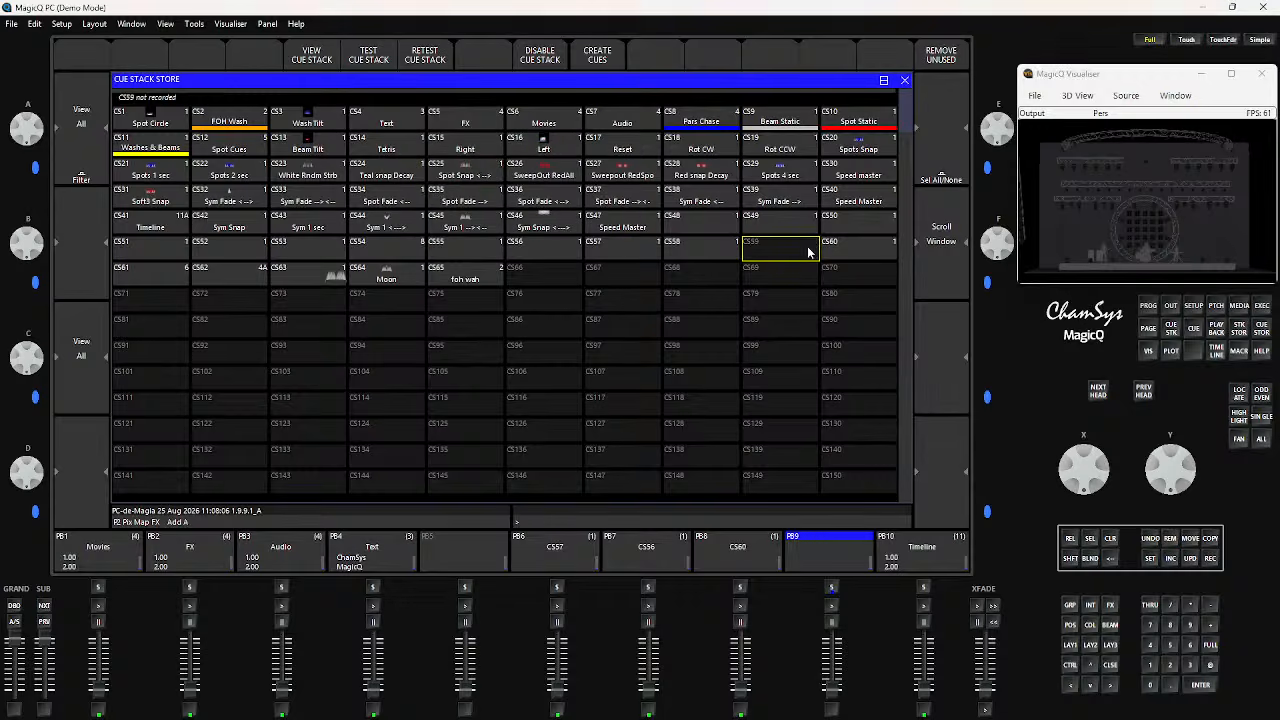
Go back to the Cue Store and remove cue Q95
{"action": "left_click", "coordinate": [1261, 330]}
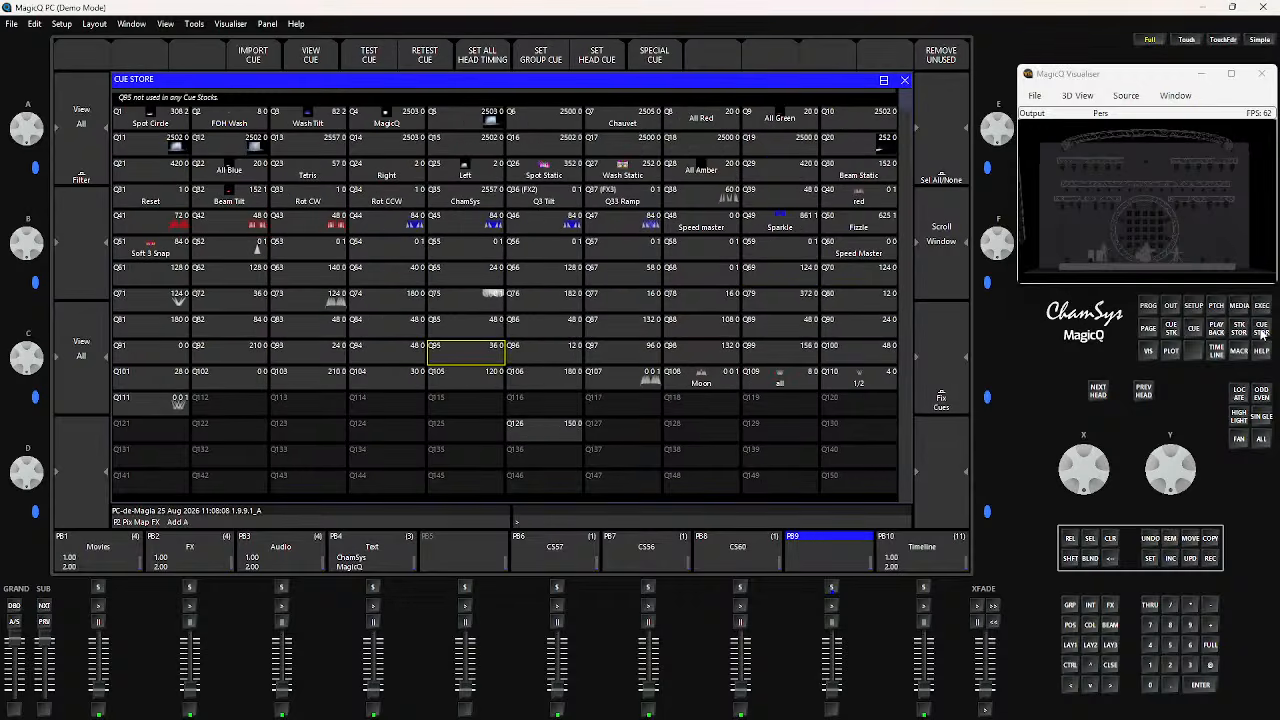
{"action": "left_click", "coordinate": [1171, 540]}
{"action": "left_click", "coordinate": [484, 358]}
{"action": "left_click", "coordinate": [433, 205]}
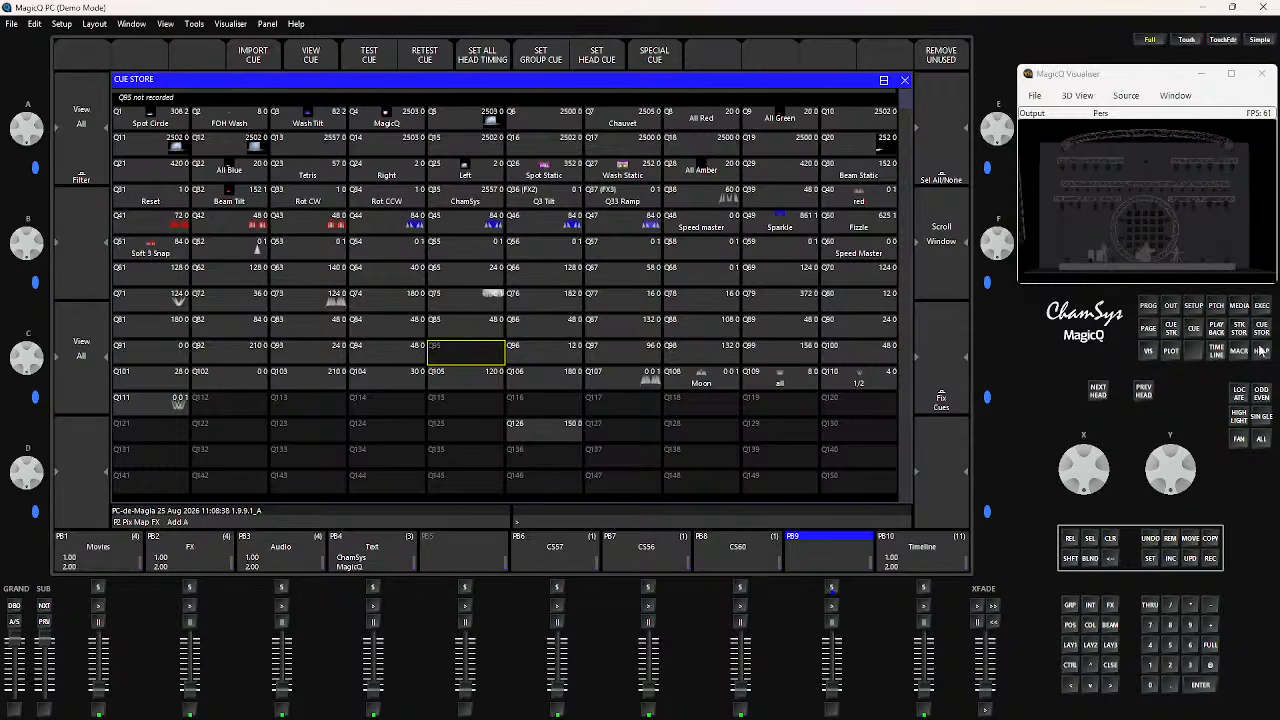
Remove all unused cues from the Cue Store, and all unused cue stacks from the Cue Stack Store
{"action": "left_click", "coordinate": [941, 59]}
{"action": "left_click", "coordinate": [440, 216]}
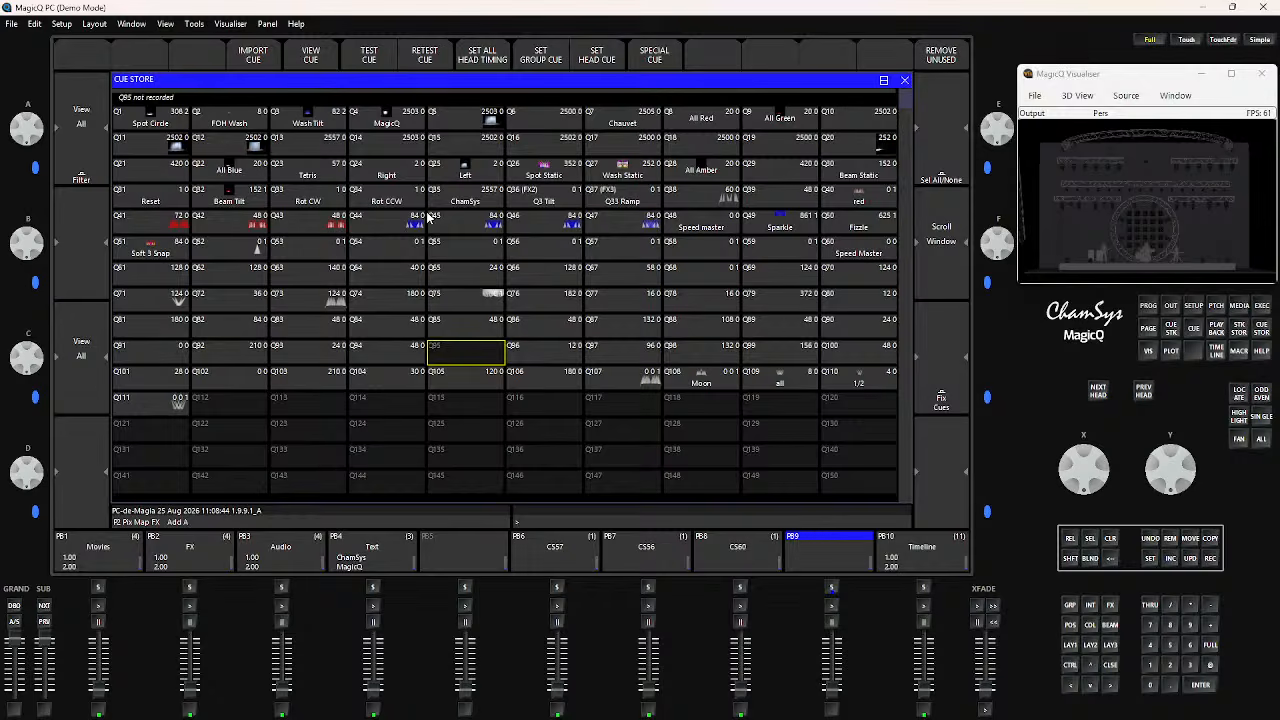
{"action": "left_click", "coordinate": [1239, 334]}
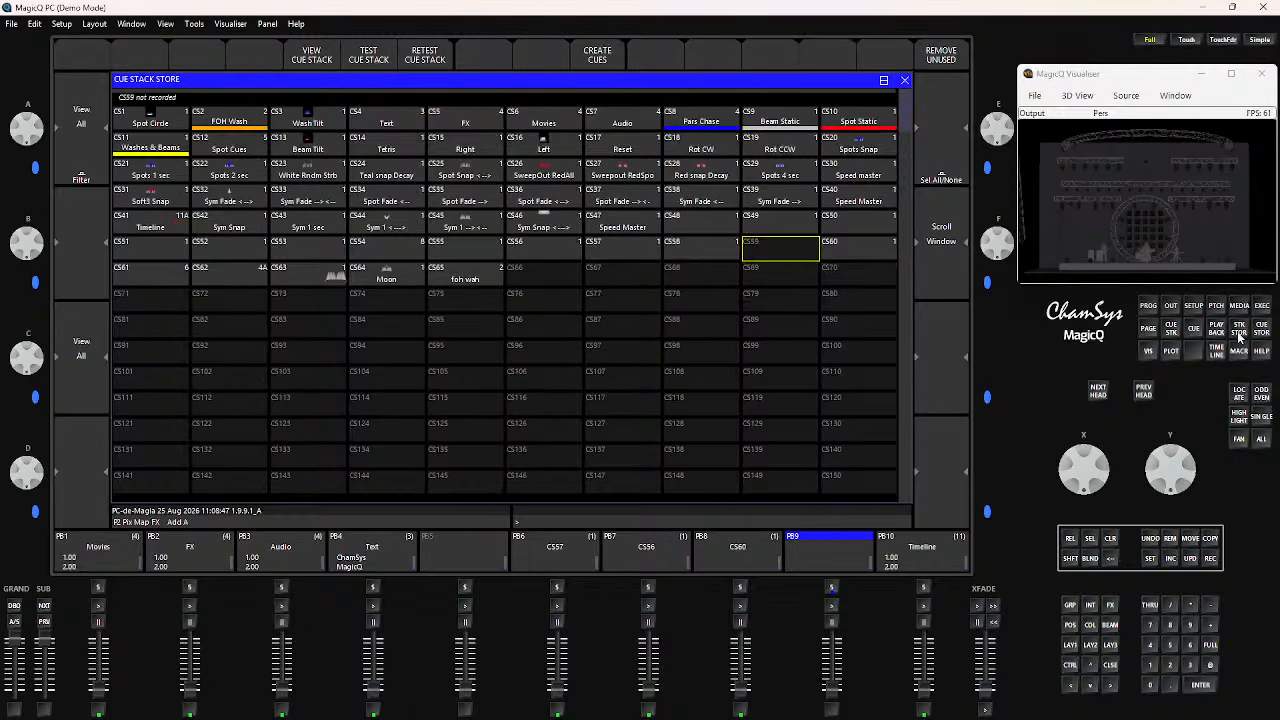
{"action": "left_click", "coordinate": [941, 57]}
{"action": "left_click", "coordinate": [429, 208]}
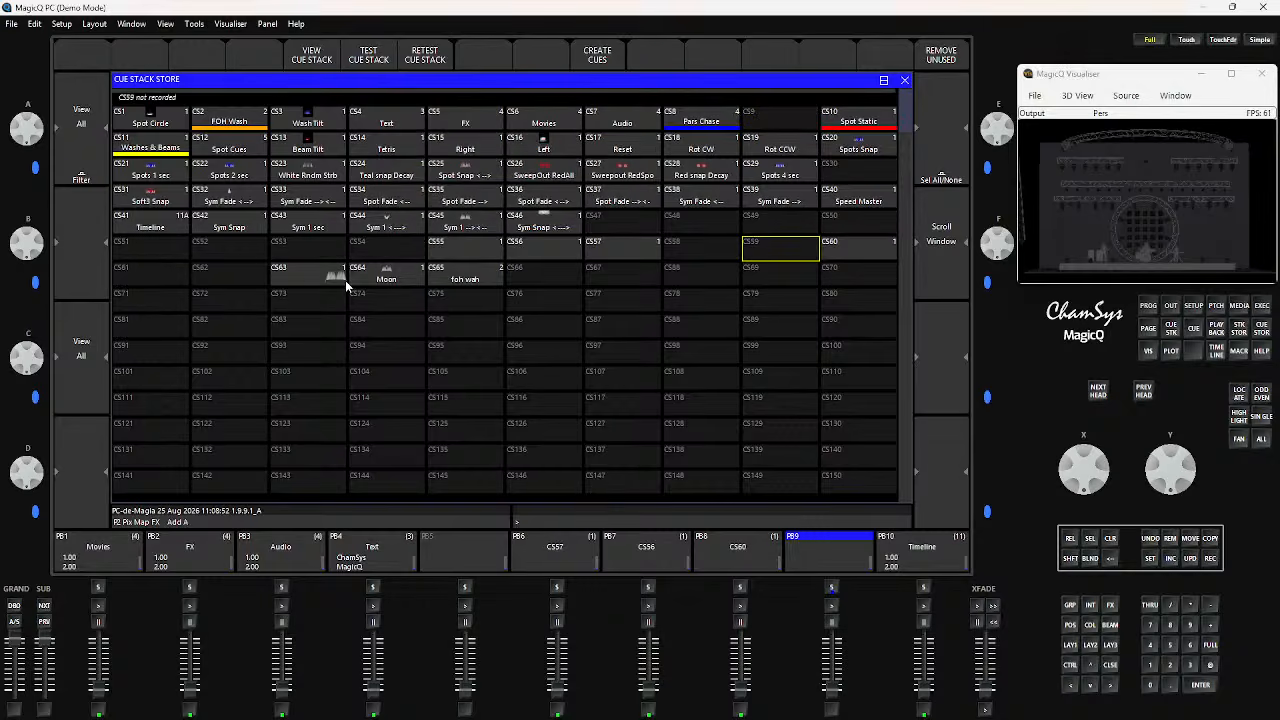
Reopen the Cue Store and remove the cues left unused by the deleted cue stacks
{"action": "left_click", "coordinate": [1262, 330]}
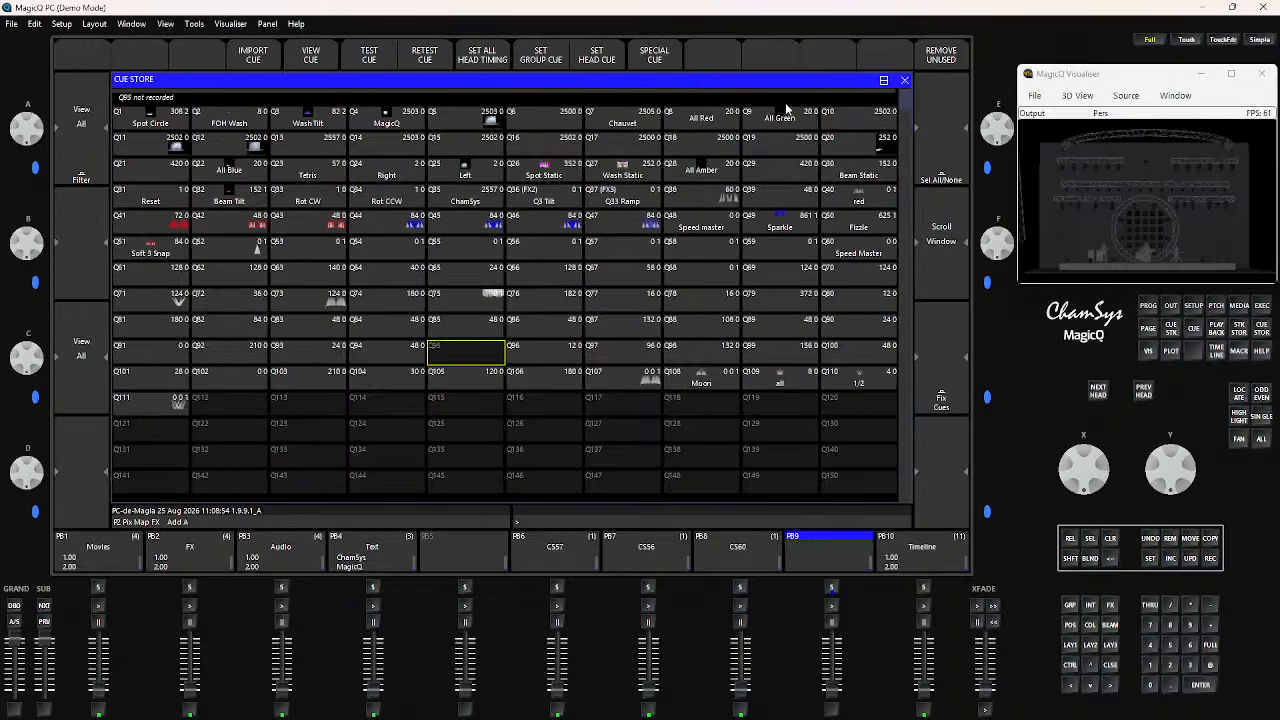
{"action": "left_click", "coordinate": [958, 58]}
{"action": "left_click", "coordinate": [441, 208]}
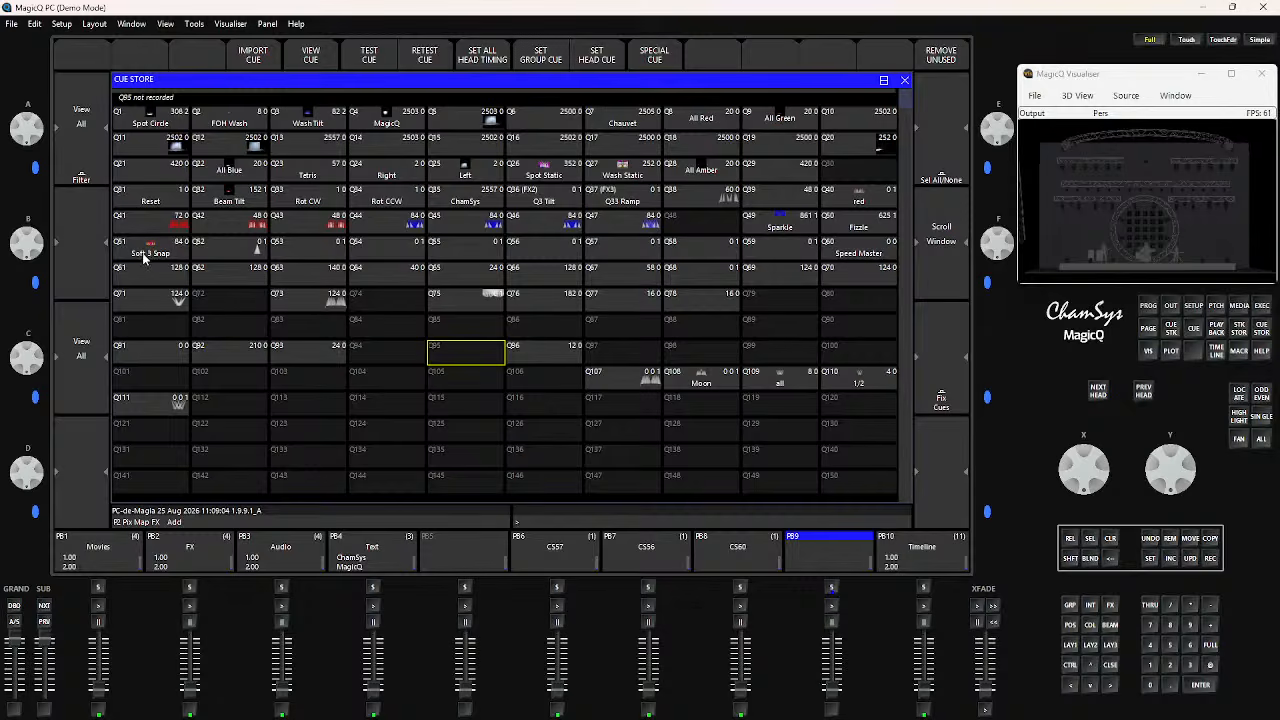
Test the cues Q52, Q53 and Q54 one after another in the Cue Store
{"action": "left_click", "coordinate": [228, 248]}
{"action": "left_click", "coordinate": [308, 252]}
{"action": "left_click", "coordinate": [308, 252]}
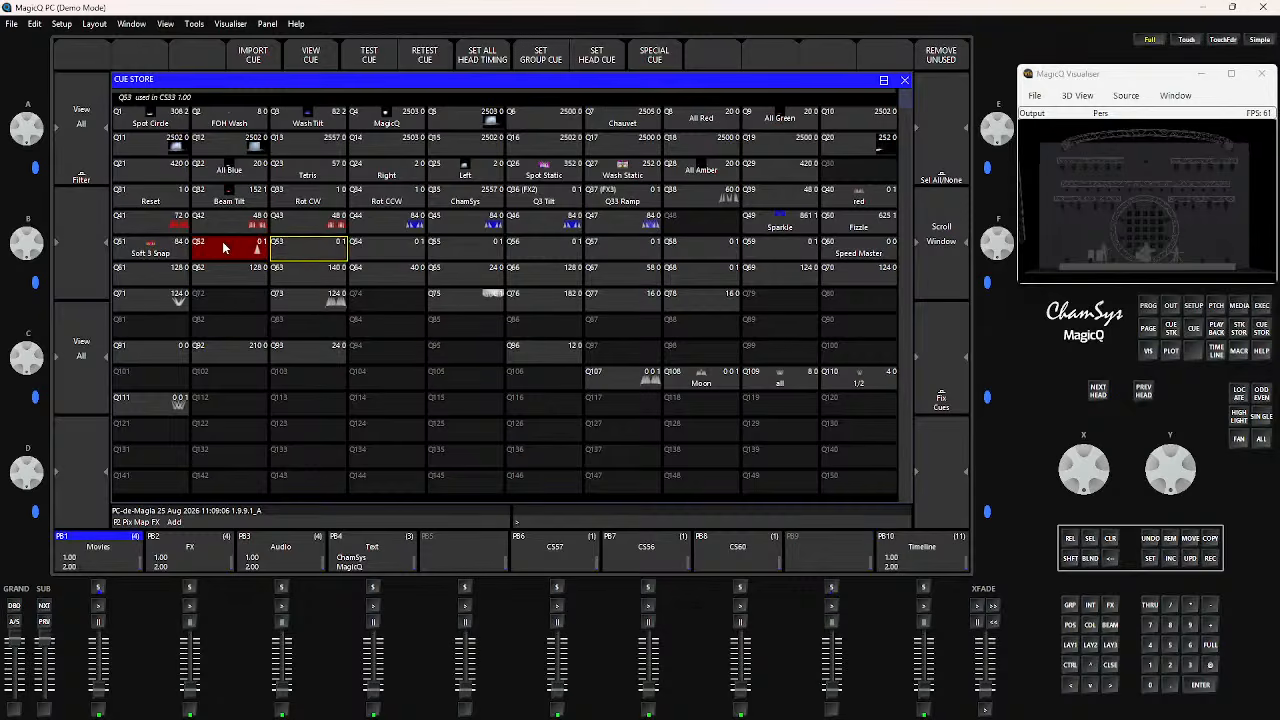
{"action": "left_click", "coordinate": [367, 258]}
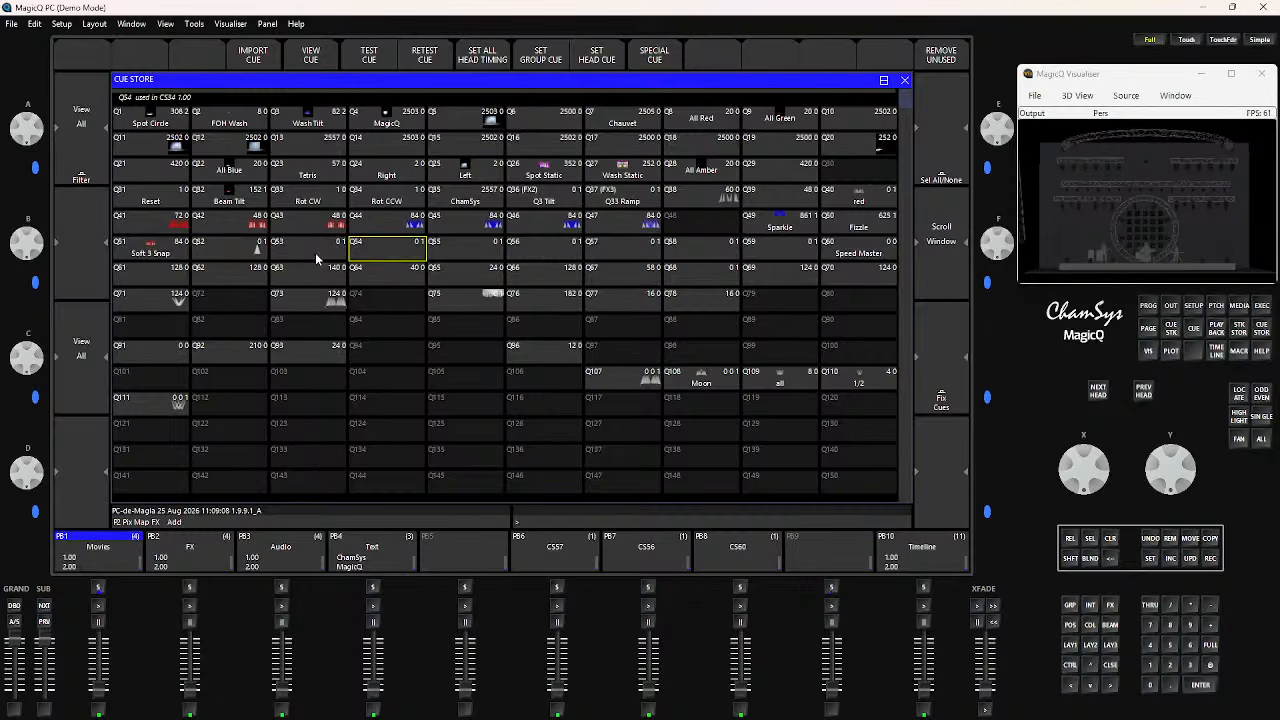
{"action": "left_click", "coordinate": [315, 252]}
{"action": "left_click", "coordinate": [365, 257]}
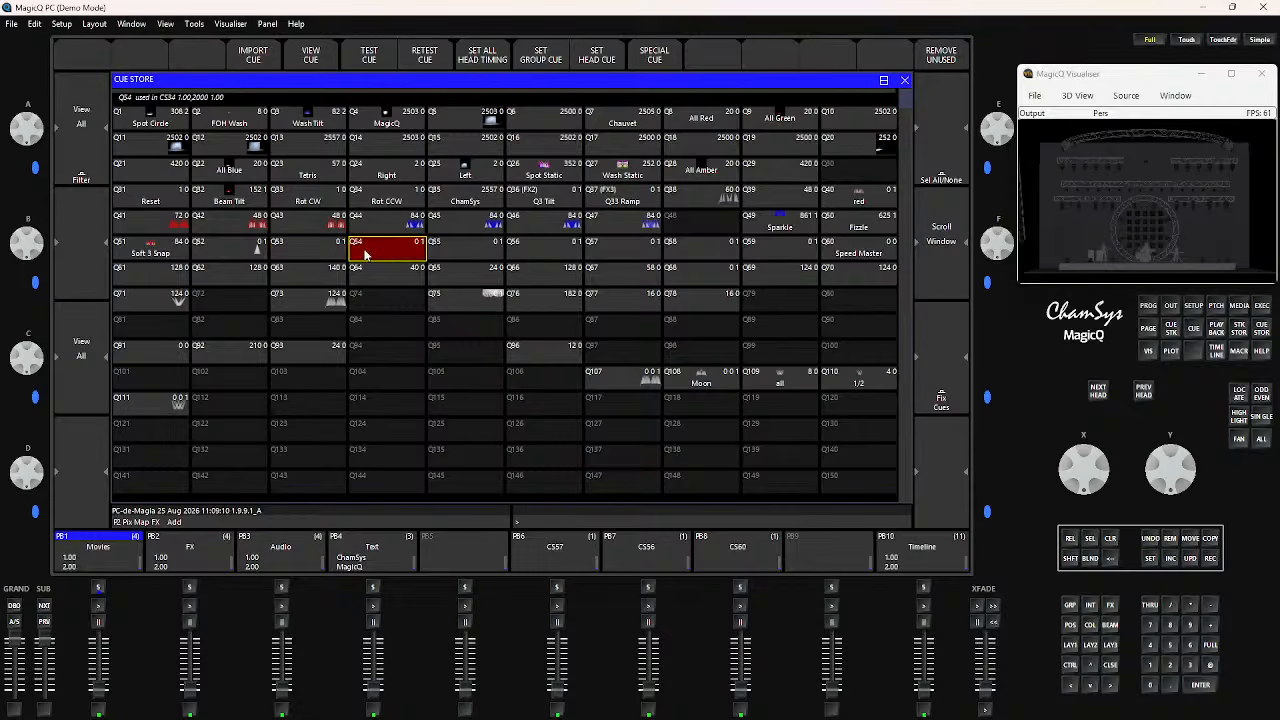
Test cue Q55 on and off twice, and leave it released
{"action": "left_click", "coordinate": [459, 252]}
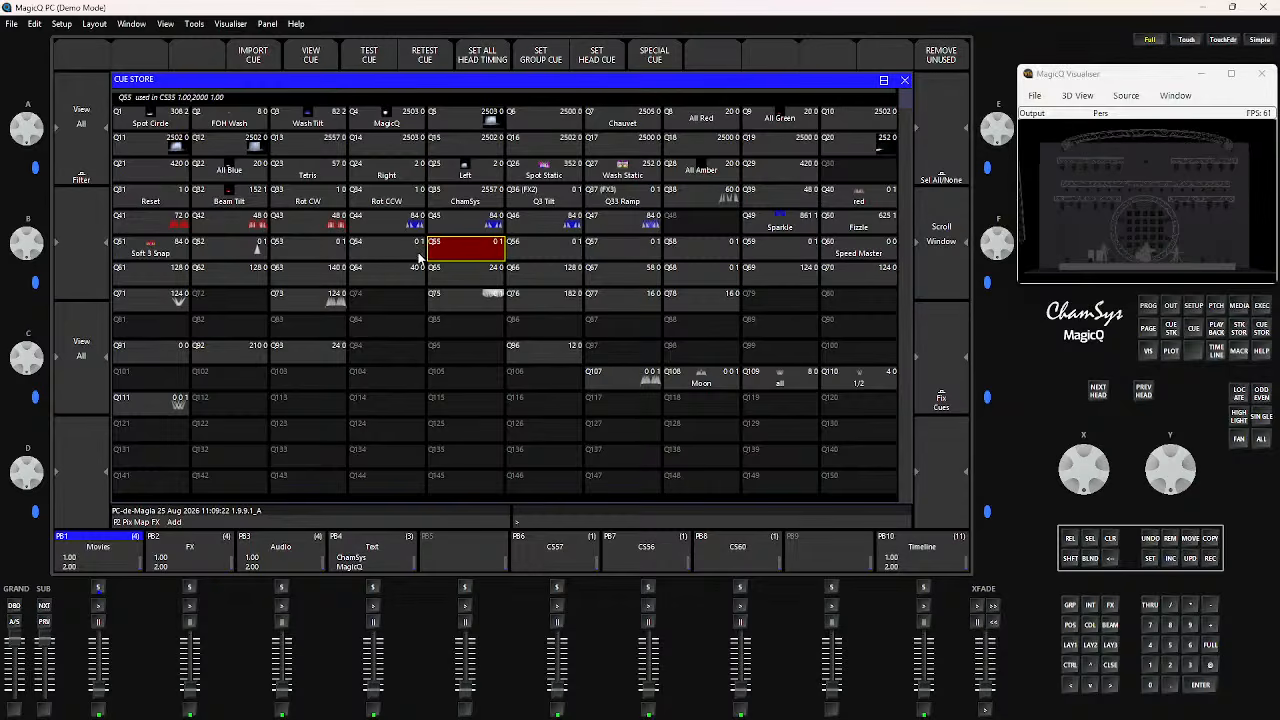
{"action": "left_click", "coordinate": [452, 256]}
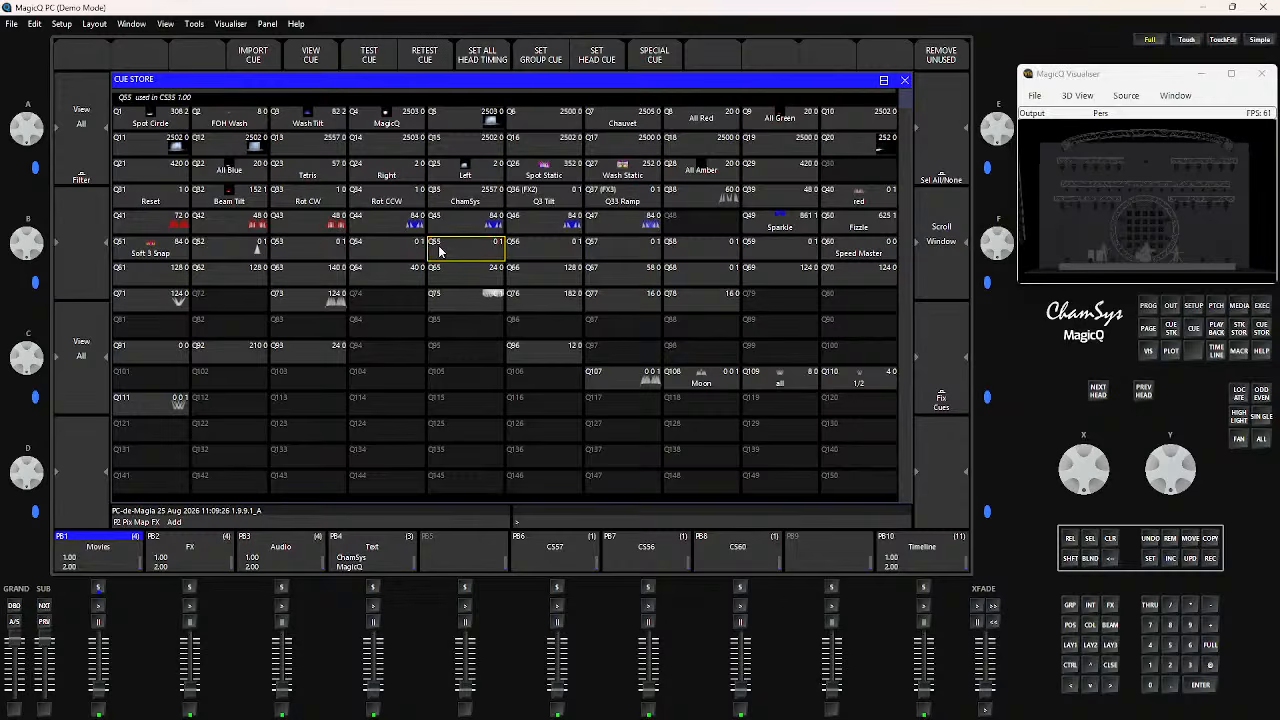
{"action": "left_click", "coordinate": [445, 250]}
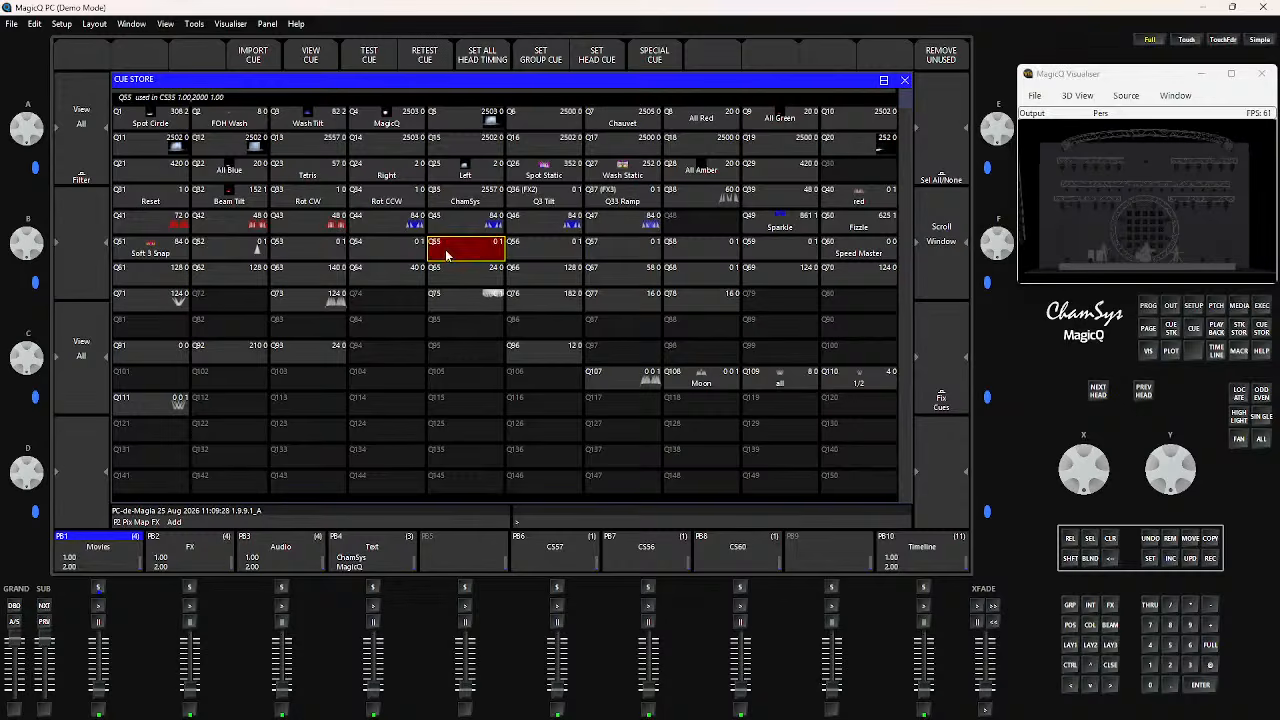
{"action": "left_click", "coordinate": [445, 250]}
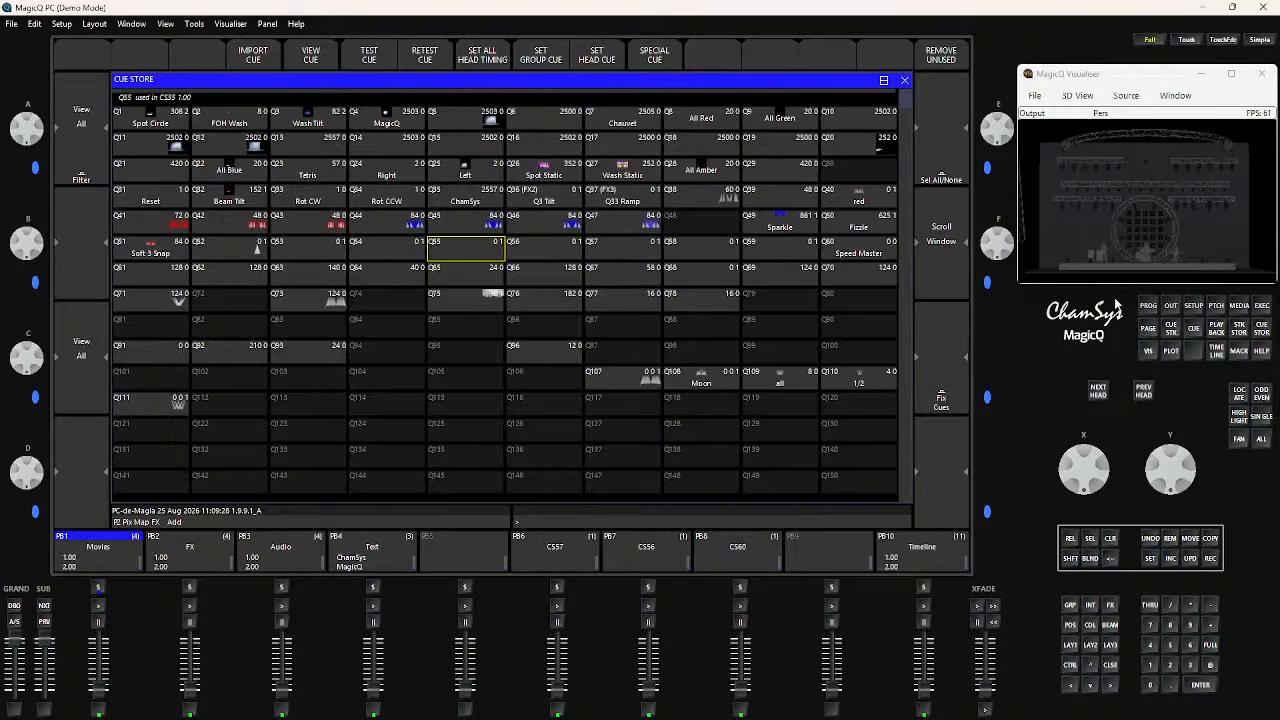
Test cue stack CS35 Spot Fade --> in the Cue Stack Store and try to remove it
{"action": "left_click", "coordinate": [1240, 332]}
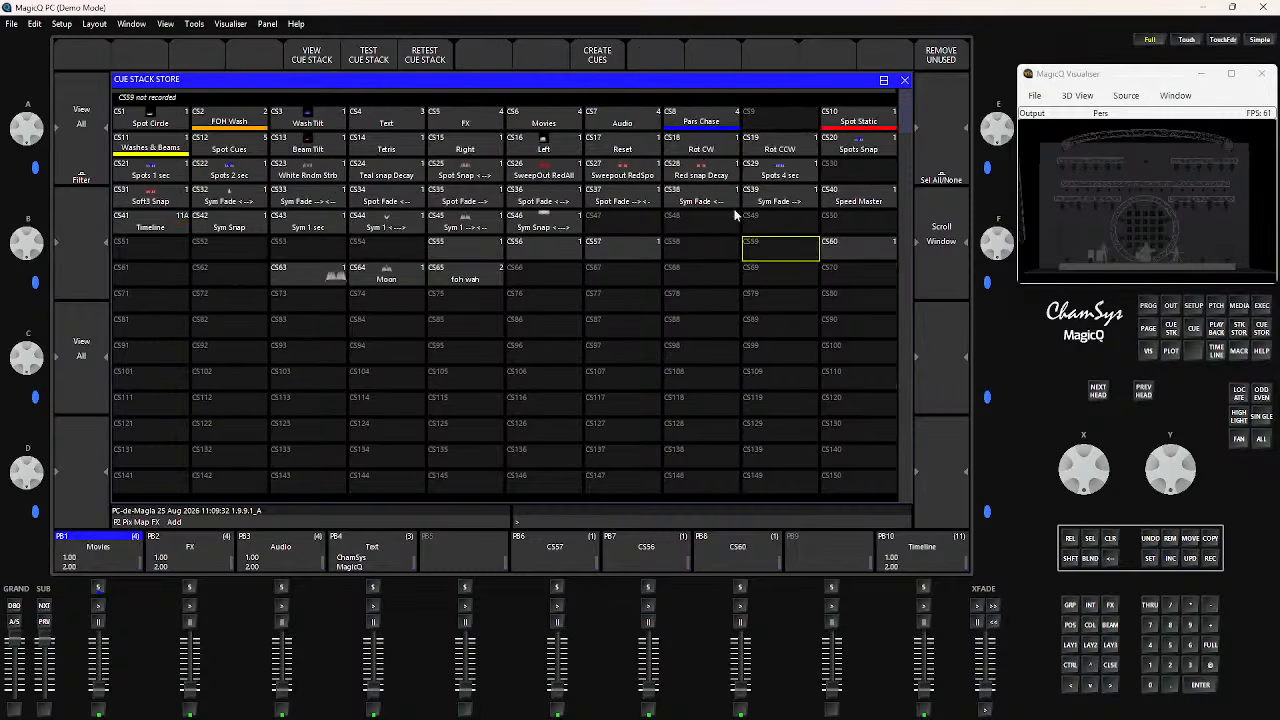
{"action": "left_click", "coordinate": [467, 200]}
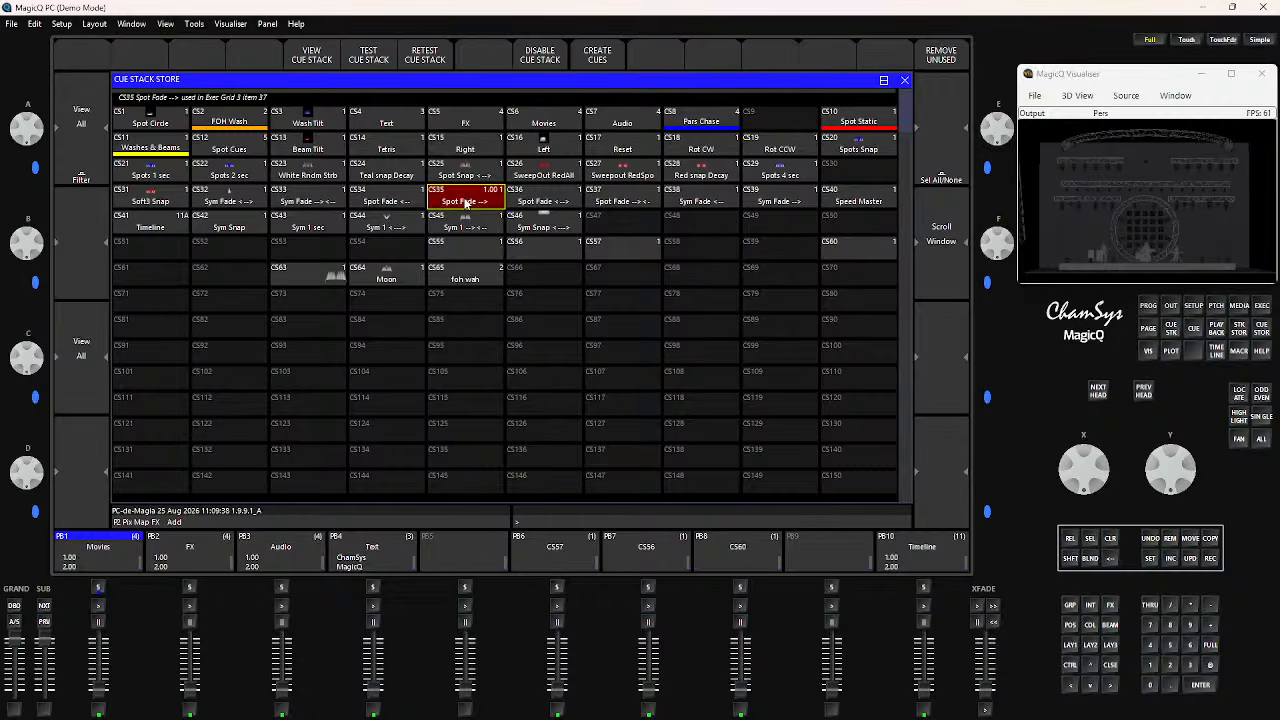
{"action": "left_click", "coordinate": [1172, 543]}
{"action": "left_click", "coordinate": [454, 207]}
{"action": "left_click", "coordinate": [454, 208]}
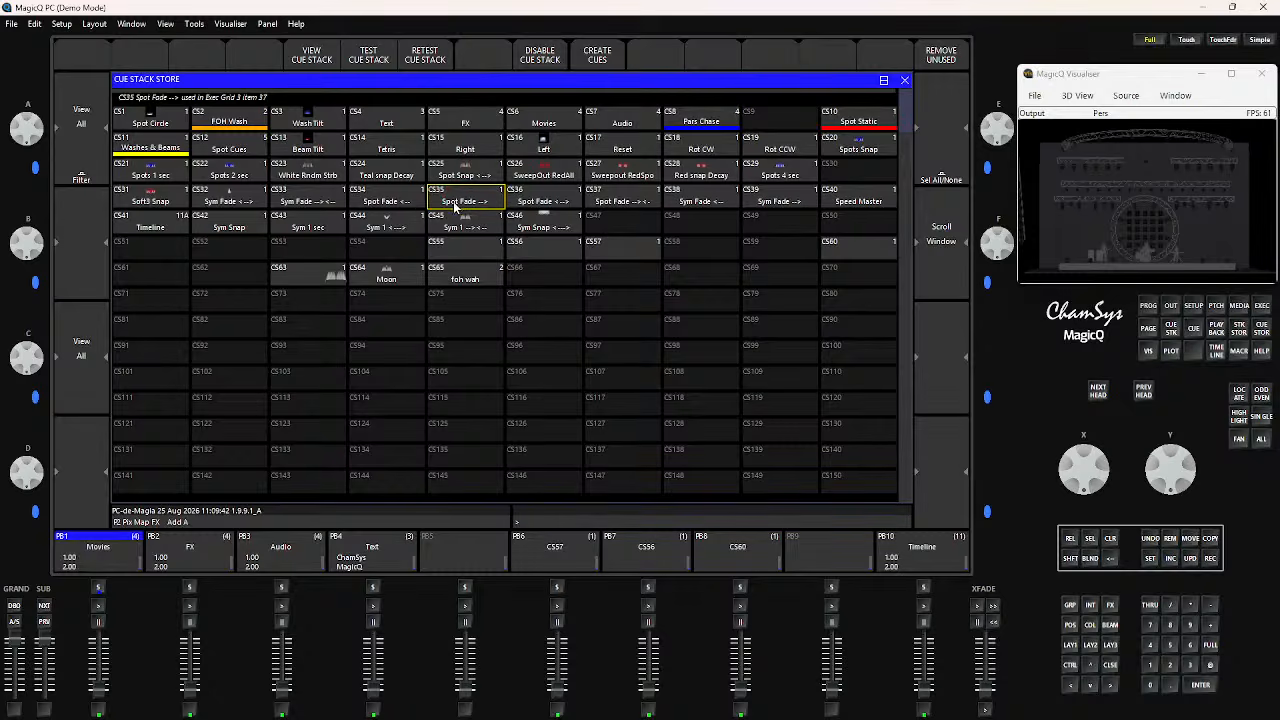
{"action": "left_click", "coordinate": [1171, 542]}
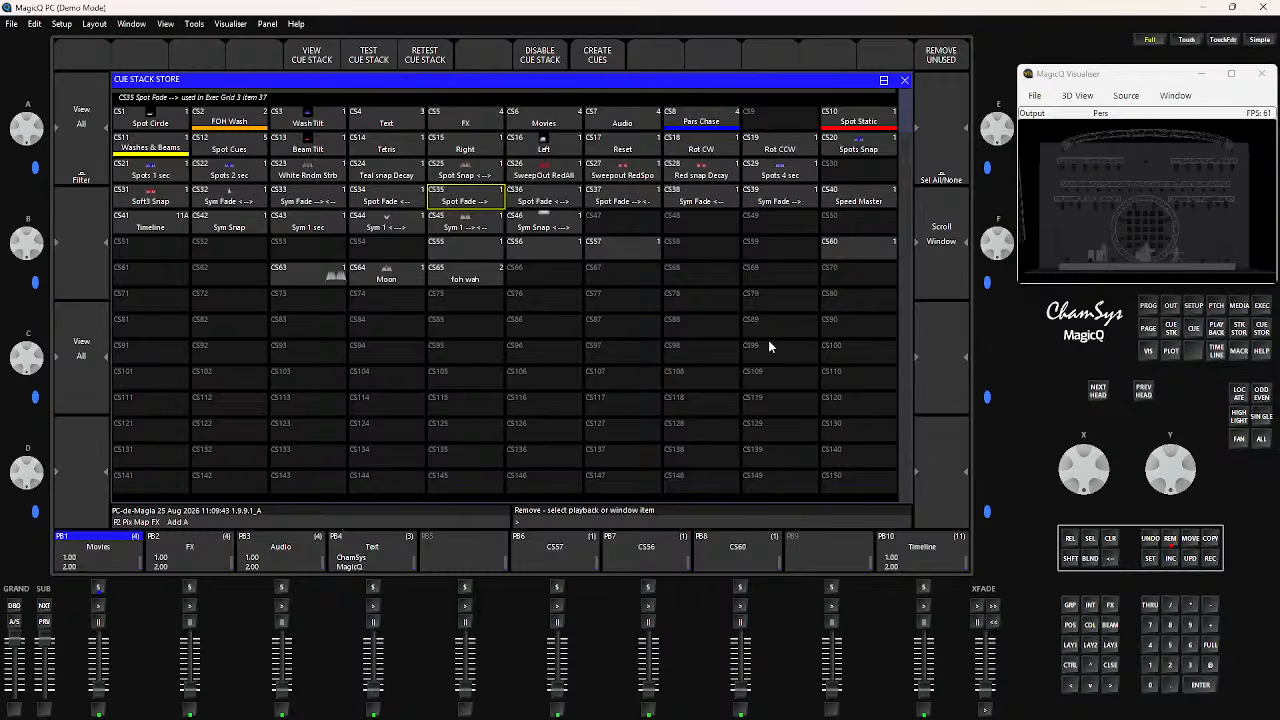
{"action": "left_click", "coordinate": [474, 203]}
{"action": "left_click", "coordinate": [443, 213]}
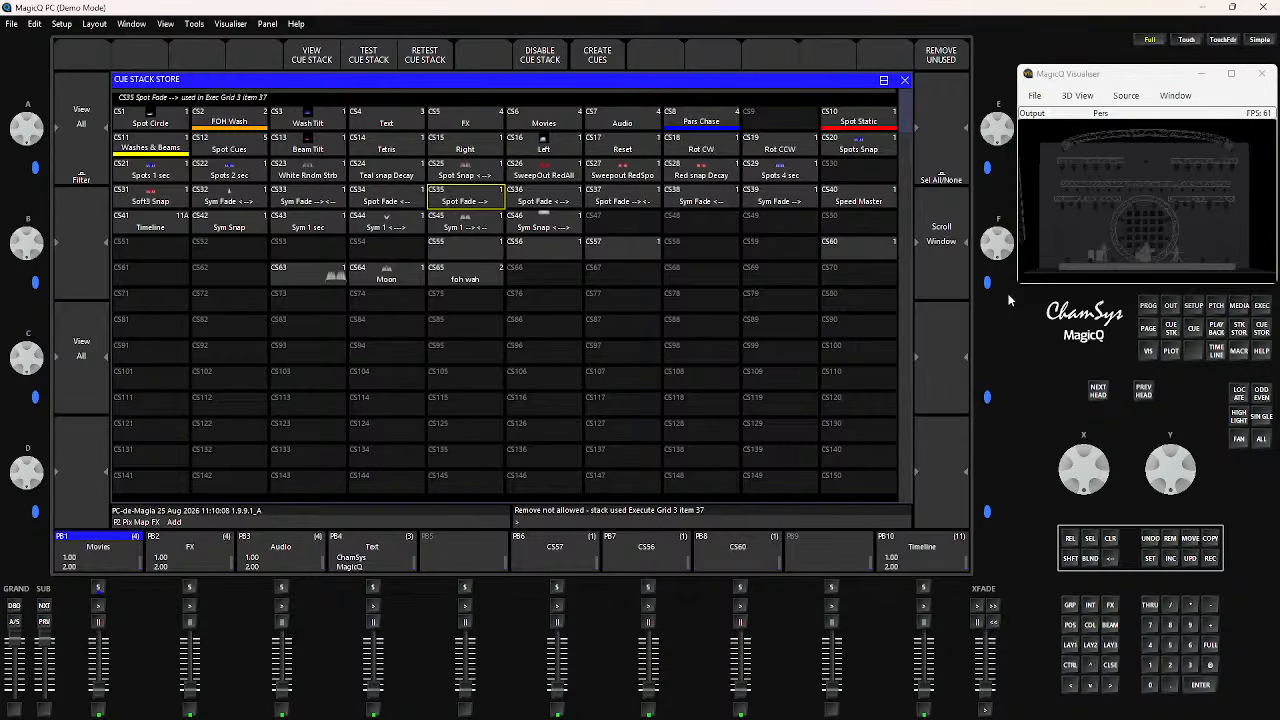
Open the Execute window in design view and switch it to page 3
{"action": "left_click", "coordinate": [1263, 310]}
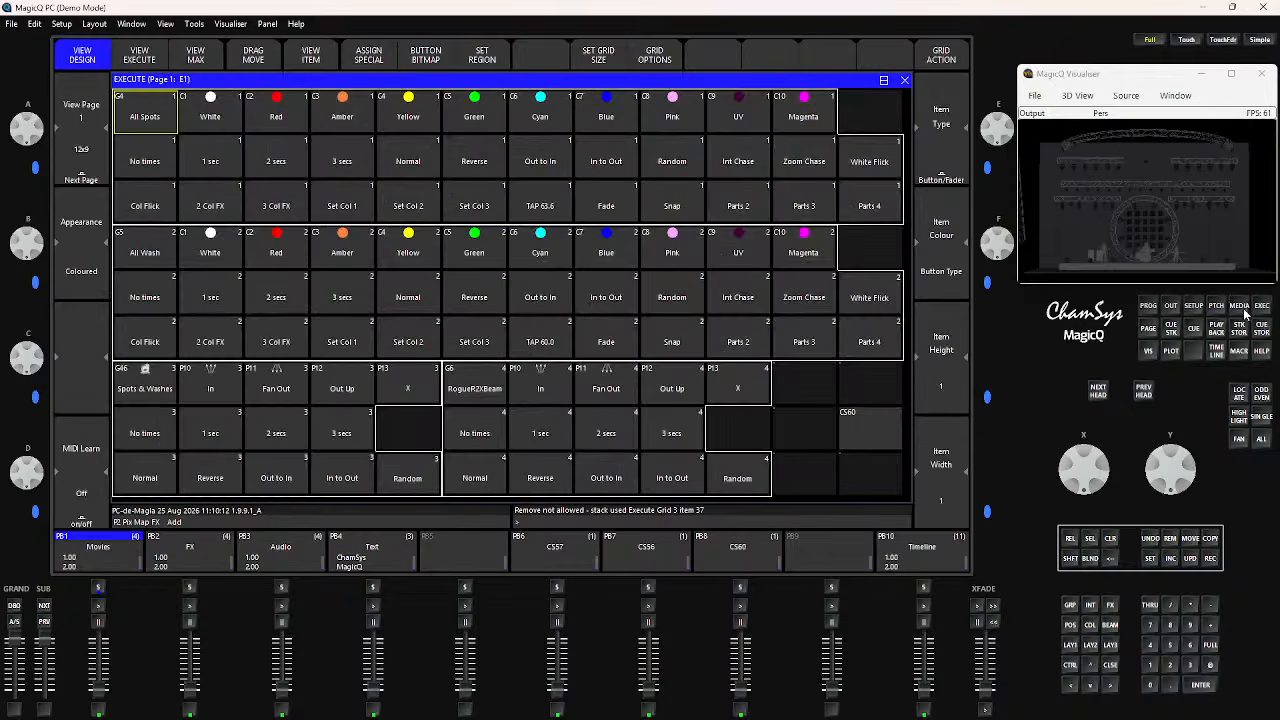
{"action": "left_click", "coordinate": [905, 80]}
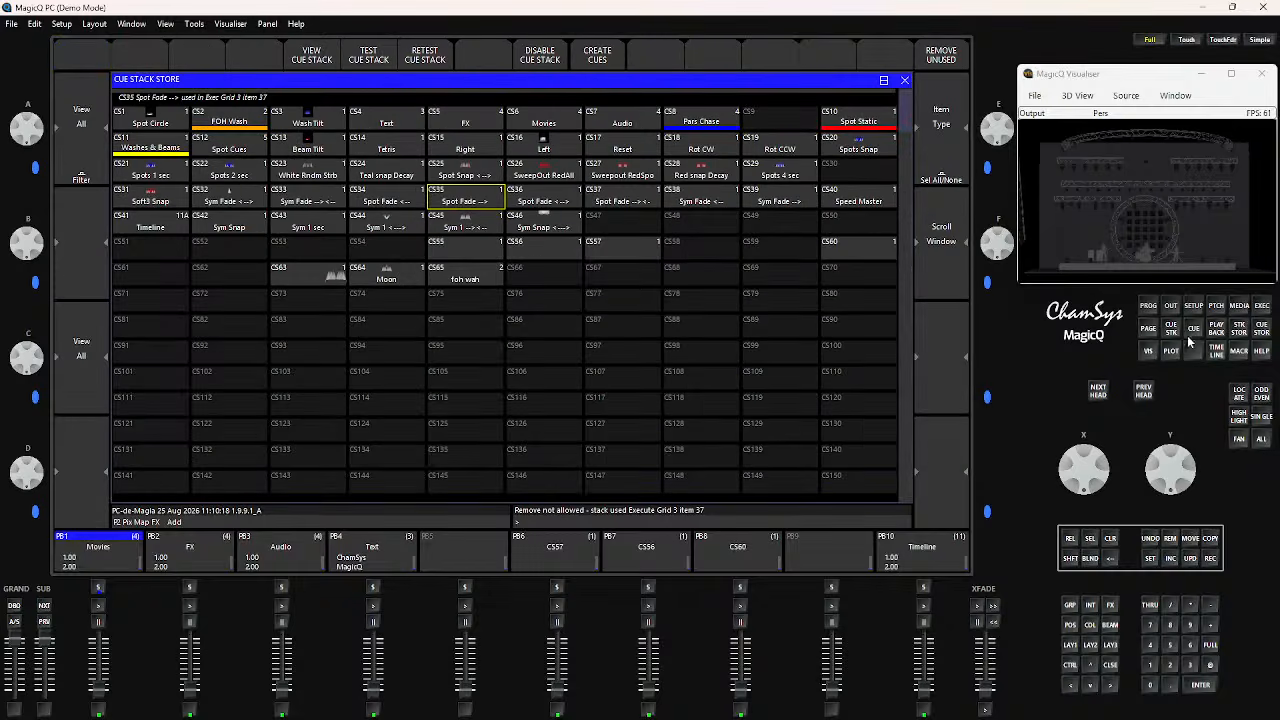
{"action": "left_click", "coordinate": [1262, 308]}
{"action": "left_click", "coordinate": [70, 175]}
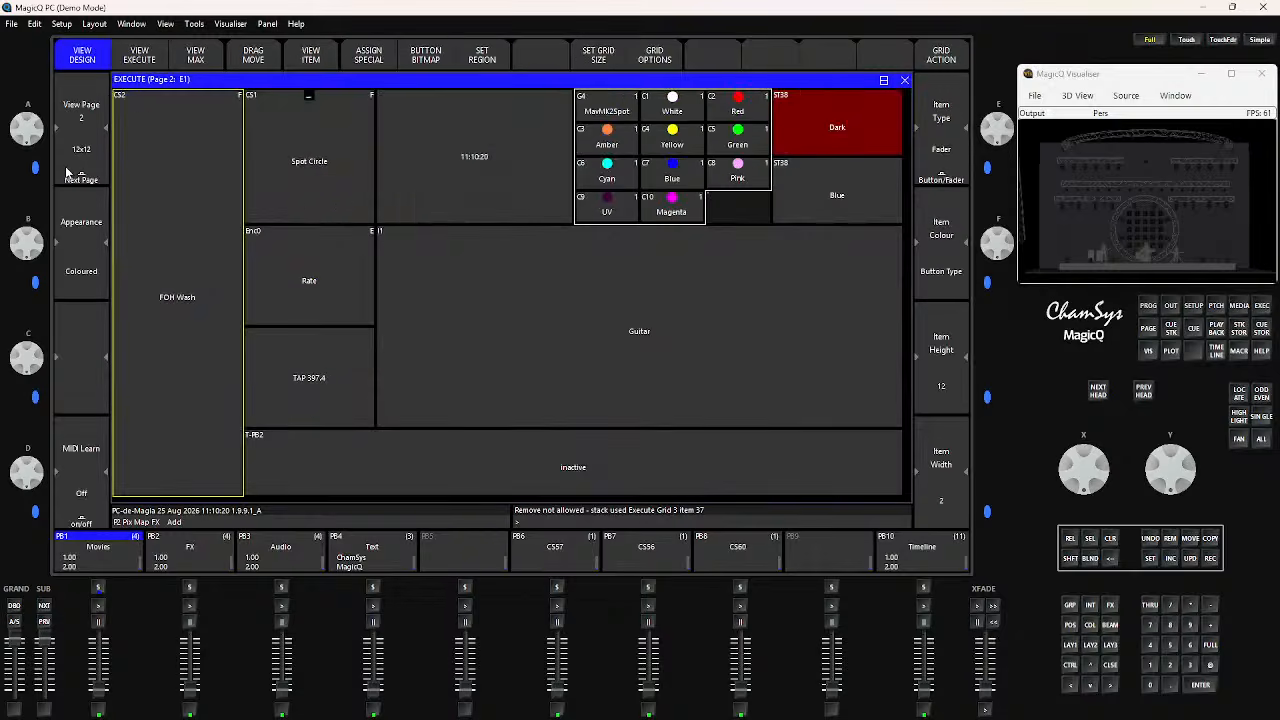
{"action": "left_click", "coordinate": [68, 175]}
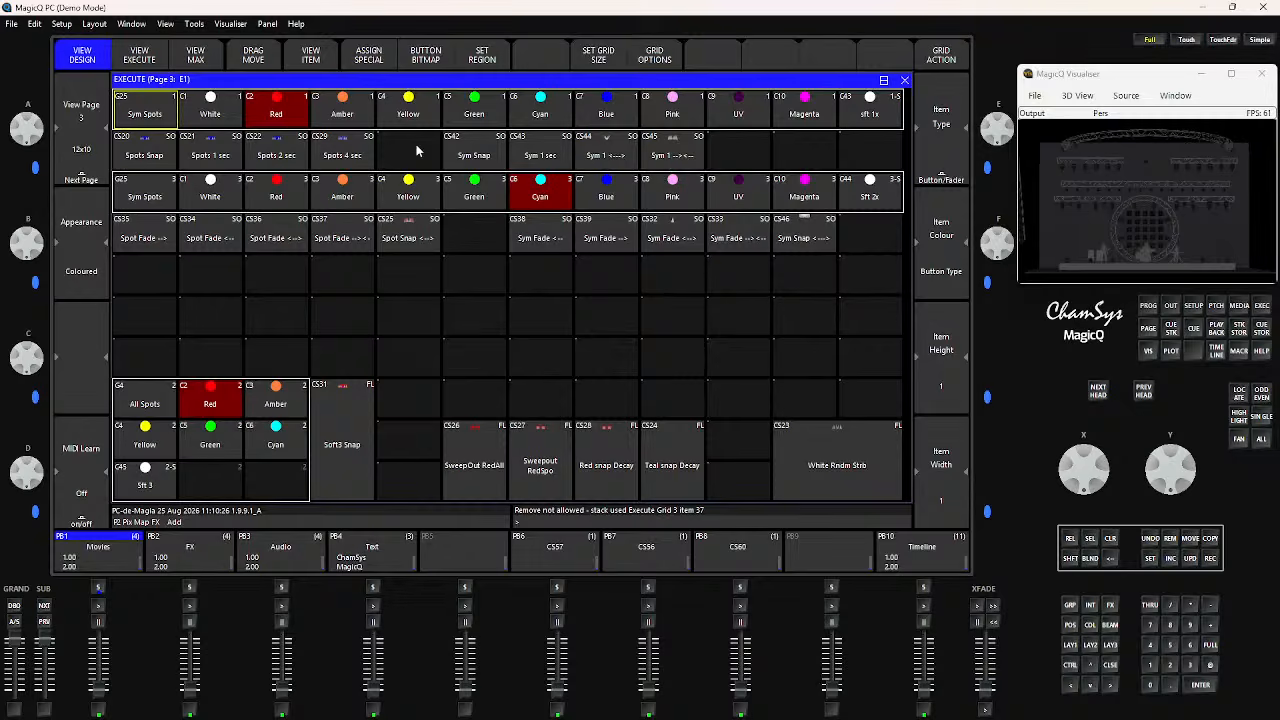
Check the items CS42, CS32, CS37, CS34 and CS35 on Execute page 3, and leave CS35 Spot Fade --> selected and released
{"action": "left_click", "coordinate": [474, 158]}
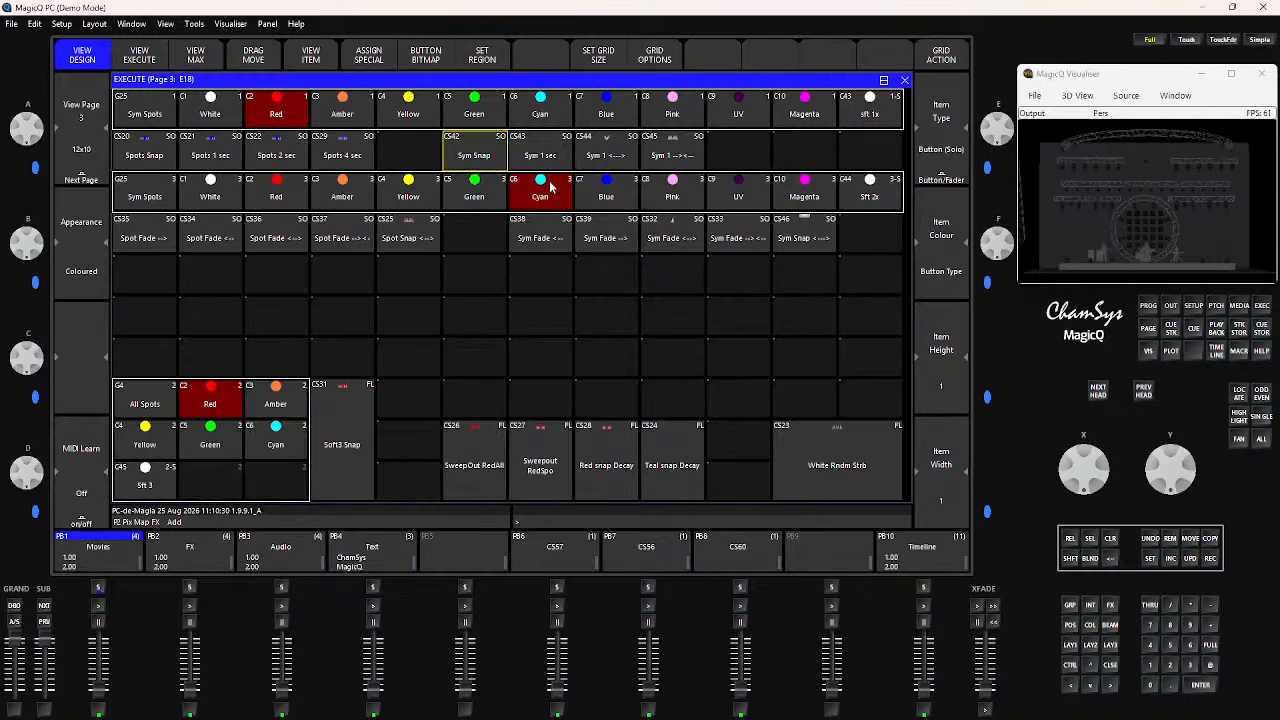
{"action": "left_click", "coordinate": [673, 232]}
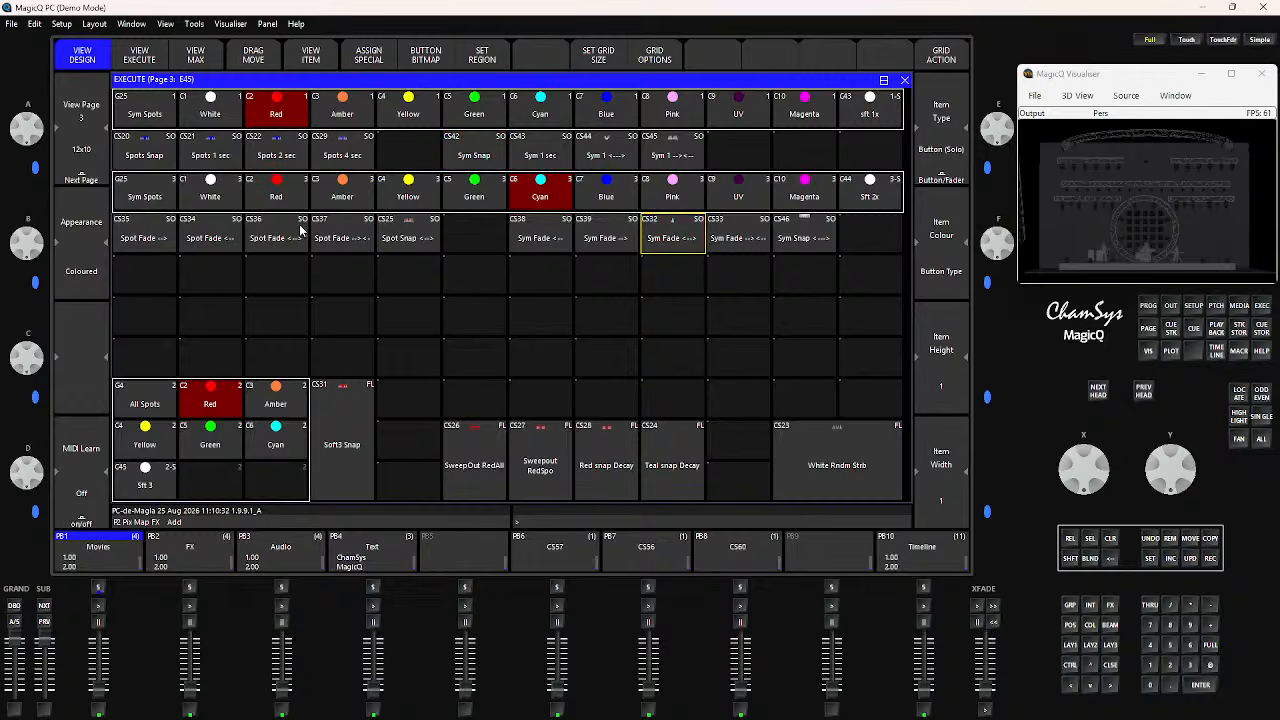
{"action": "left_click", "coordinate": [334, 240]}
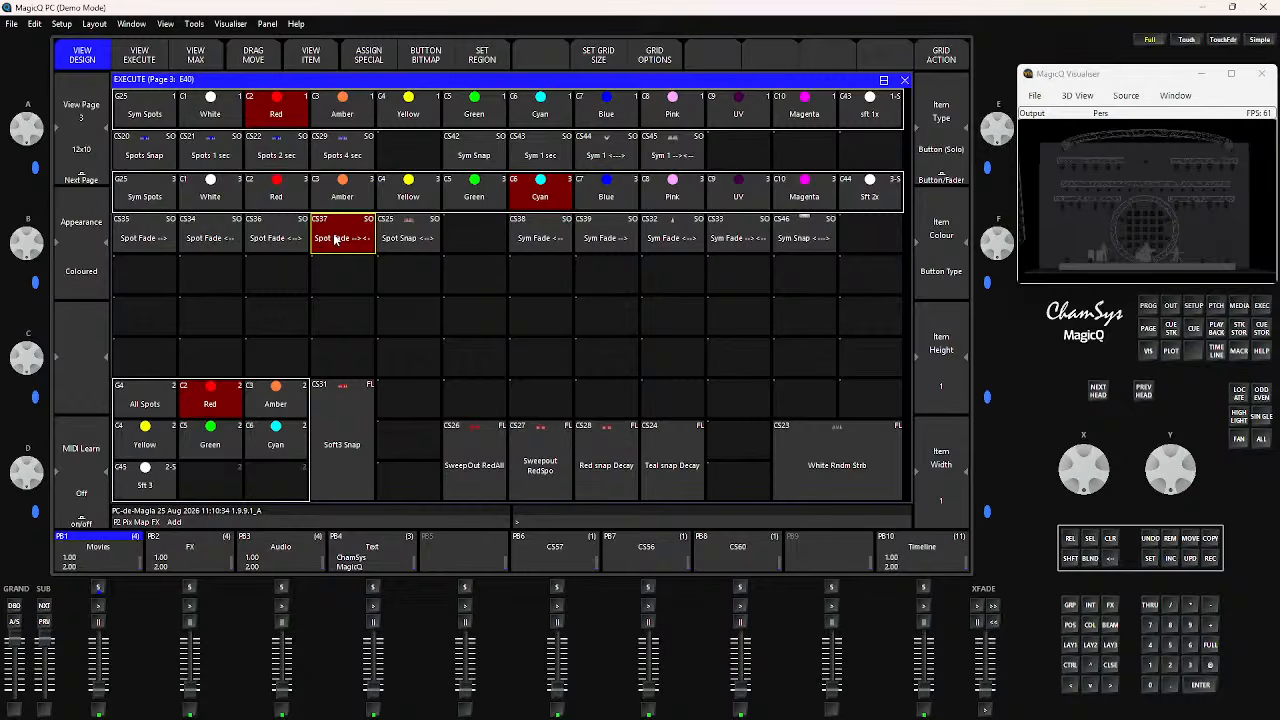
{"action": "left_click", "coordinate": [228, 241]}
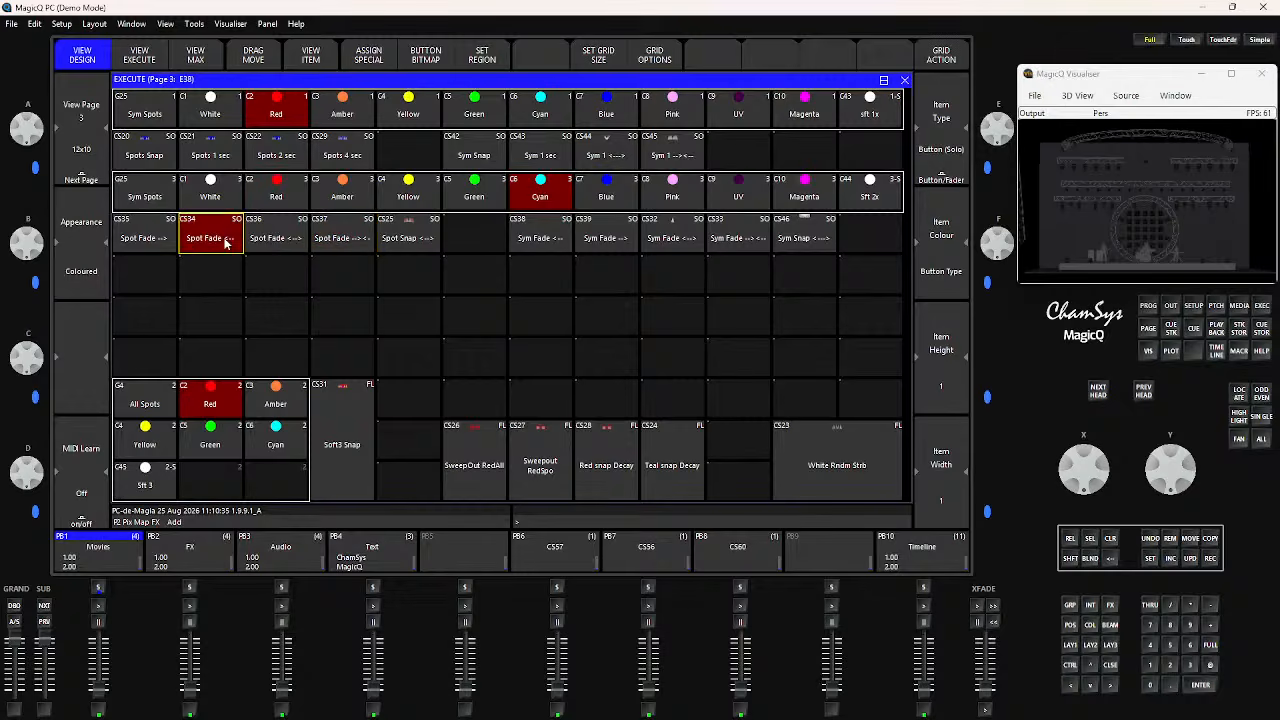
{"action": "left_click", "coordinate": [152, 242]}
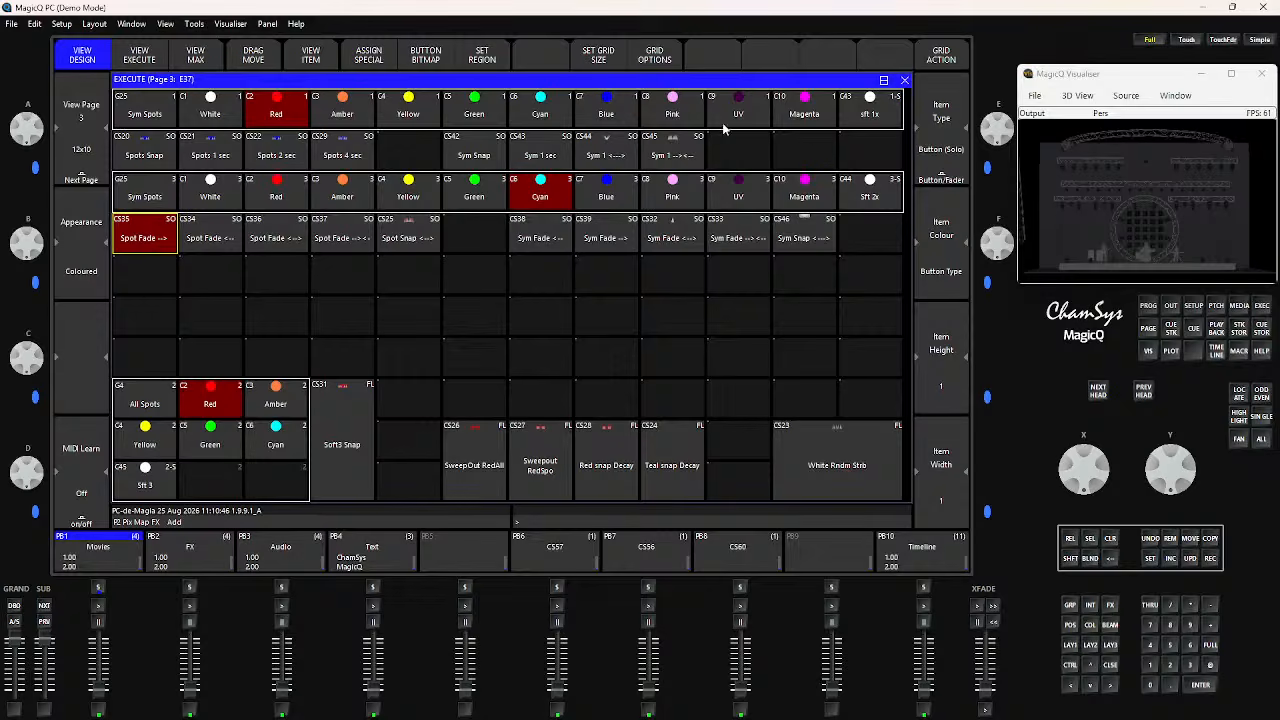
{"action": "left_click", "coordinate": [122, 237]}
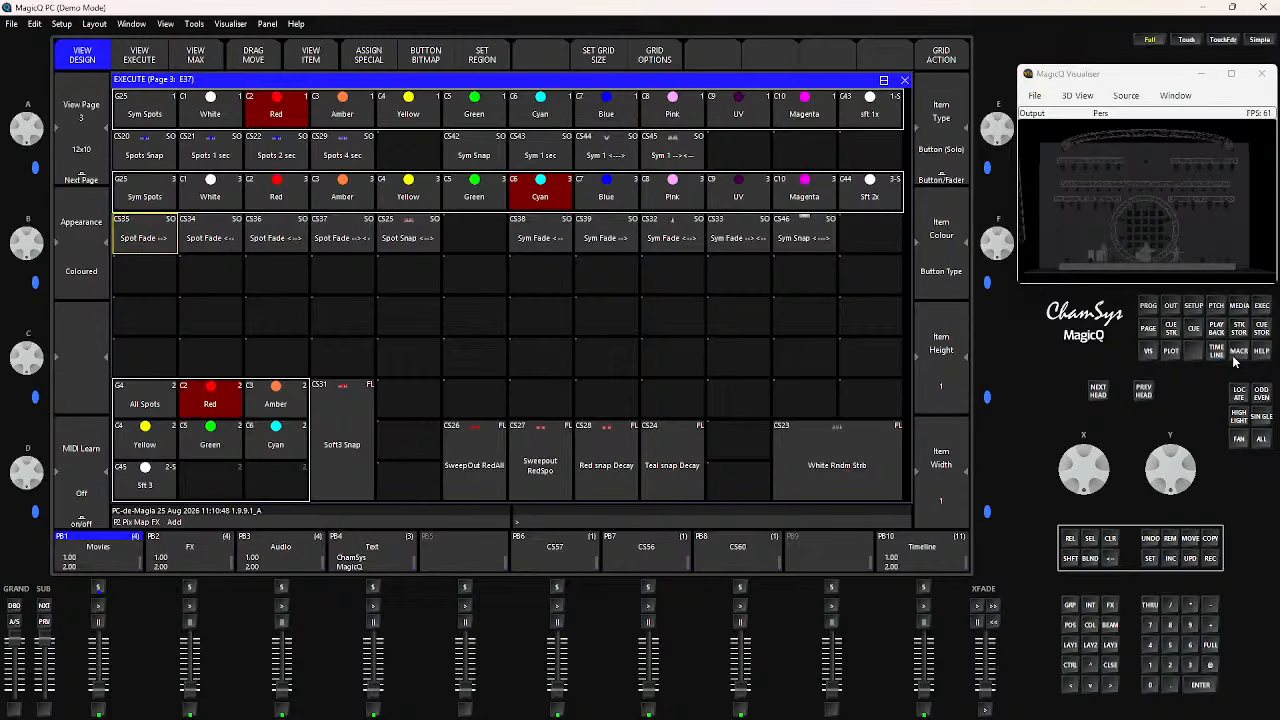
Remove the CS35 Spot Fade --> item from Execute page 3, undo the removal, and remove the item again
{"action": "left_click", "coordinate": [1177, 543]}
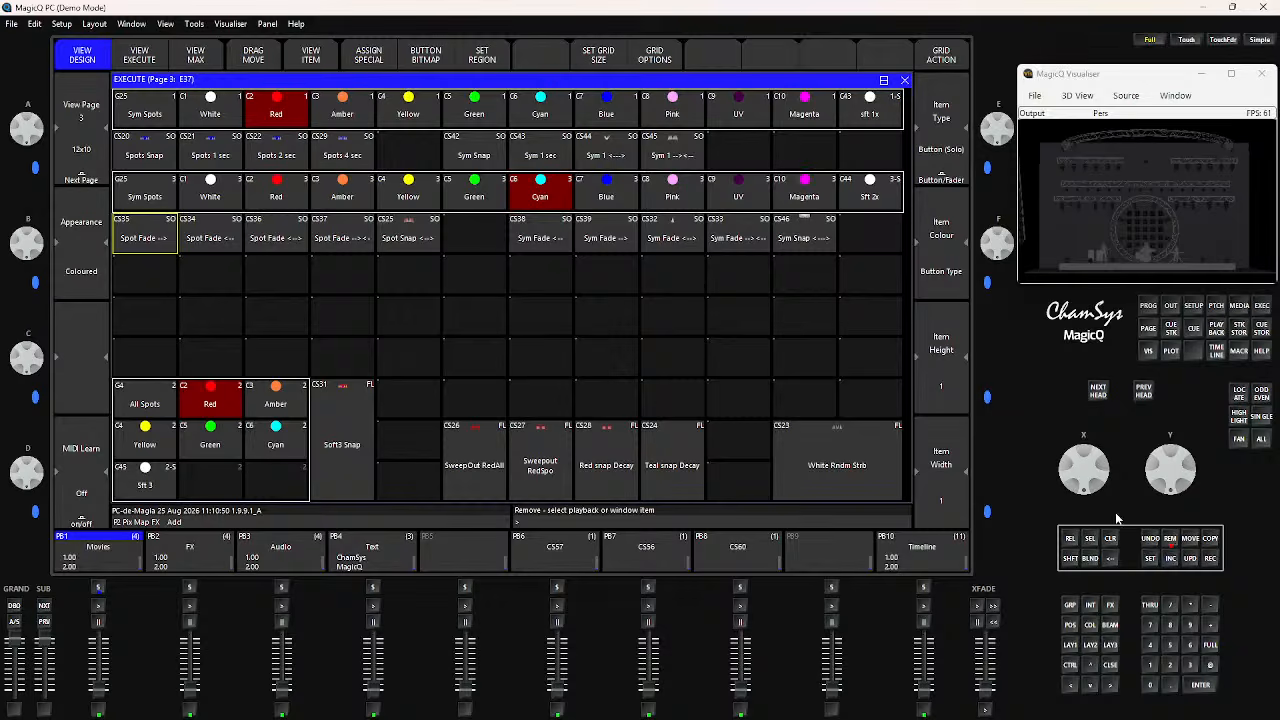
{"action": "left_click", "coordinate": [158, 250]}
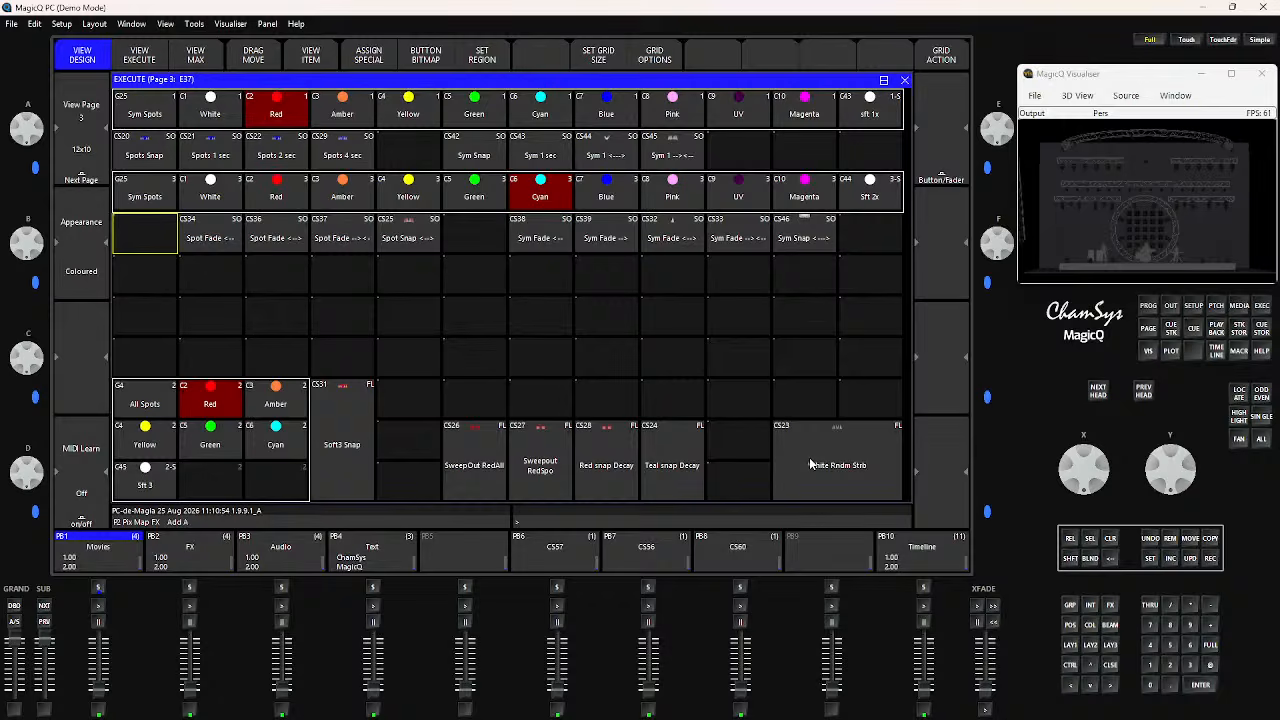
{"action": "left_click", "coordinate": [1150, 540]}
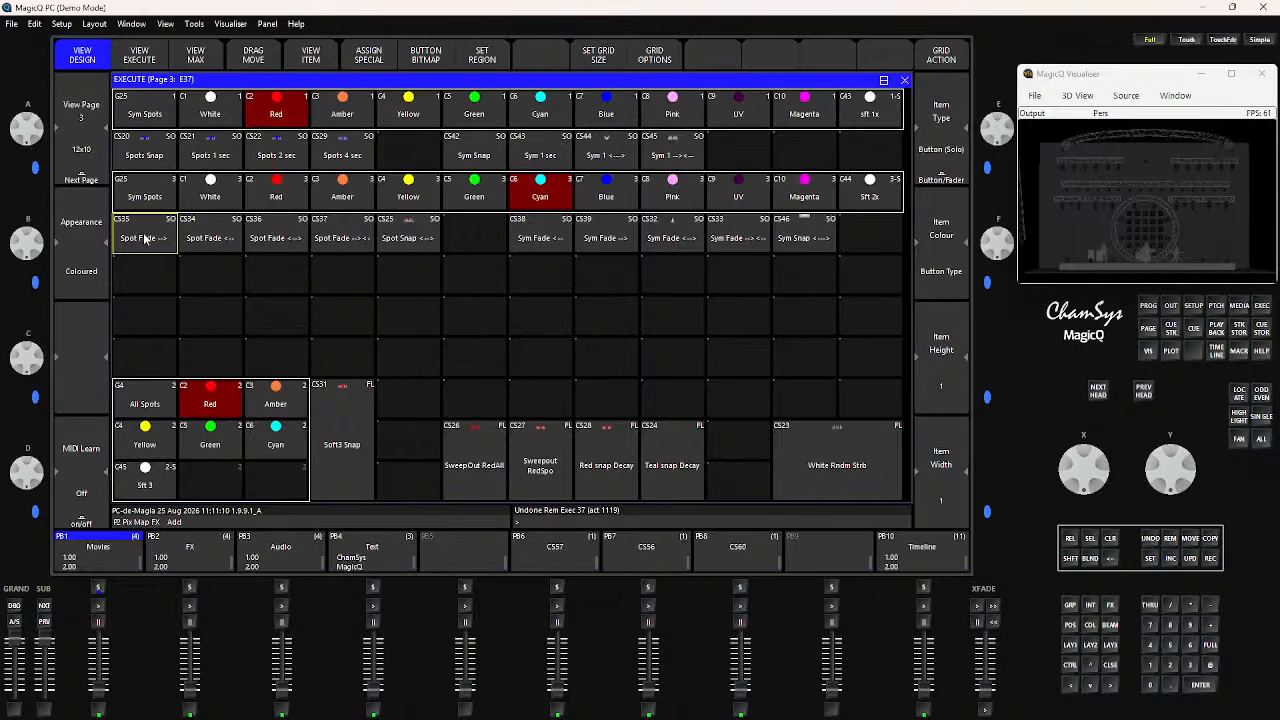
{"action": "left_click", "coordinate": [1170, 539]}
{"action": "left_click", "coordinate": [174, 242]}
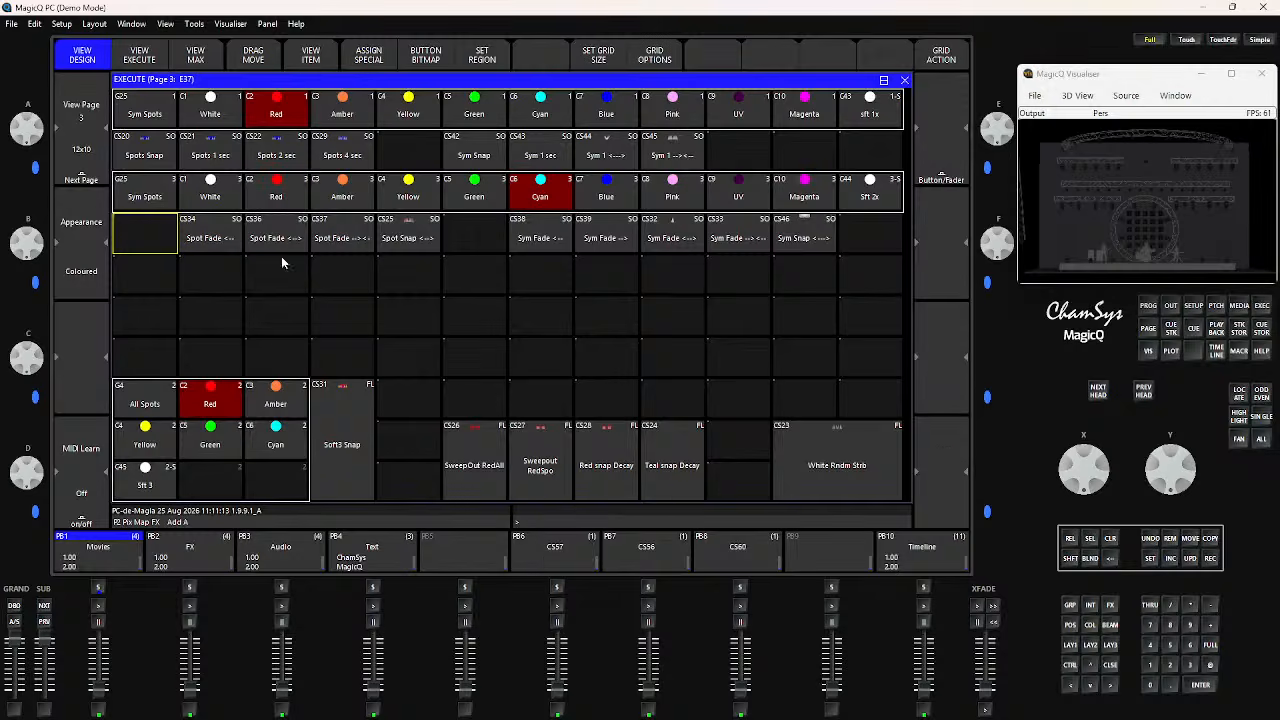
Remove cue stack CS35 Spot Fade --> from the Cue Stack Store
{"action": "left_click", "coordinate": [1238, 330]}
{"action": "left_click", "coordinate": [1172, 539]}
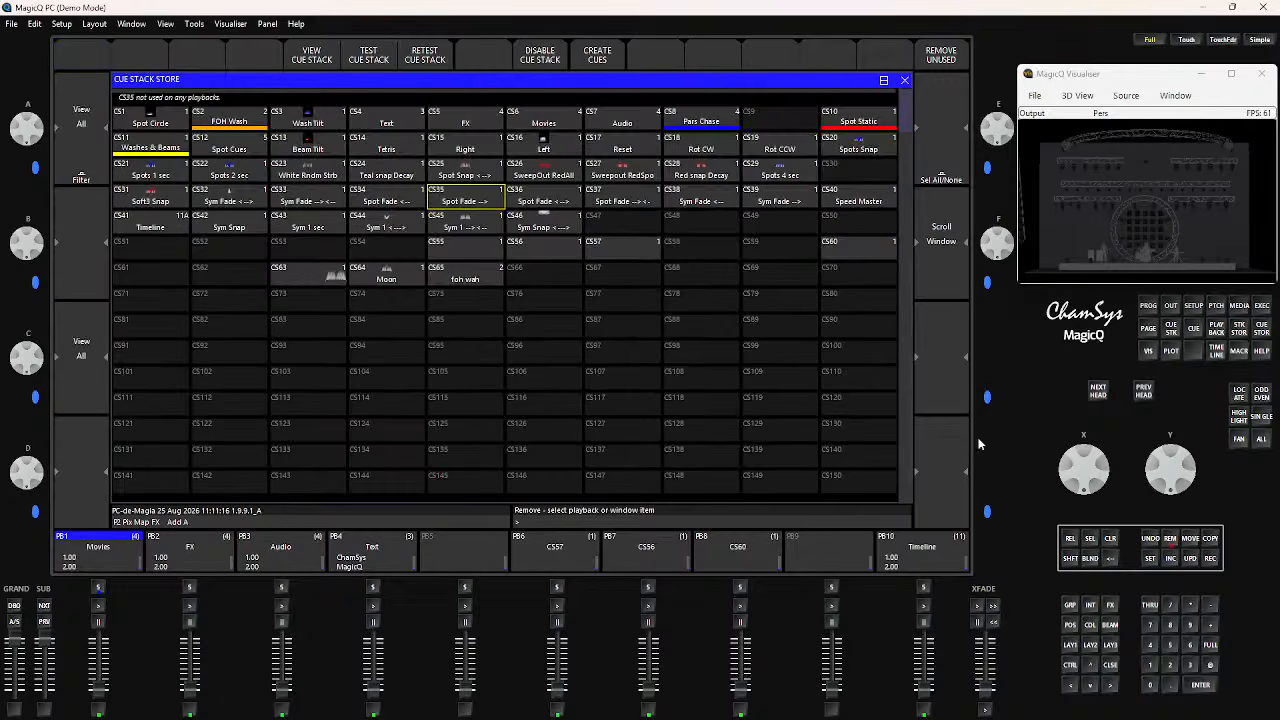
{"action": "left_click", "coordinate": [484, 206]}
{"action": "left_click", "coordinate": [442, 208]}
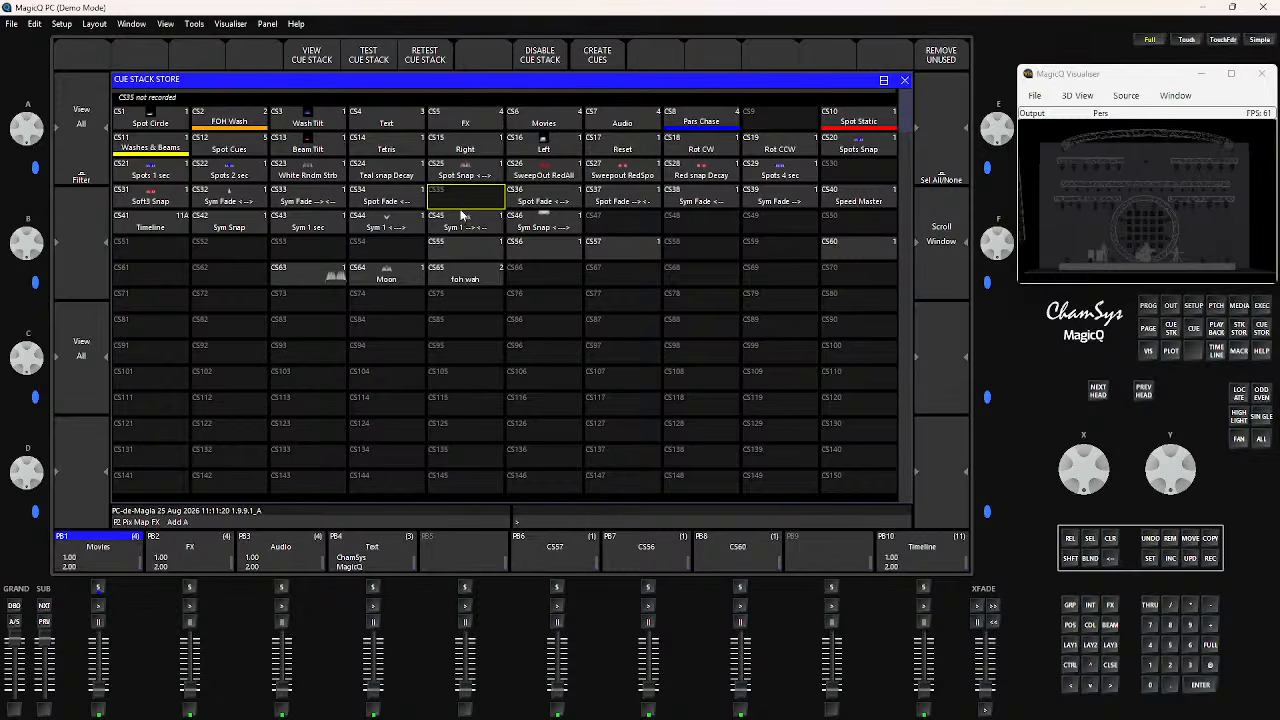
Remove cue Q55 from the Cue Store
{"action": "left_click", "coordinate": [1260, 331]}
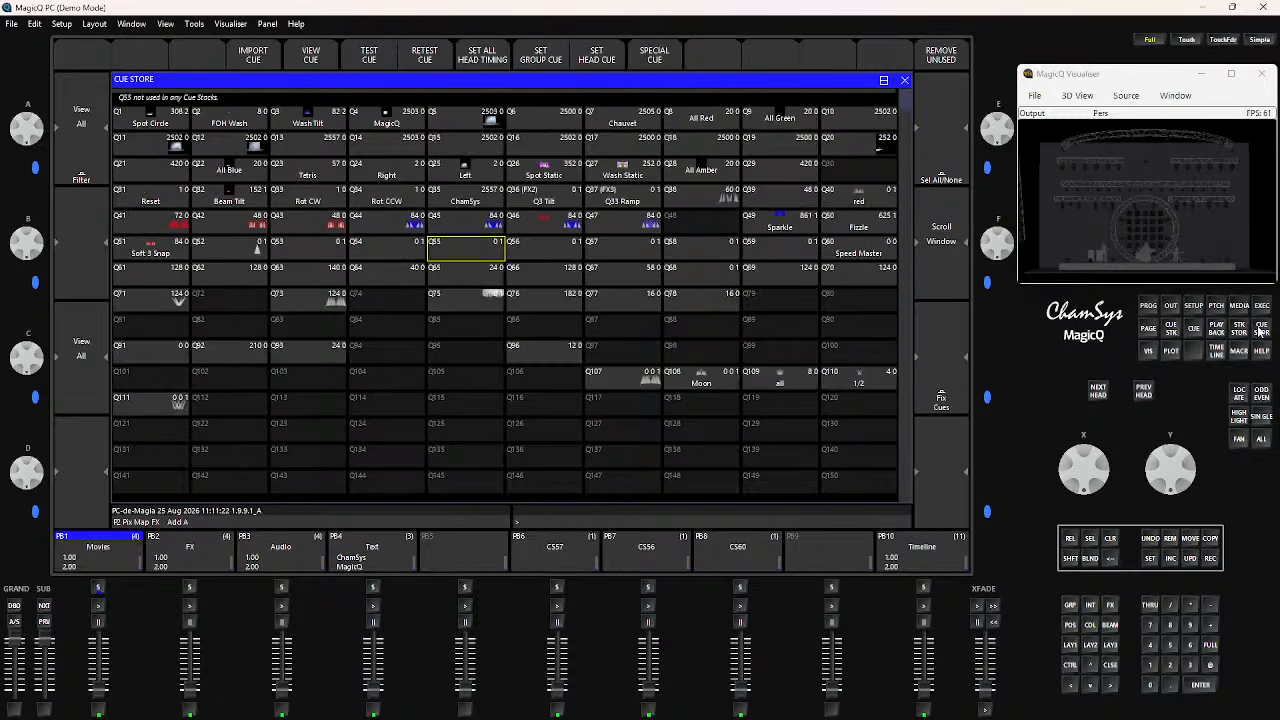
{"action": "left_click", "coordinate": [1170, 538]}
{"action": "left_click", "coordinate": [482, 250]}
{"action": "left_click", "coordinate": [432, 207]}
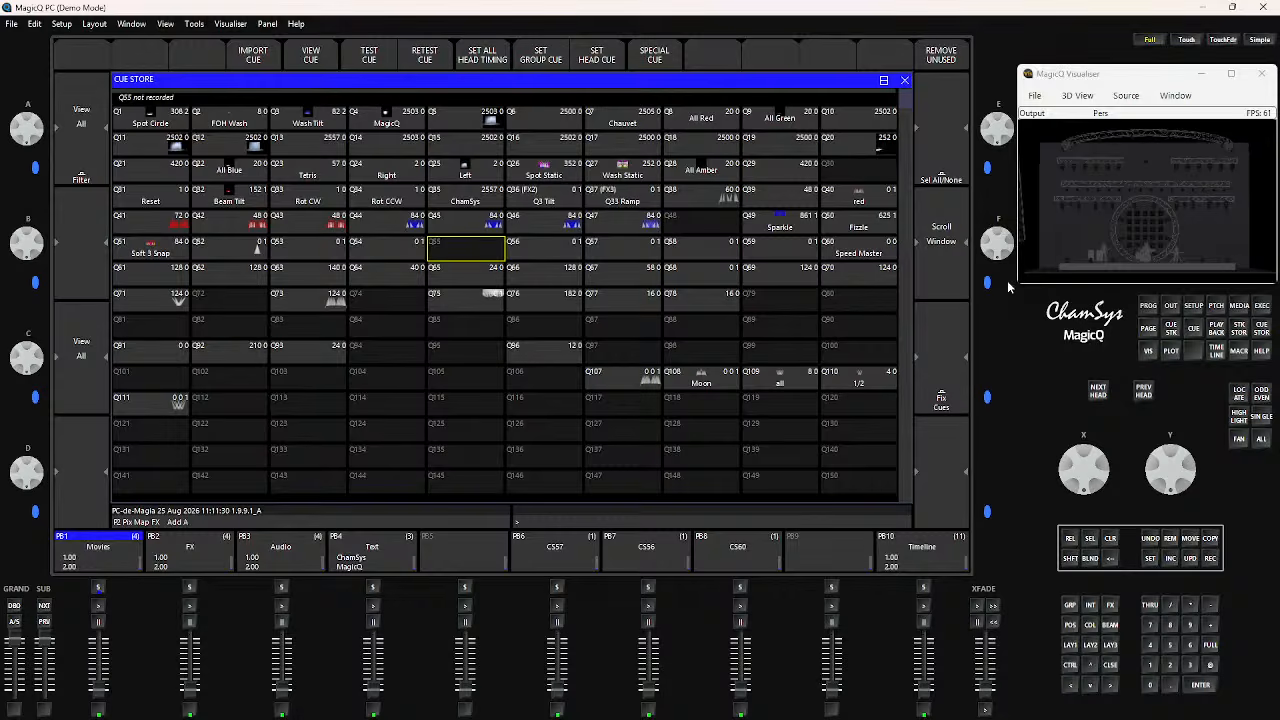
Examine the Cue Storage settings for removing cues with their cue stacks and removing cue stacks with their playbacks
{"action": "left_click", "coordinate": [1196, 308]}
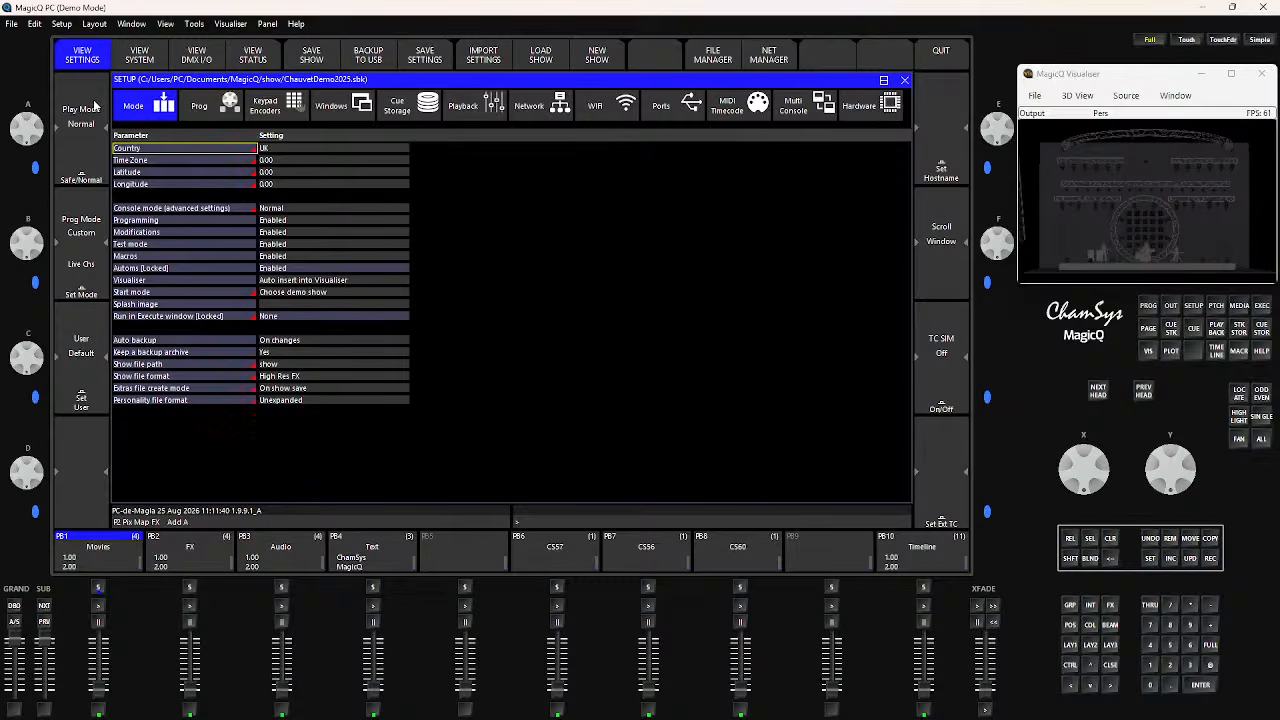
{"action": "left_click", "coordinate": [398, 105]}
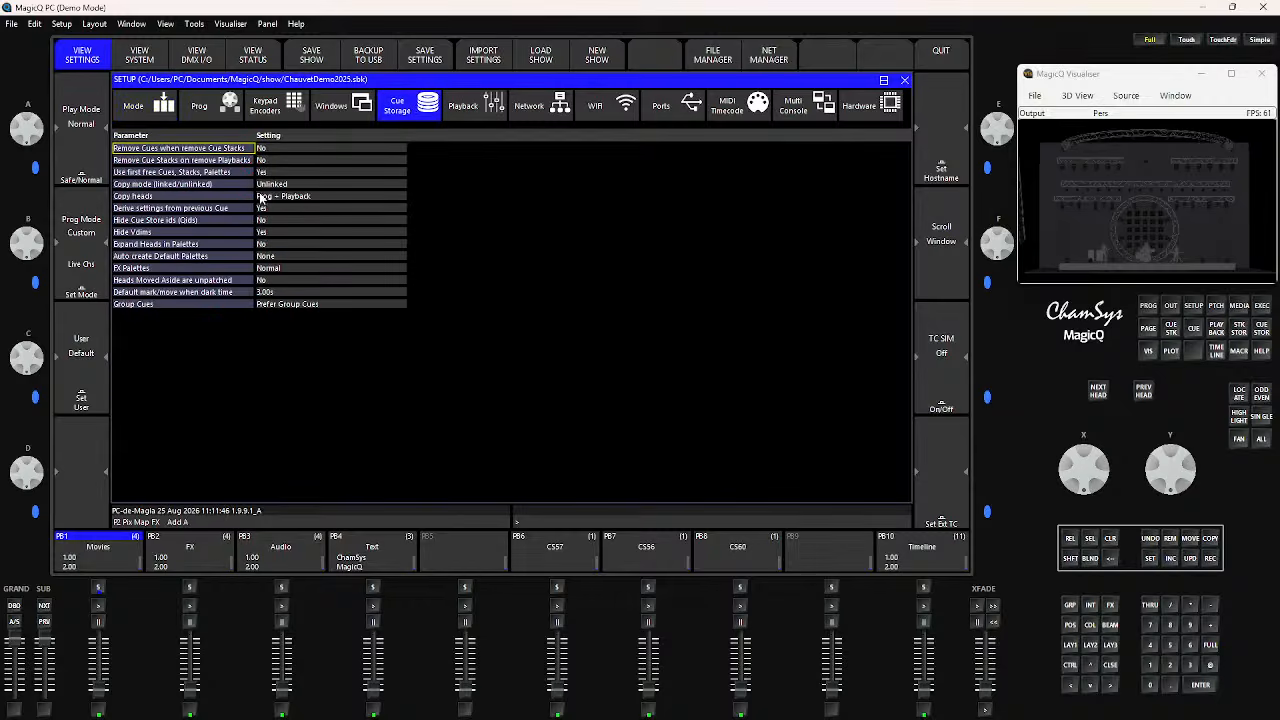
{"action": "left_click_drag", "start_coordinate": [240, 148], "coordinate": [225, 161]}
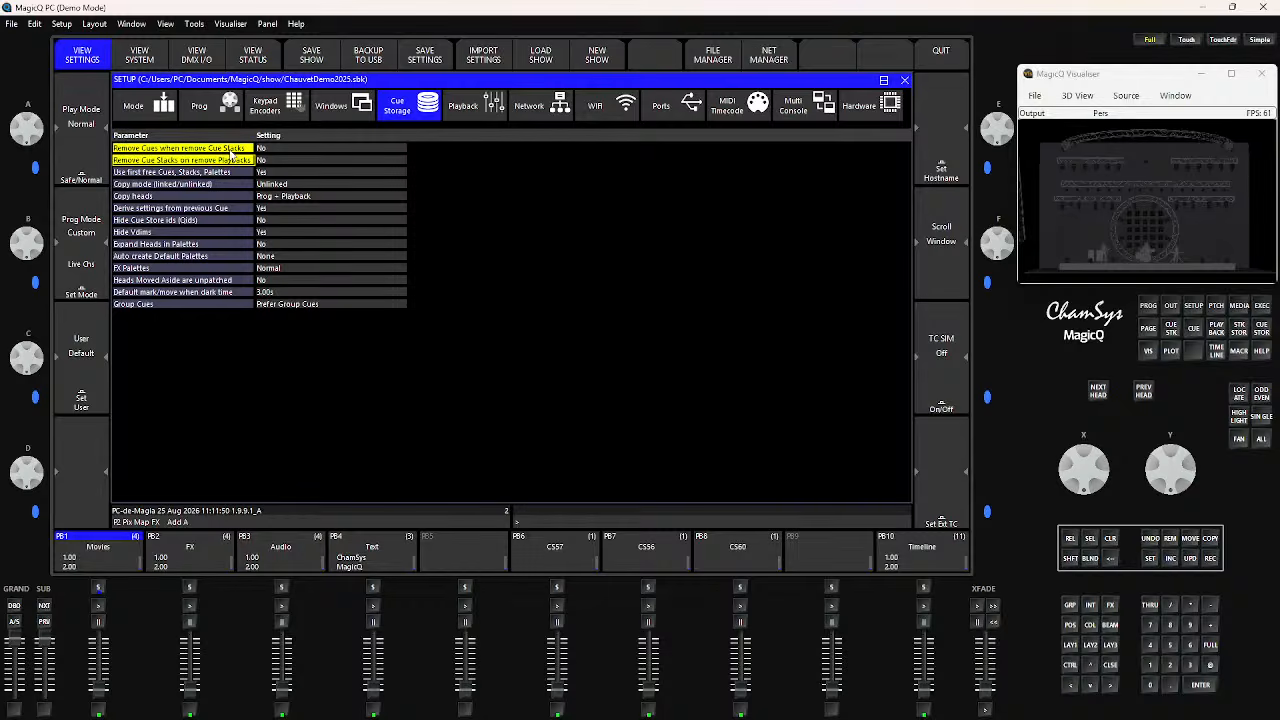
{"action": "left_click", "coordinate": [266, 152]}
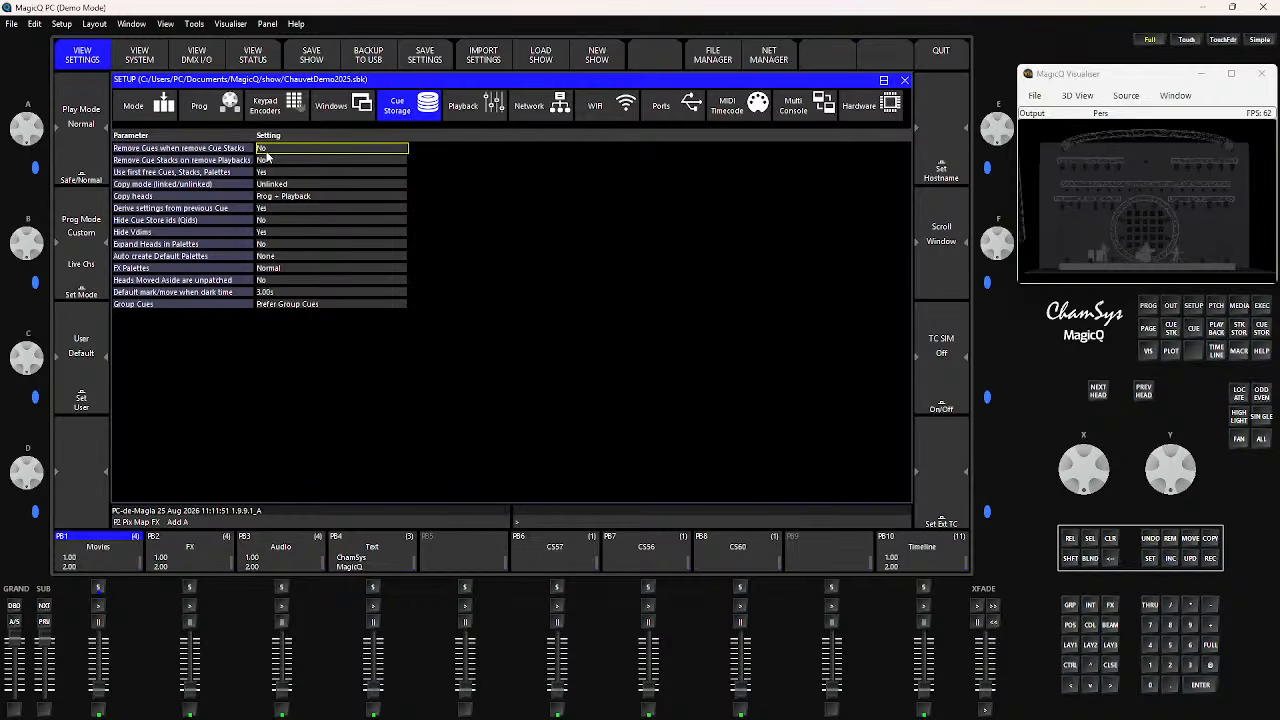
{"action": "left_click", "coordinate": [264, 149]}
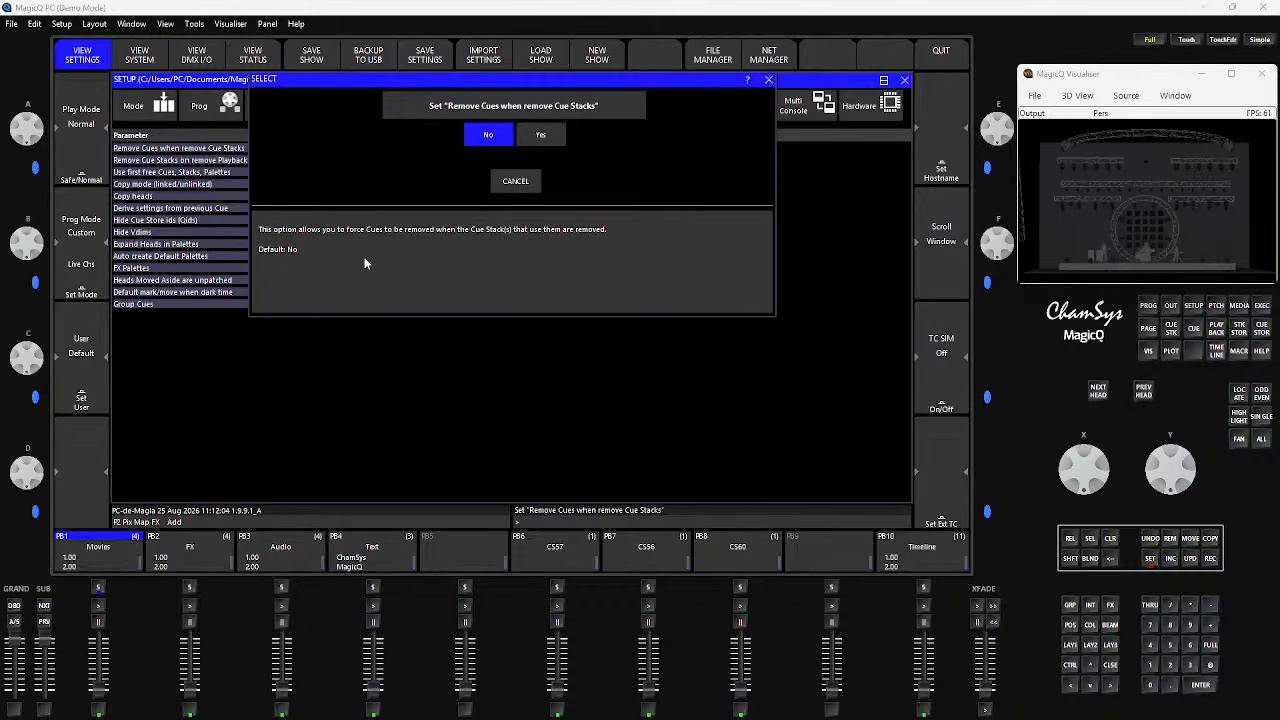
{"action": "left_click", "coordinate": [516, 183]}
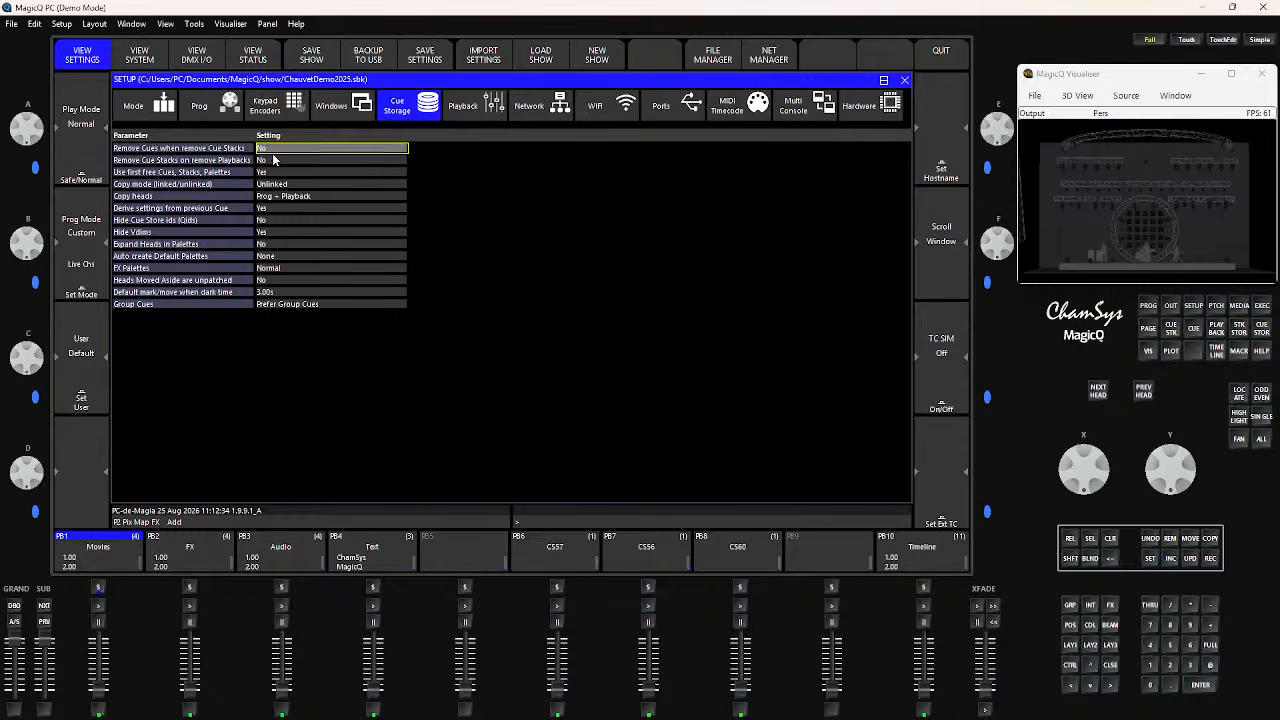
{"action": "left_click", "coordinate": [273, 160], "text": "shift"}
{"action": "left_click", "coordinate": [270, 162]}
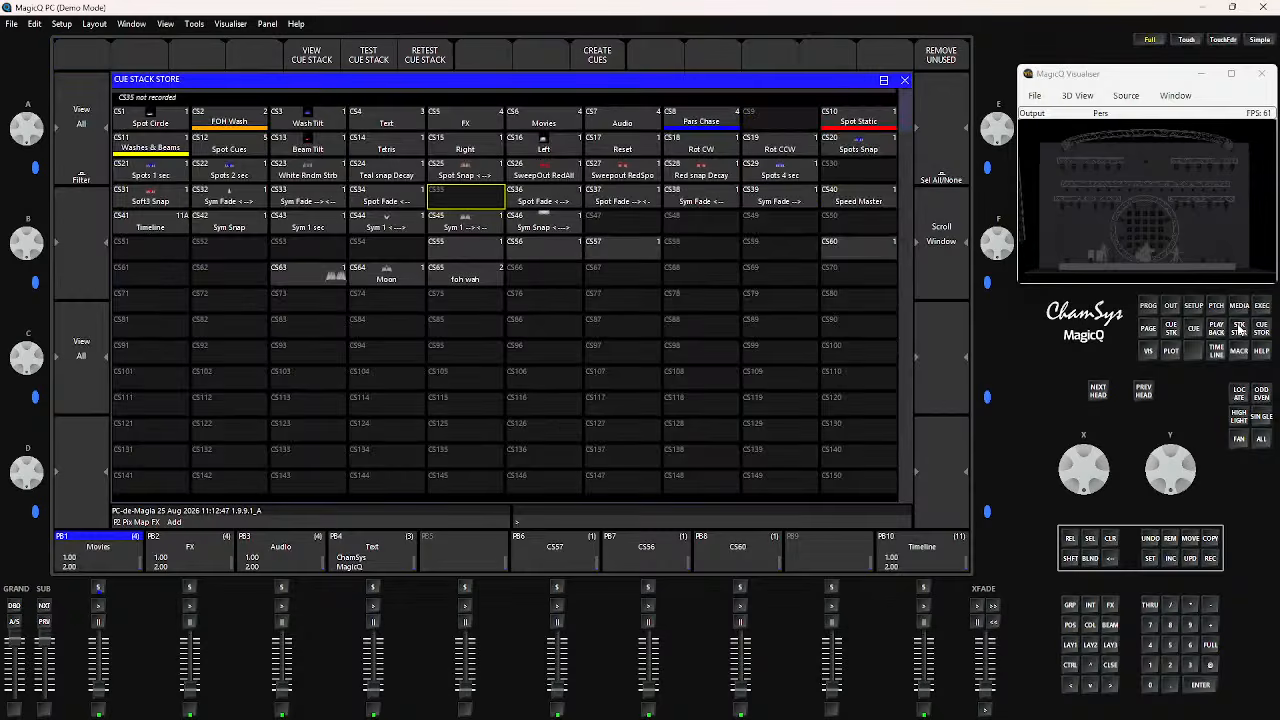
Test cue Q108 Moon on and off in the Cue Store
{"action": "left_click", "coordinate": [1240, 331]}
{"action": "left_click", "coordinate": [1261, 332]}
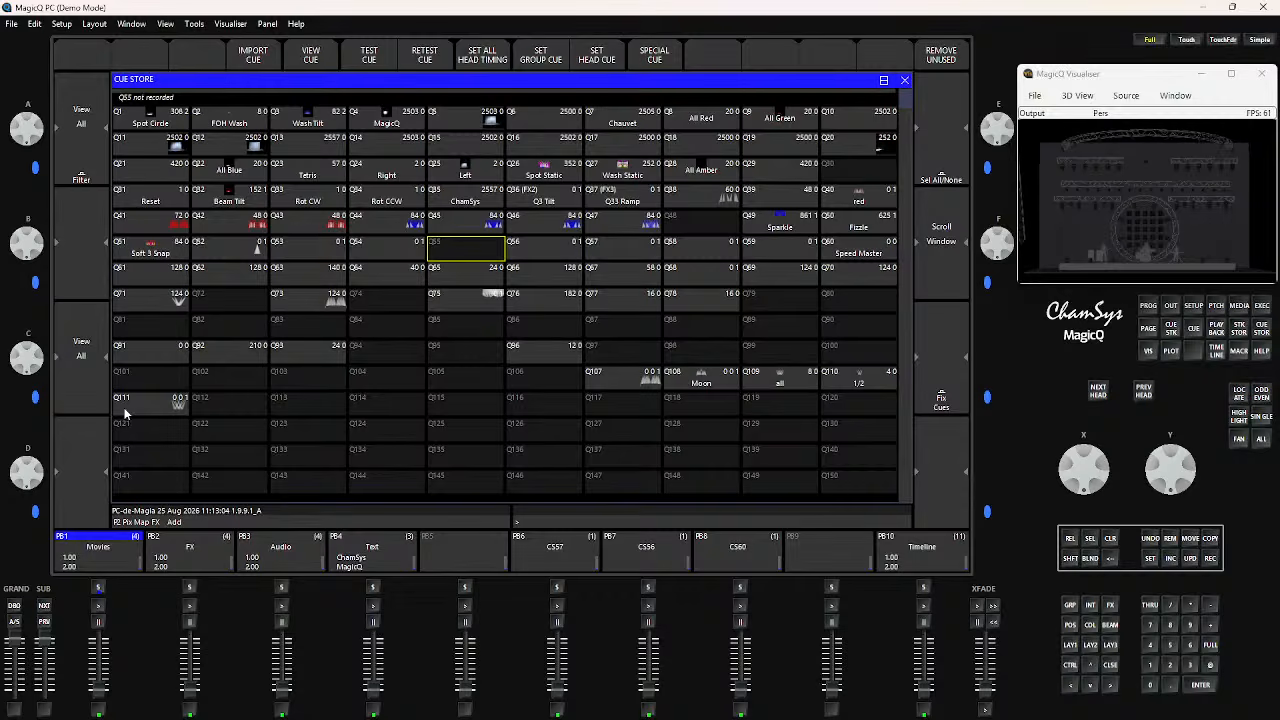
{"action": "left_click", "coordinate": [673, 382]}
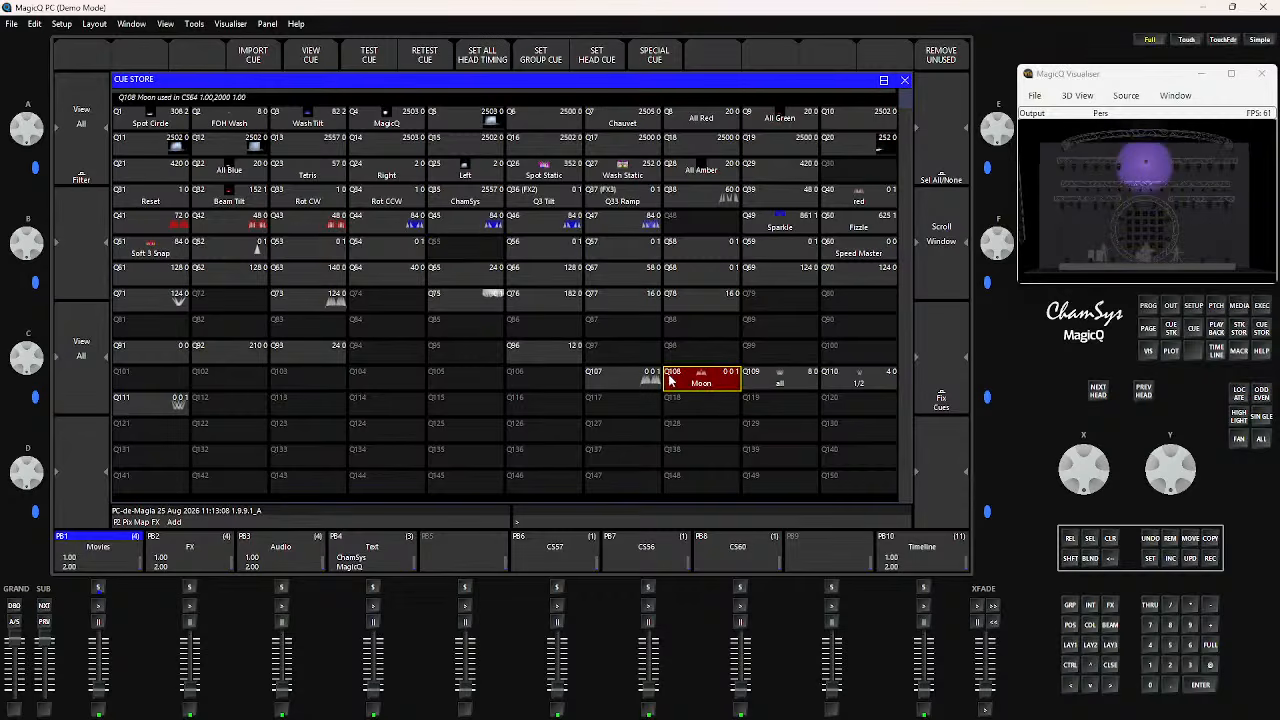
{"action": "left_click", "coordinate": [674, 379]}
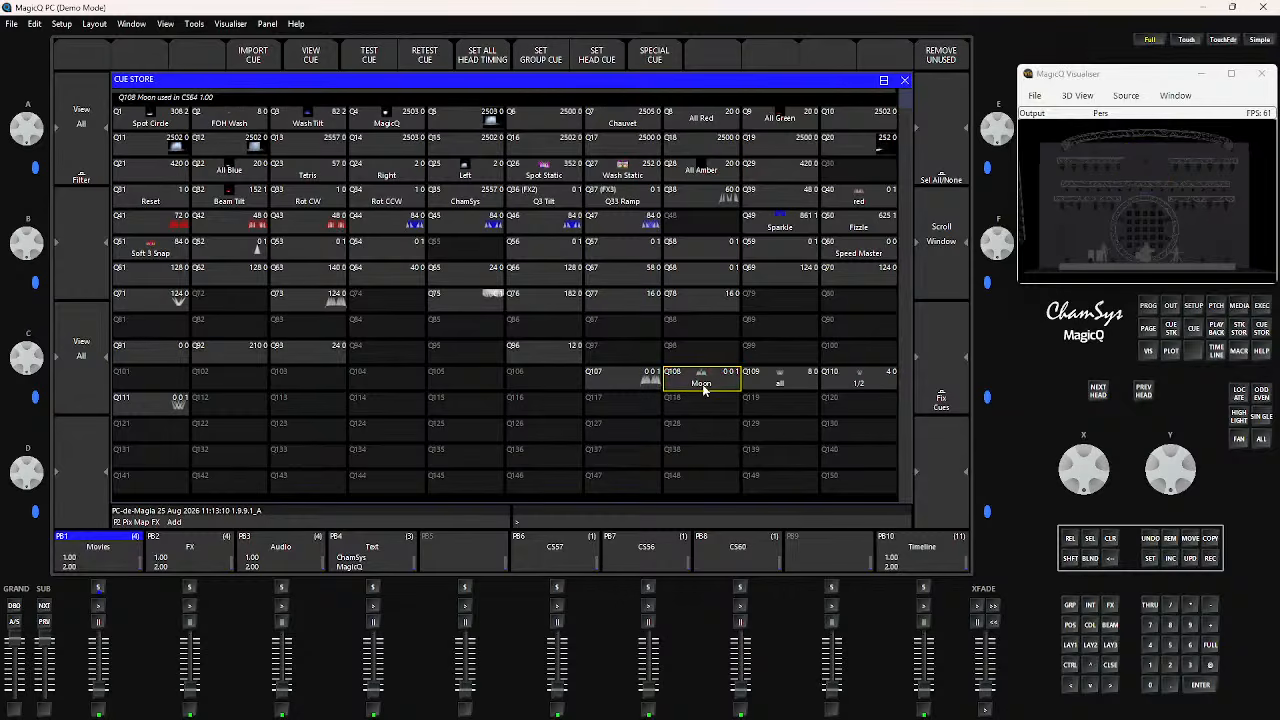
Activate cue stack CS64 Moon in the Cue Stack Store to check where it is used, and select the empty CS35 slot
{"action": "left_click", "coordinate": [1240, 330]}
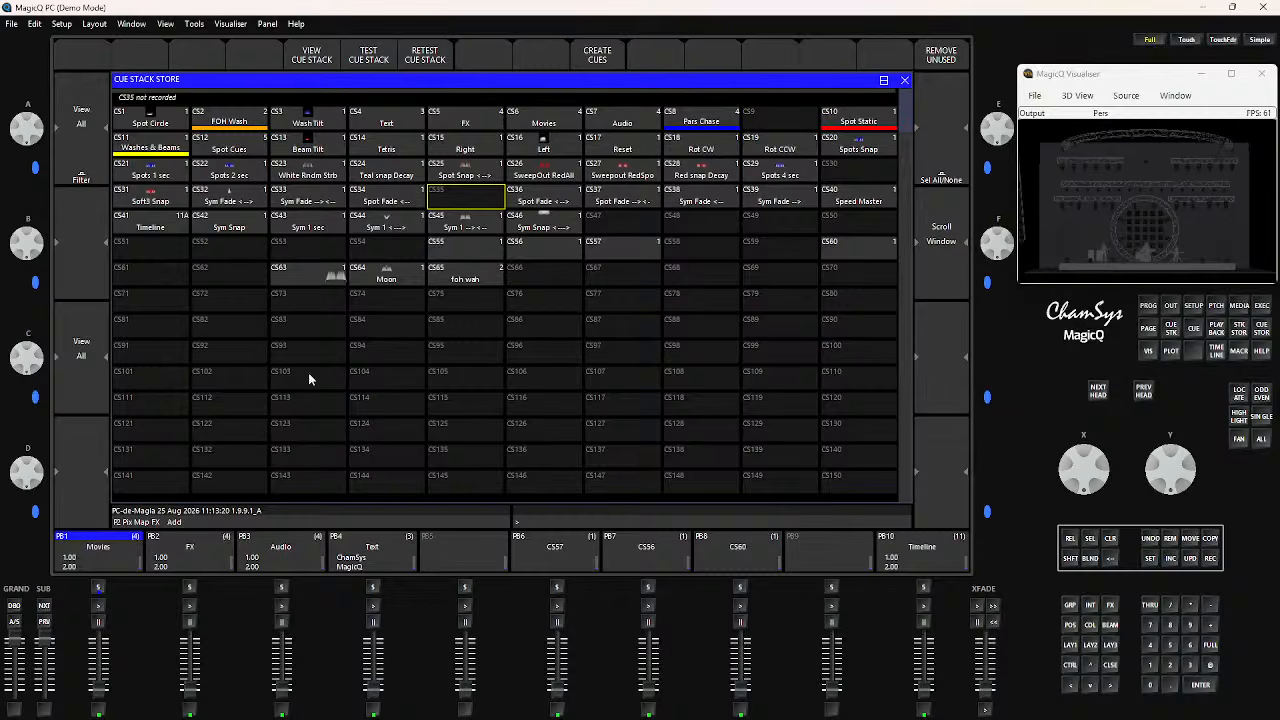
{"action": "left_click", "coordinate": [392, 274]}
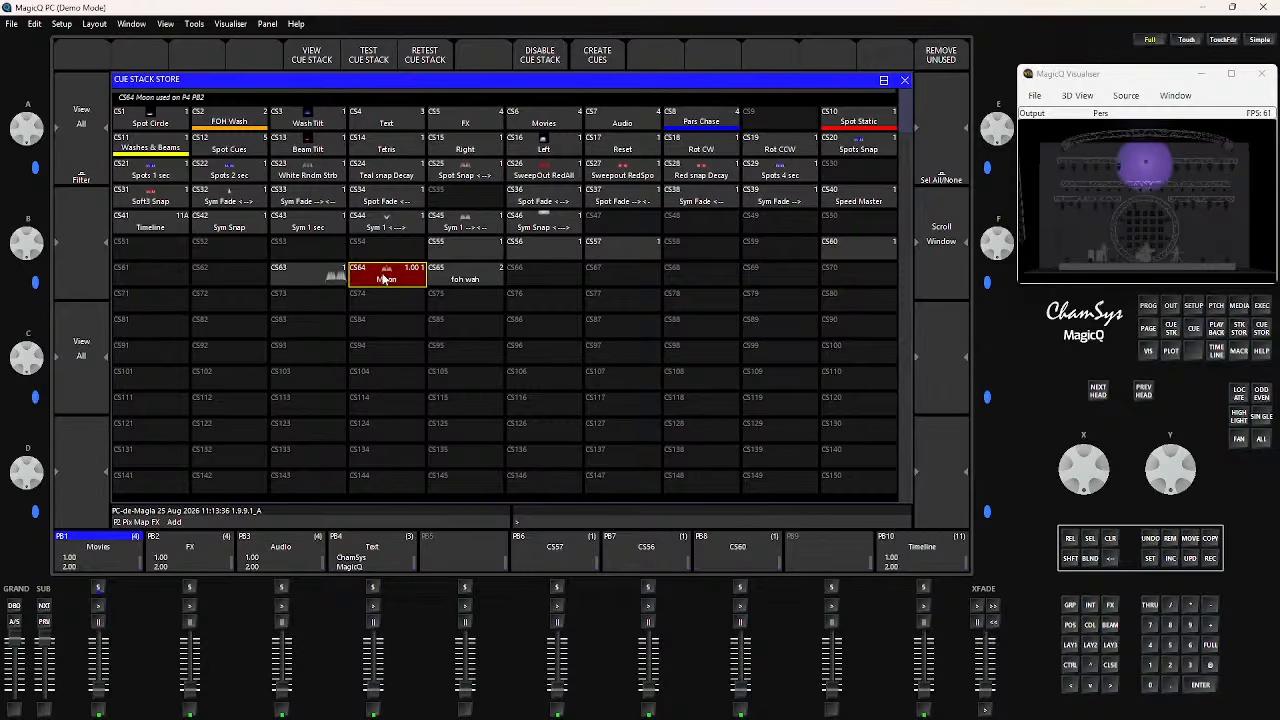
{"action": "left_click", "coordinate": [471, 202]}
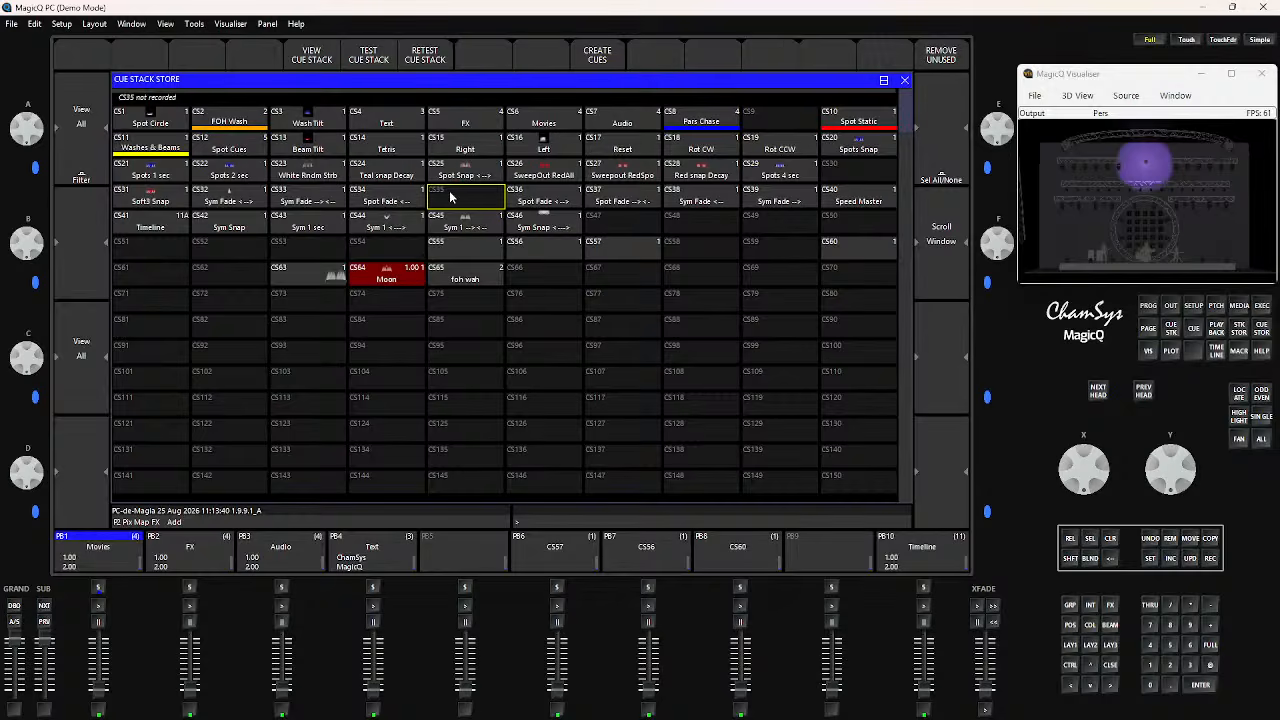
Deactivate cue stack CS64 Moon and move cue stack CS63 to the empty CS35 slot
{"action": "left_click", "coordinate": [368, 284]}
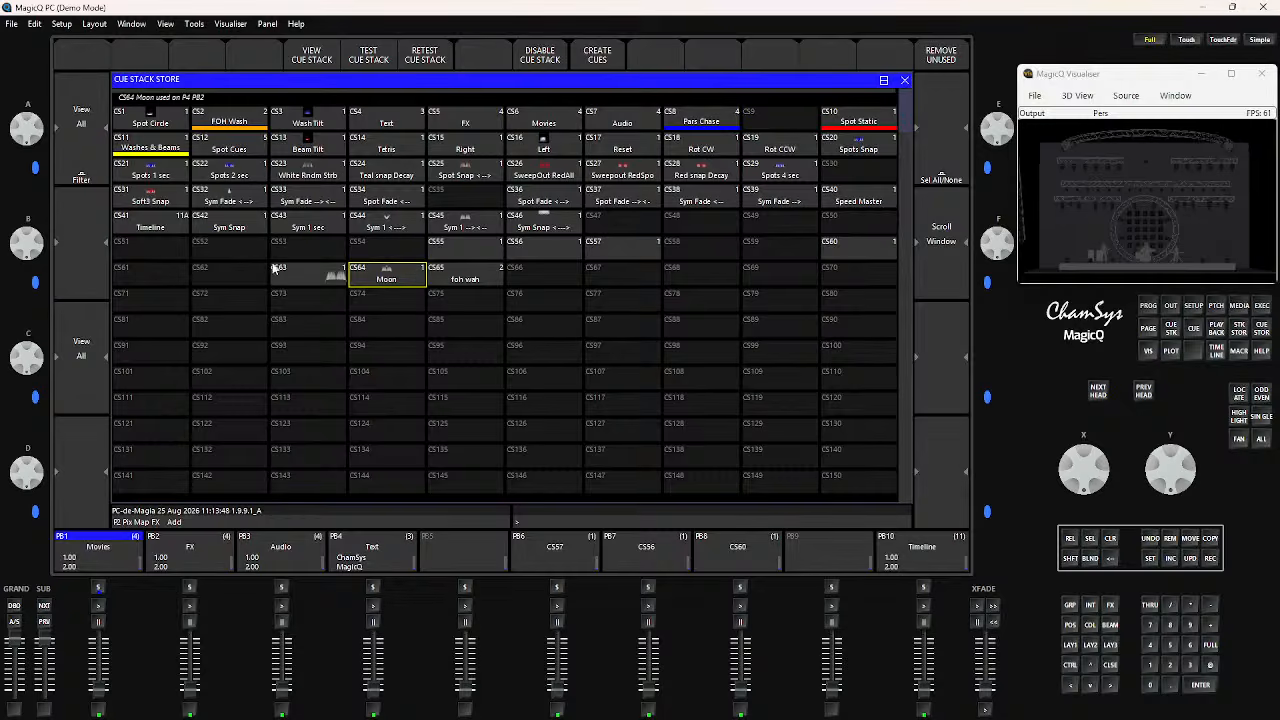
{"action": "left_click", "coordinate": [1191, 540]}
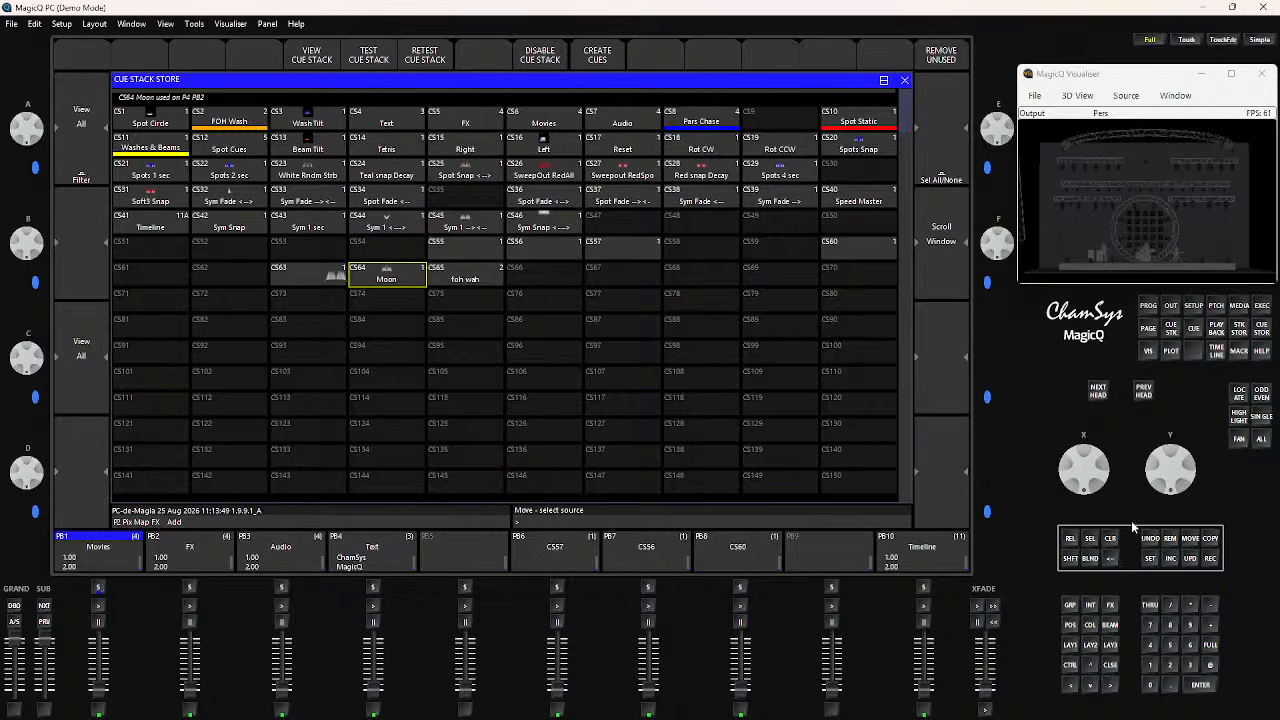
{"action": "left_click", "coordinate": [320, 282]}
{"action": "left_click", "coordinate": [447, 200]}
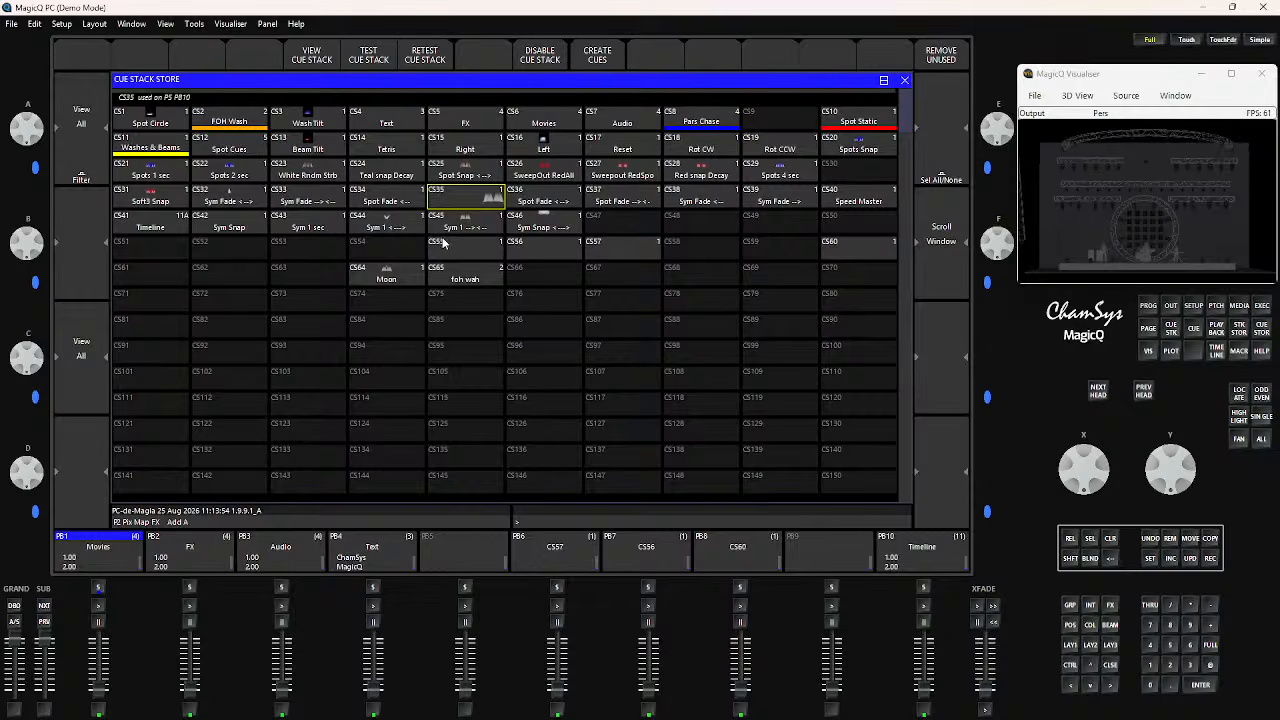
Move the cue stack in CS35 back to slot CS63
{"action": "left_click", "coordinate": [1188, 541]}
{"action": "left_click", "coordinate": [458, 206]}
{"action": "left_click", "coordinate": [293, 287]}
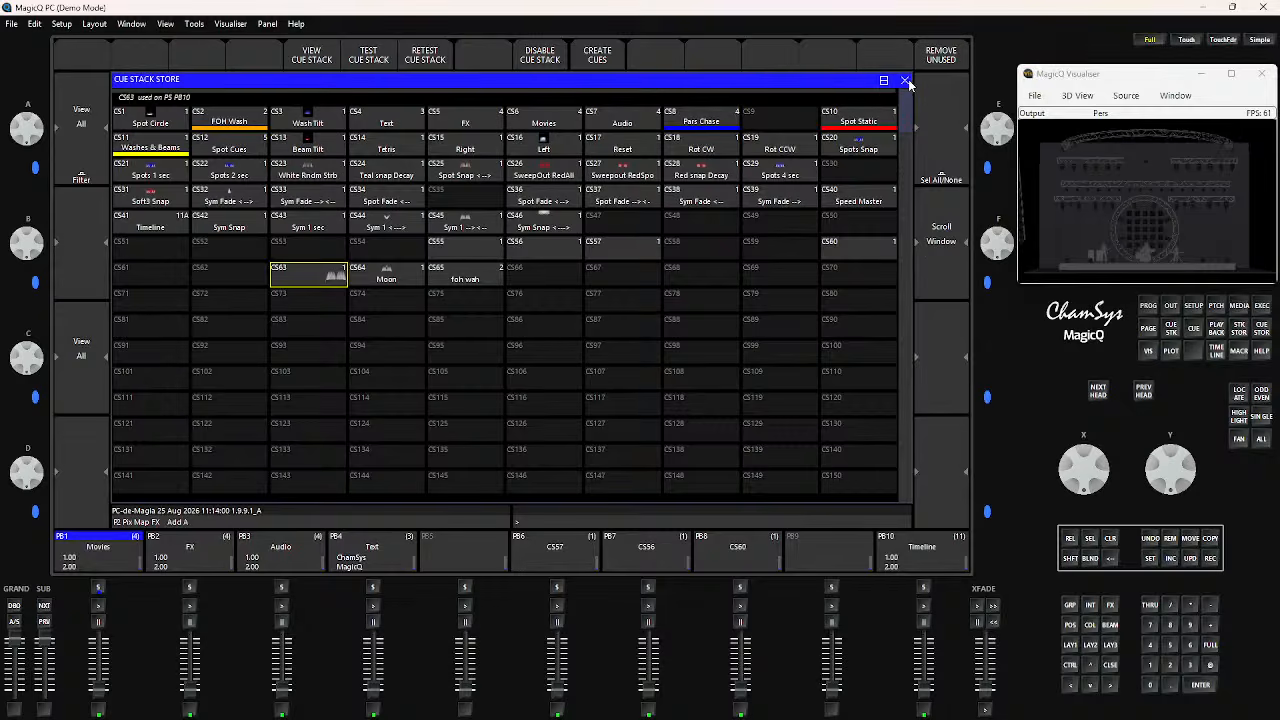
Remove all unused cue stacks, and close the Cue Stack Store, Cue Store and Setup windows
{"action": "left_click", "coordinate": [938, 62]}
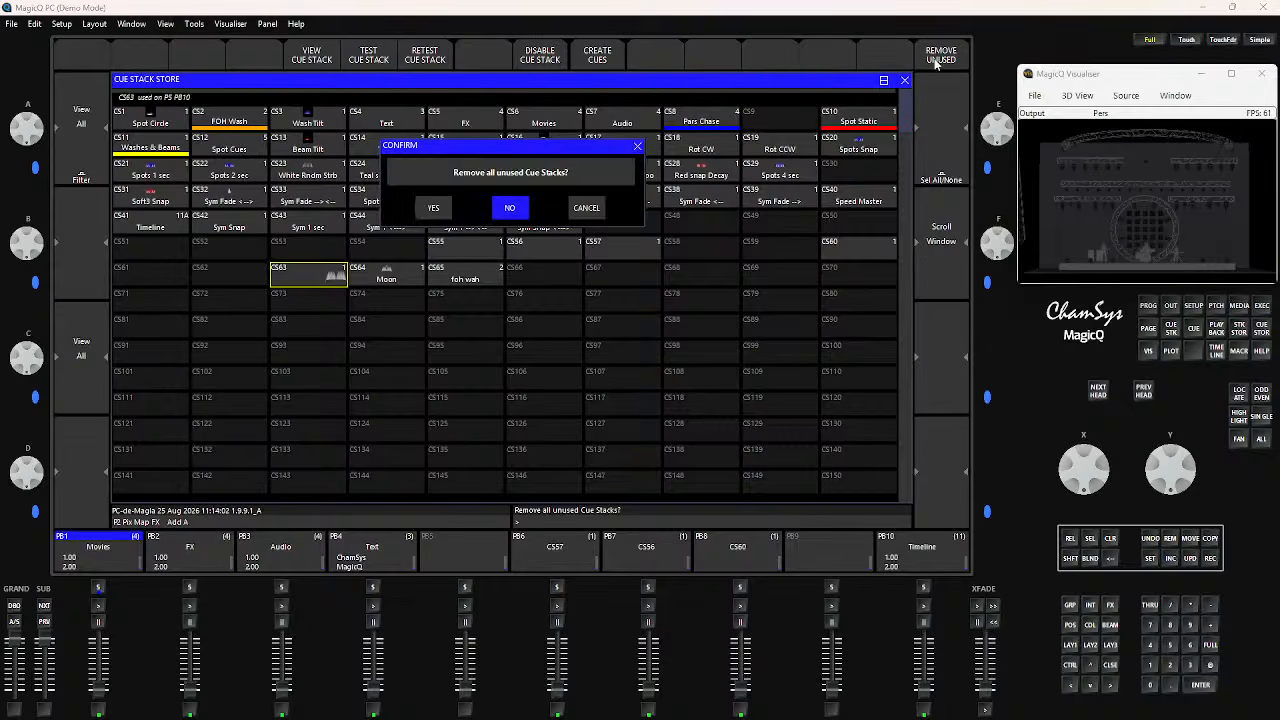
{"action": "left_click", "coordinate": [433, 208]}
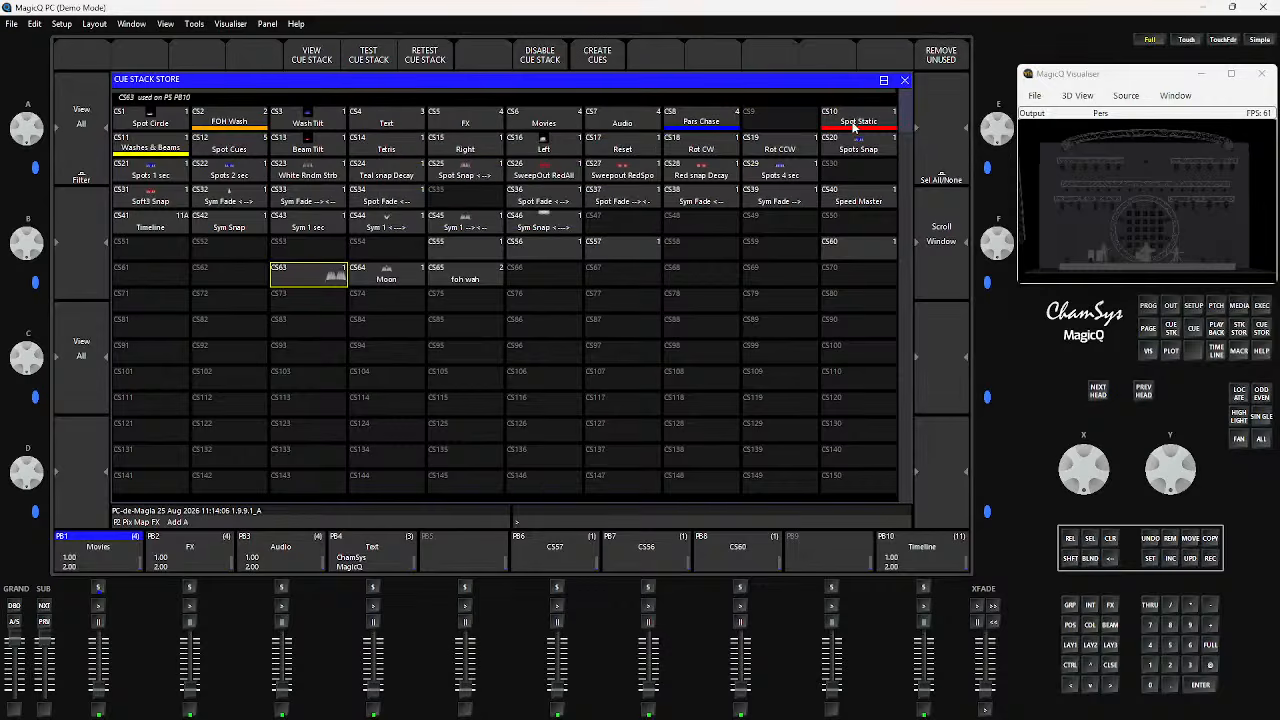
{"action": "left_click", "coordinate": [903, 81]}
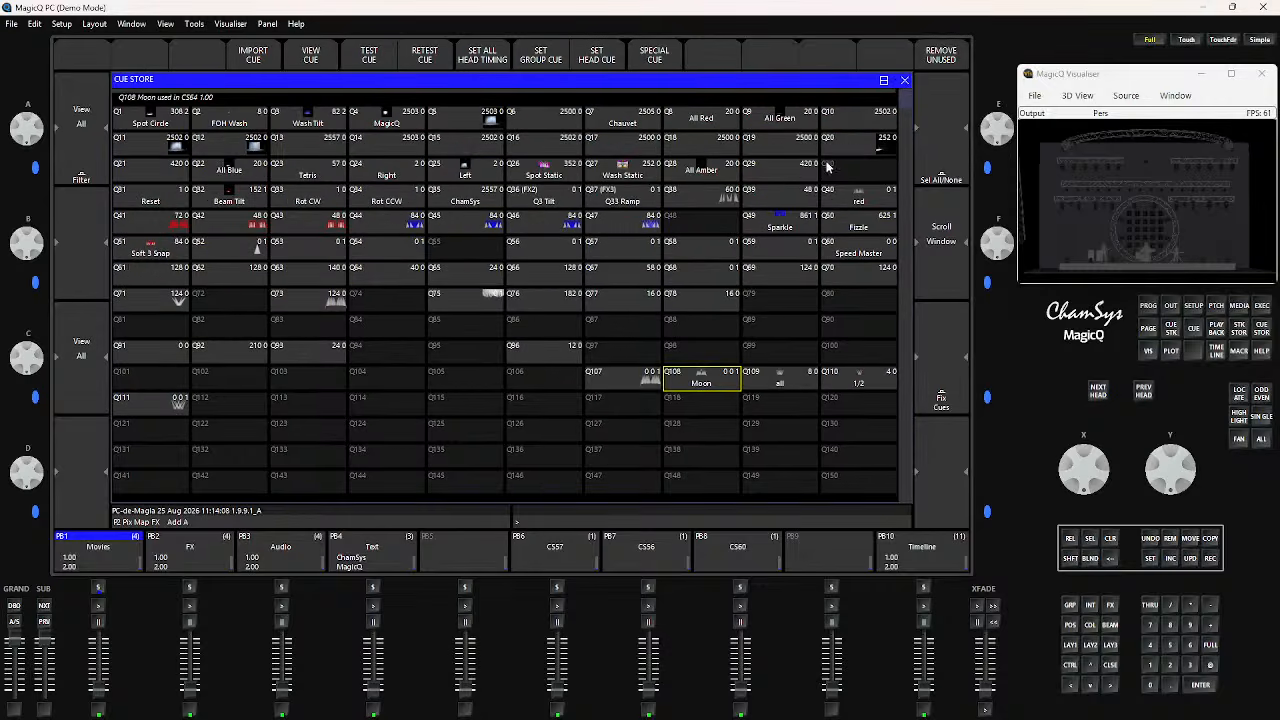
{"action": "left_click", "coordinate": [904, 81]}
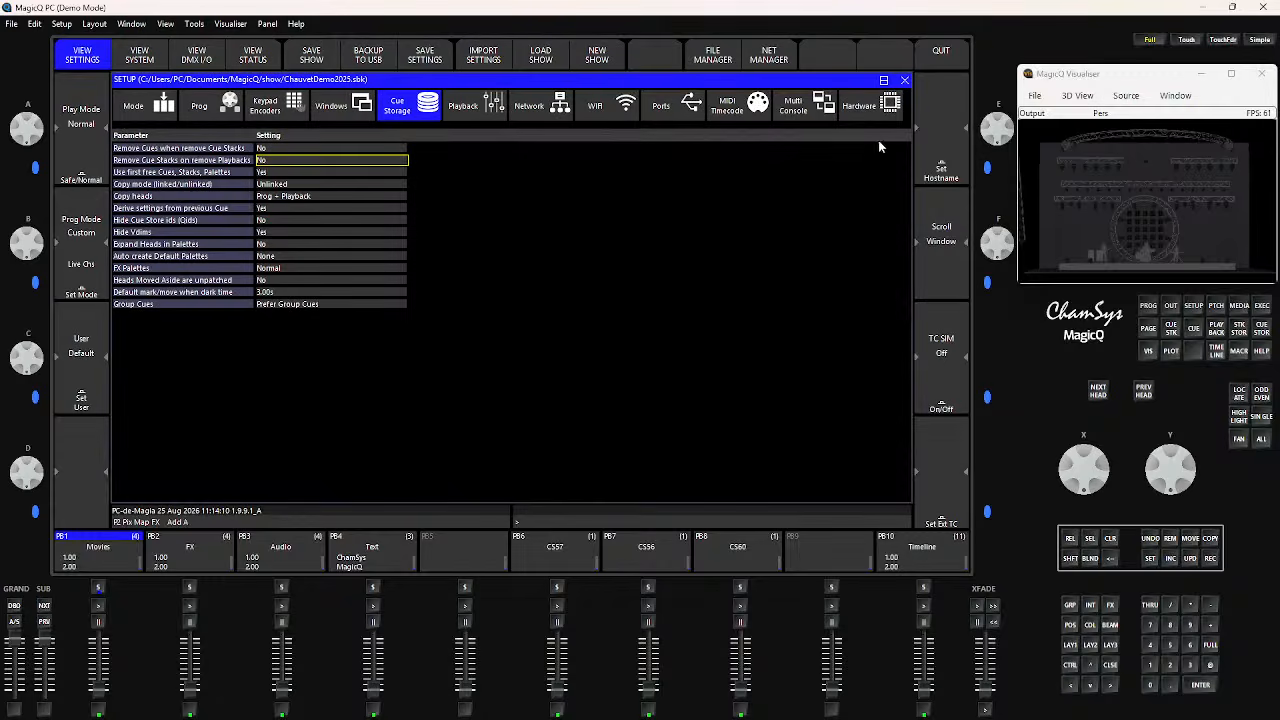
{"action": "left_click", "coordinate": [904, 81]}
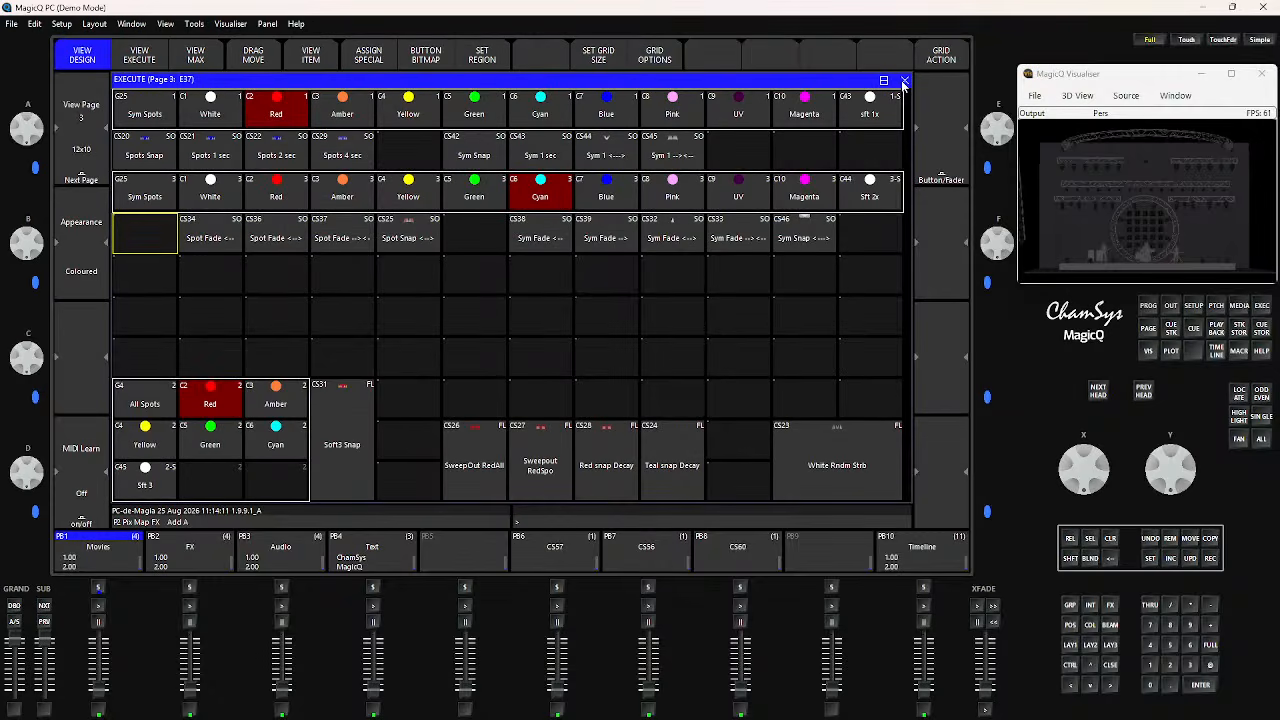
Examine the Group, Position, Colour, Beam and Intensity windows for an option to remove unused palettes
{"action": "left_click", "coordinate": [1072, 645]}
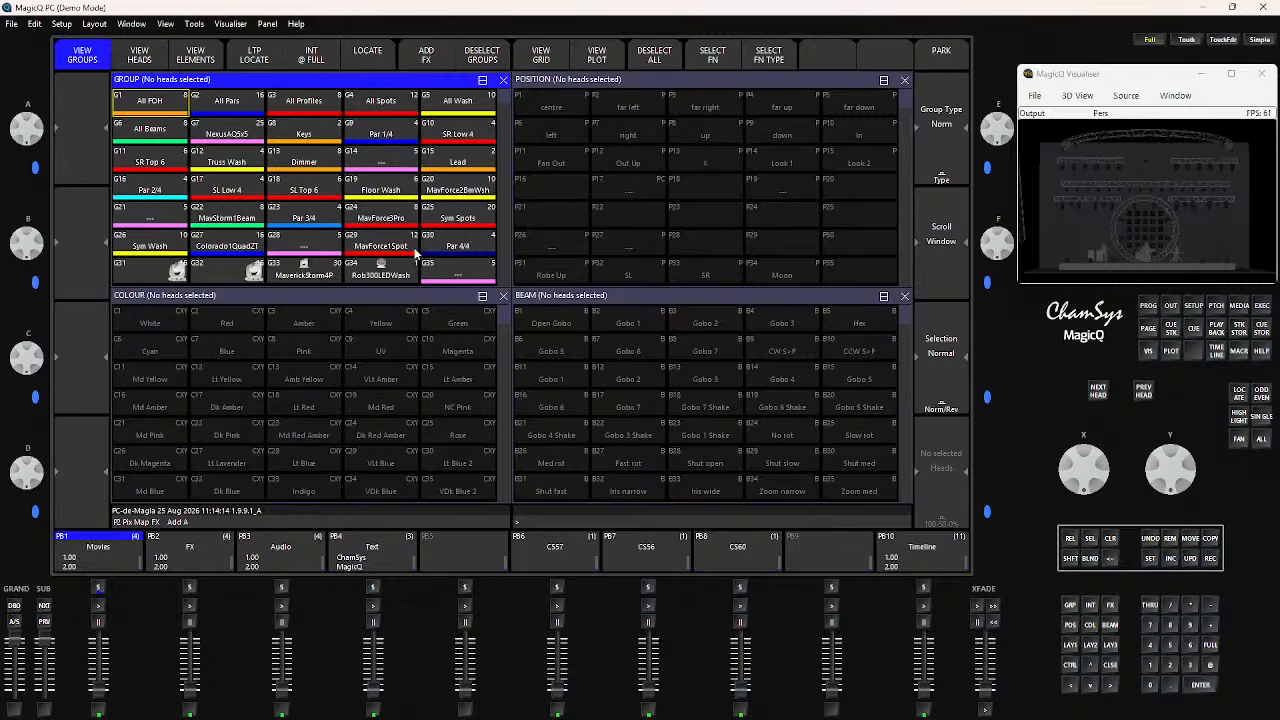
{"action": "left_click", "coordinate": [691, 83]}
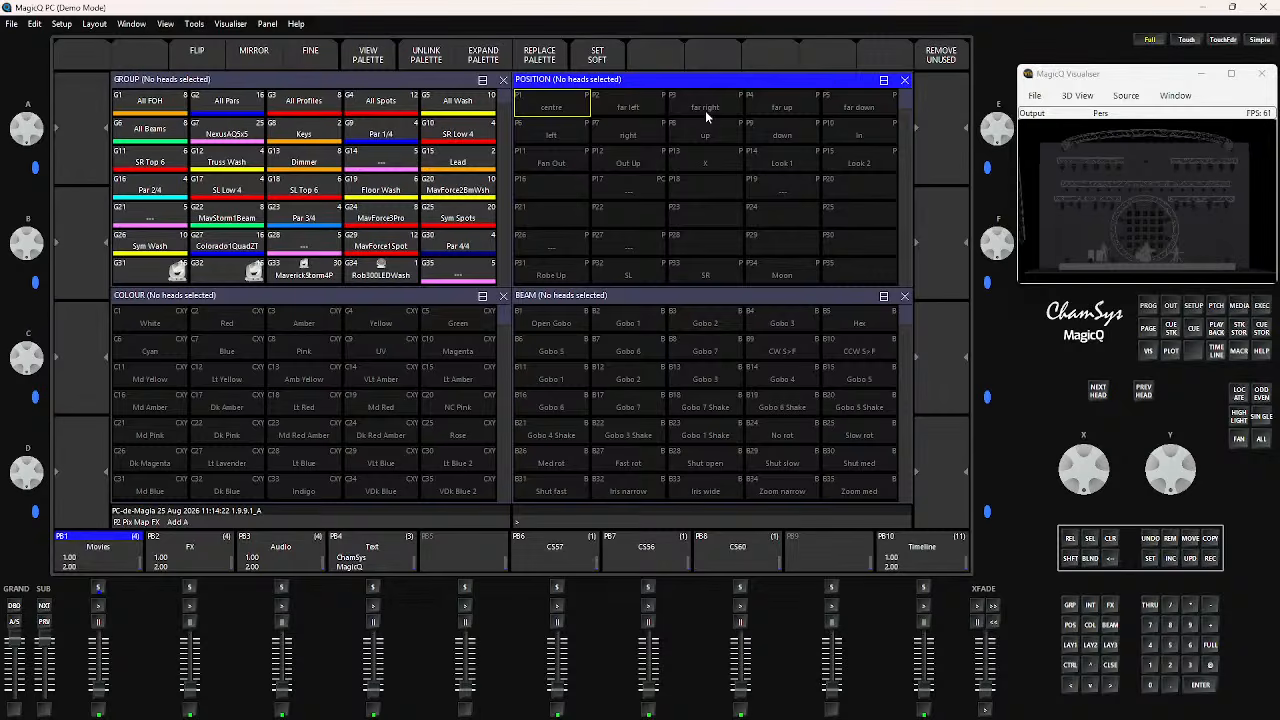
{"action": "left_click", "coordinate": [438, 292]}
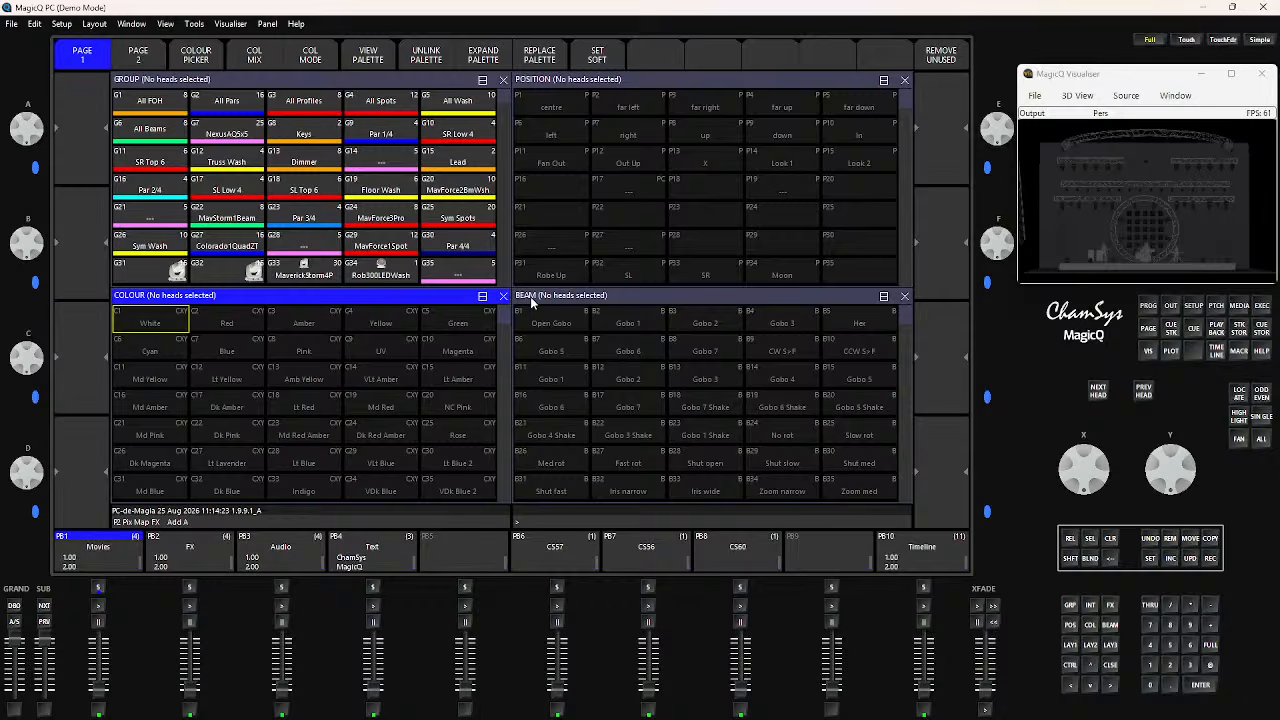
{"action": "left_click", "coordinate": [616, 300]}
{"action": "left_click", "coordinate": [344, 80]}
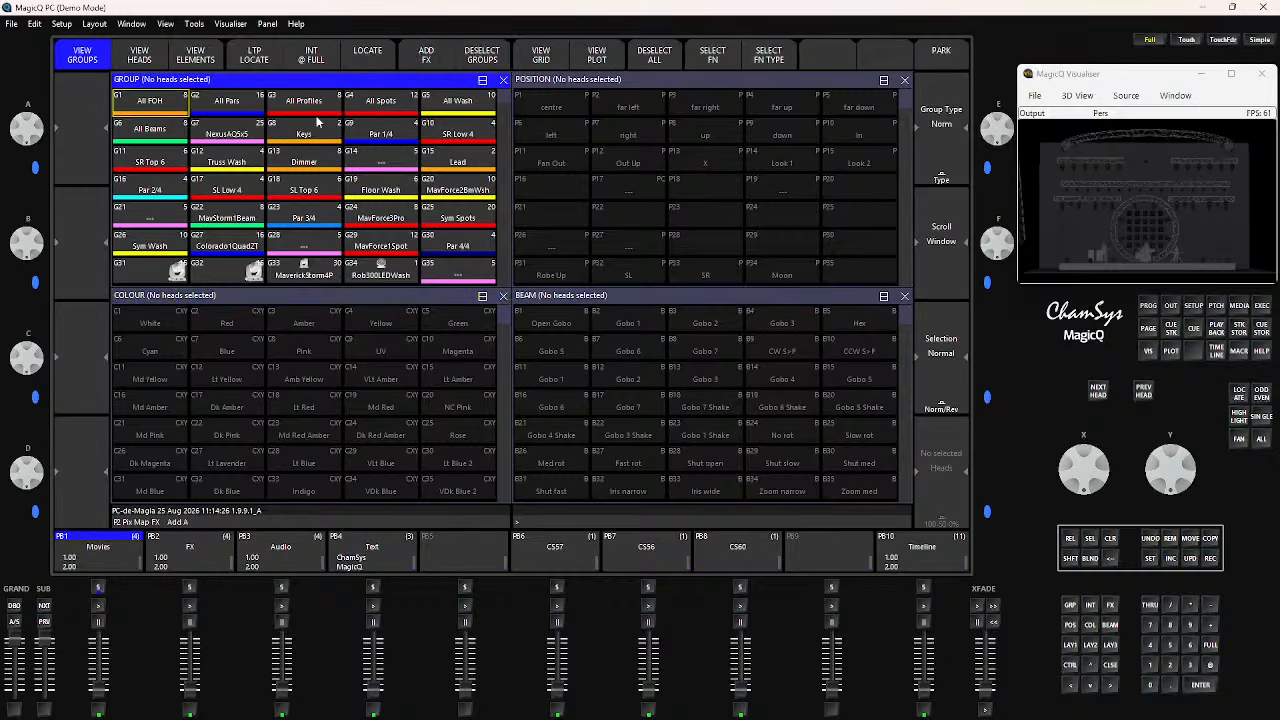
{"action": "left_click", "coordinate": [694, 77]}
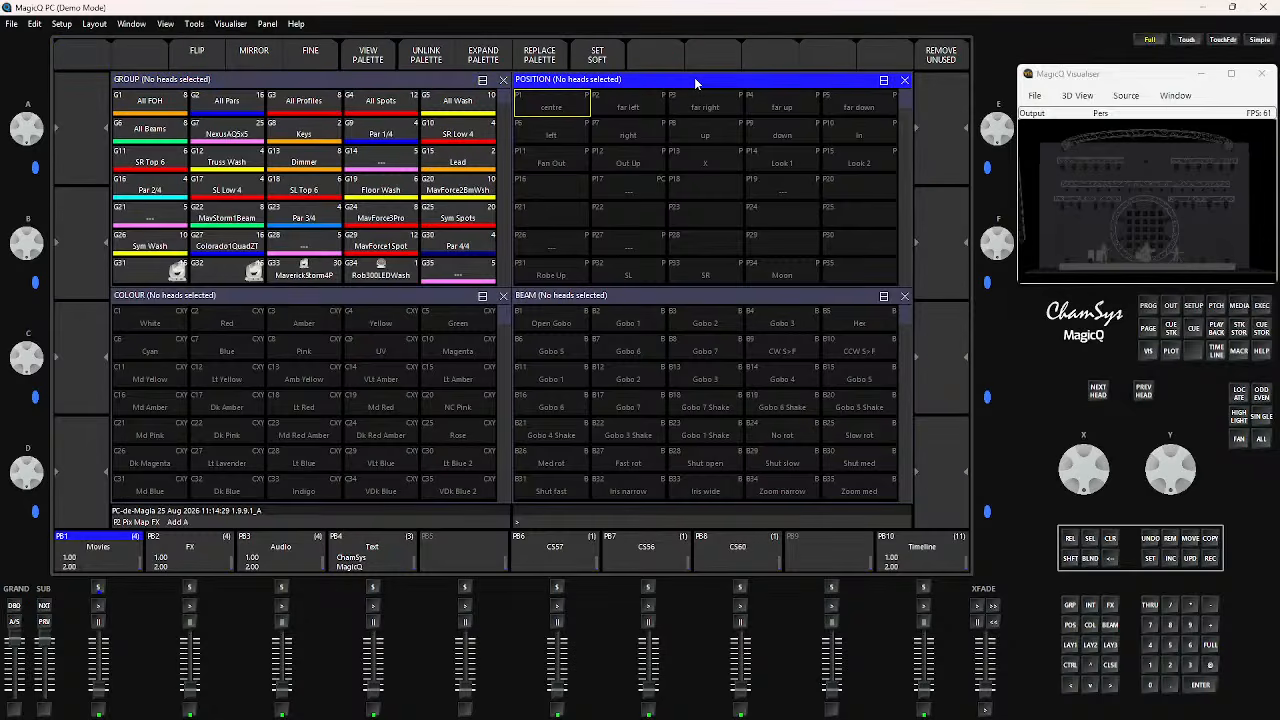
{"action": "left_click", "coordinate": [630, 300]}
{"action": "left_click", "coordinate": [432, 297]}
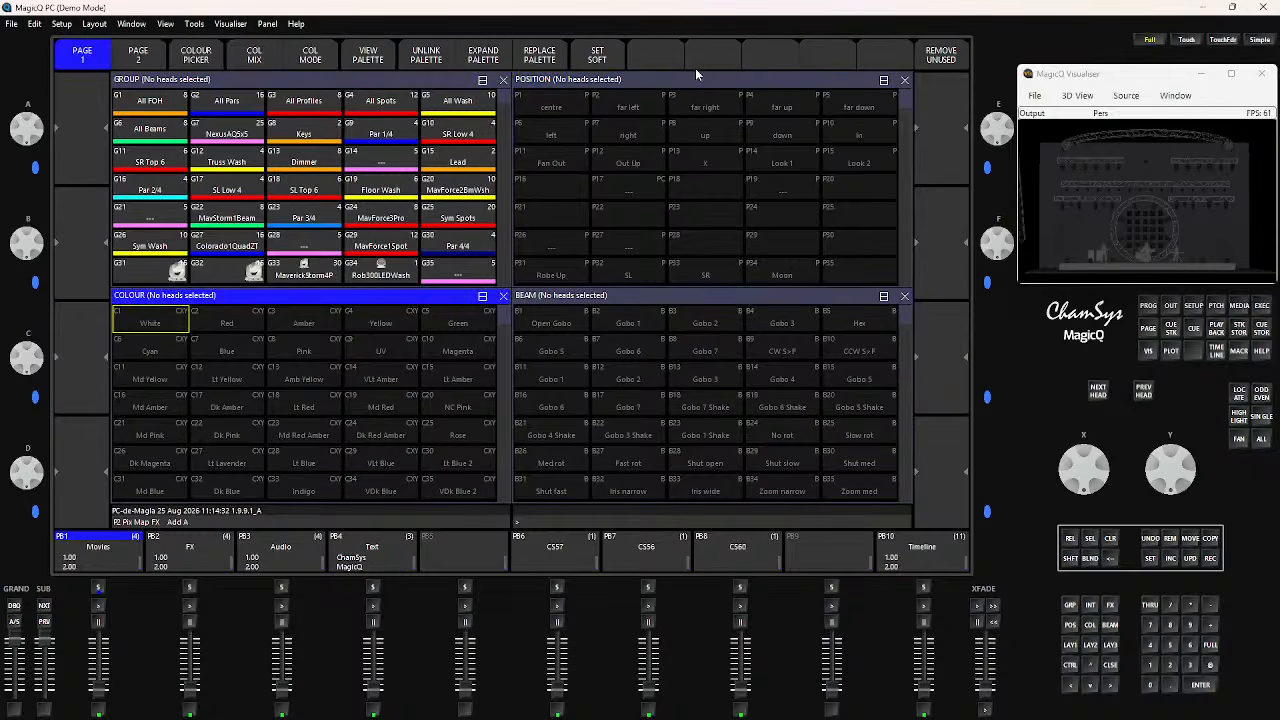
{"action": "left_click", "coordinate": [1091, 606]}
{"action": "left_click", "coordinate": [82, 62]}
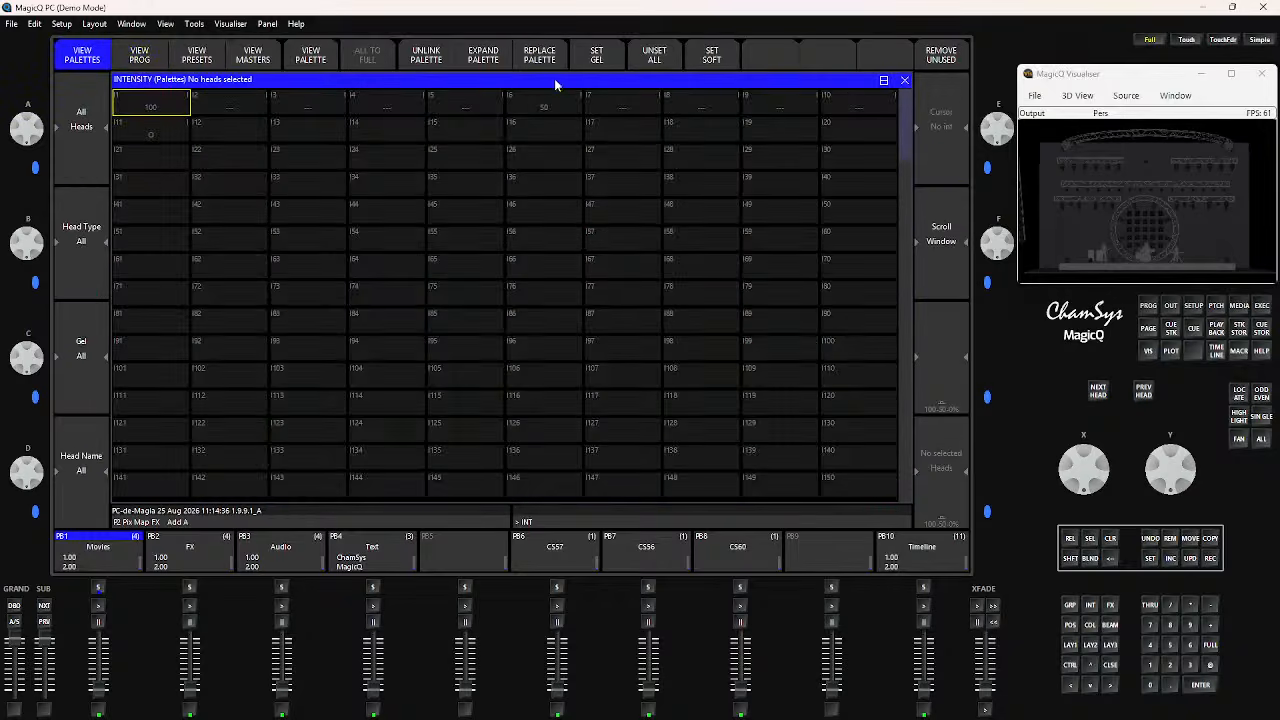
{"action": "left_click", "coordinate": [904, 80]}
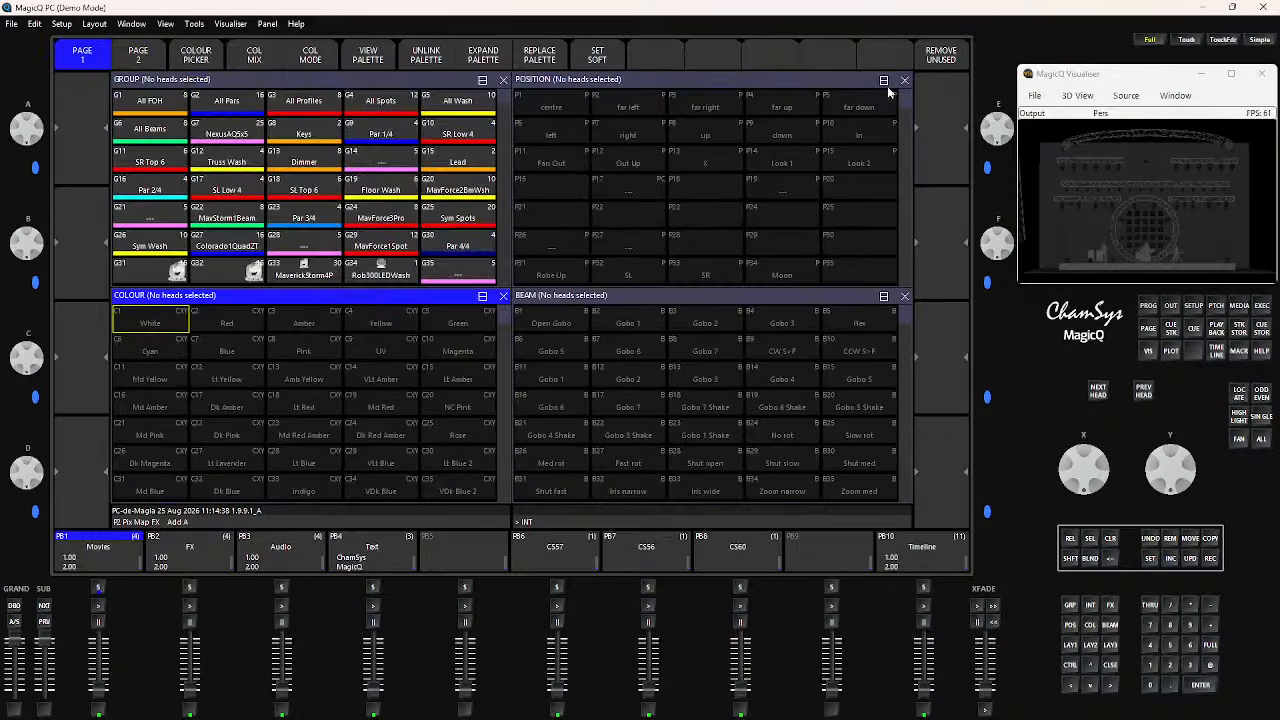
Try removing all unused position palettes, and undo the removal
{"action": "left_click", "coordinate": [760, 79]}
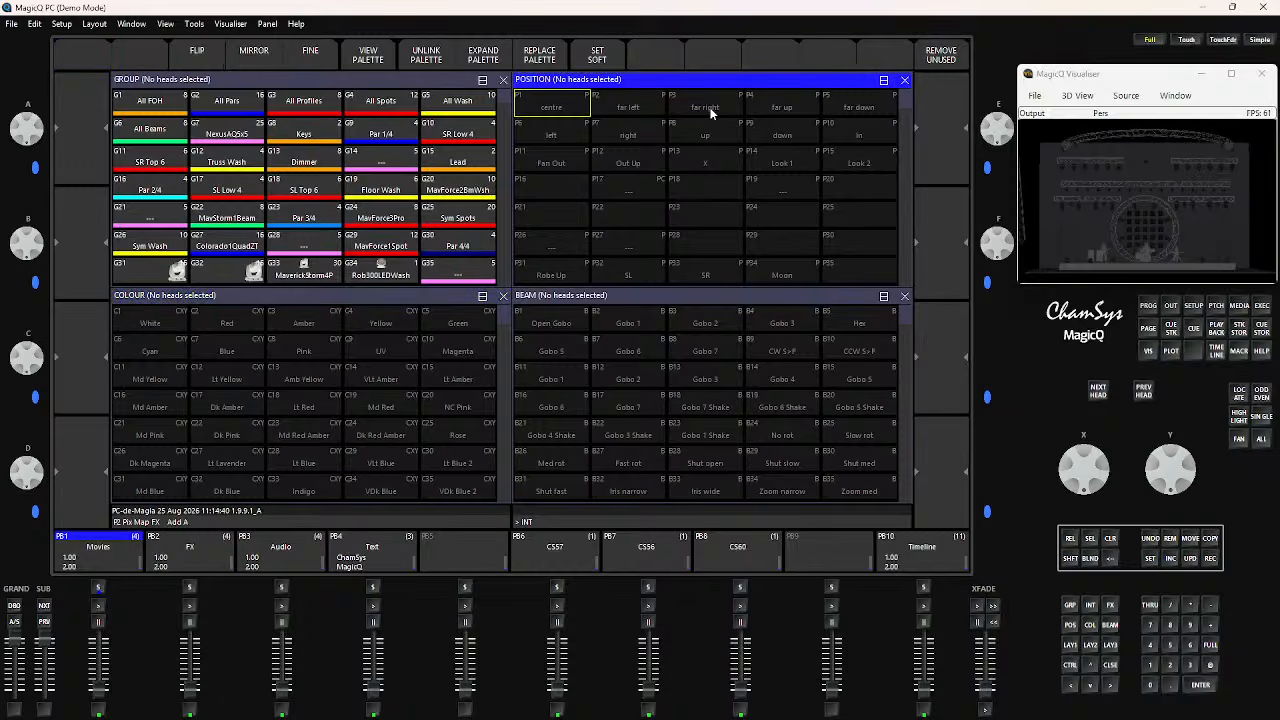
{"action": "left_click", "coordinate": [950, 60]}
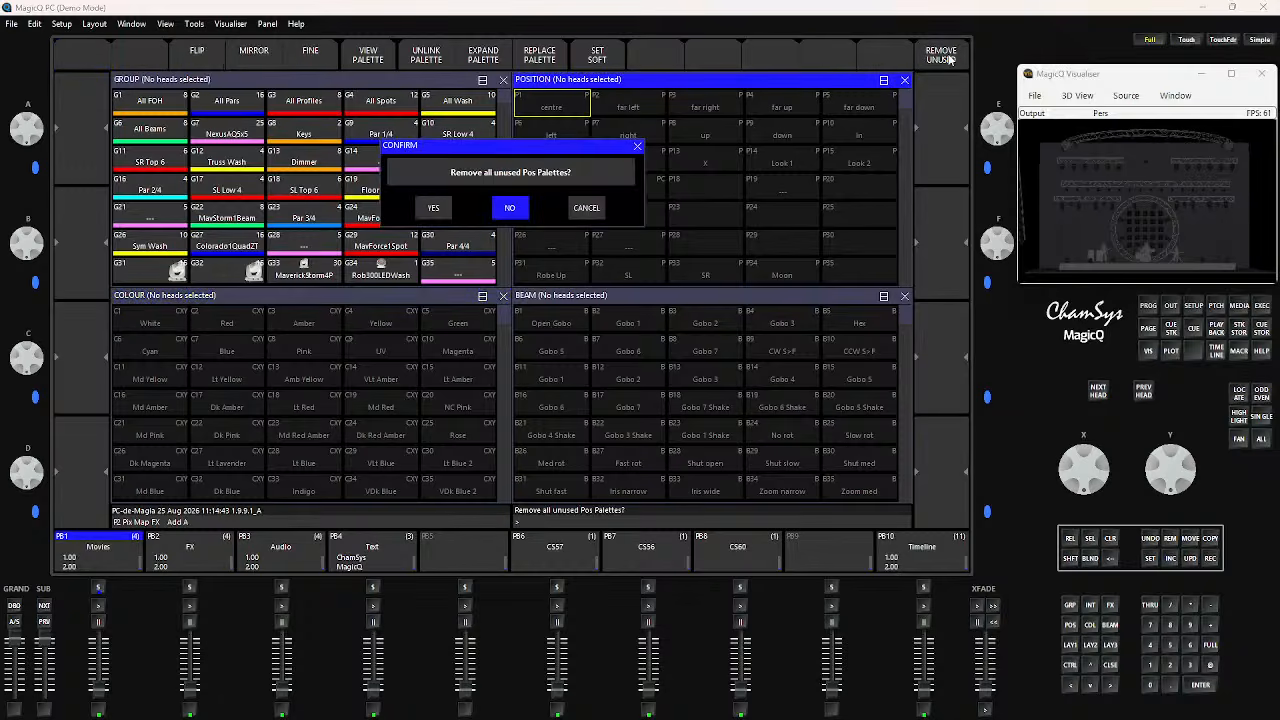
{"action": "left_click", "coordinate": [437, 210]}
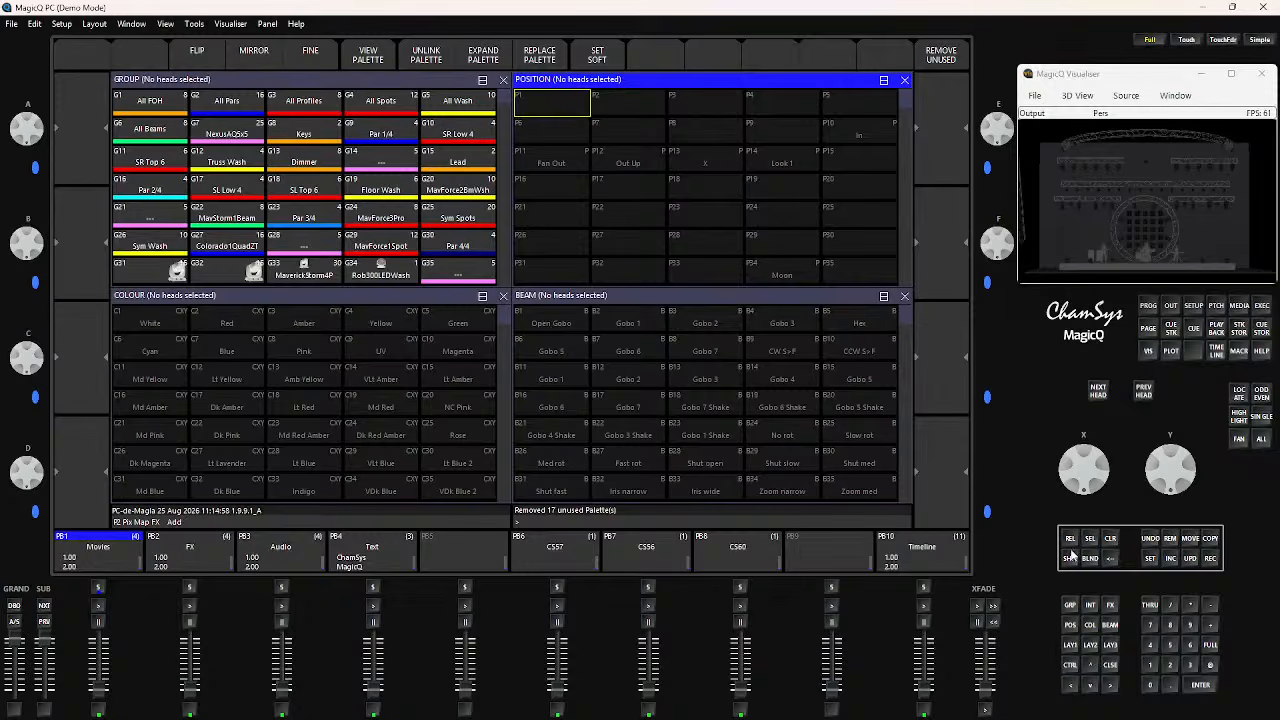
{"action": "left_click", "coordinate": [1150, 538]}
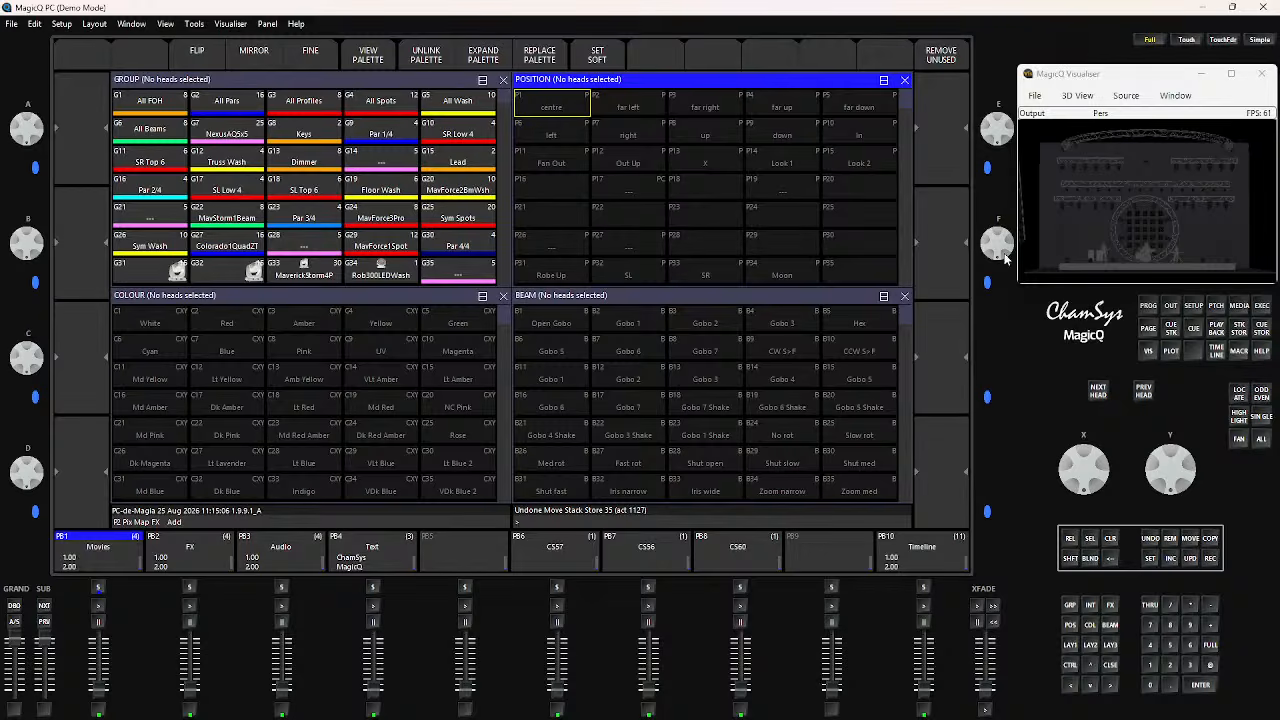
Remove all unused position palettes
{"action": "left_click", "coordinate": [941, 54]}
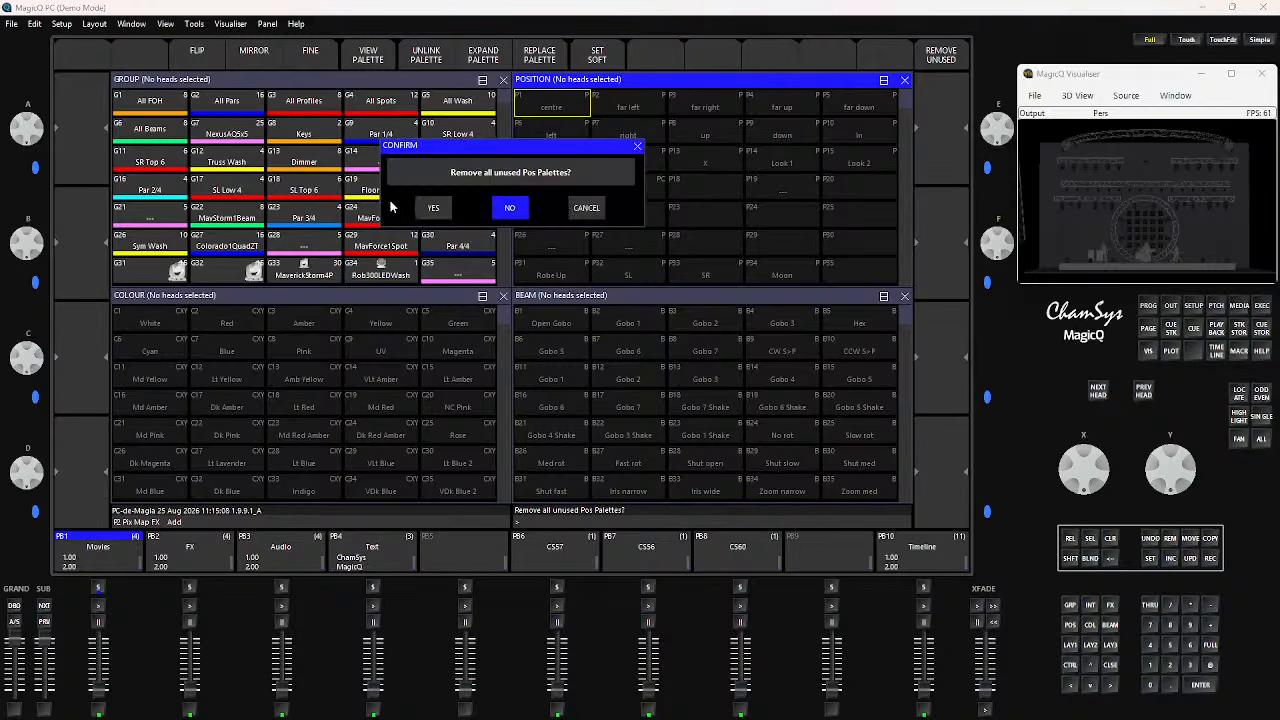
{"action": "left_click", "coordinate": [433, 208]}
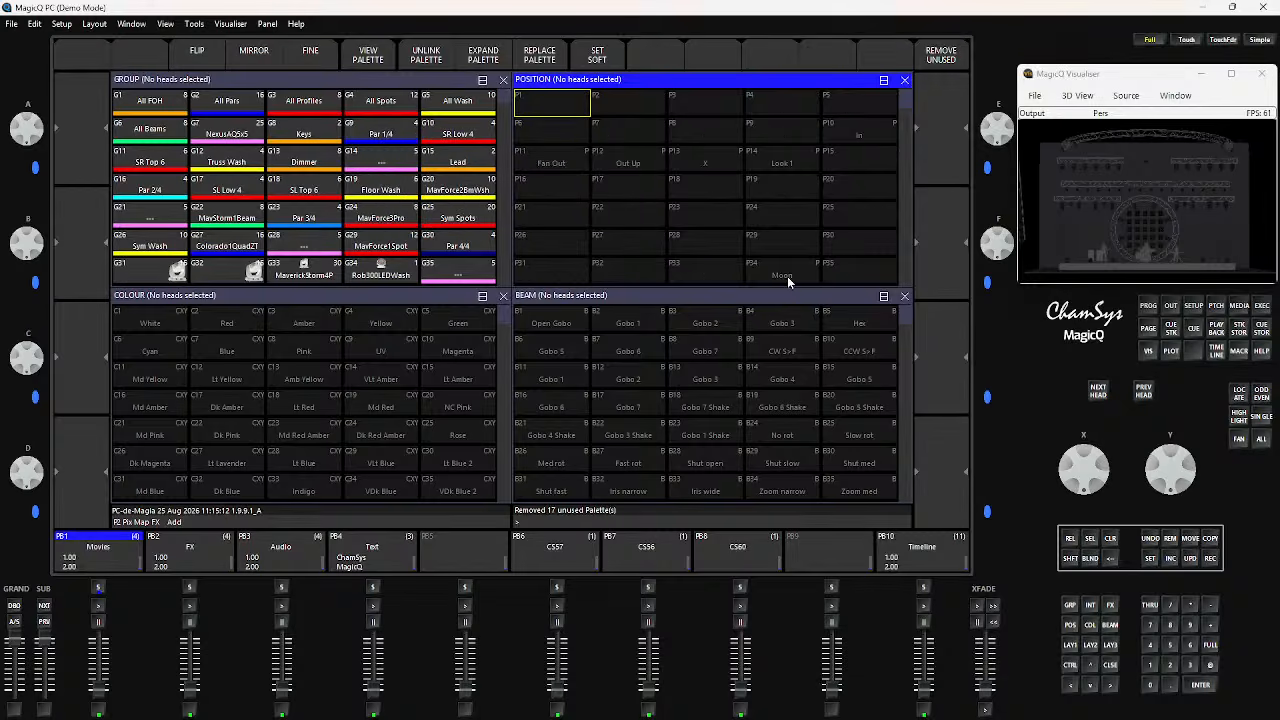
View the Cue Stack Store and advance the playback pages to the one holding Moon and foh wah
{"action": "left_click", "coordinate": [1238, 336]}
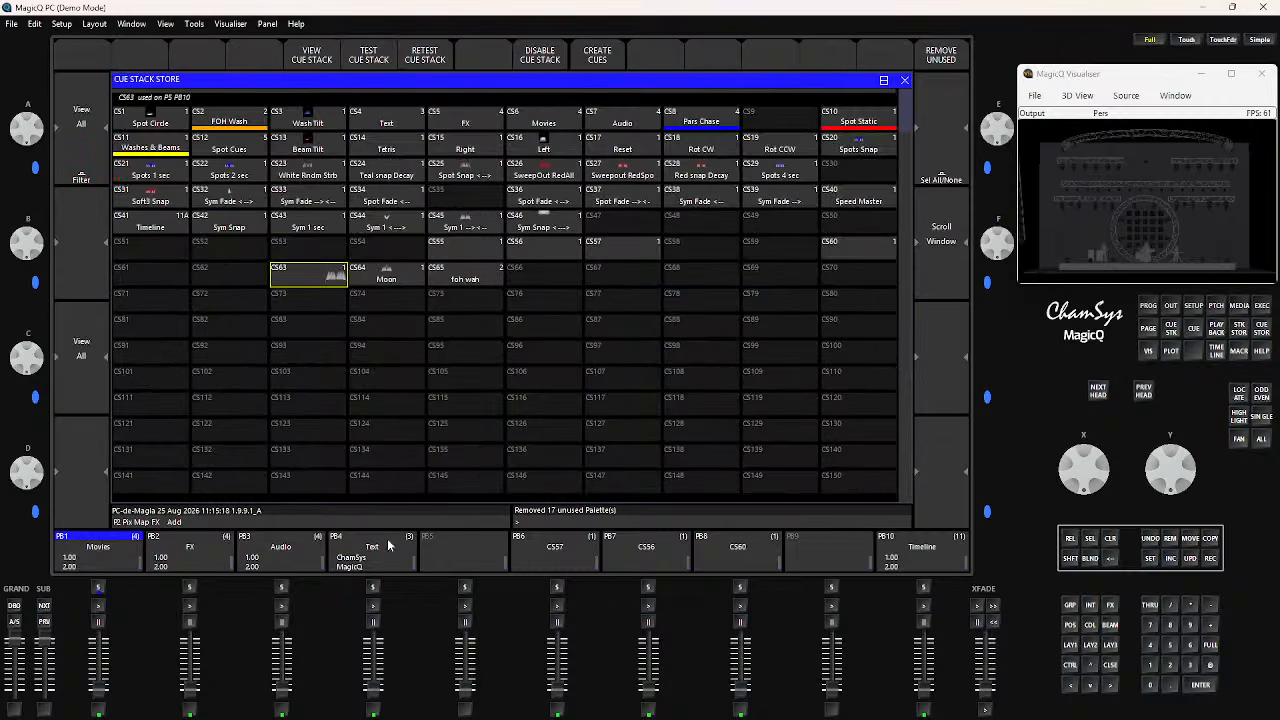
{"action": "left_click", "coordinate": [44, 606]}
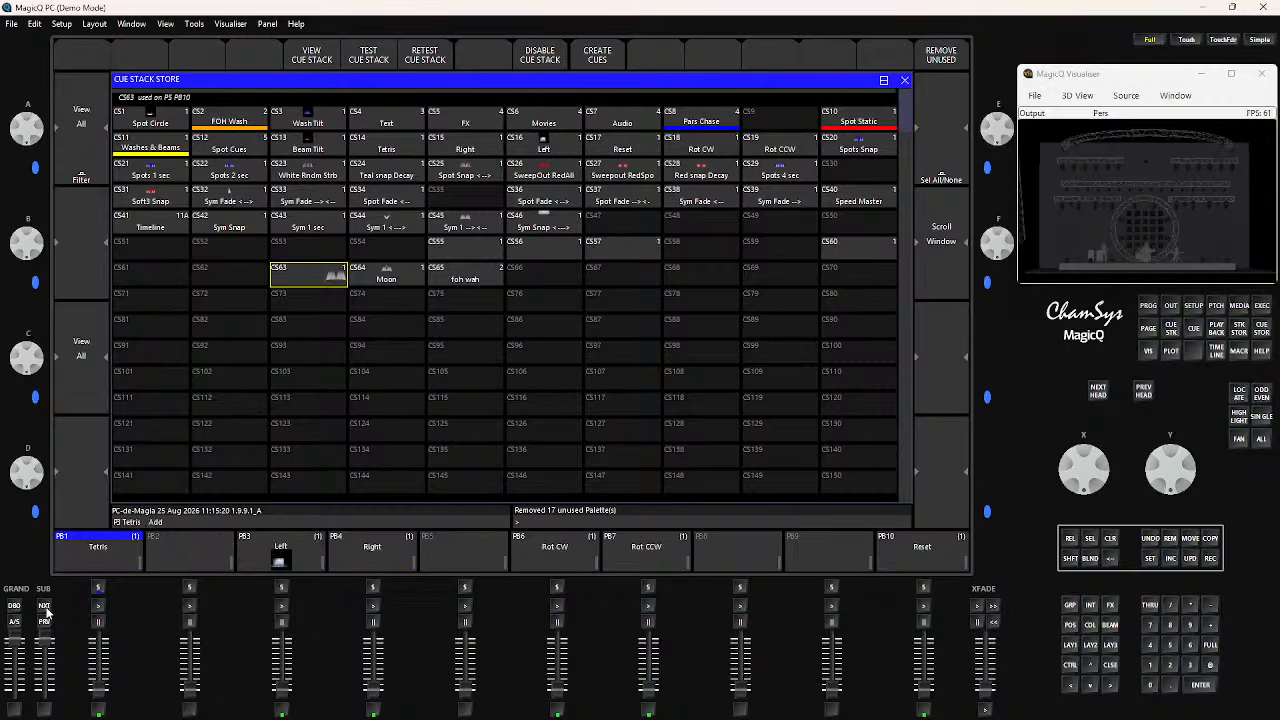
{"action": "left_click", "coordinate": [44, 606]}
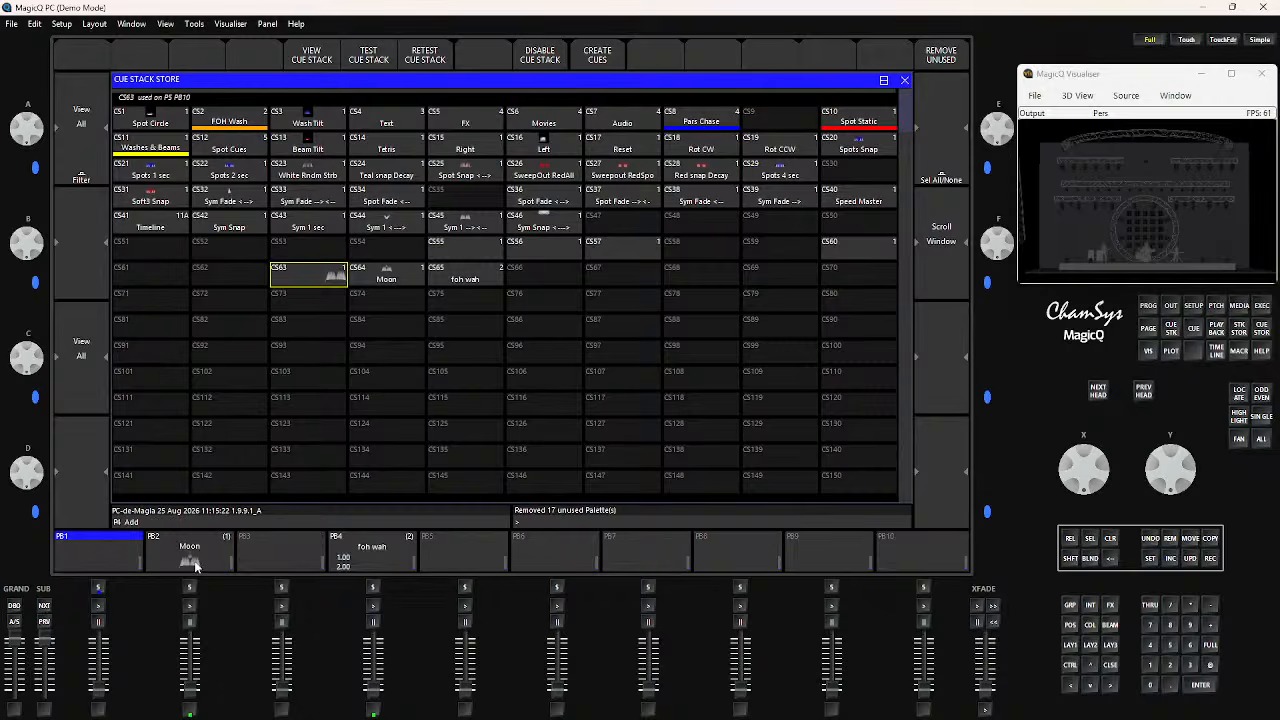
{"action": "left_click", "coordinate": [905, 80]}
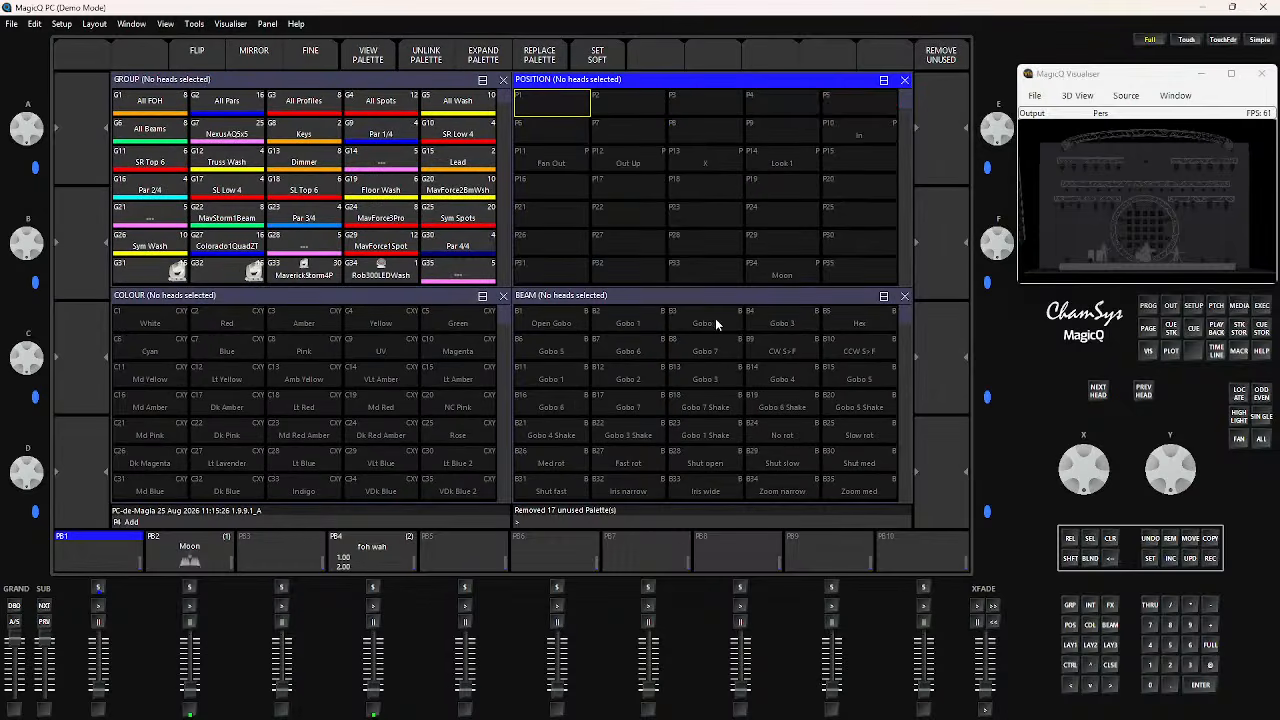
Select colour palettes C1 White to C10 Magenta and remove all unused colour palettes
{"action": "left_click", "coordinate": [425, 296]}
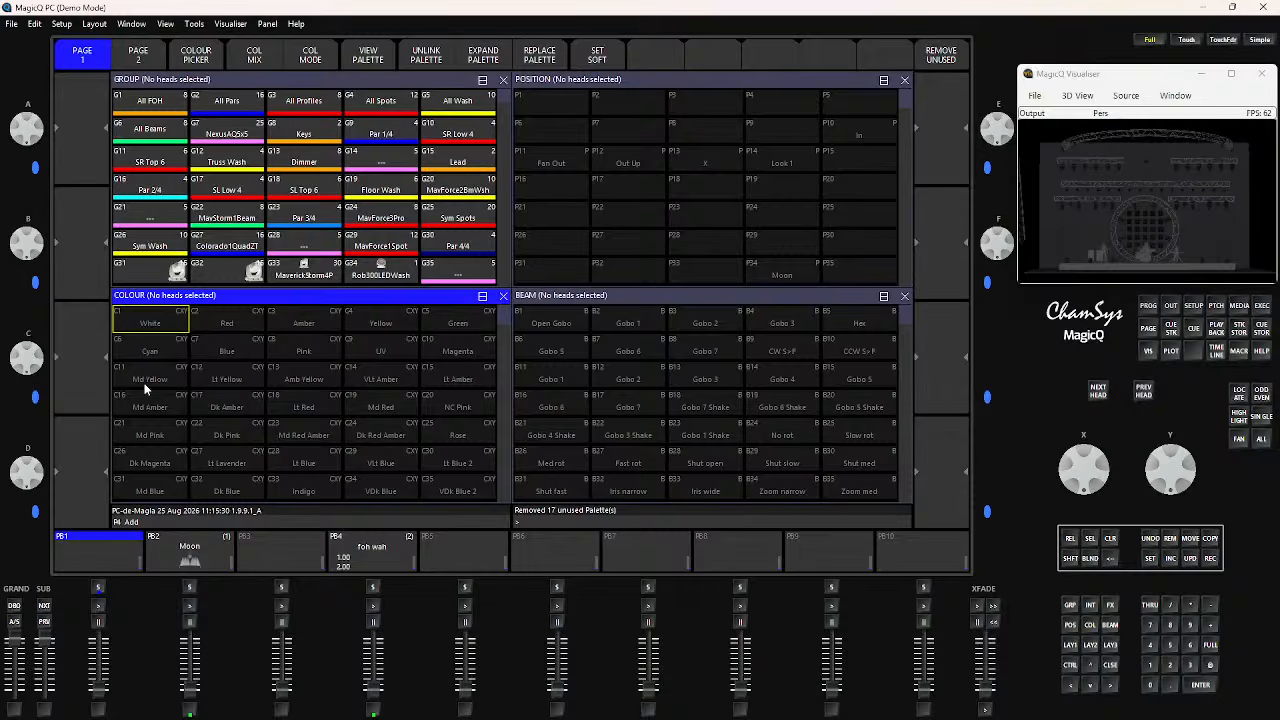
{"action": "left_click_drag", "start_coordinate": [153, 378], "coordinate": [455, 488]}
{"action": "scroll", "coordinate": [399, 440], "scroll_direction": "down", "scroll_amount": 2}
{"action": "scroll", "coordinate": [401, 441], "scroll_direction": "up", "scroll_amount": 8}
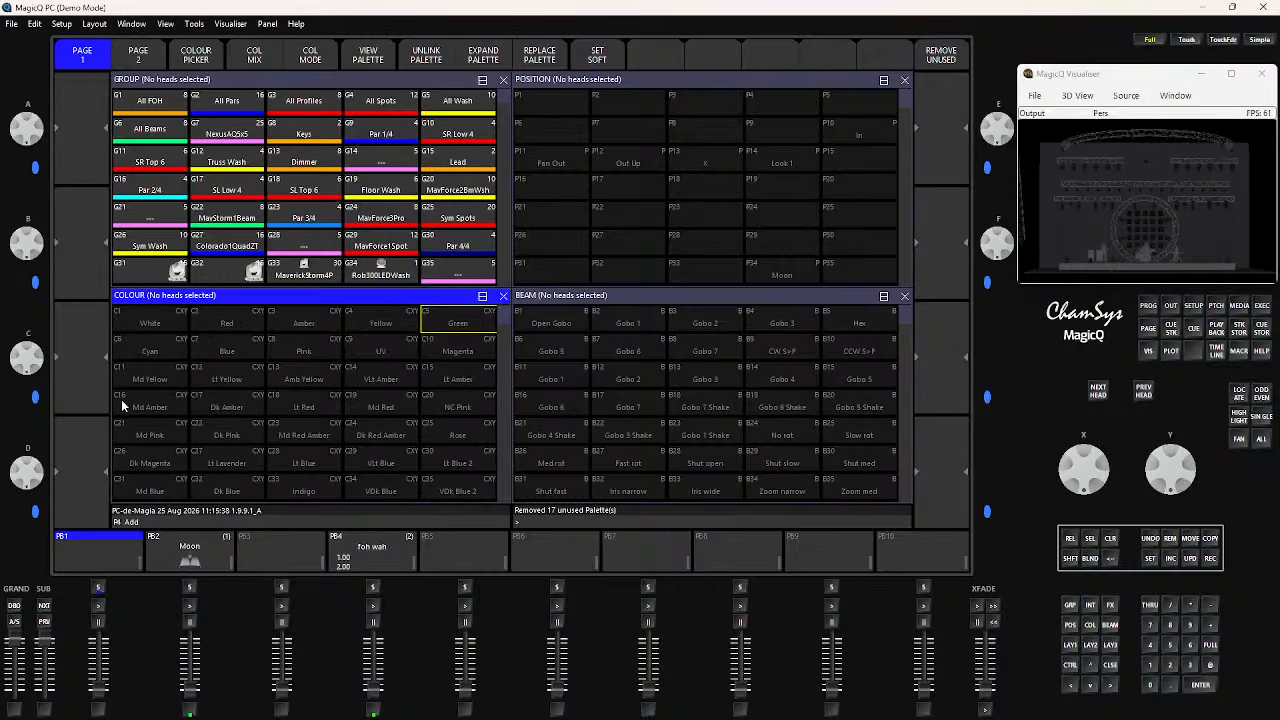
{"action": "left_click_drag", "start_coordinate": [155, 320], "coordinate": [441, 348]}
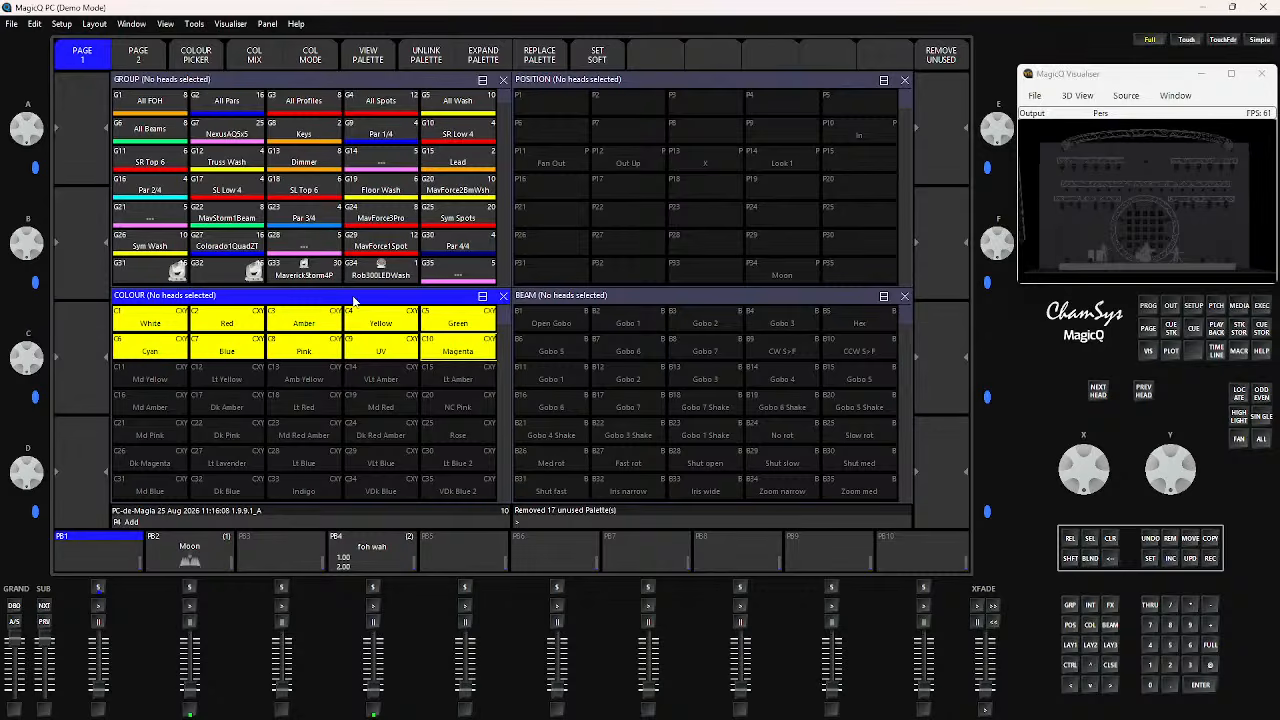
{"action": "left_click", "coordinate": [936, 60]}
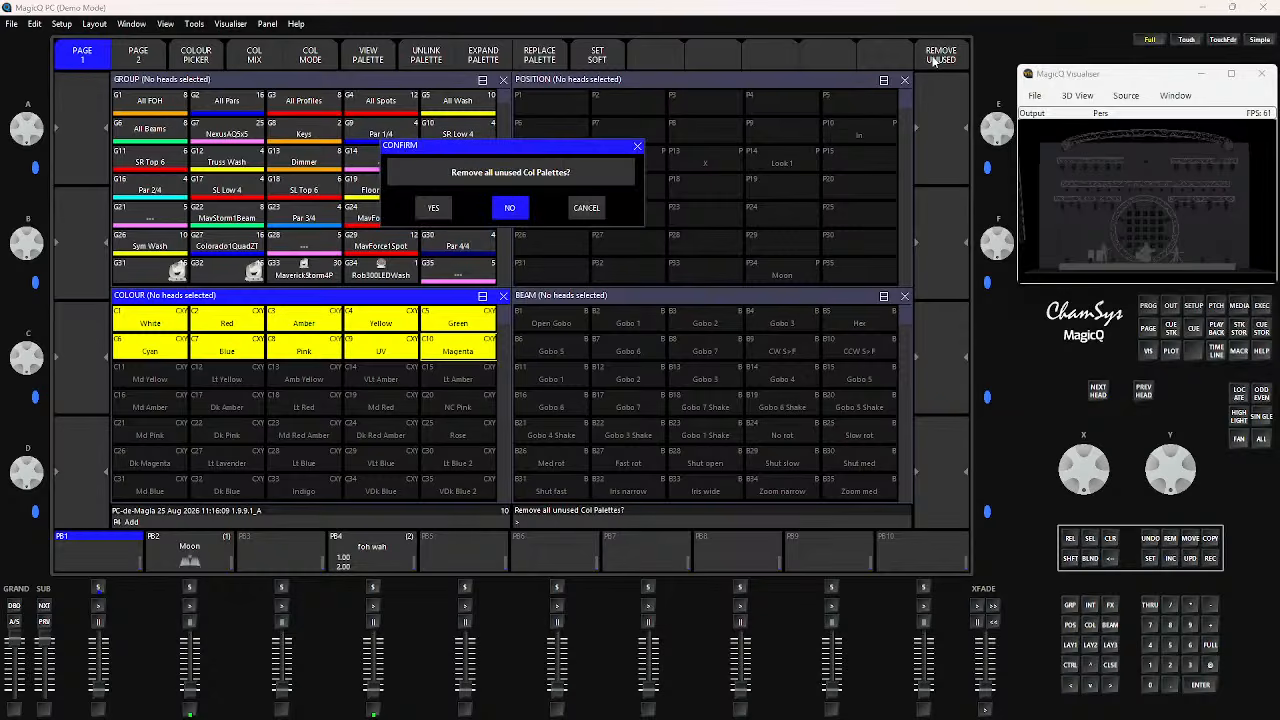
{"action": "left_click", "coordinate": [435, 208]}
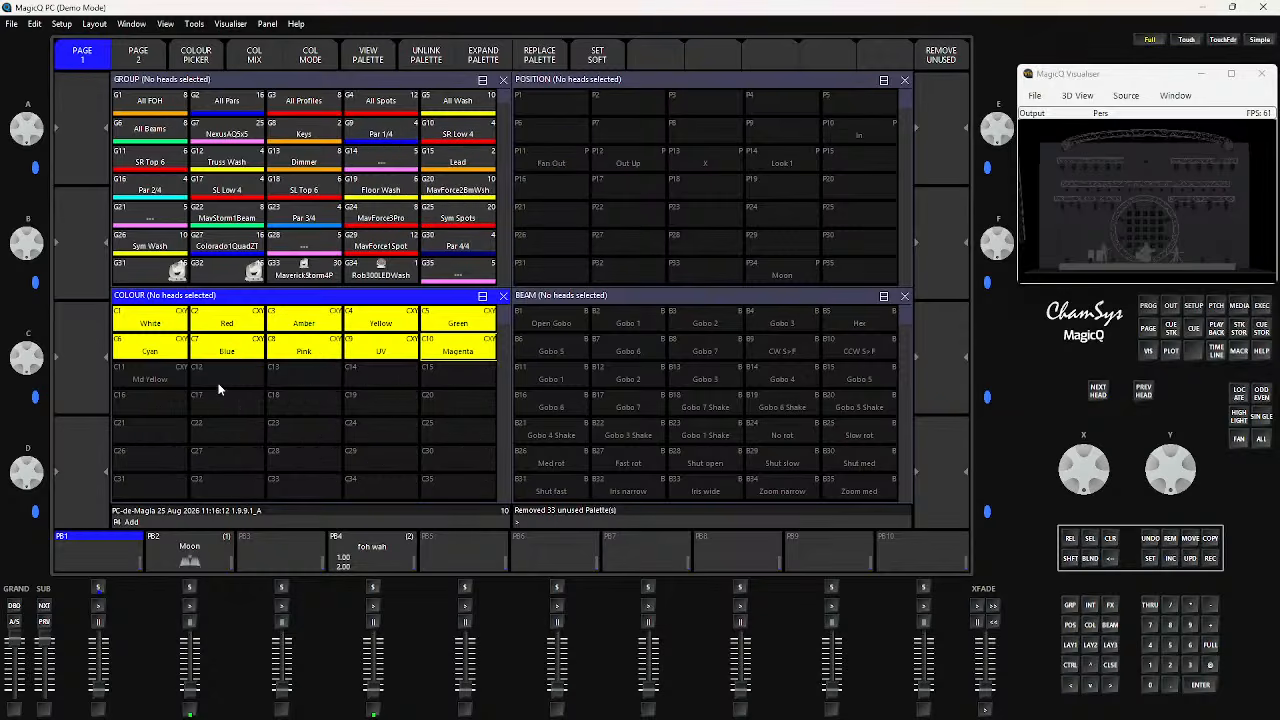
Examine the remaining colour palettes, including C11 Md Yellow, and activate the Beam palette window
{"action": "left_click", "coordinate": [156, 378]}
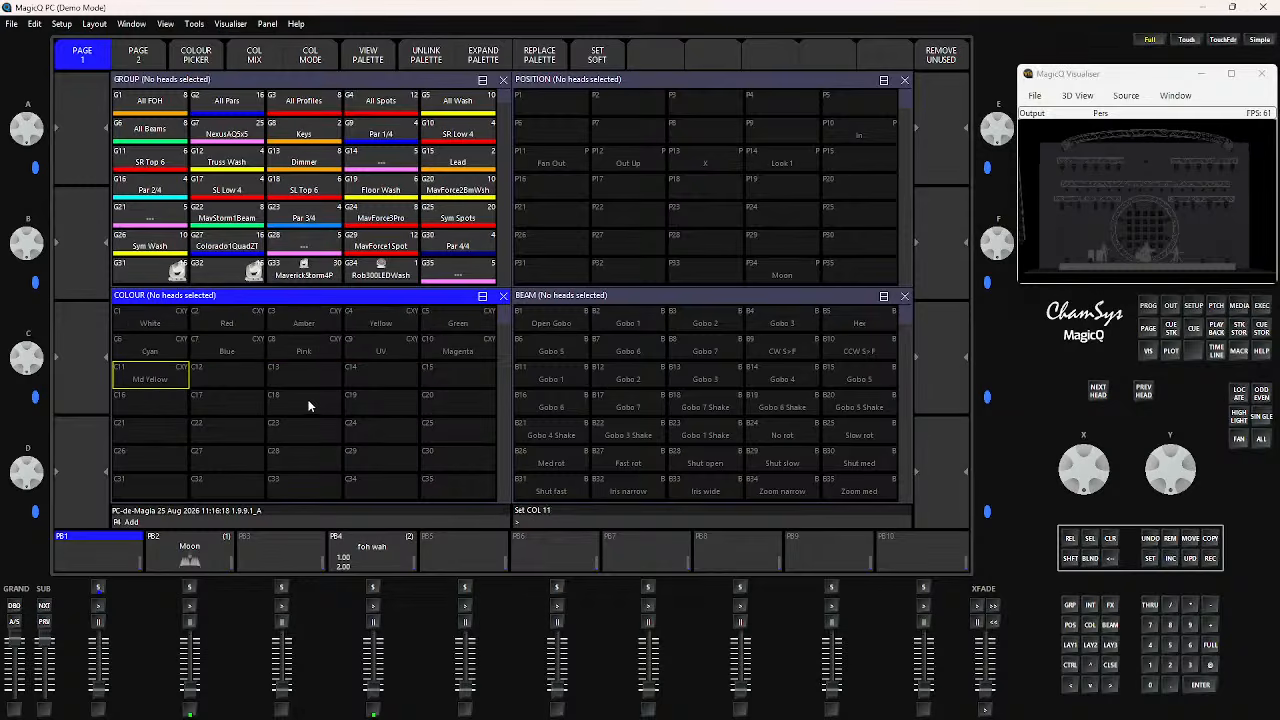
{"action": "scroll", "coordinate": [308, 401], "scroll_direction": "down", "scroll_amount": 5}
{"action": "scroll", "coordinate": [308, 401], "scroll_direction": "up", "scroll_amount": 3}
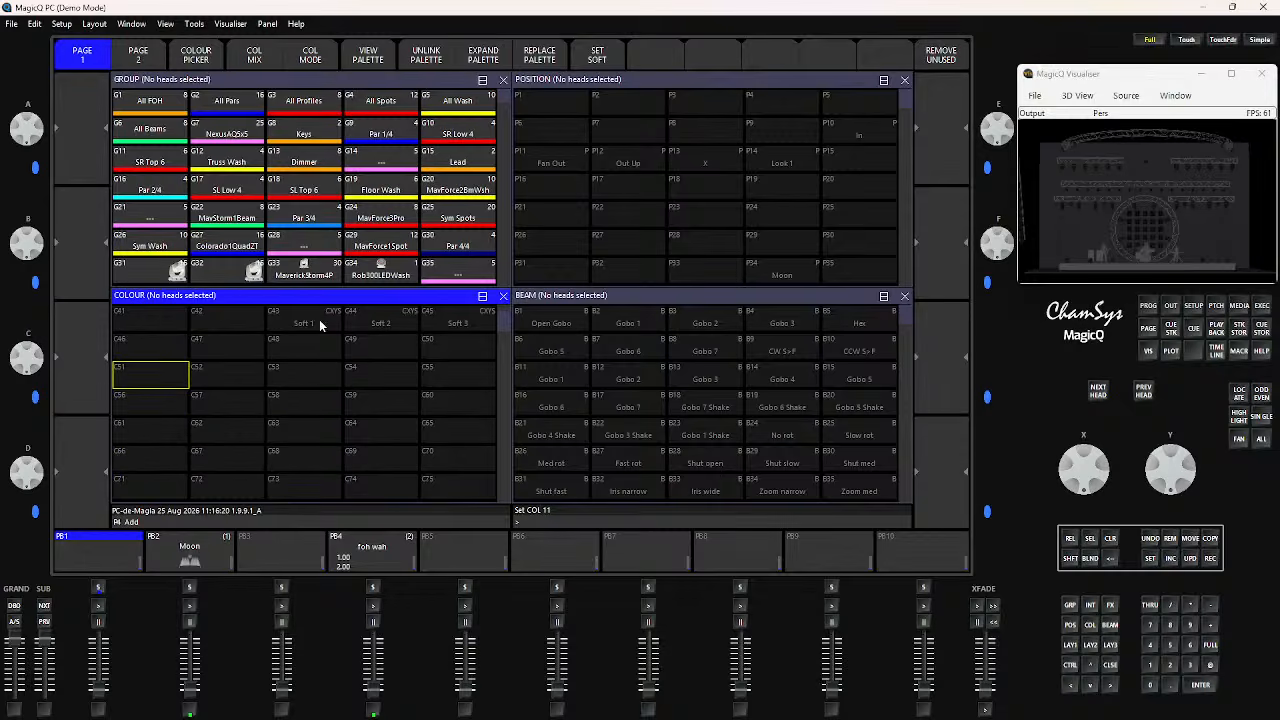
{"action": "scroll", "coordinate": [272, 400], "scroll_direction": "up", "scroll_amount": 8}
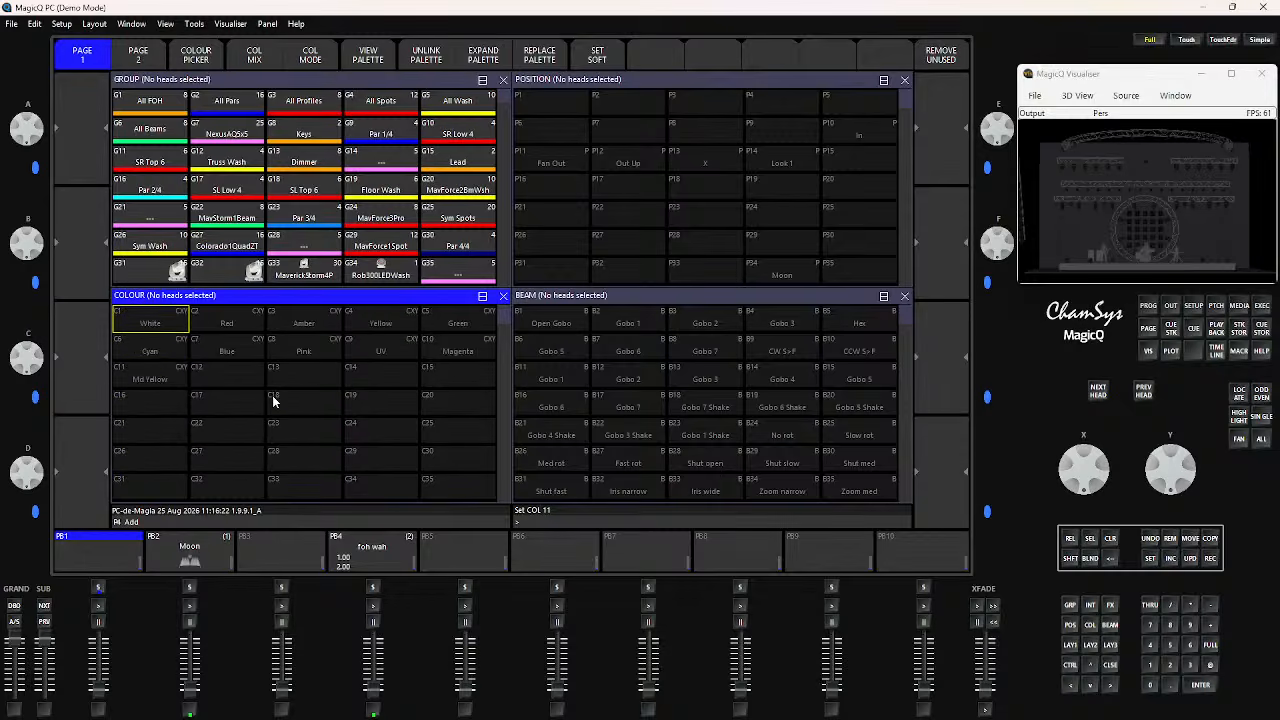
{"action": "left_click", "coordinate": [672, 300]}
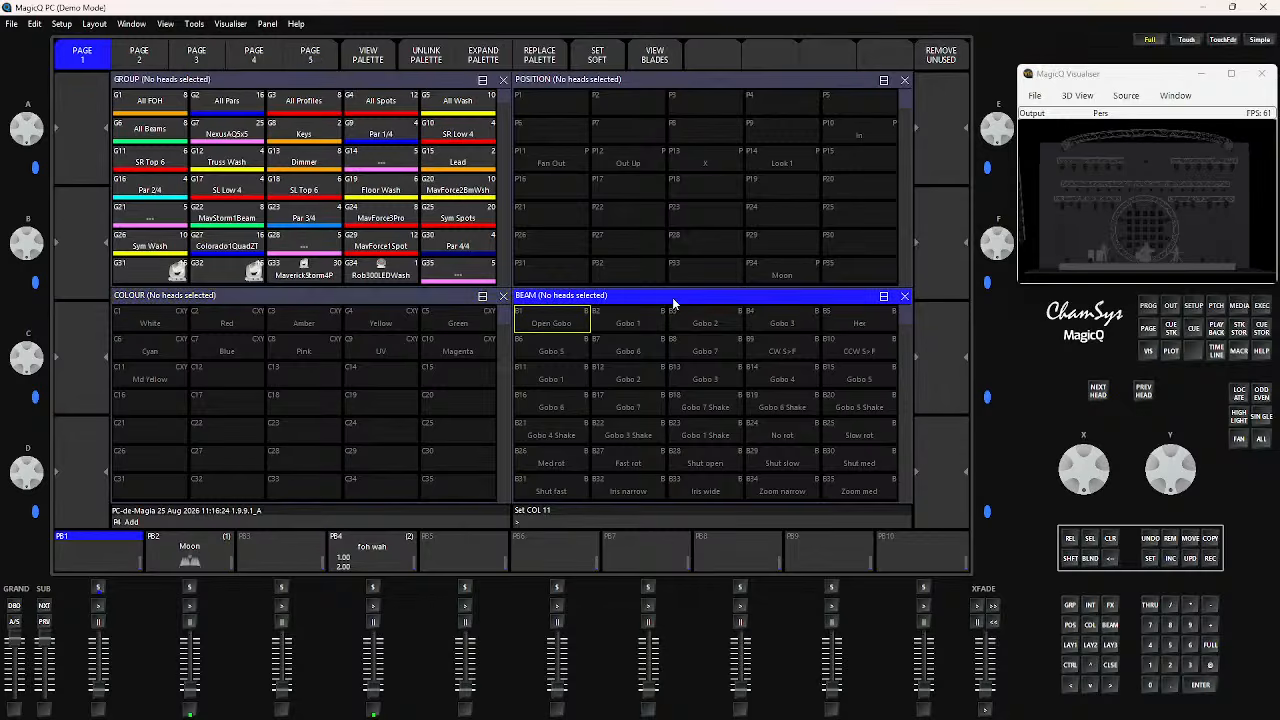
Remove all unused beam palettes
{"action": "left_click", "coordinate": [942, 58]}
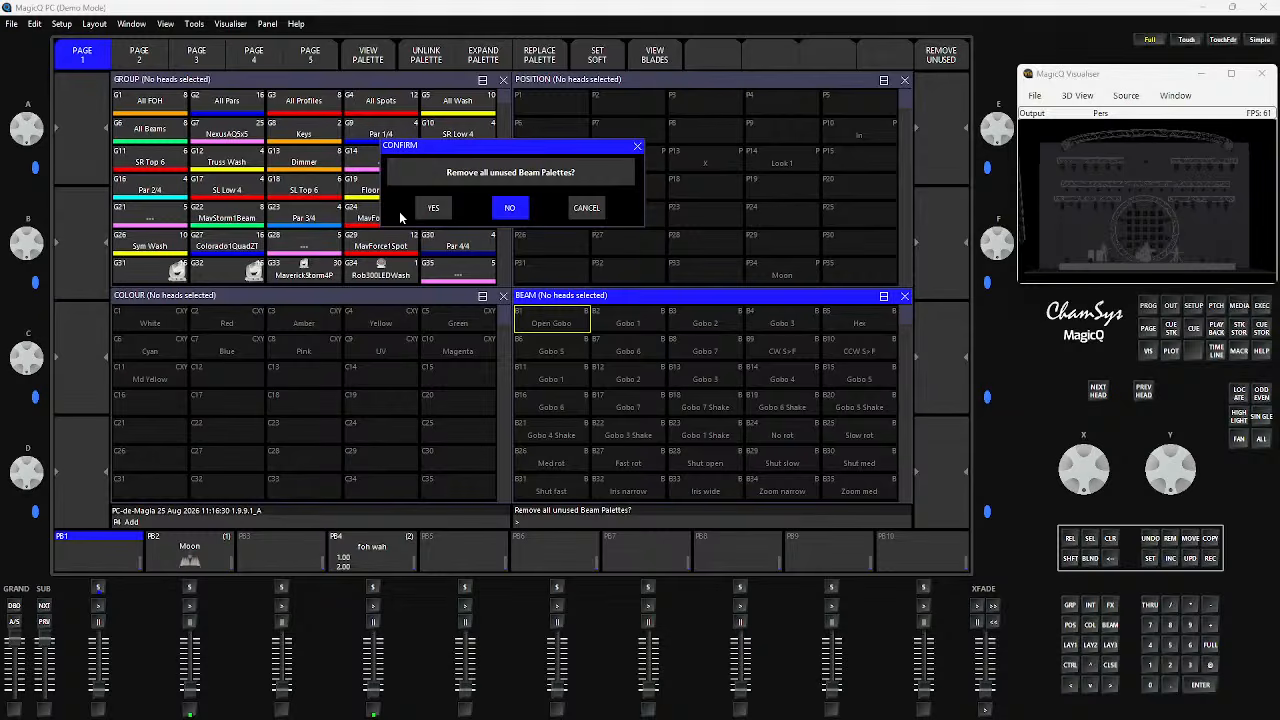
{"action": "left_click", "coordinate": [433, 209]}
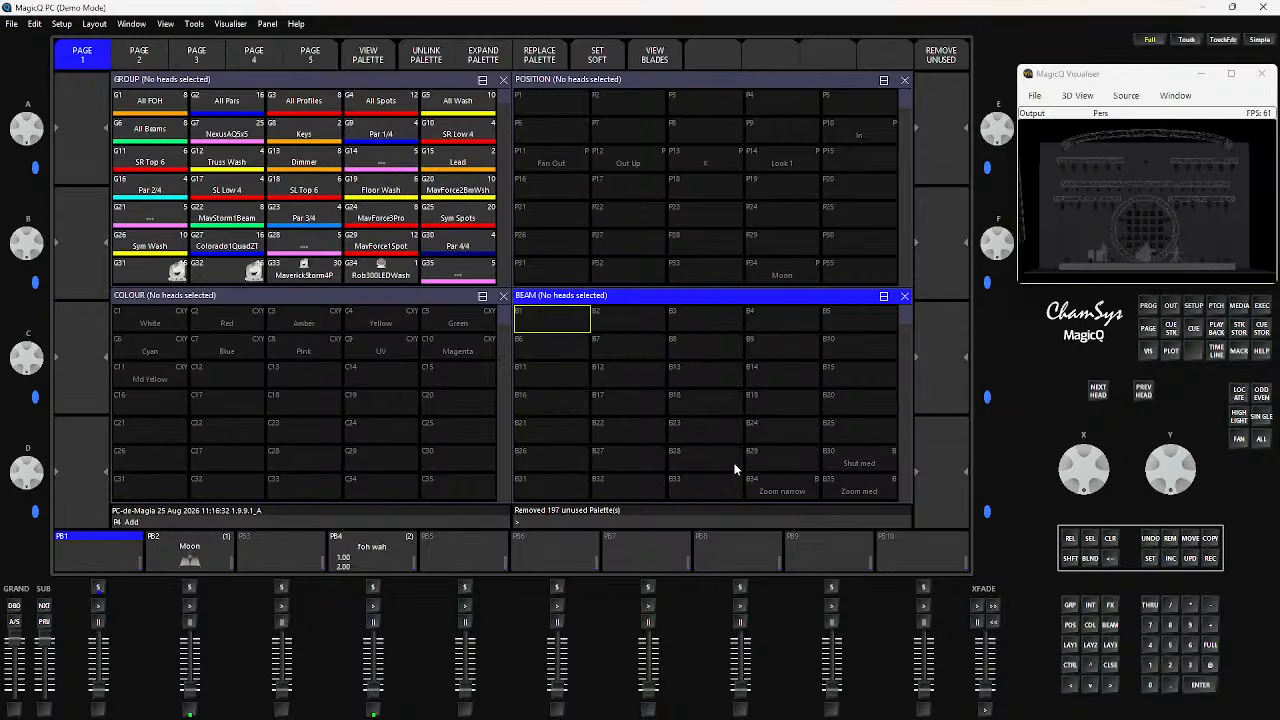
Examine the remaining beam palettes down to the high palette numbers and undo the removal of the unused beam palettes
{"action": "scroll", "coordinate": [734, 468], "scroll_direction": "down", "scroll_amount": 6}
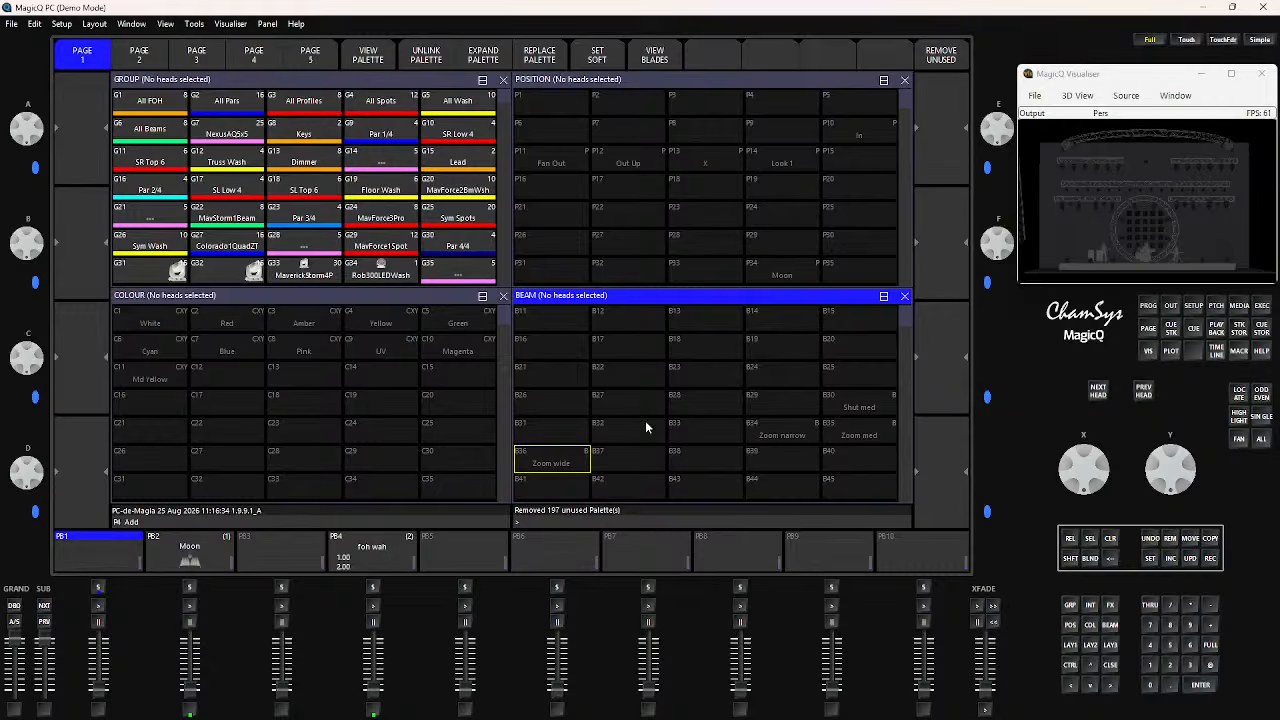
{"action": "scroll", "coordinate": [776, 438], "scroll_direction": "up", "scroll_amount": 7}
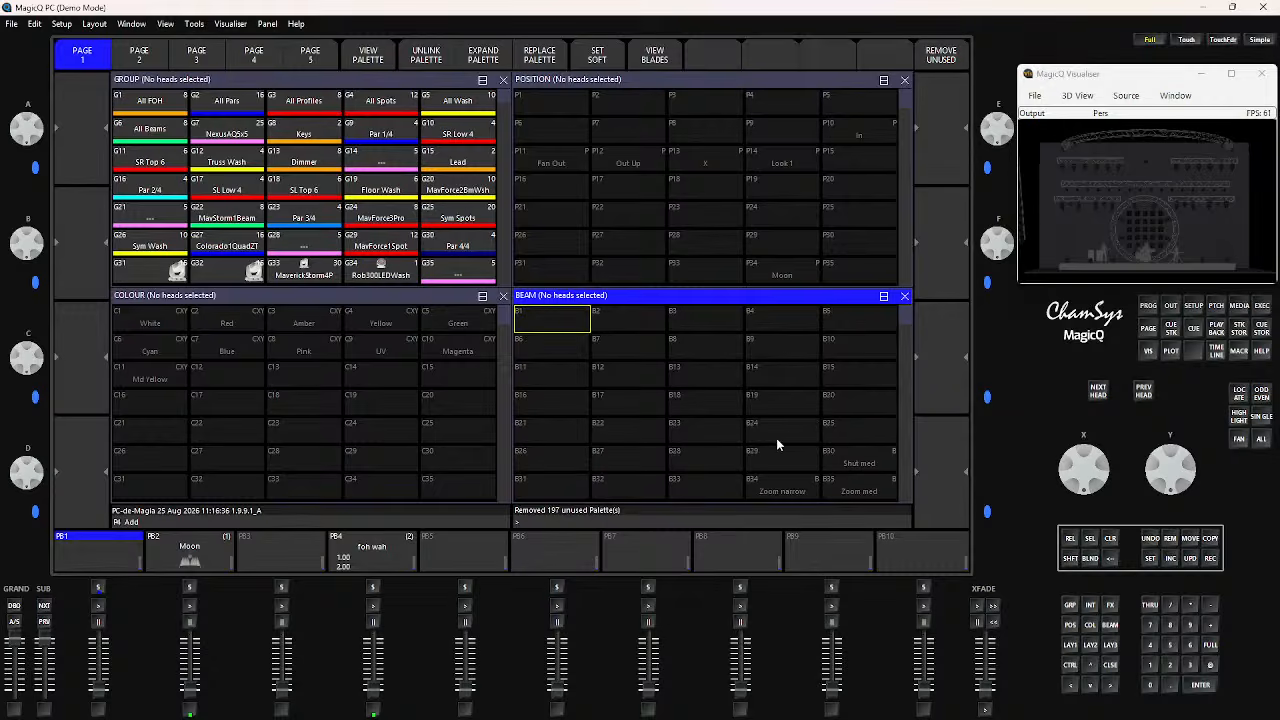
{"action": "scroll", "coordinate": [743, 445], "scroll_direction": "down", "scroll_amount": 20}
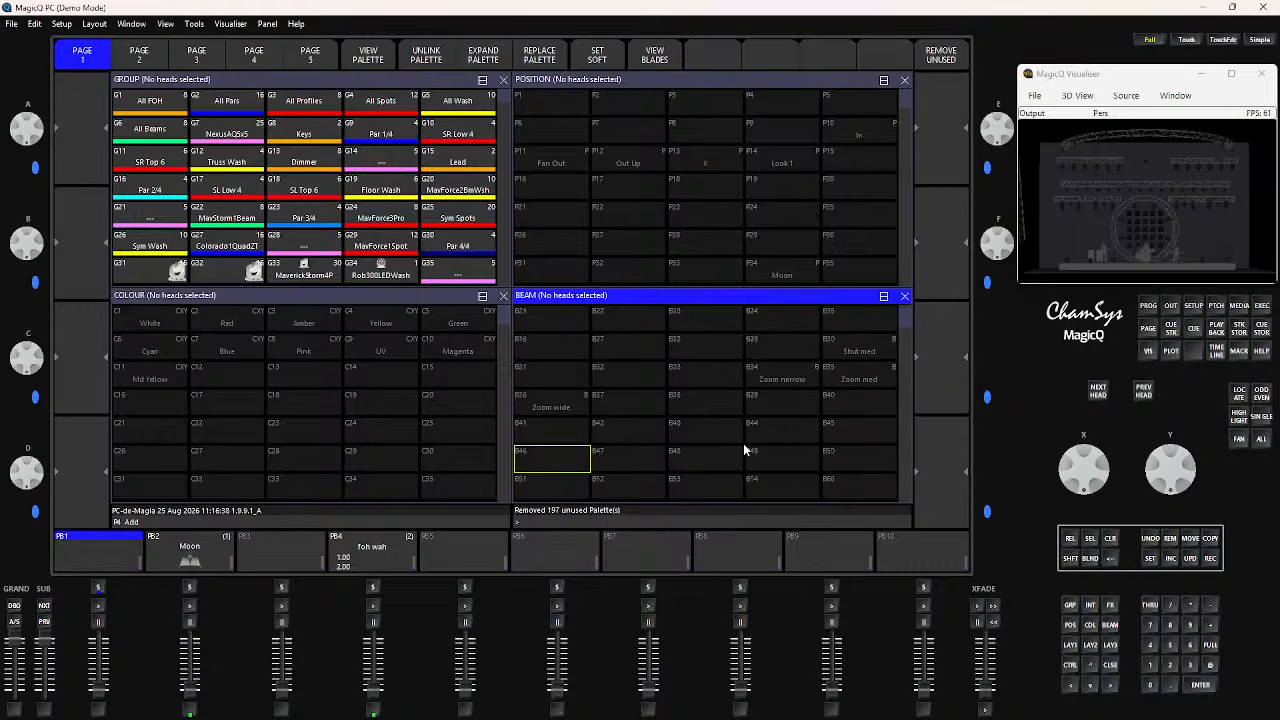
{"action": "scroll", "coordinate": [745, 447], "scroll_direction": "down", "scroll_amount": 20}
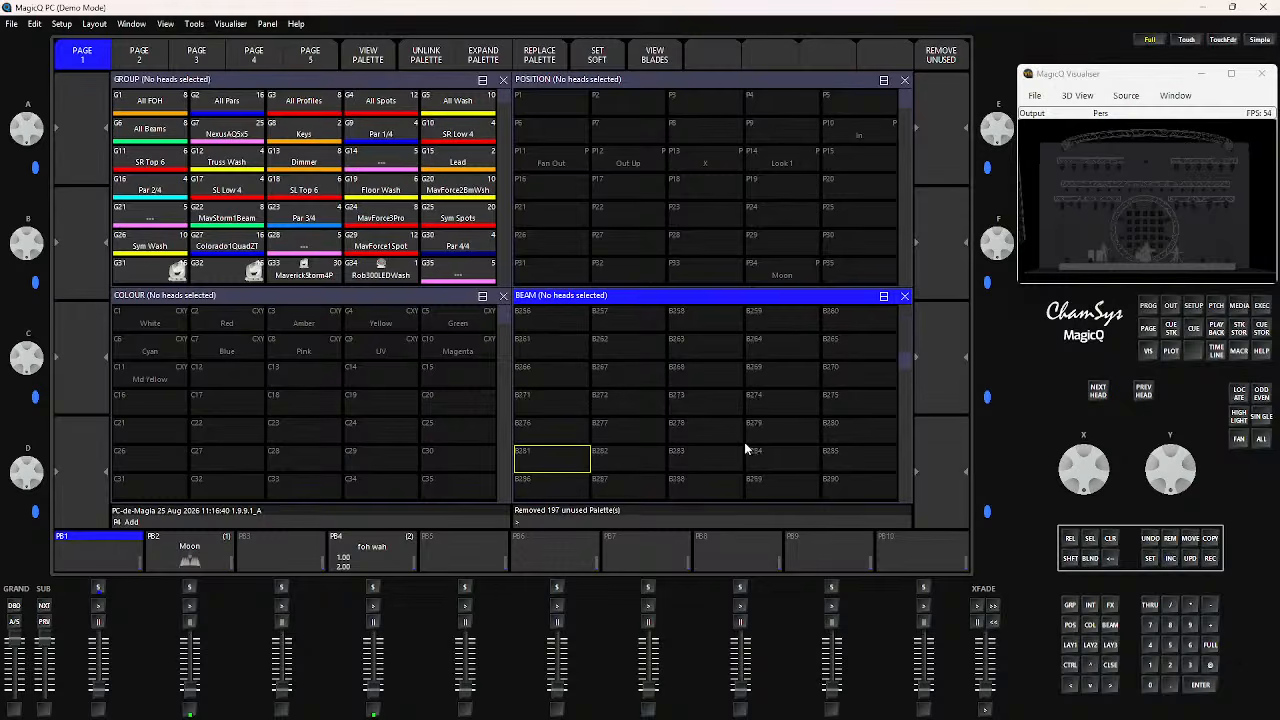
{"action": "scroll", "coordinate": [745, 447], "scroll_direction": "up", "scroll_amount": 20}
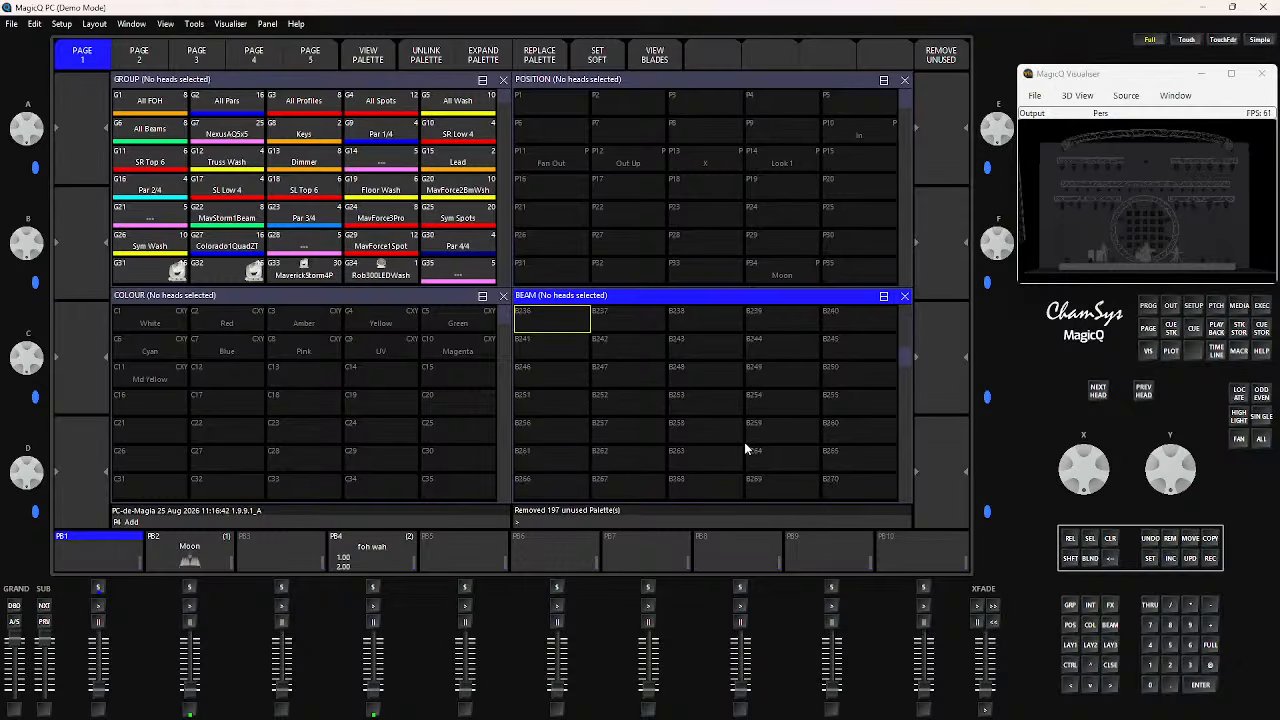
{"action": "scroll", "coordinate": [745, 449], "scroll_direction": "down", "scroll_amount": 20}
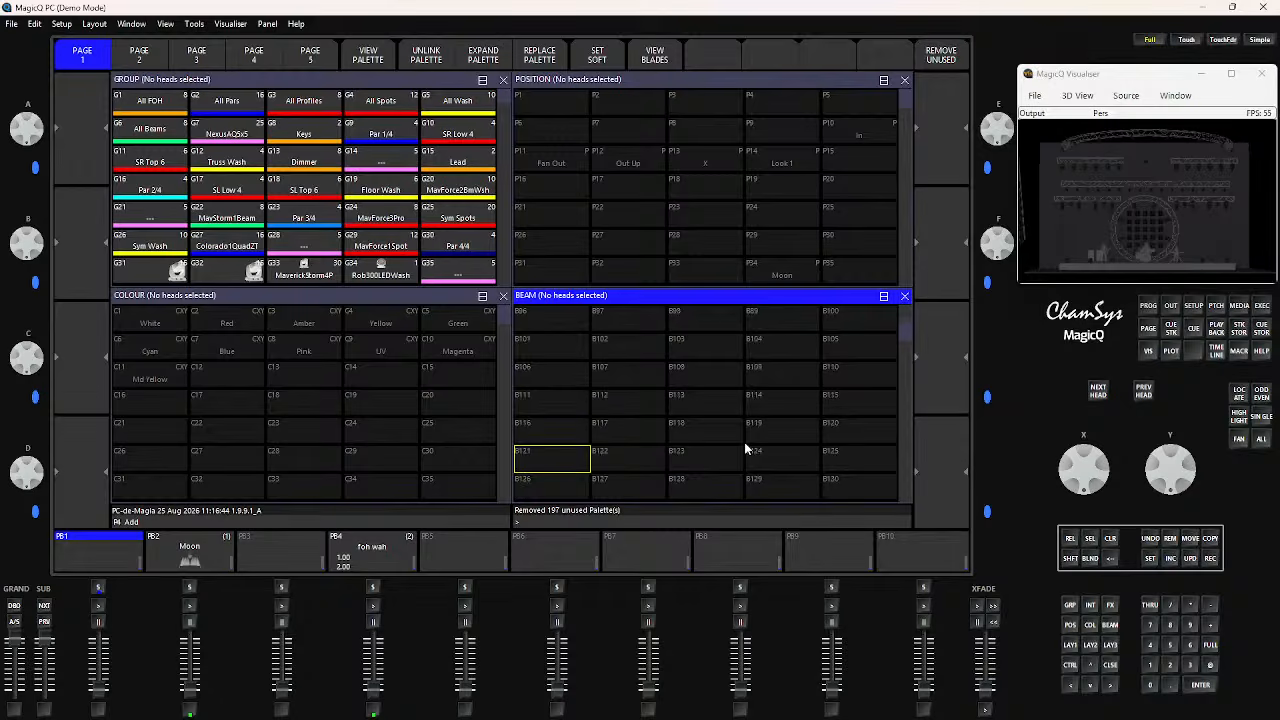
{"action": "scroll", "coordinate": [744, 445], "scroll_direction": "down", "scroll_amount": 11}
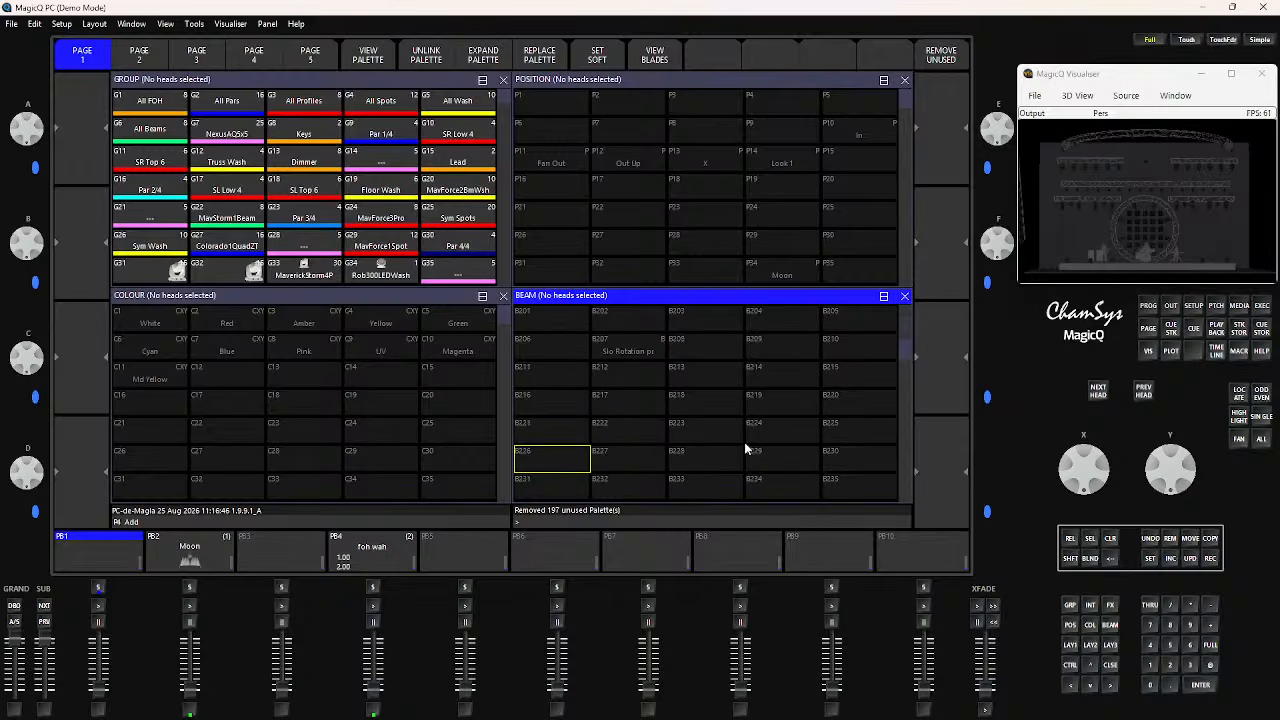
{"action": "scroll", "coordinate": [643, 357], "scroll_direction": "up", "scroll_amount": 20}
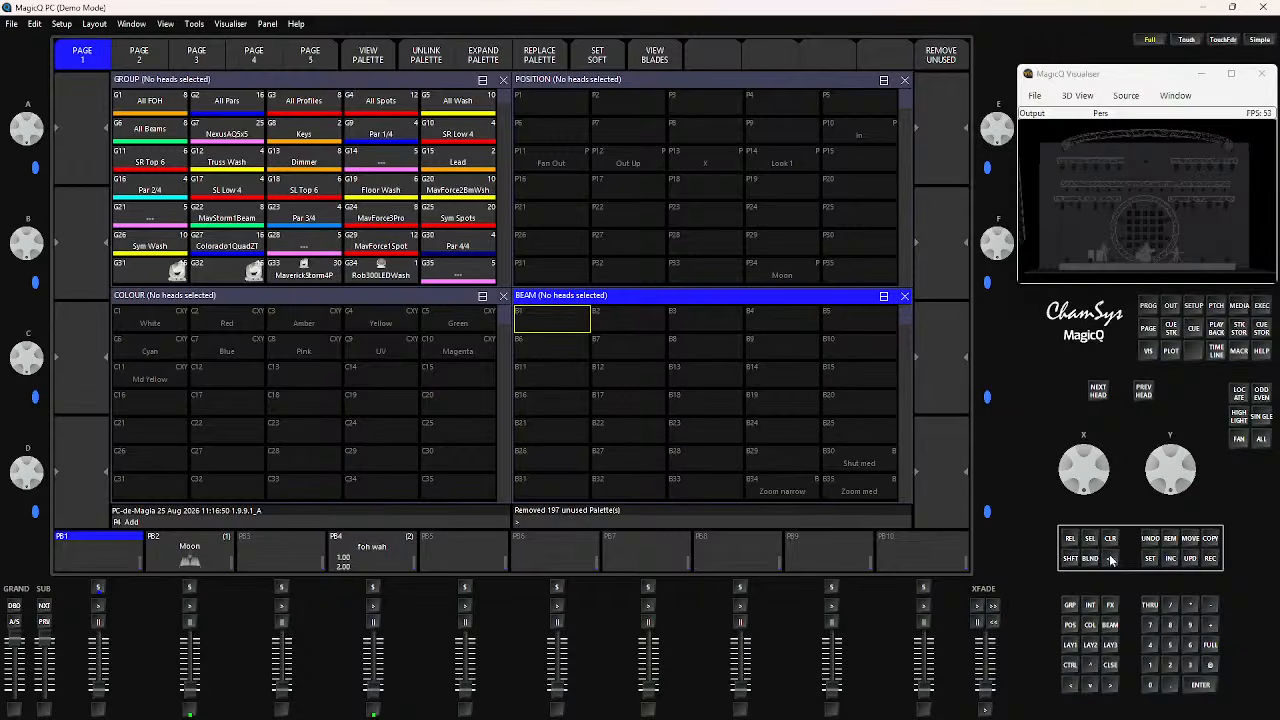
{"action": "left_click", "coordinate": [1160, 539]}
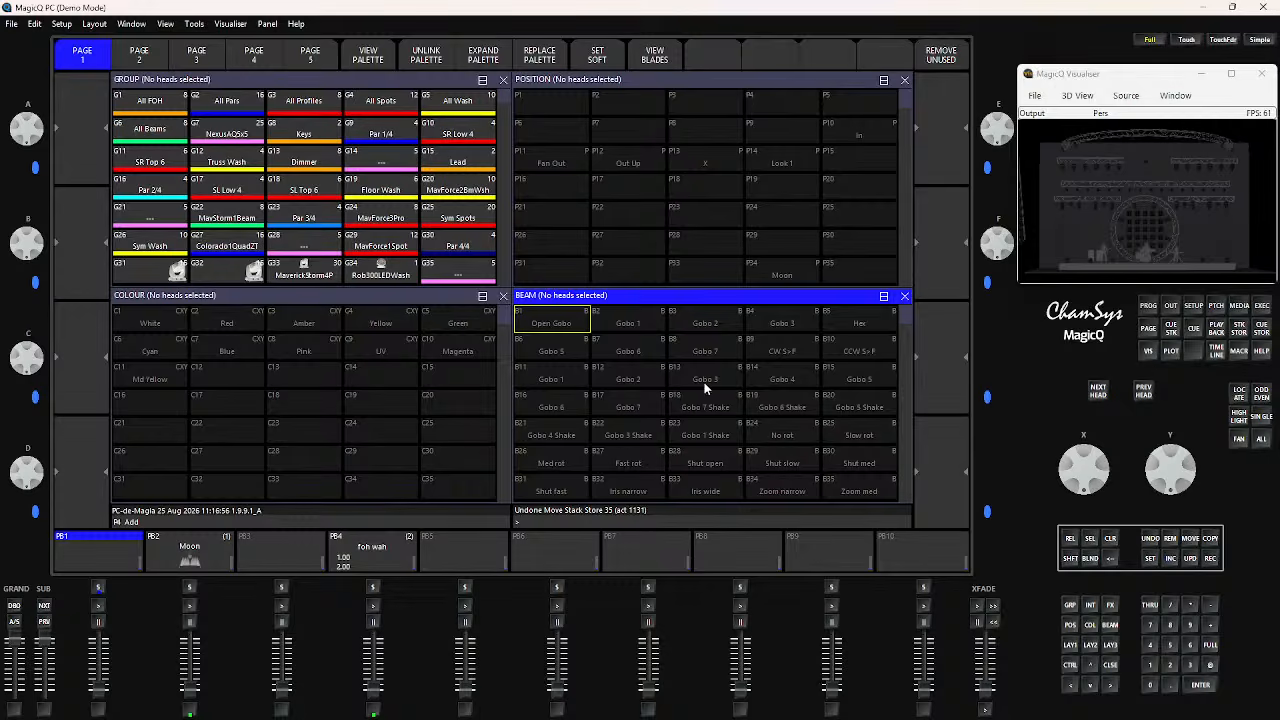
View the patched heads and bring up the colour, beam and position palettes over the patch
{"action": "left_click", "coordinate": [1216, 306]}
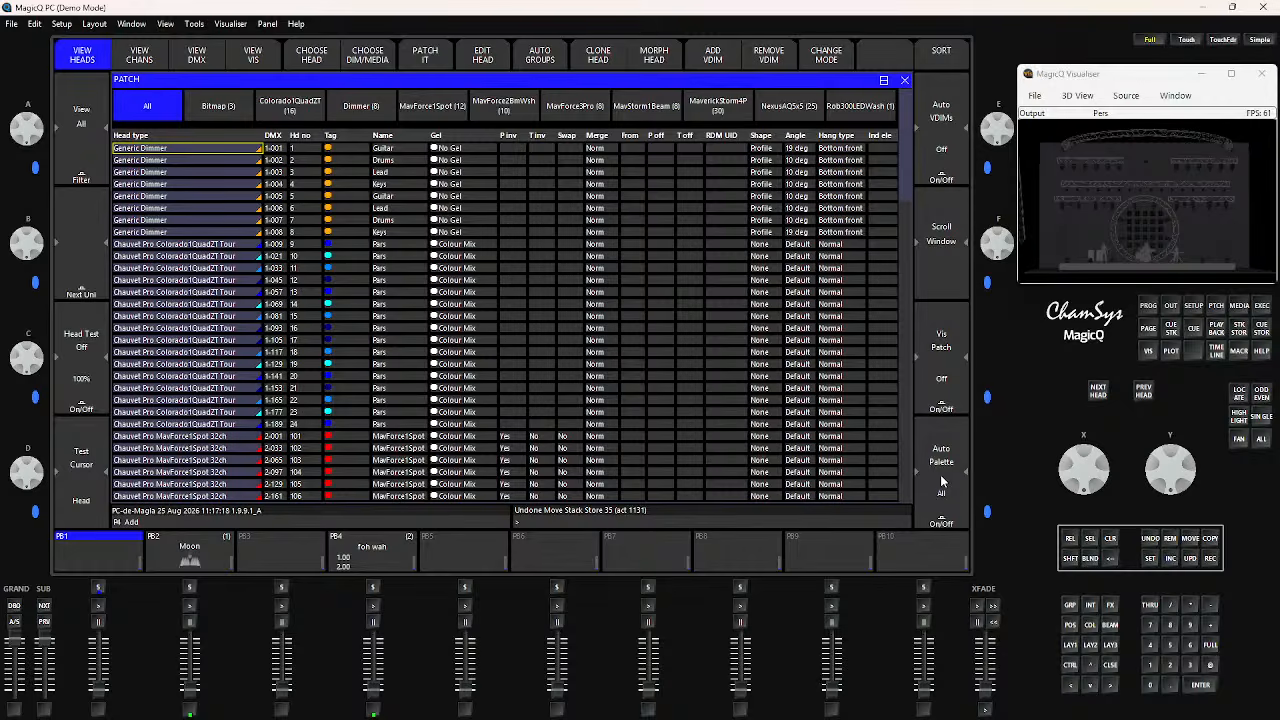
{"action": "left_click", "coordinate": [1090, 629]}
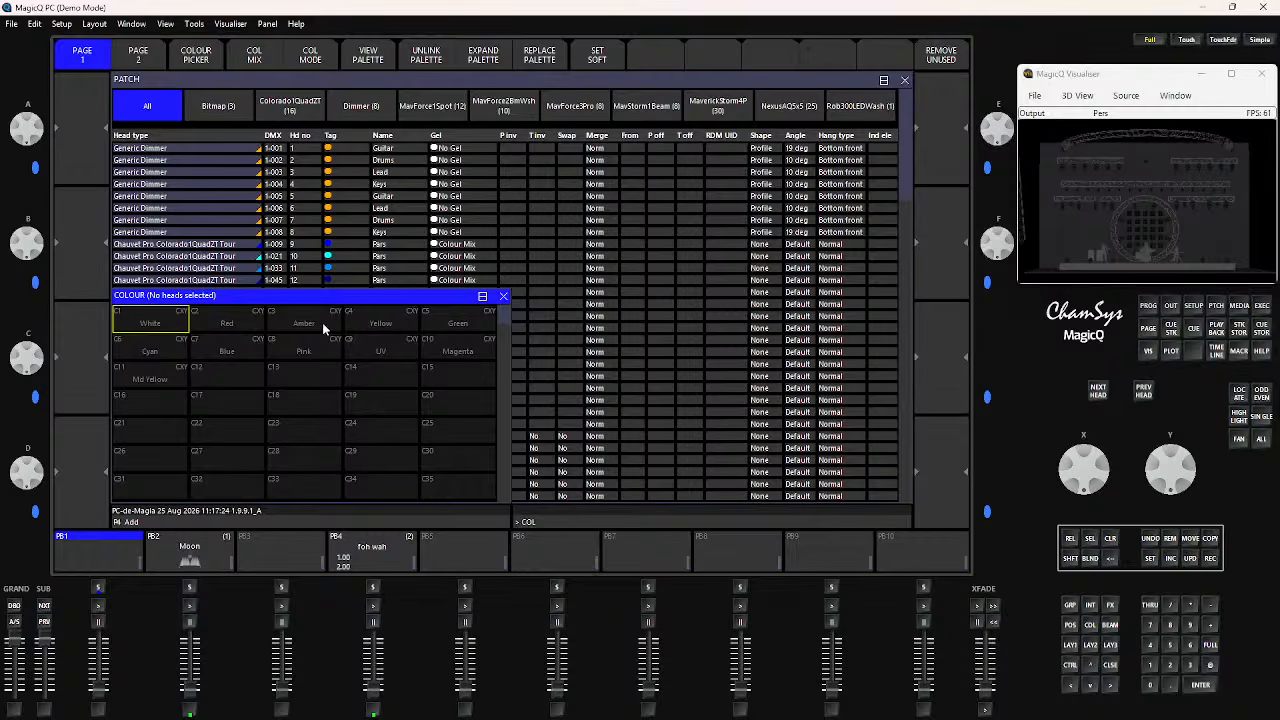
{"action": "left_click", "coordinate": [1110, 625]}
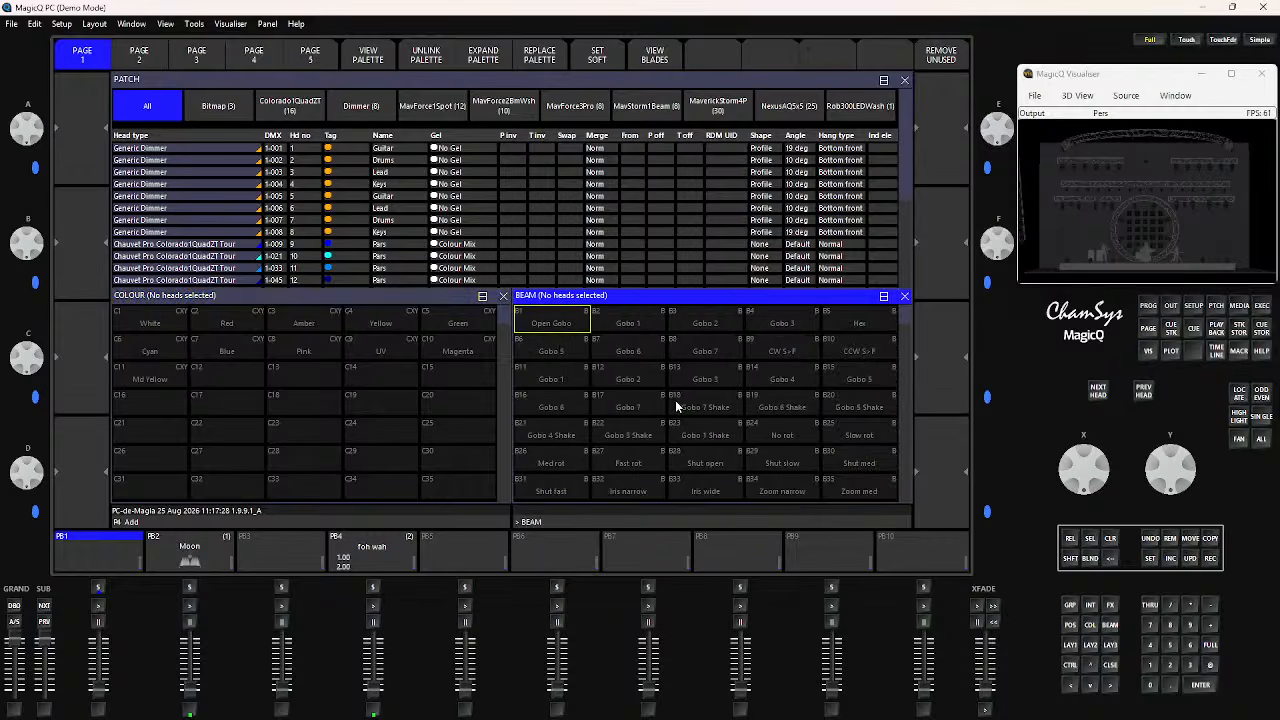
{"action": "scroll", "coordinate": [683, 401], "scroll_direction": "down", "scroll_amount": 6}
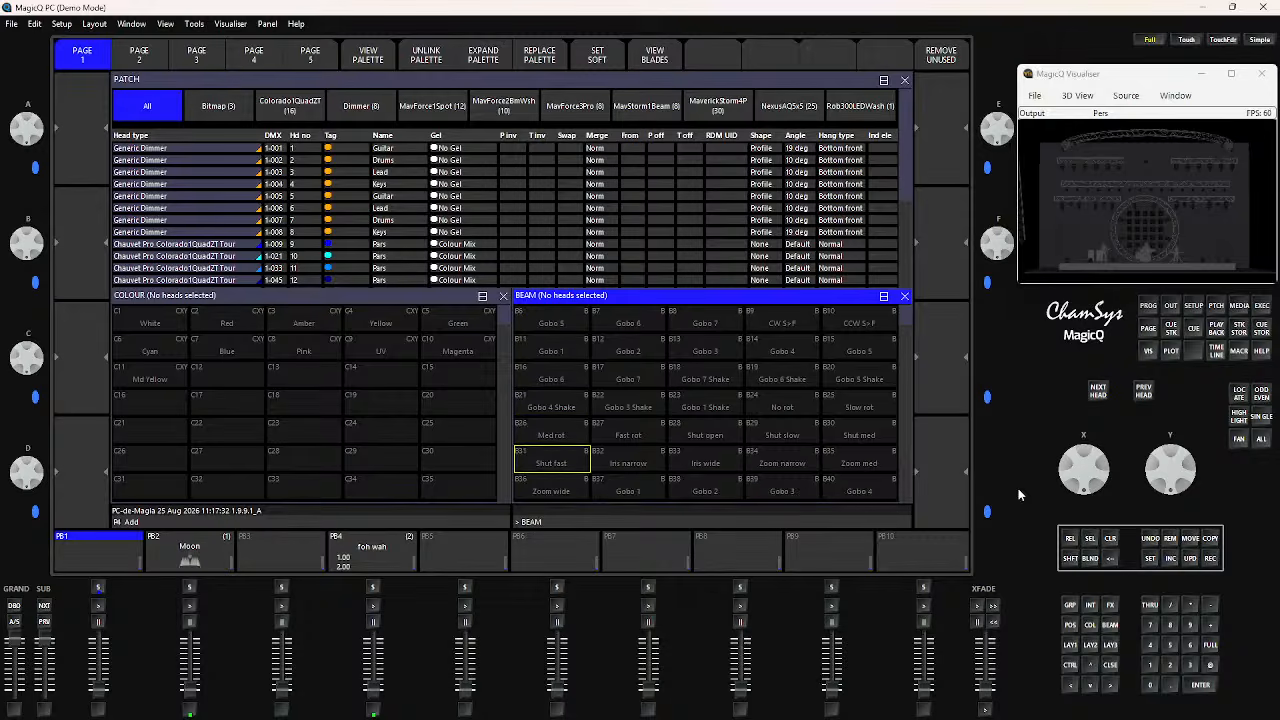
{"action": "left_click", "coordinate": [1070, 625]}
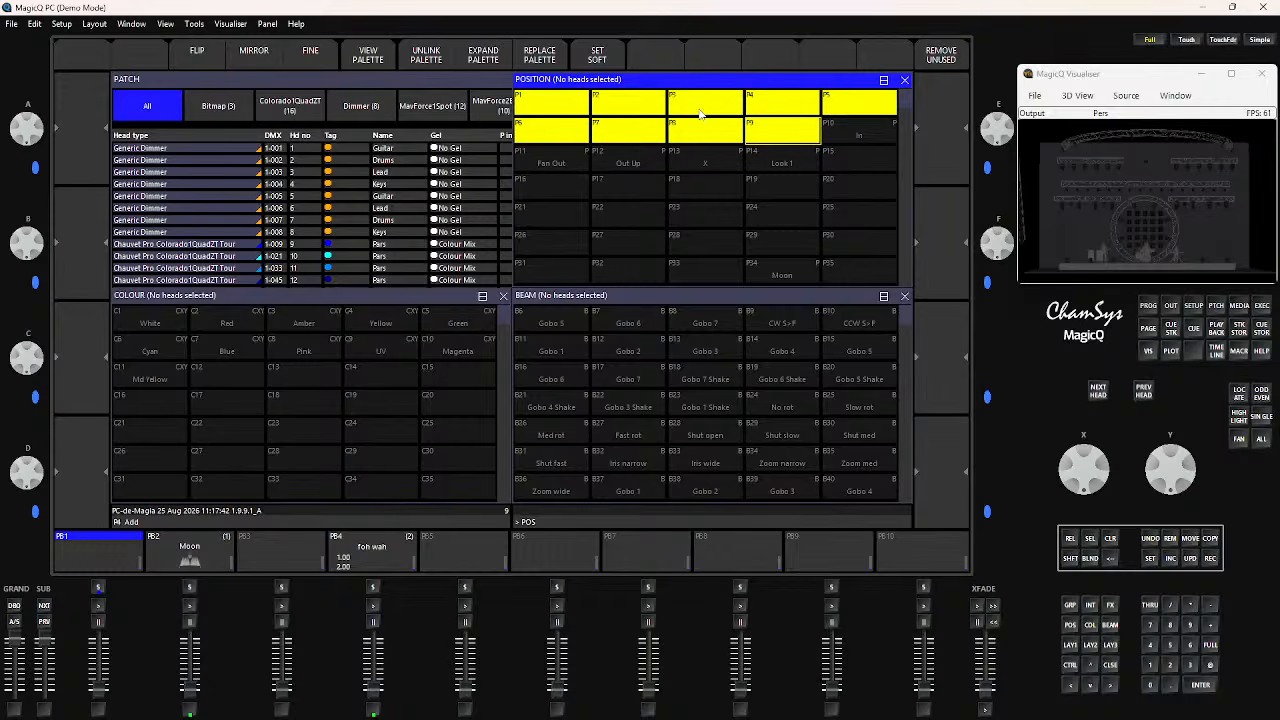
Set the patch's auto palettes to generate only Col instead of All
{"action": "left_click", "coordinate": [1216, 309]}
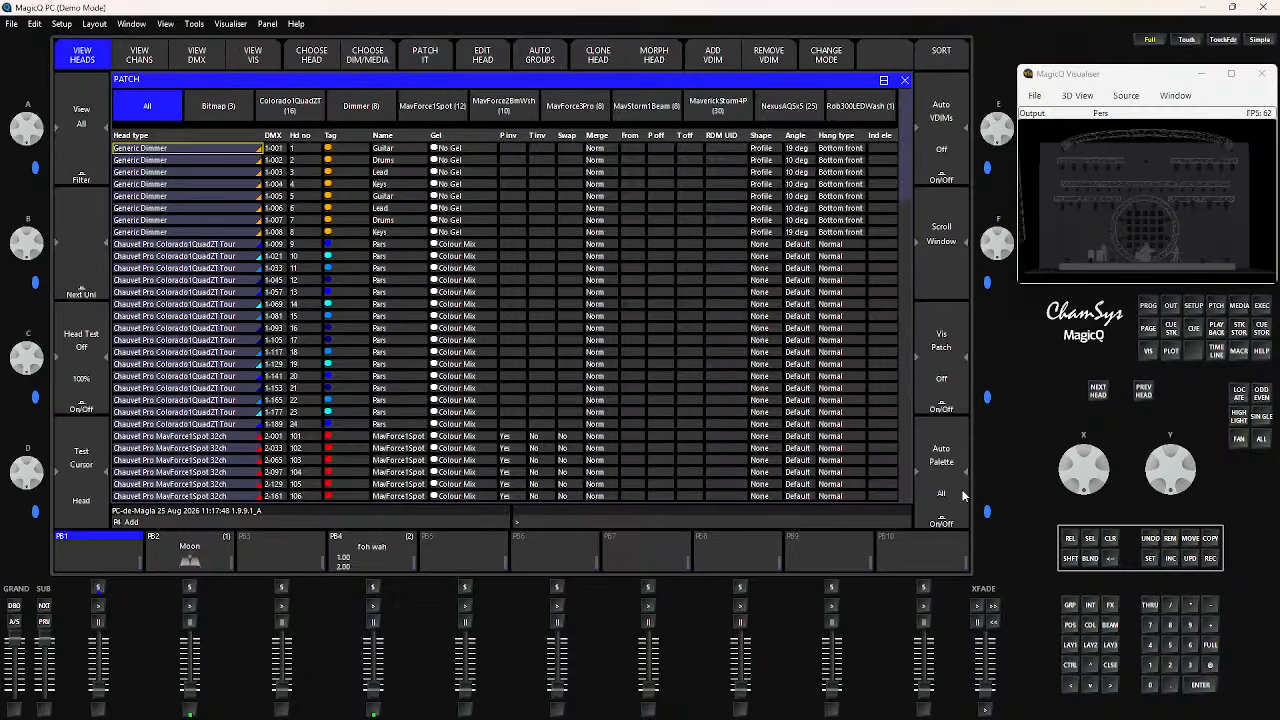
{"action": "left_click", "coordinate": [941, 462]}
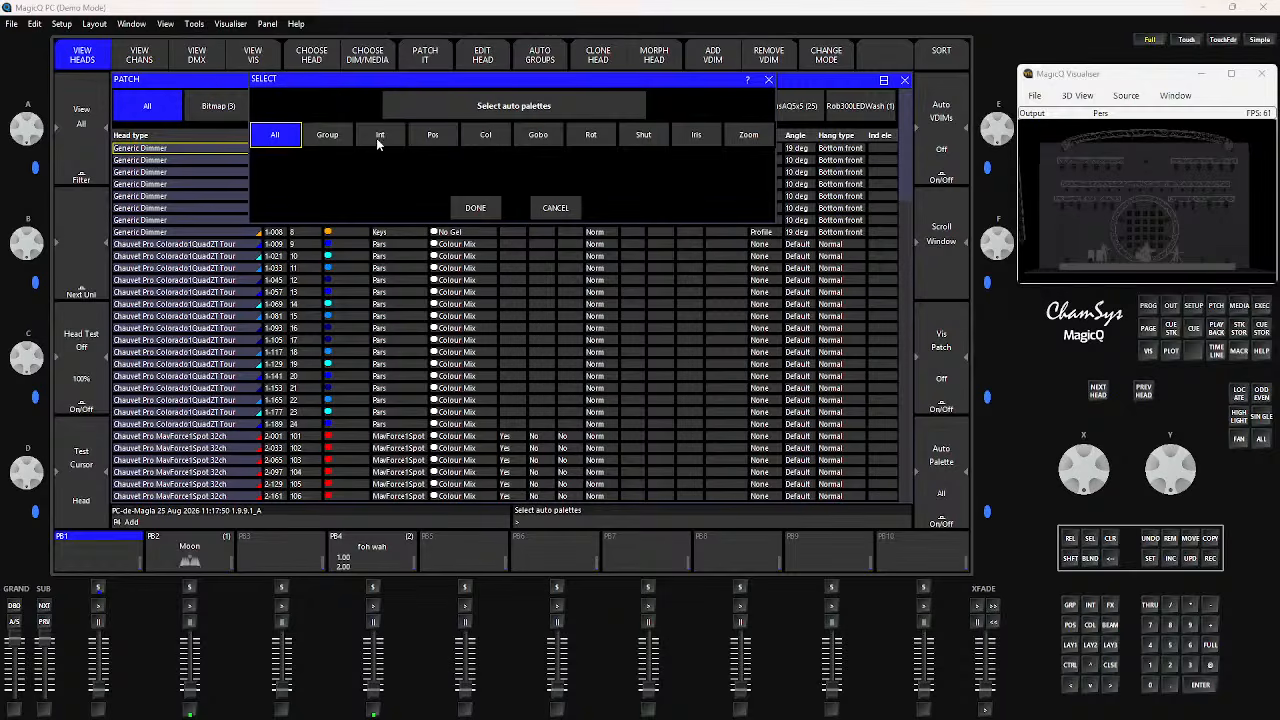
{"action": "left_click", "coordinate": [487, 135]}
{"action": "left_click", "coordinate": [270, 137]}
{"action": "left_click", "coordinate": [475, 207]}
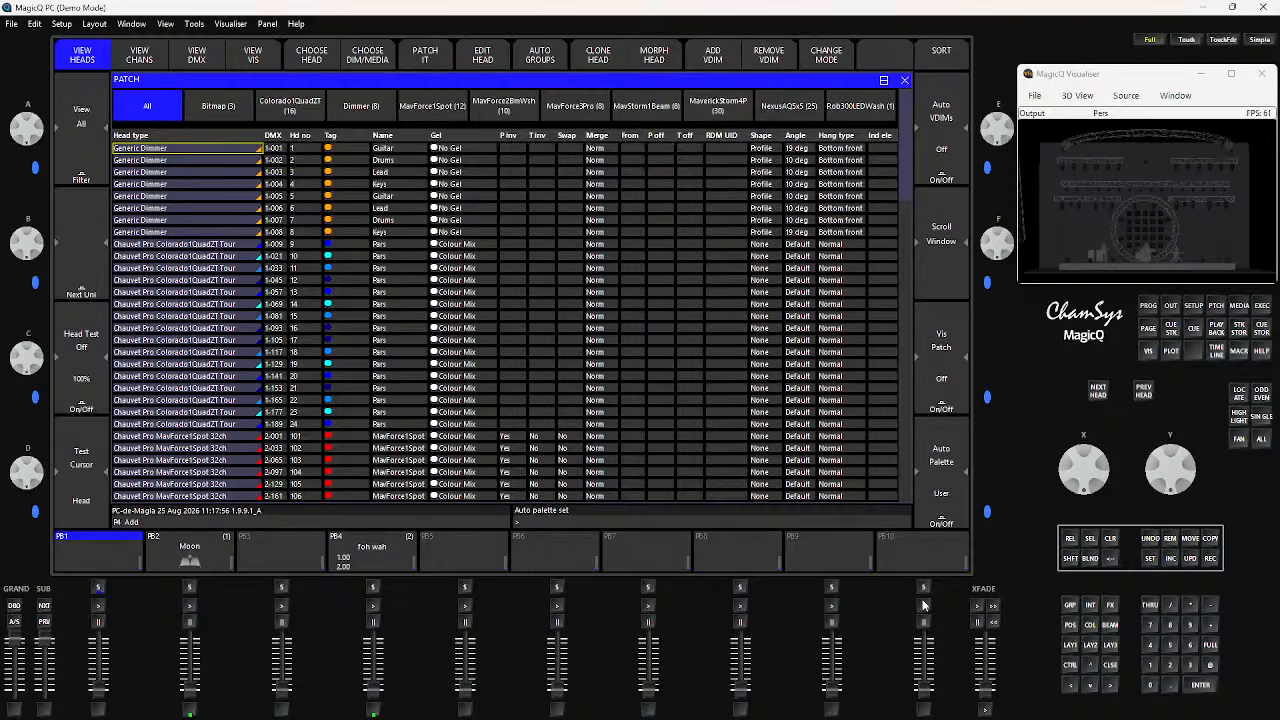
Turn auto palette generation off by deselecting the Col type
{"action": "left_click", "coordinate": [945, 505]}
{"action": "left_click", "coordinate": [487, 137]}
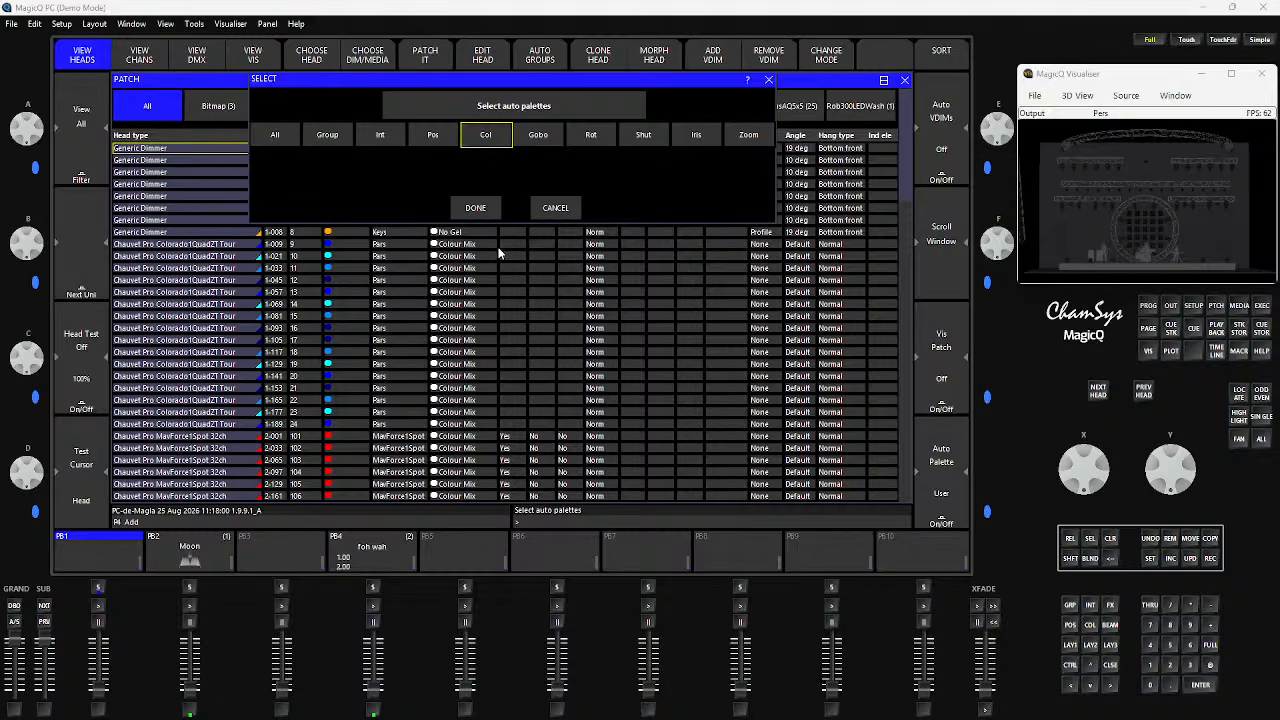
{"action": "left_click", "coordinate": [475, 207]}
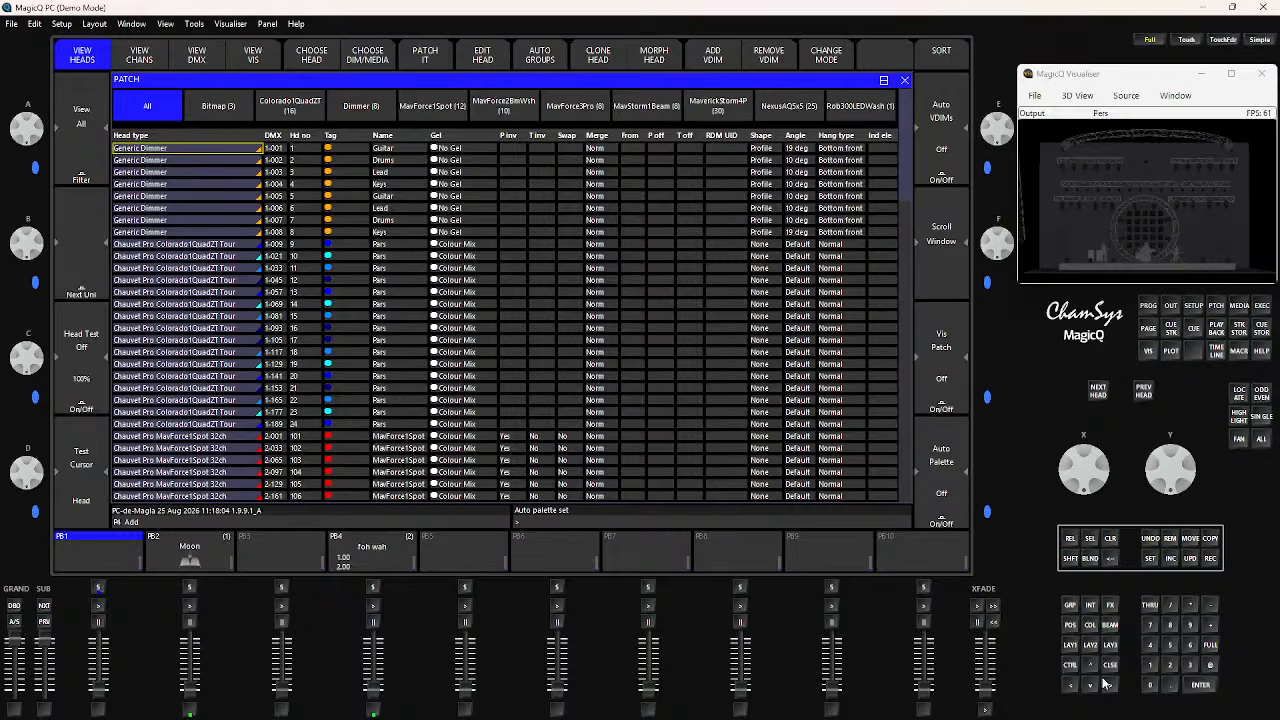
Recall the group and palette layout, highlight colour palettes C1 White to C10 Magenta and clear the highlight
{"action": "left_click", "coordinate": [1066, 646]}
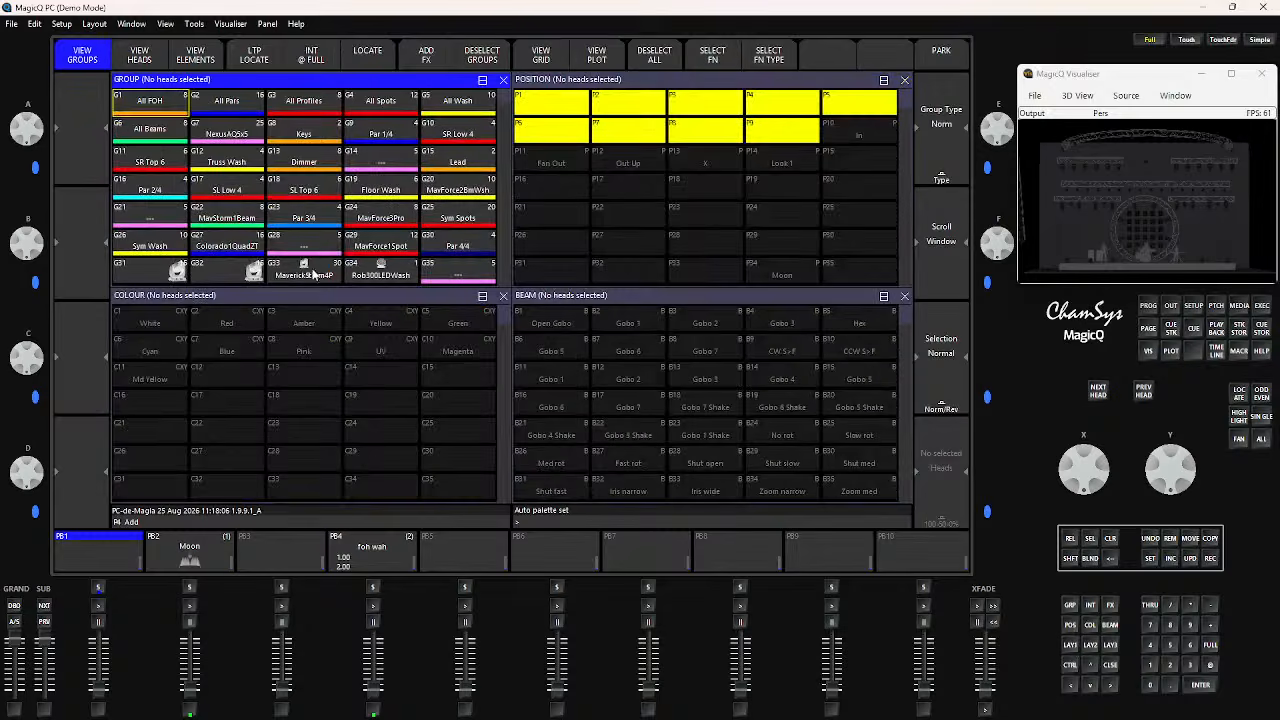
{"action": "left_click", "coordinate": [559, 227]}
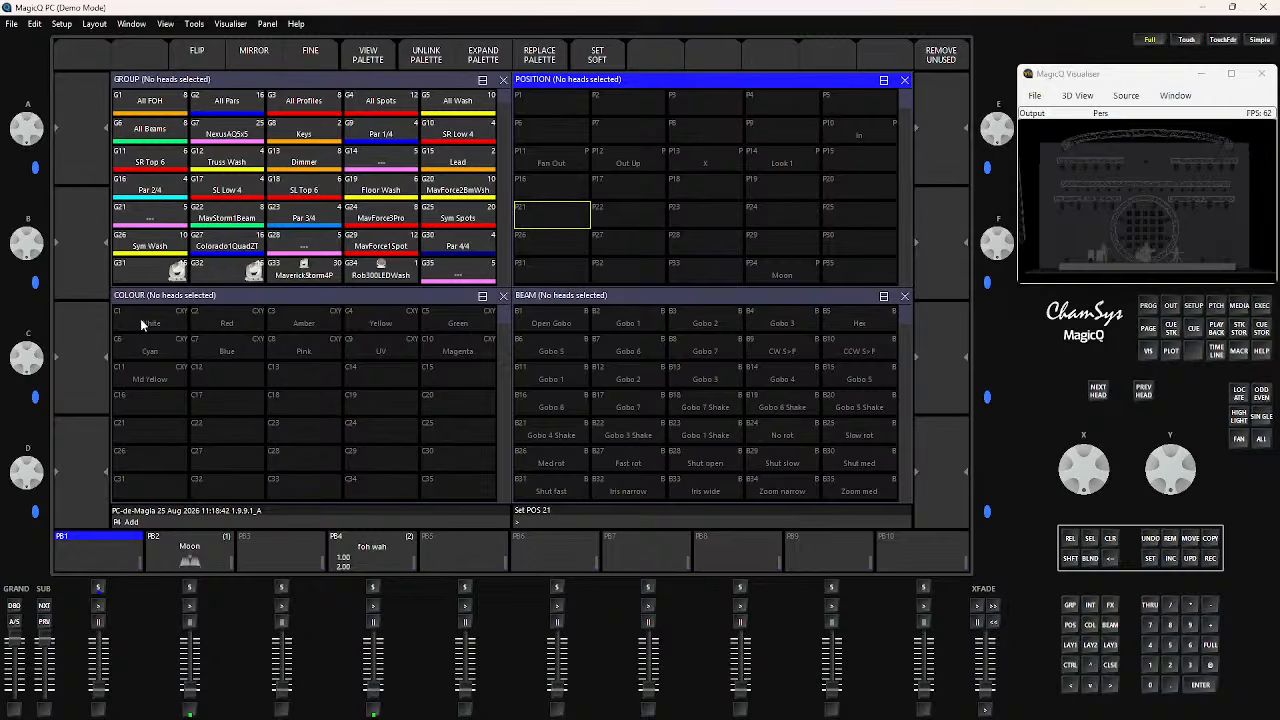
{"action": "left_click_drag", "start_coordinate": [152, 324], "coordinate": [445, 355]}
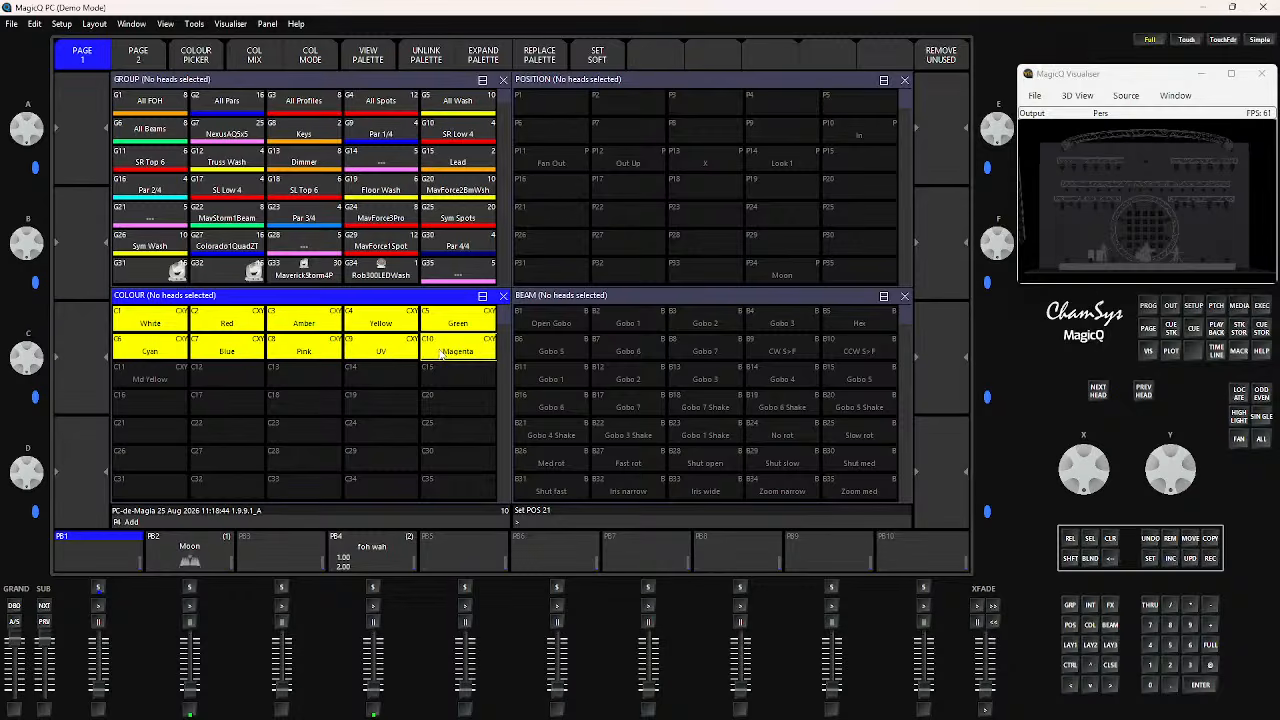
{"action": "left_click", "coordinate": [212, 330]}
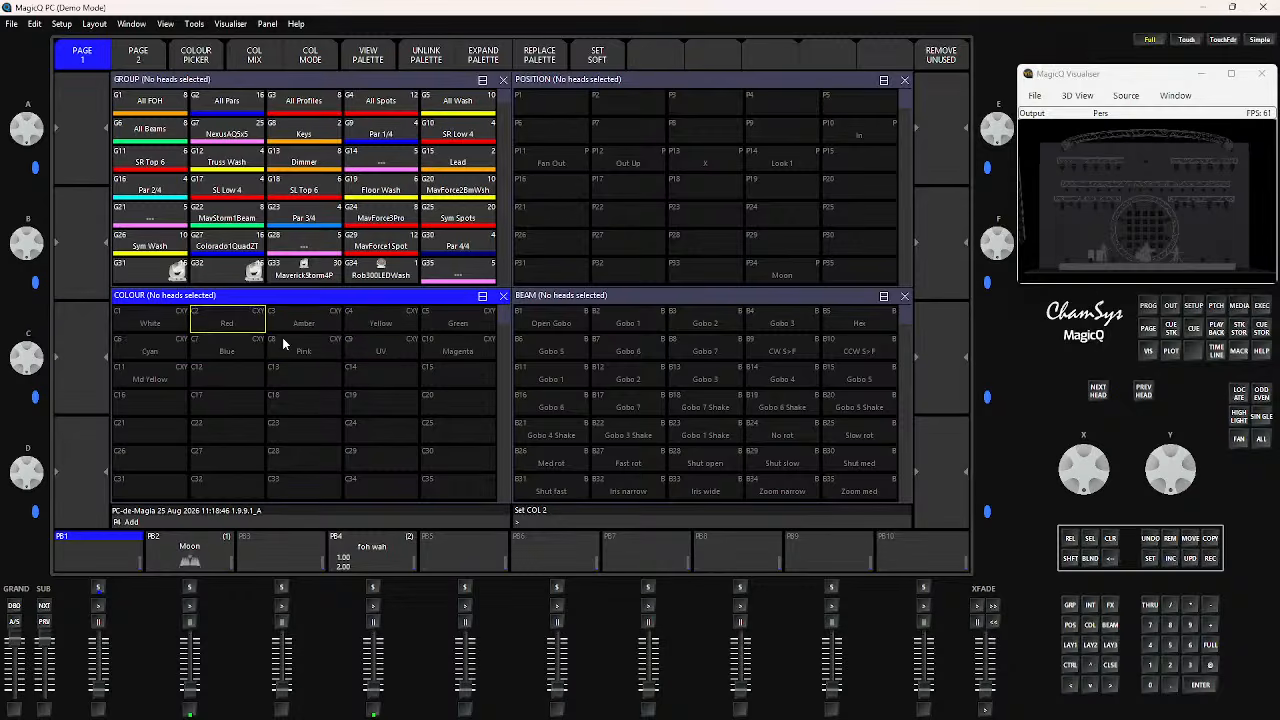
Enable auto palettes for the Col type only in the patch
{"action": "left_click", "coordinate": [1215, 309]}
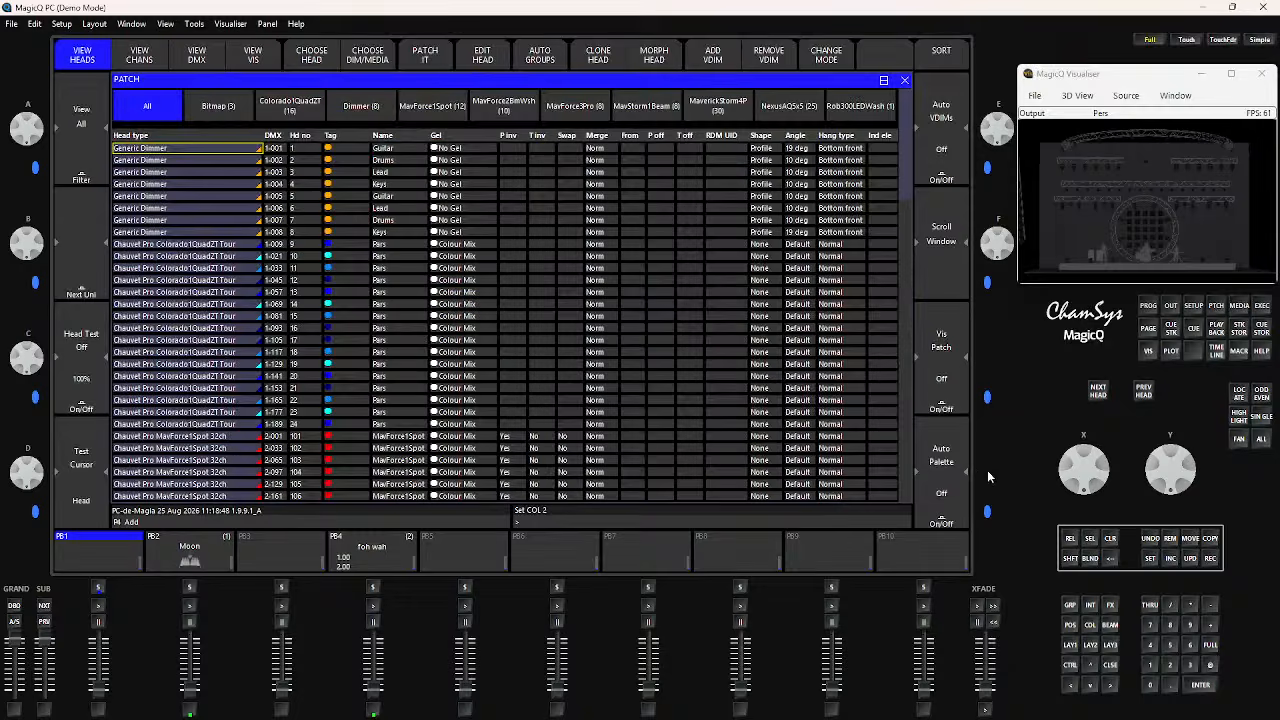
{"action": "left_click", "coordinate": [943, 466]}
{"action": "left_click", "coordinate": [467, 137]}
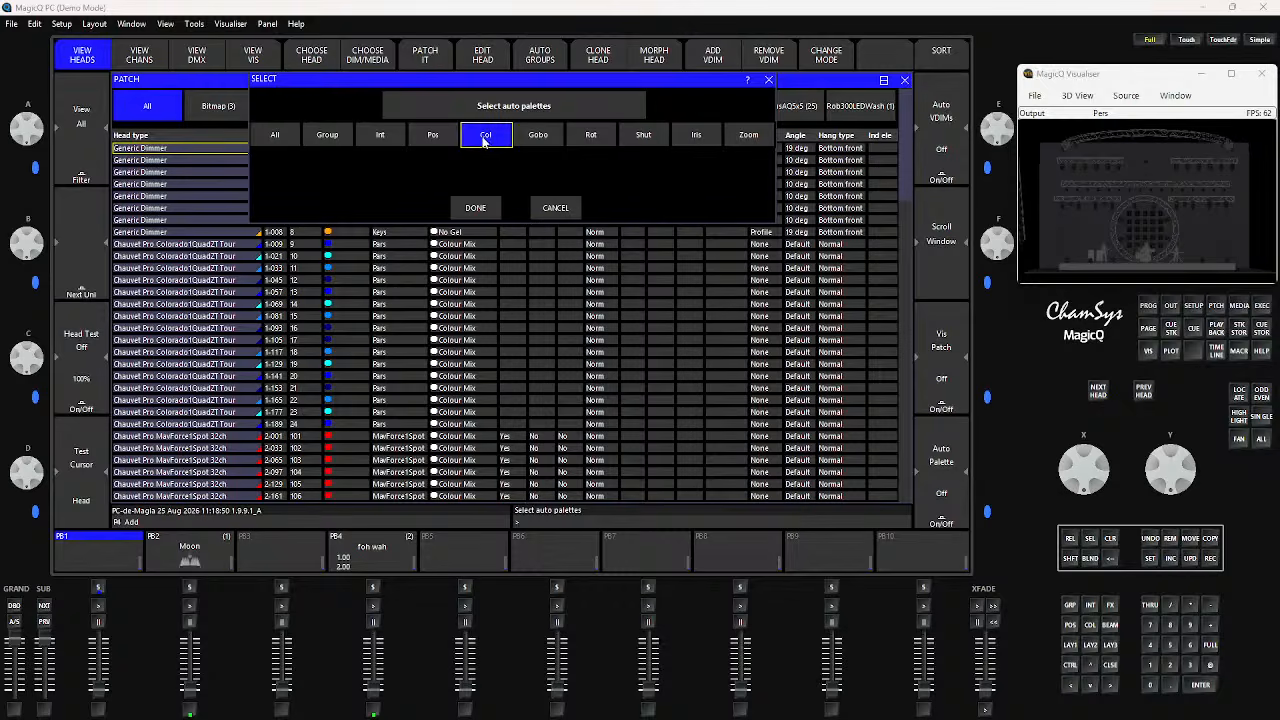
{"action": "left_click", "coordinate": [470, 210]}
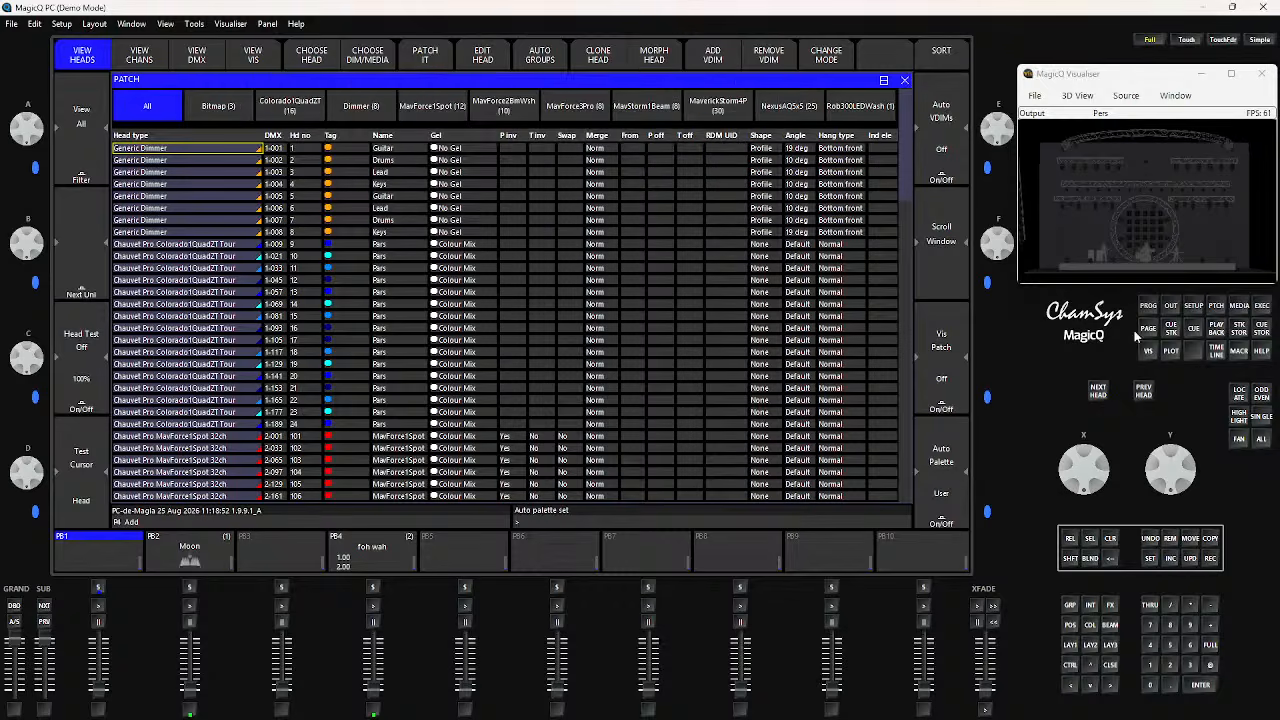
Highlight colour palettes C1 White to C10 Magenta in the palette layout and view page 3 of the Execute window
{"action": "left_click", "coordinate": [1070, 646]}
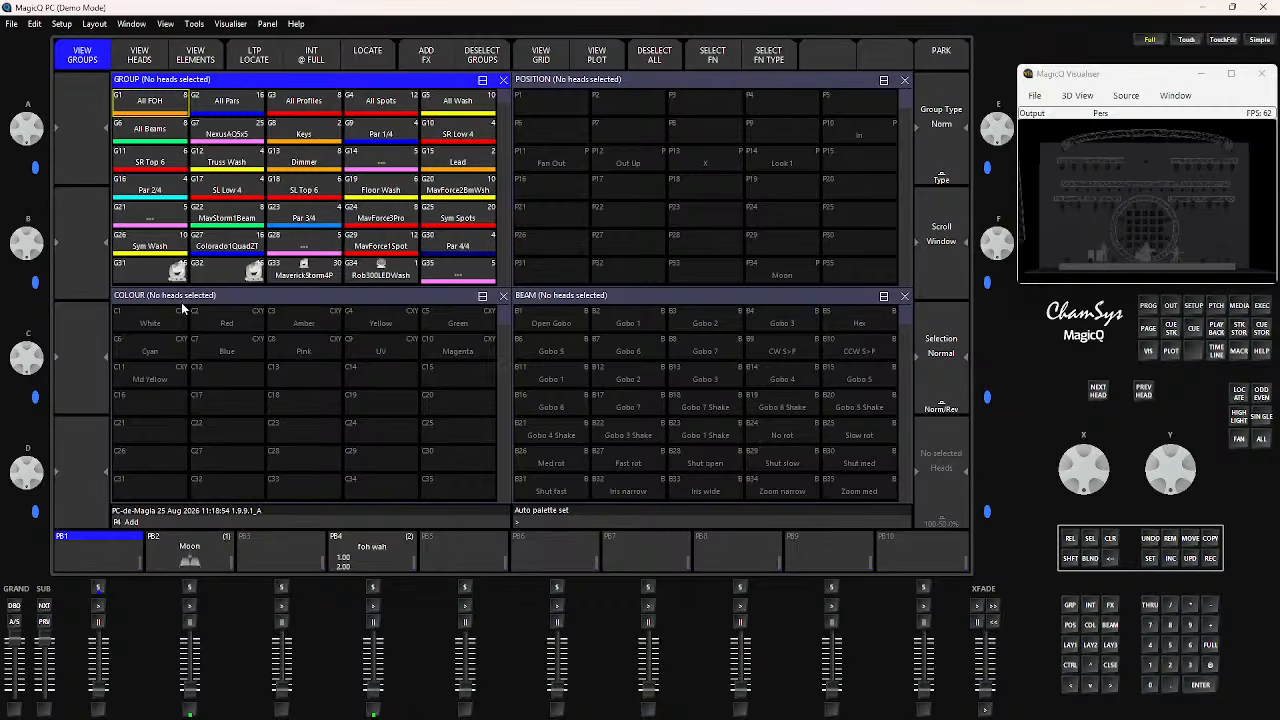
{"action": "left_click", "coordinate": [140, 321]}
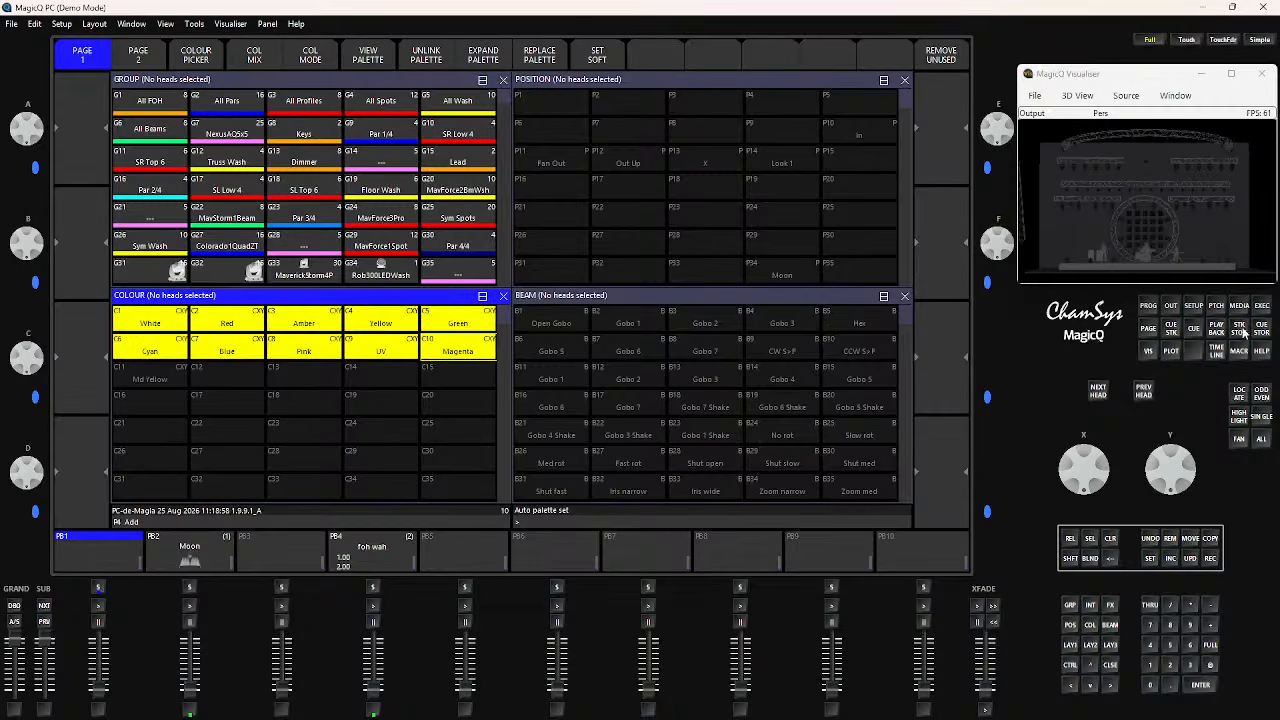
{"action": "left_click", "coordinate": [1261, 308]}
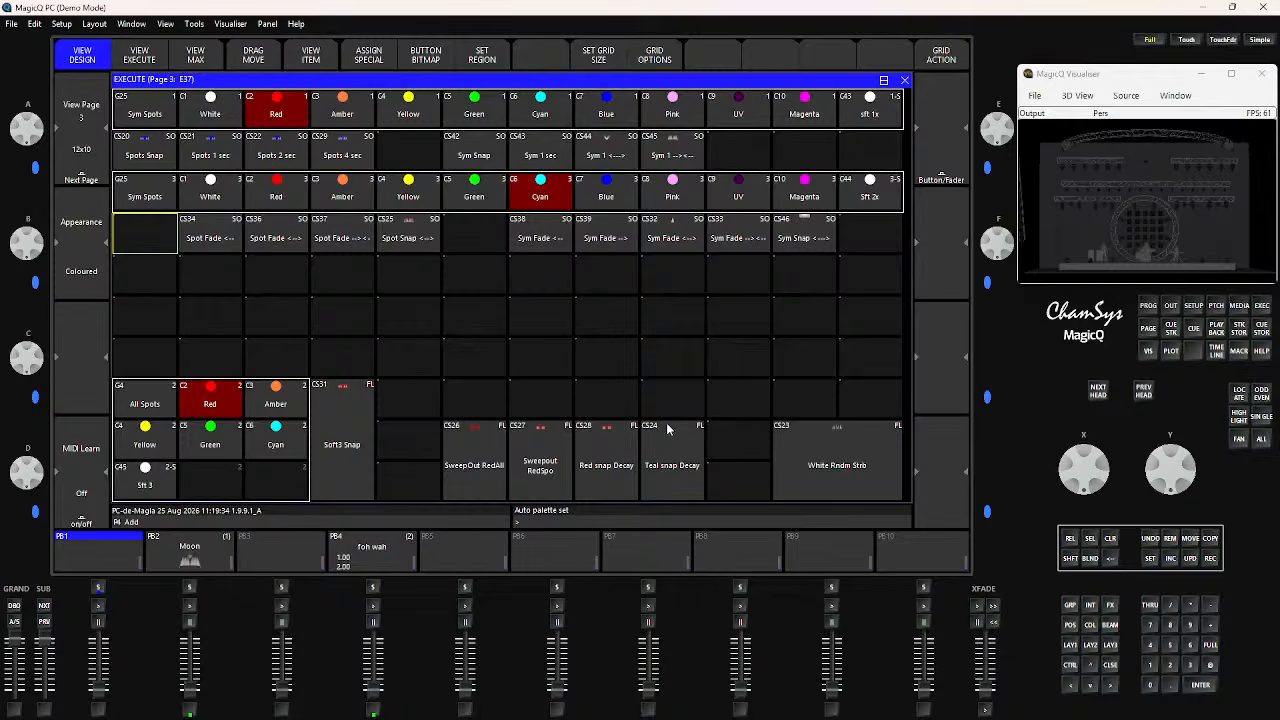
Select the Rob300LEDWash group in the palette layout and view the Soft 1 to Soft 3 colour palettes
{"action": "left_click", "coordinate": [1071, 647]}
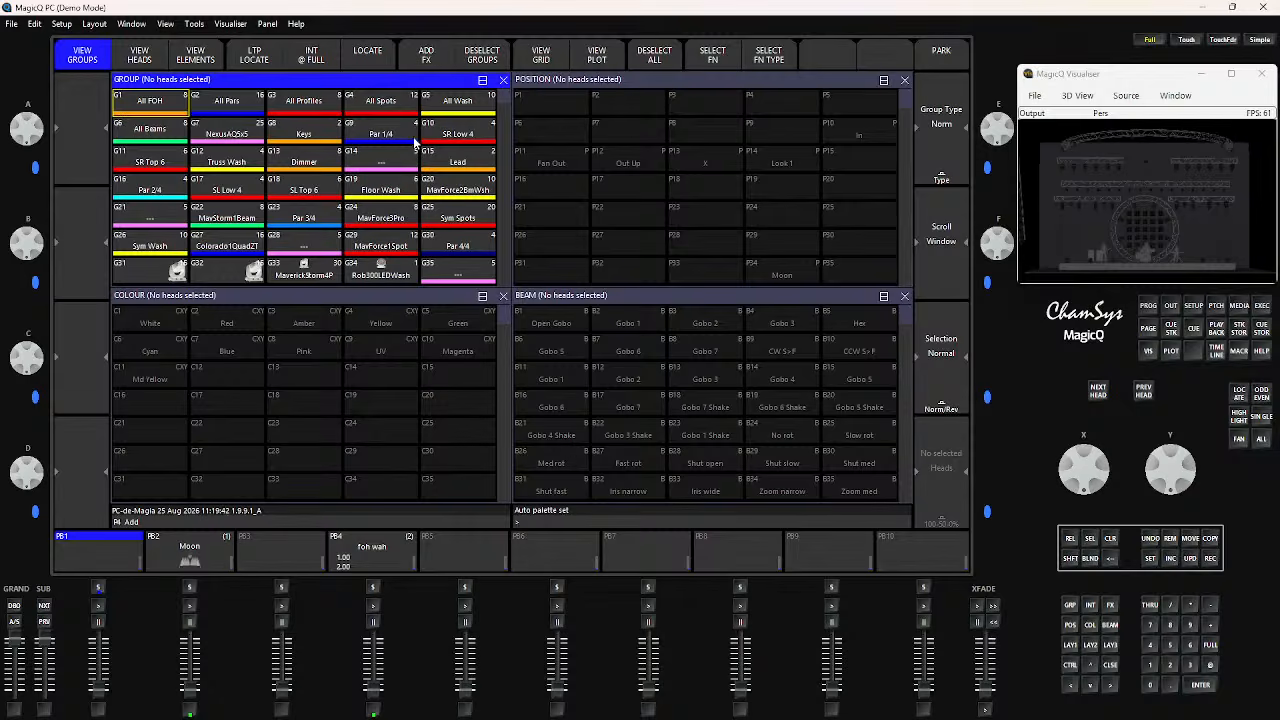
{"action": "left_click", "coordinate": [380, 278]}
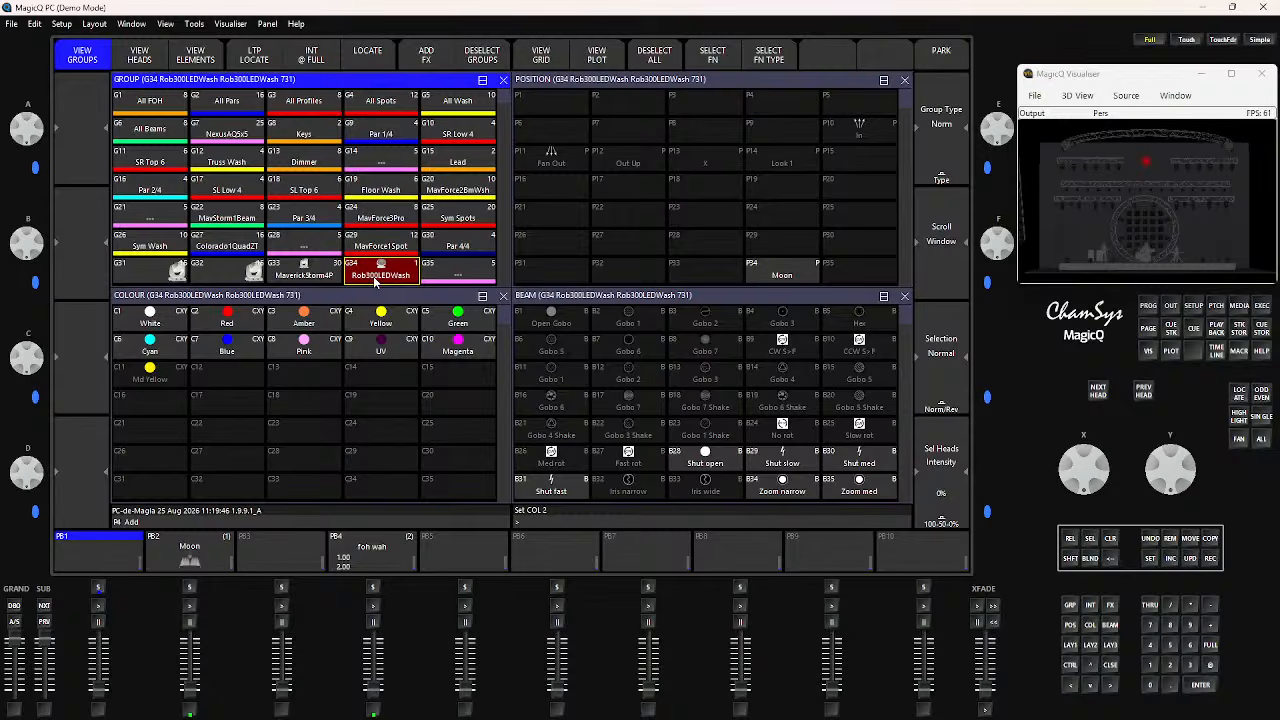
{"action": "scroll", "coordinate": [240, 425], "scroll_direction": "down", "scroll_amount": 3}
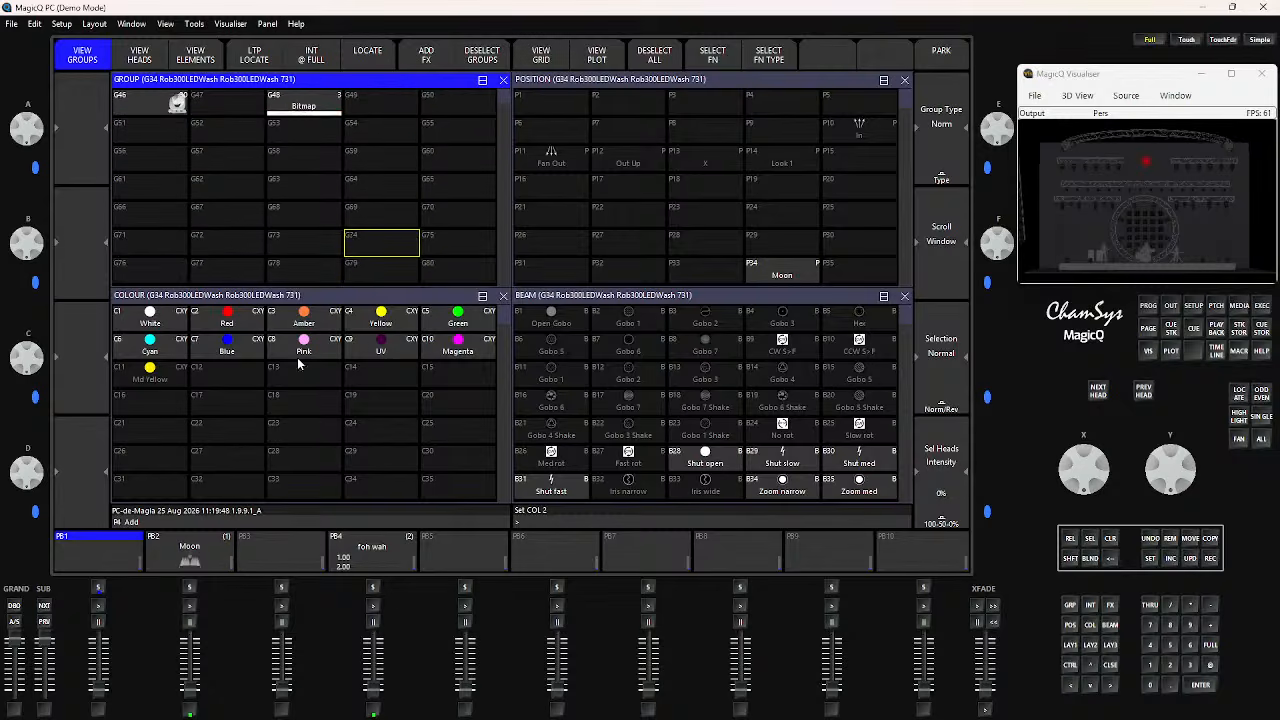
{"action": "left_click", "coordinate": [320, 306]}
{"action": "scroll", "coordinate": [254, 495], "scroll_direction": "down", "scroll_amount": 4}
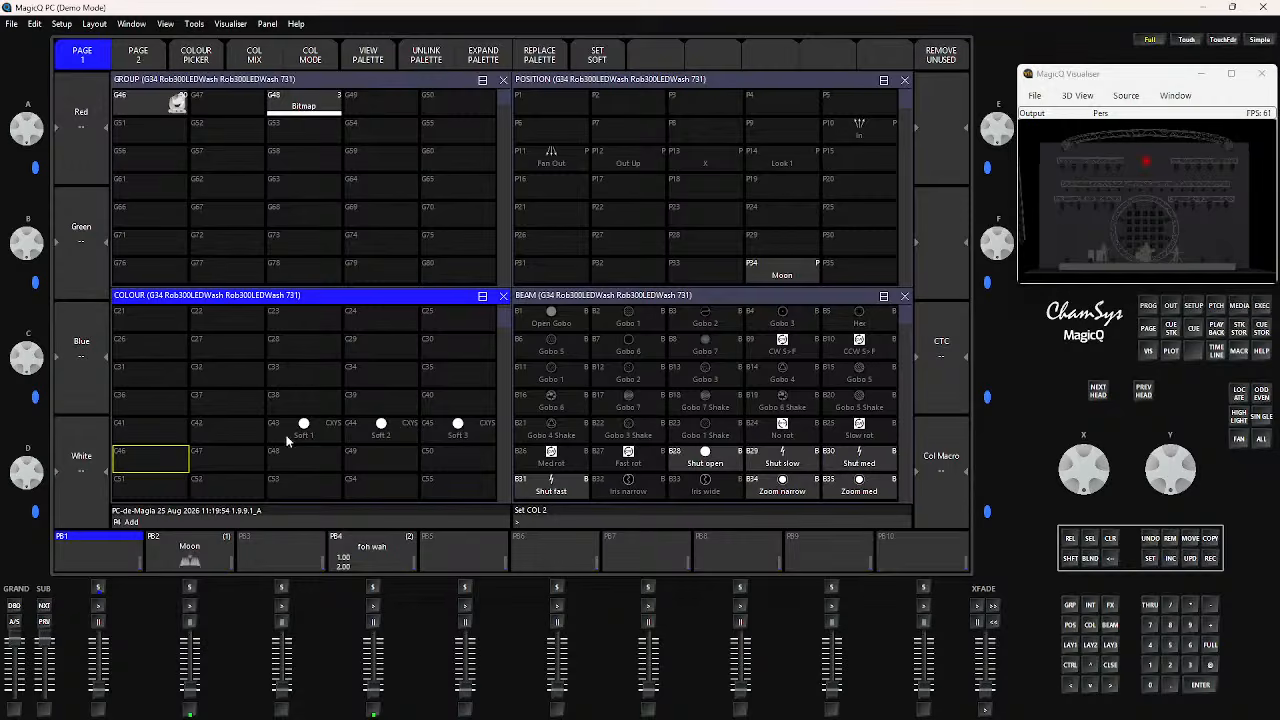
Locate the Rob300LEDWash head, merge its values into colour palette C43 Soft 1 and clear the programmer
{"action": "key", "text": "ctrl+v"}
{"action": "left_click", "coordinate": [1239, 393]}
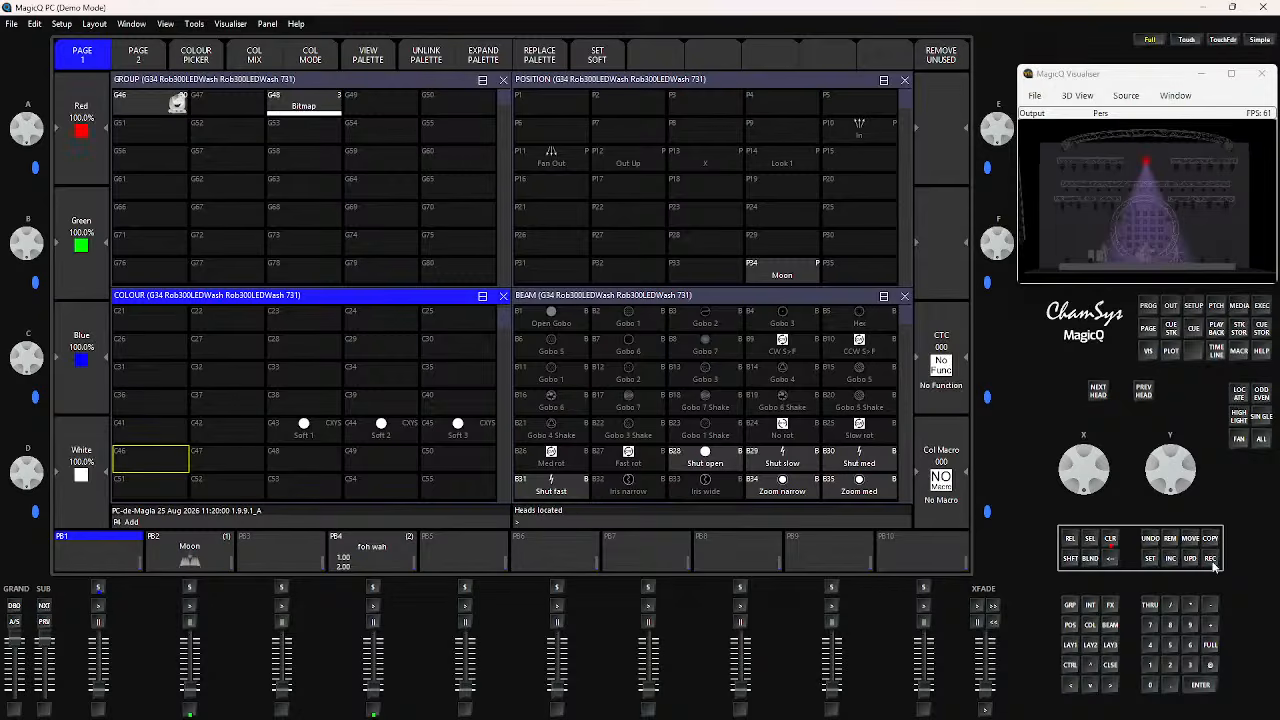
{"action": "left_click", "coordinate": [1211, 560]}
{"action": "left_click", "coordinate": [305, 429]}
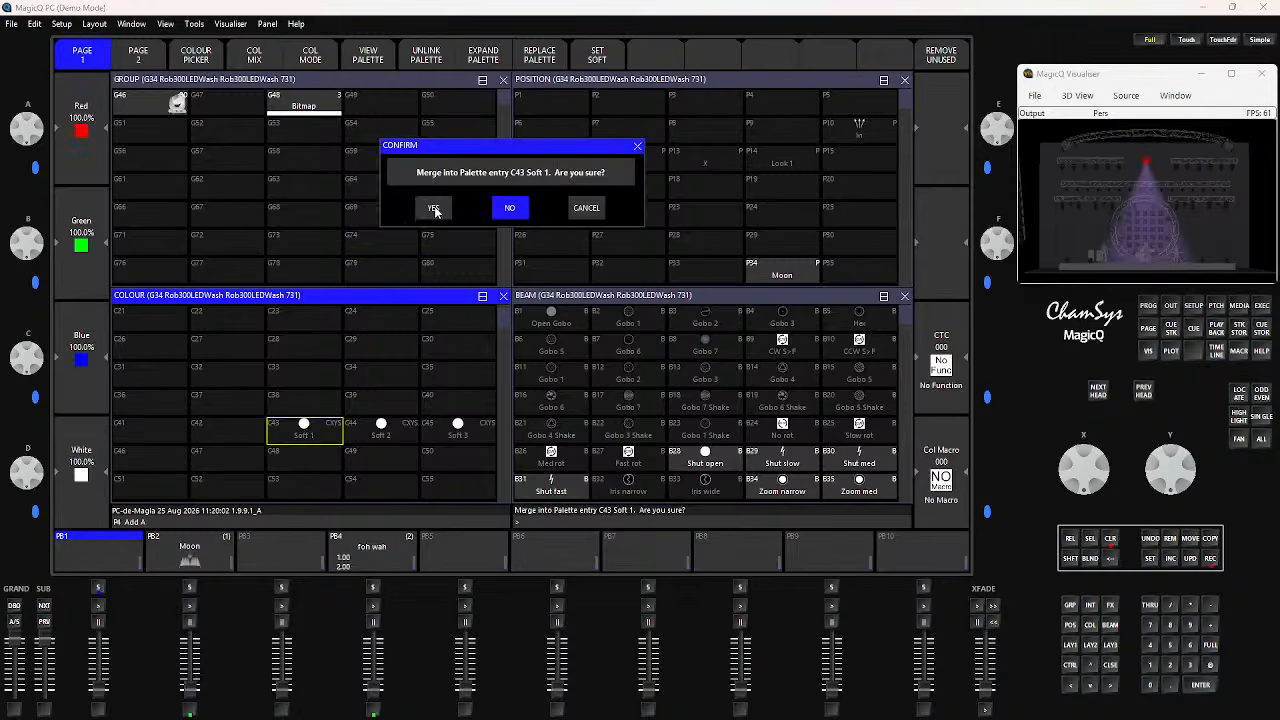
{"action": "left_click", "coordinate": [433, 209]}
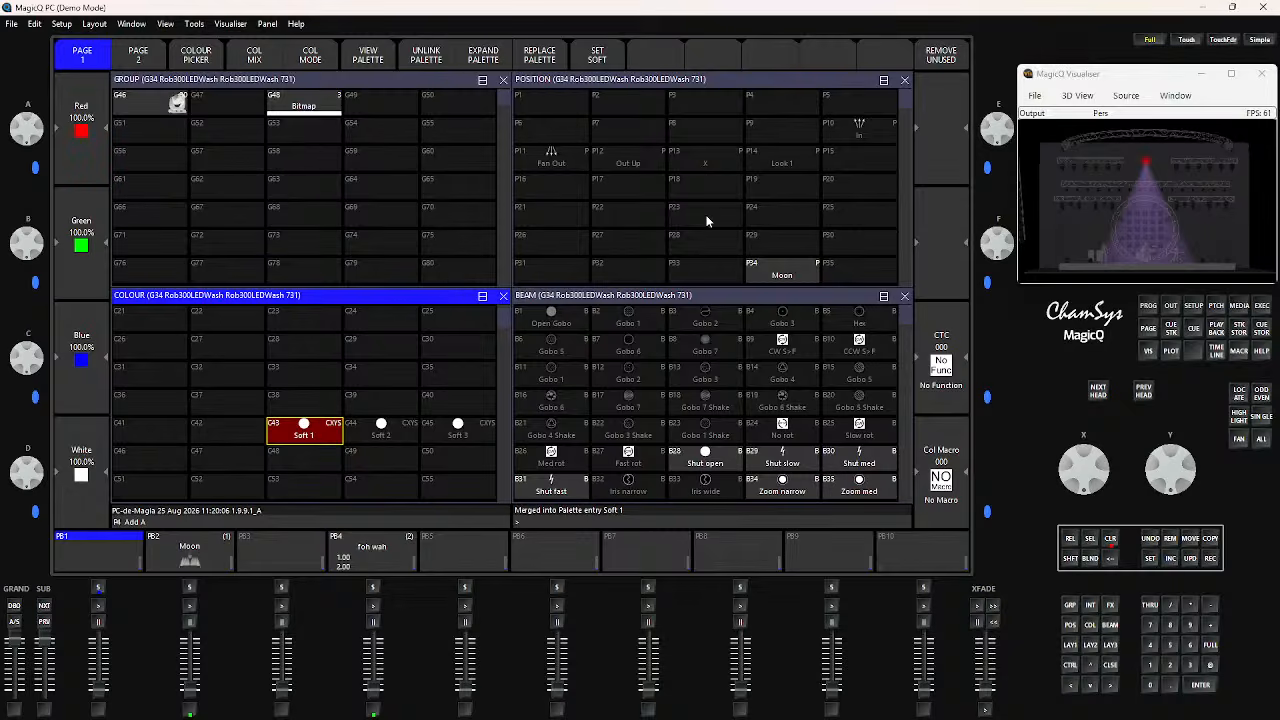
{"action": "left_click", "coordinate": [398, 112]}
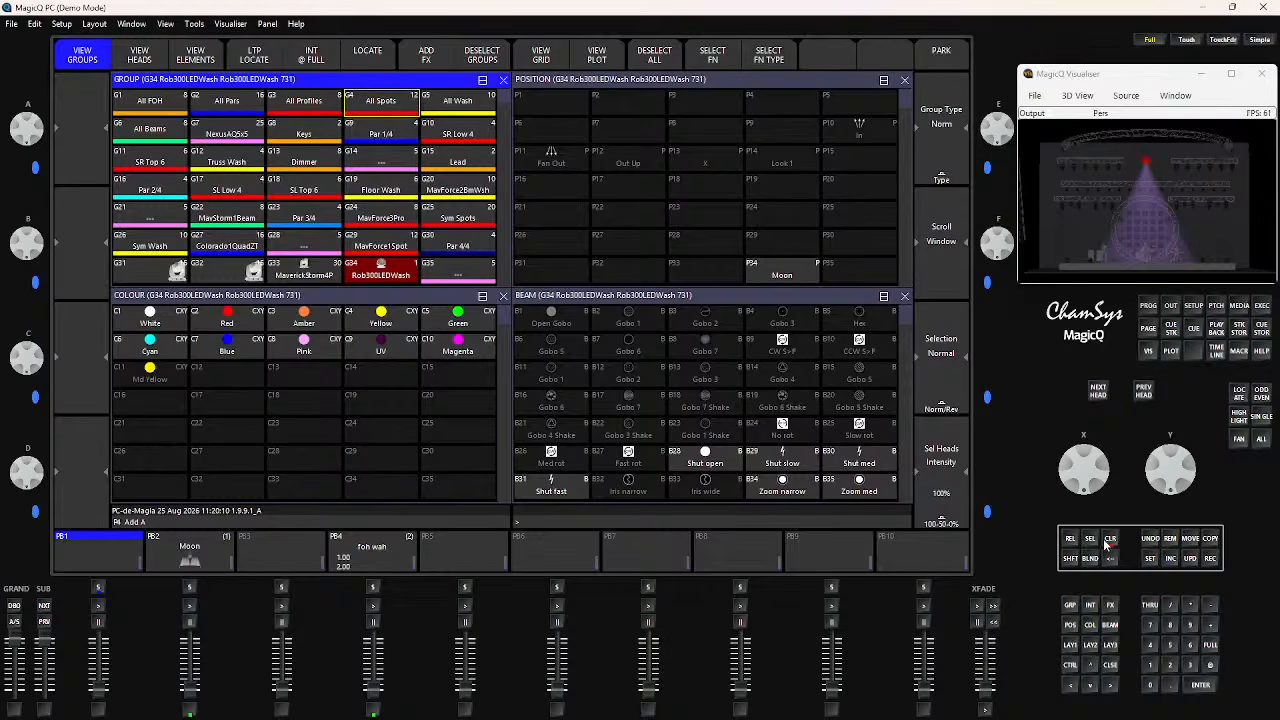
{"action": "left_click", "coordinate": [1109, 540]}
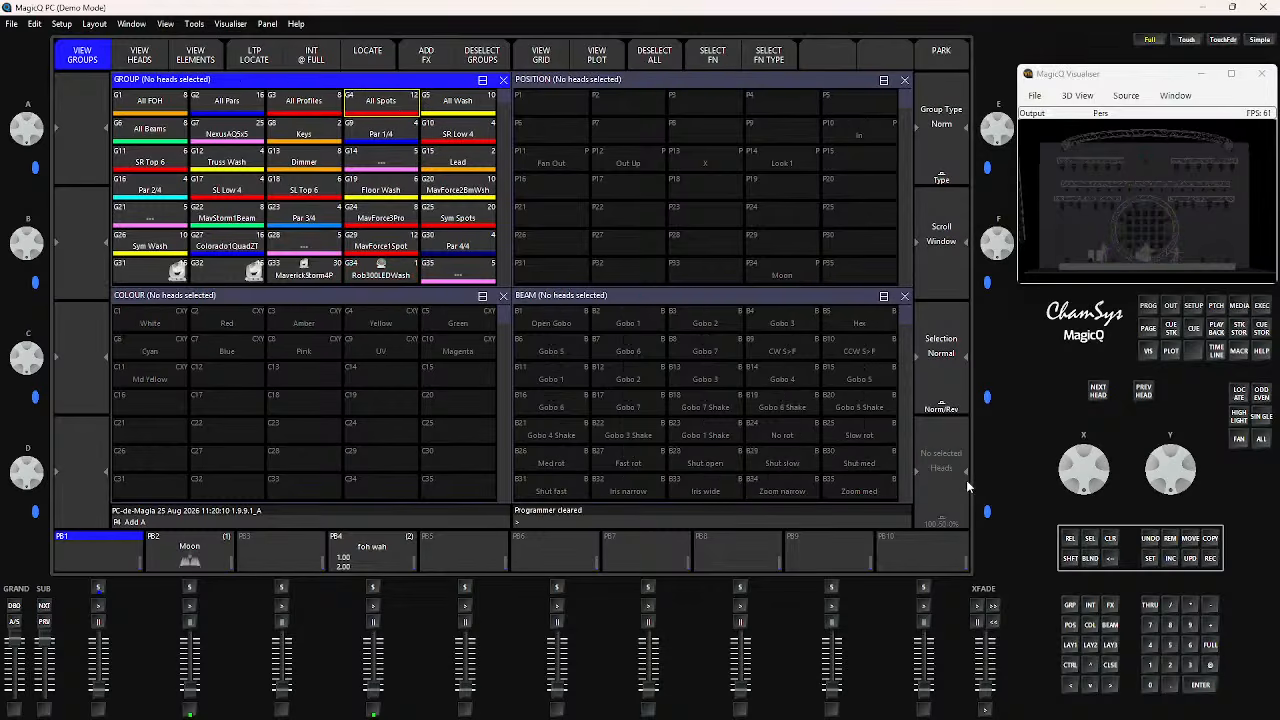
Recheck colour palette Soft 1, deselect all heads and view the colour and beam palettes in the layout
{"action": "left_click", "coordinate": [362, 392]}
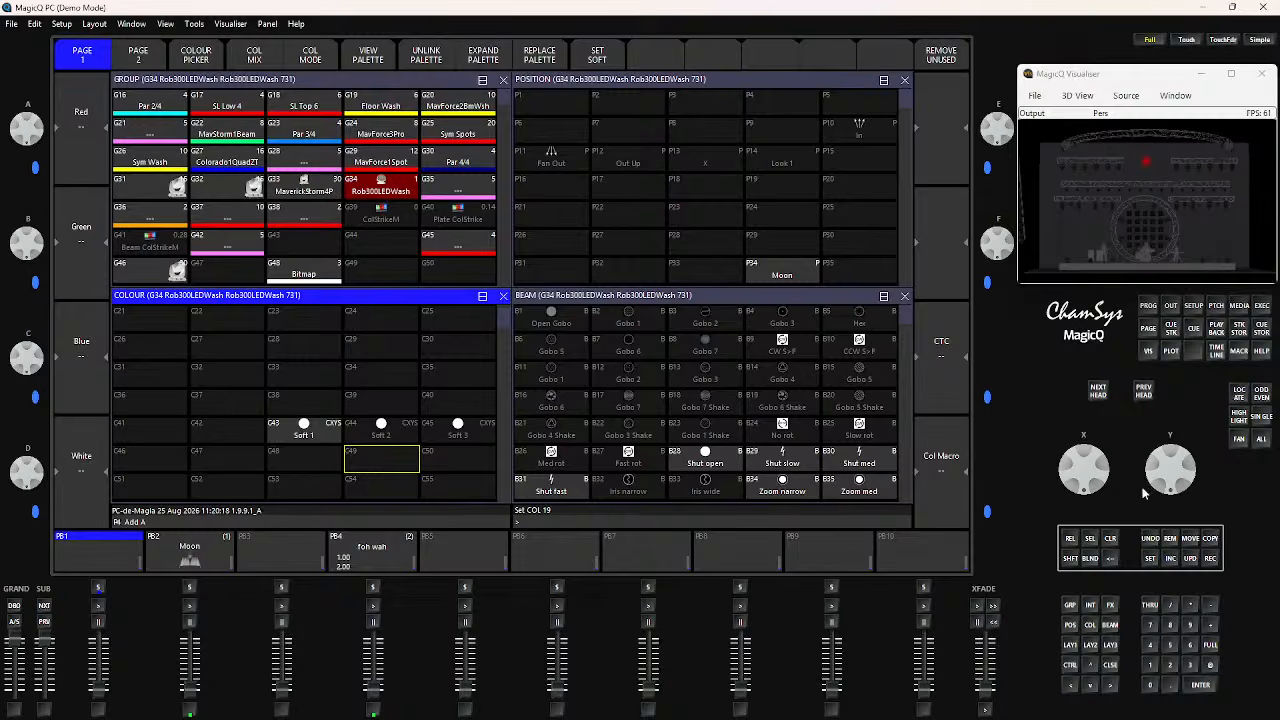
{"action": "left_click", "coordinate": [1110, 541]}
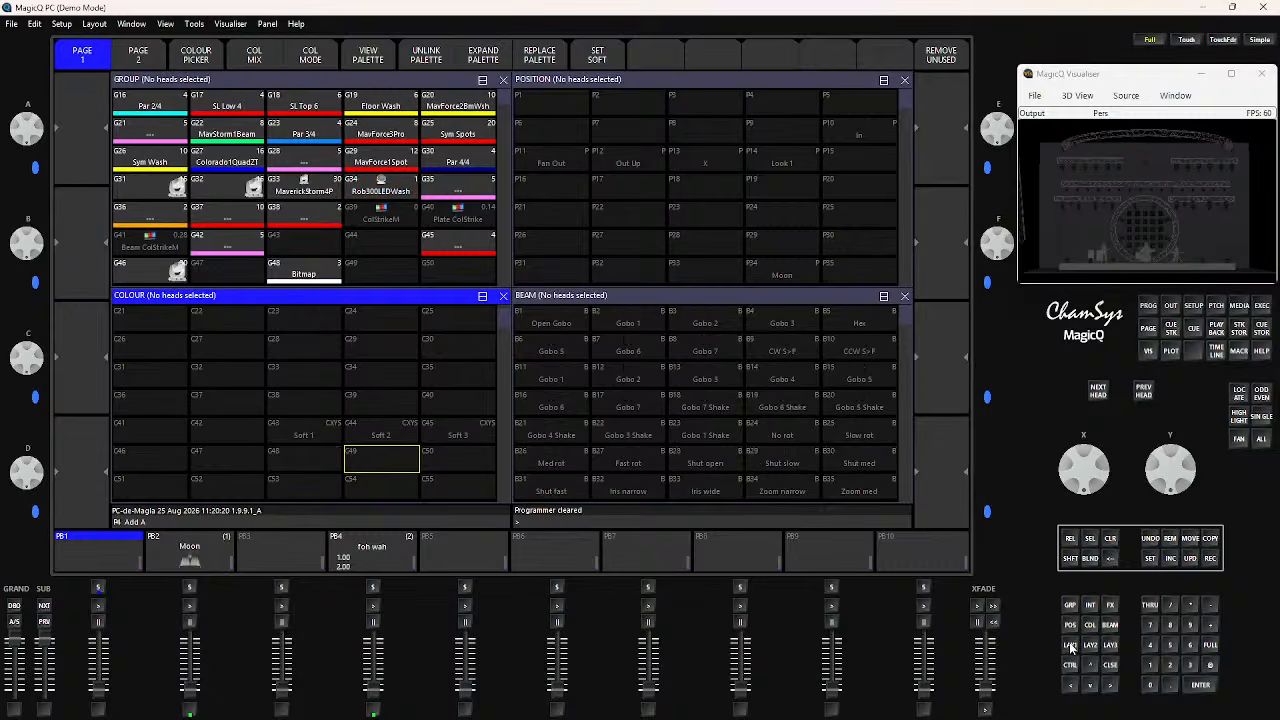
{"action": "left_click", "coordinate": [1071, 646]}
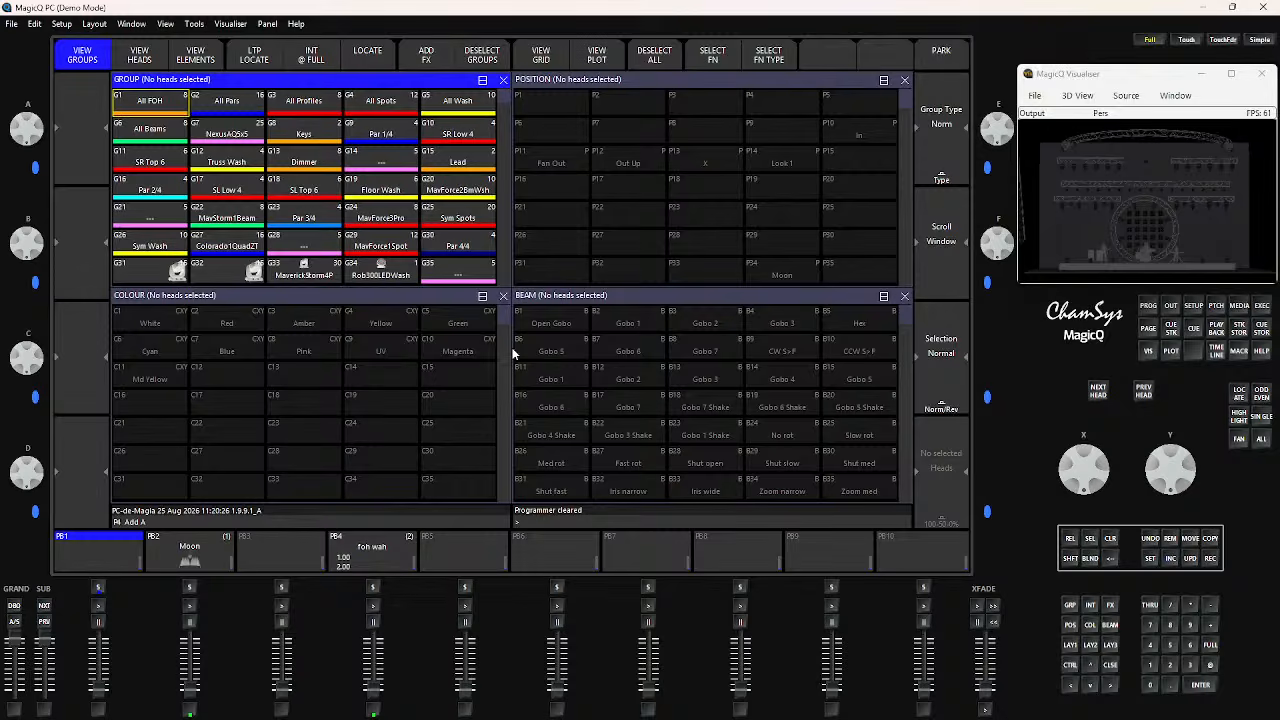
{"action": "left_click", "coordinate": [647, 316]}
{"action": "left_click", "coordinate": [375, 302]}
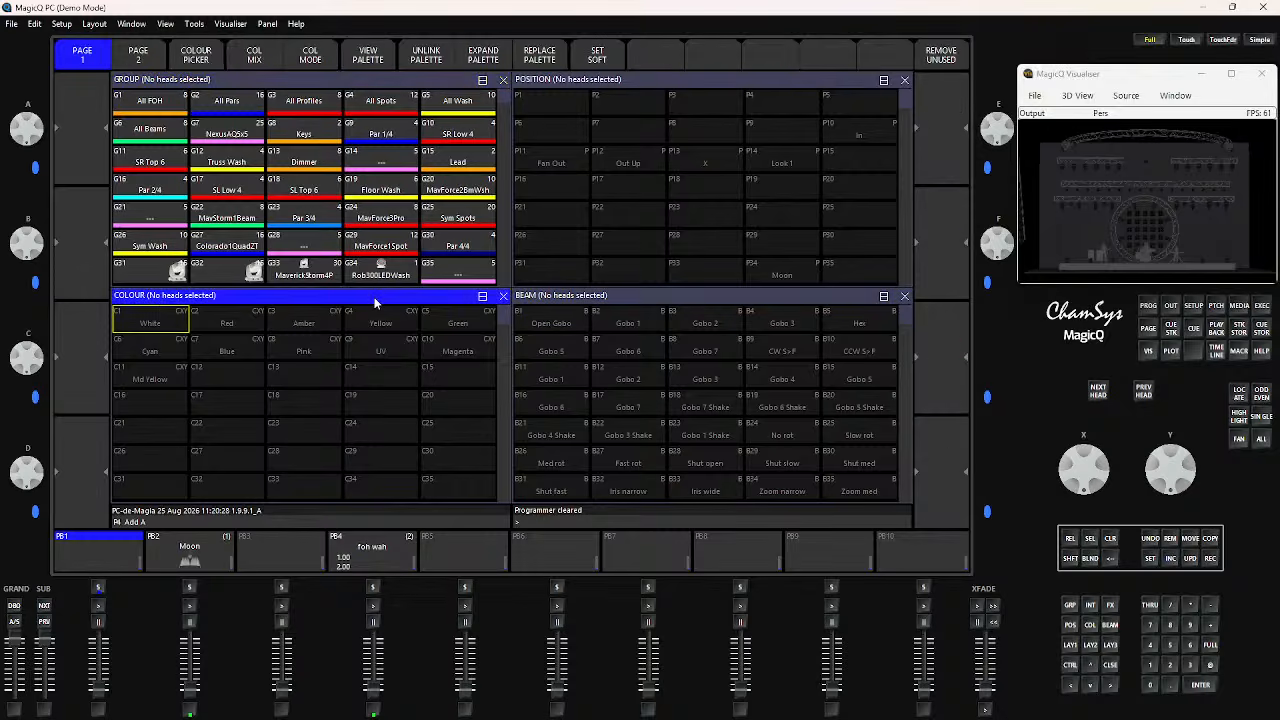
{"action": "left_click", "coordinate": [697, 298]}
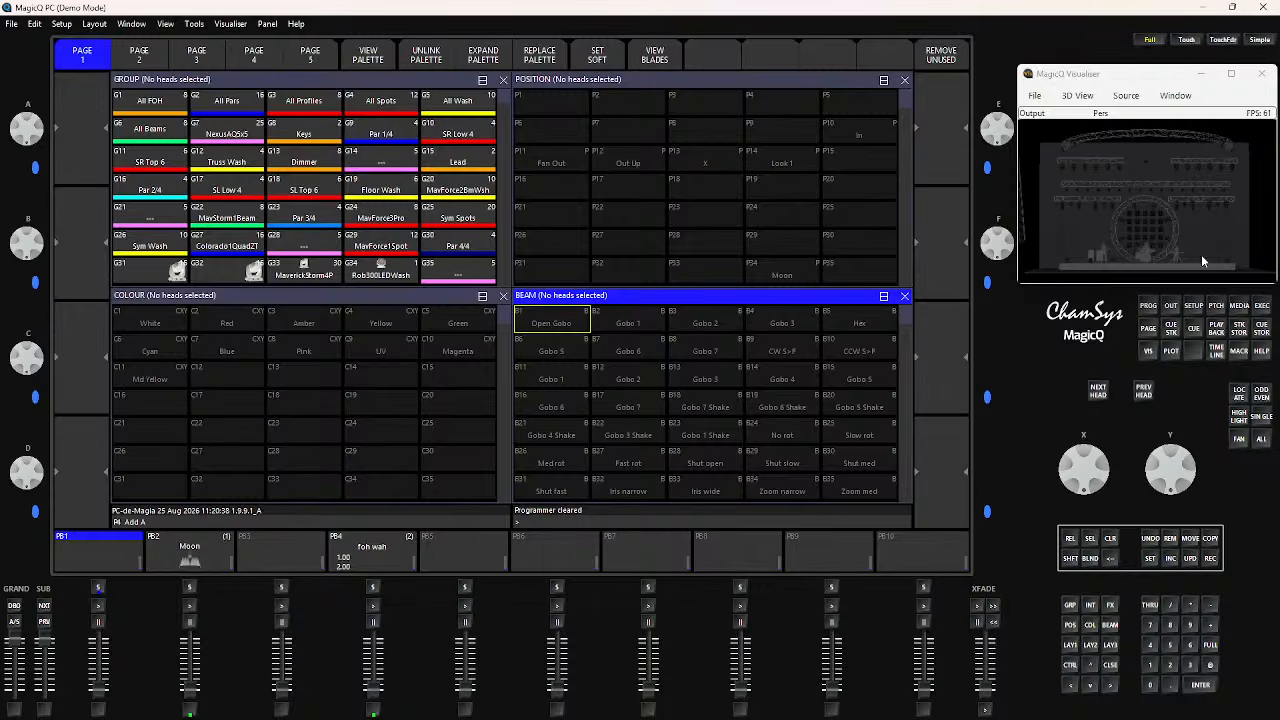
Highlight the Remove Cue Stacks on remove Playbacks setting in the Cue Storage setup and inspect the Moon stack CS64 in the cue stack store
{"action": "left_click", "coordinate": [1193, 308]}
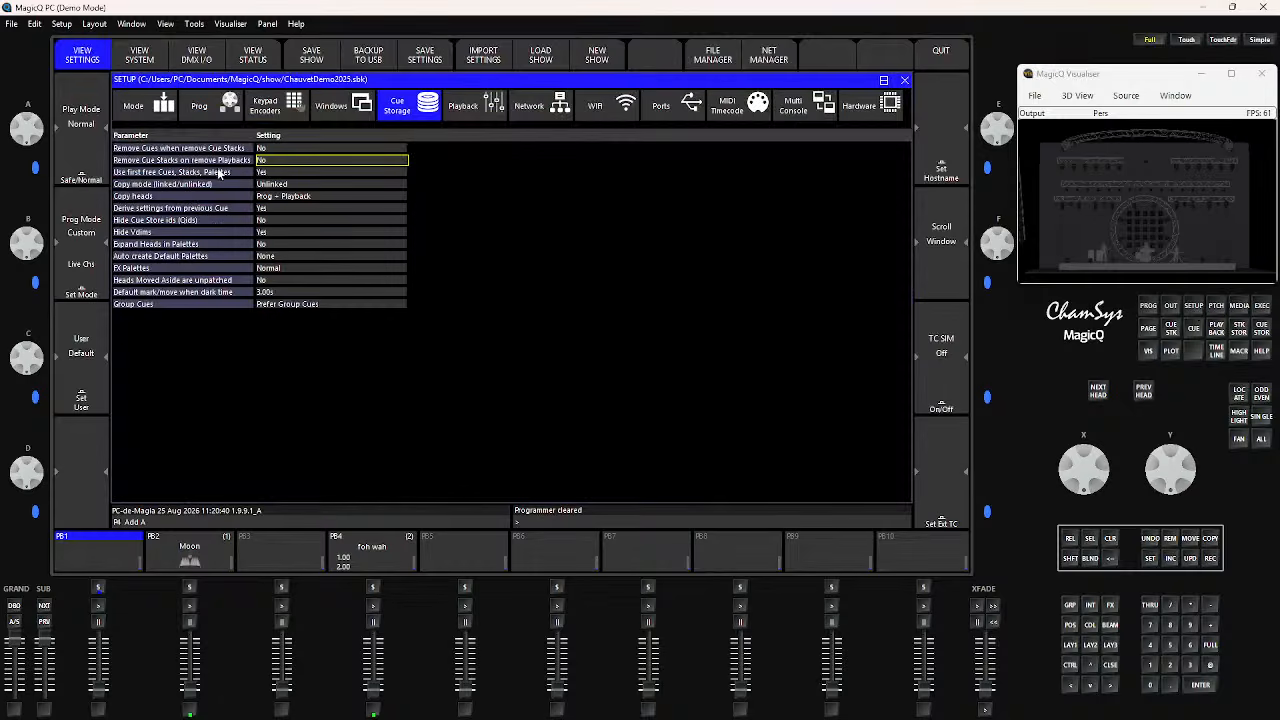
{"action": "left_click_drag", "start_coordinate": [237, 150], "coordinate": [239, 163]}
{"action": "left_click", "coordinate": [152, 163]}
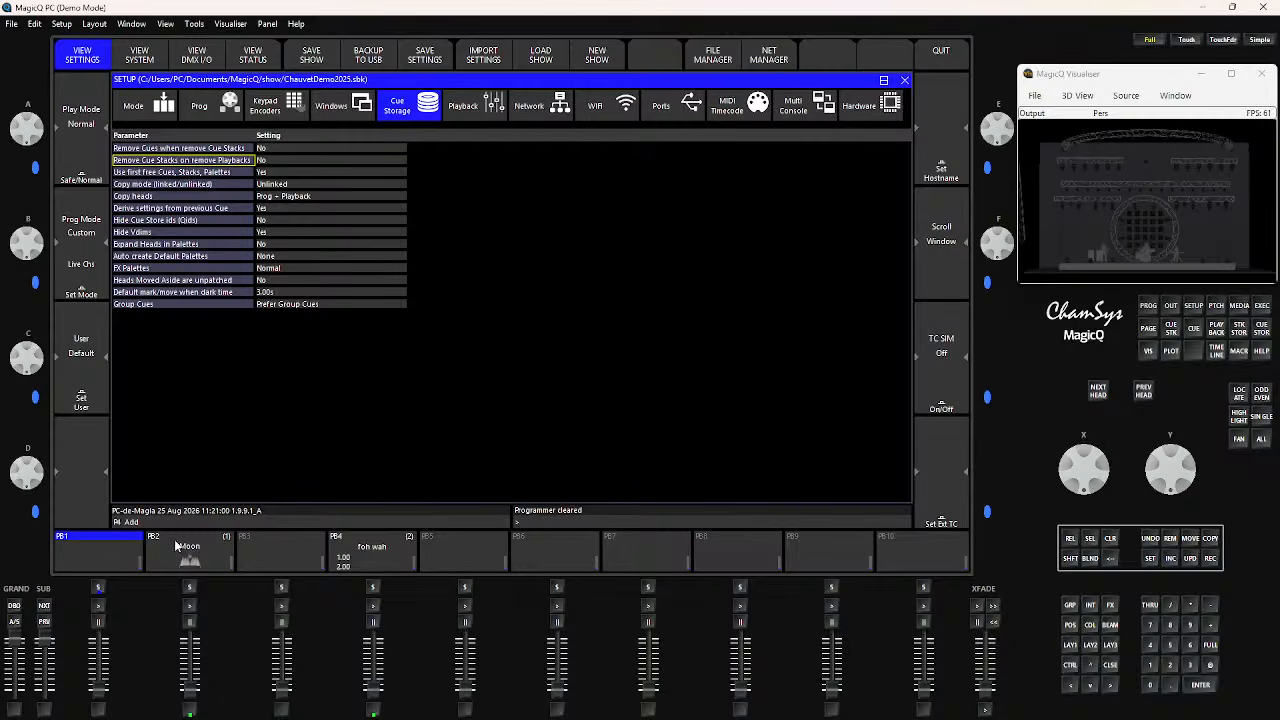
{"action": "left_click", "coordinate": [1237, 333]}
{"action": "left_click", "coordinate": [380, 284]}
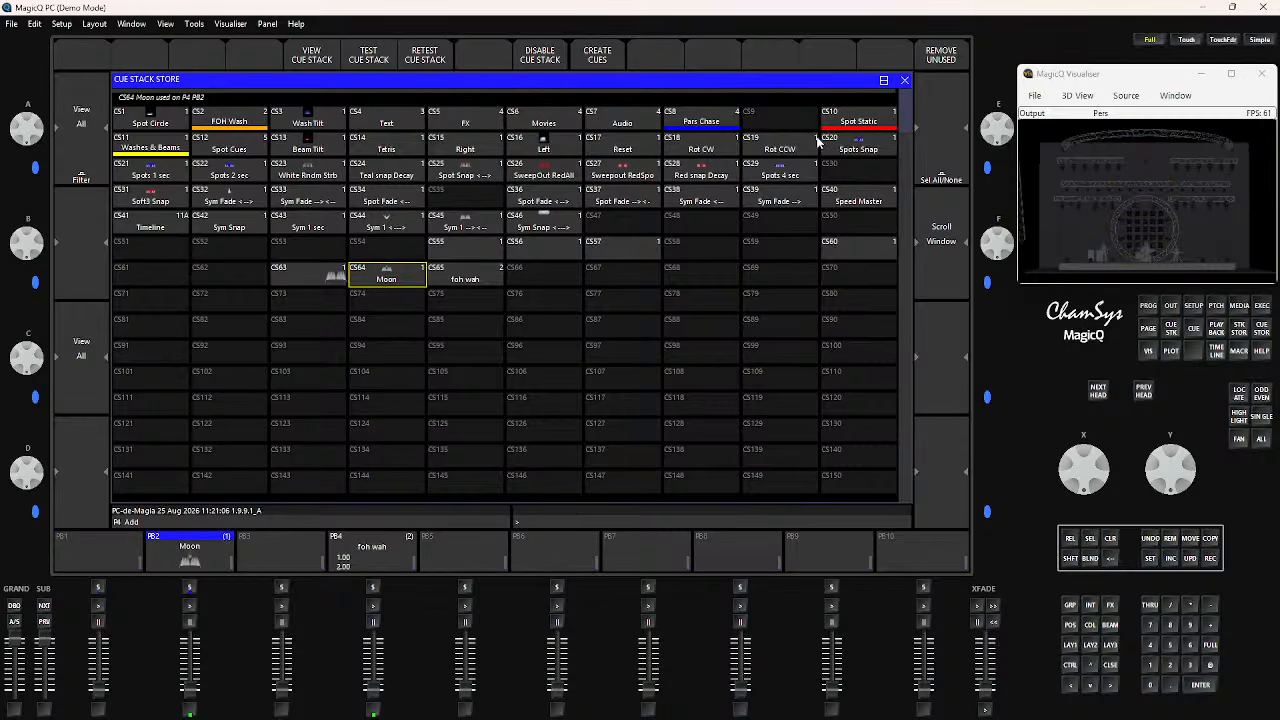
{"action": "left_click", "coordinate": [904, 80]}
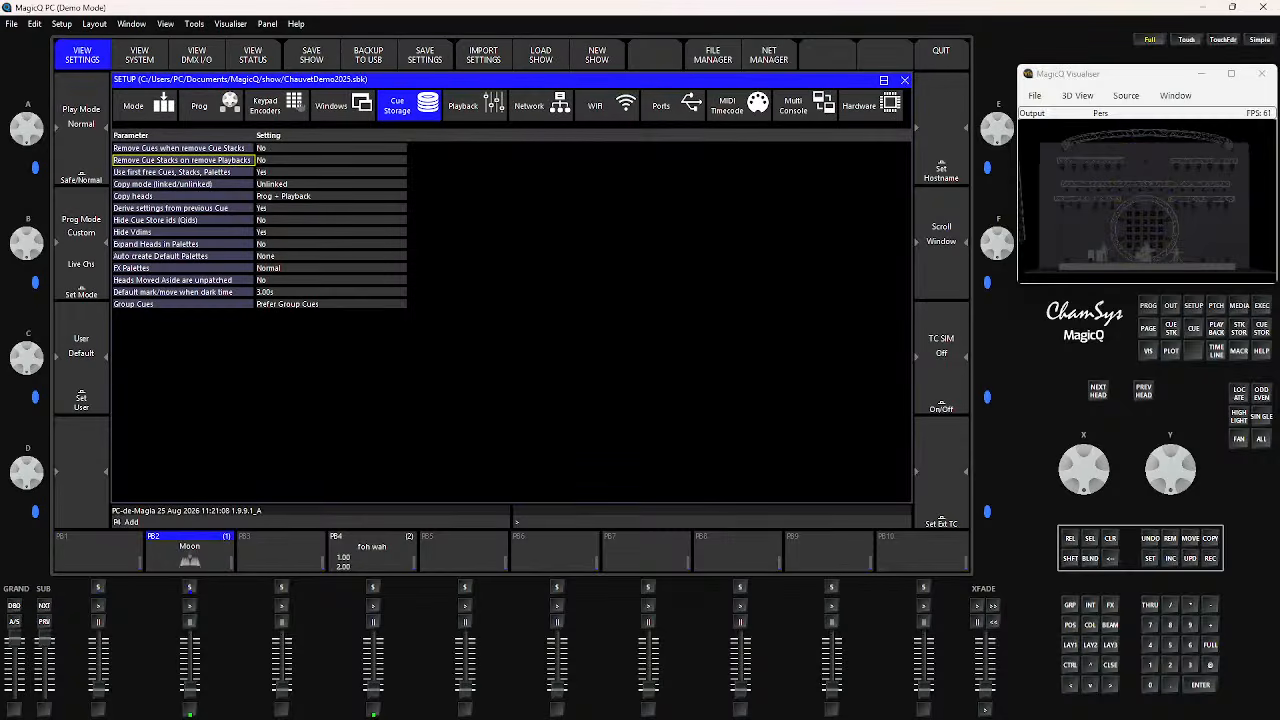
View the show folder in the File Manager and reveal its alternate functions, including Remove Heads
{"action": "left_click", "coordinate": [1070, 645]}
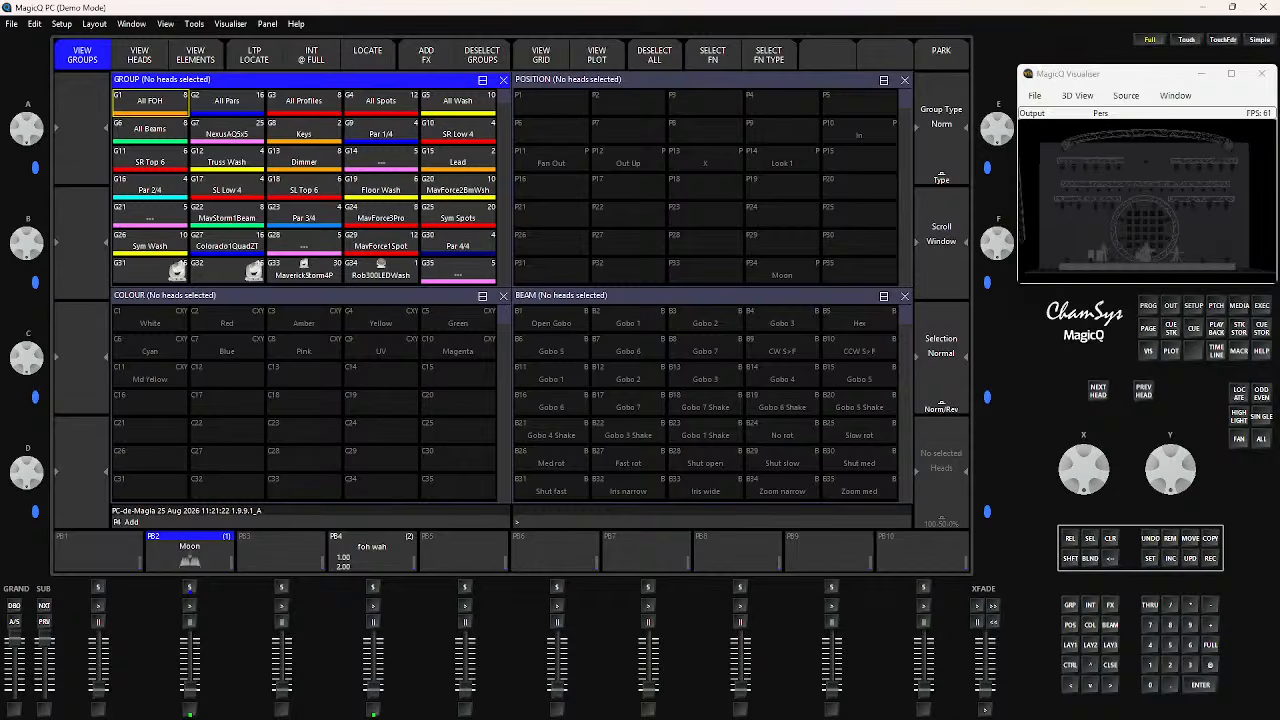
{"action": "key", "text": "alt+Tab"}
{"action": "left_click", "coordinate": [1194, 306]}
{"action": "left_click", "coordinate": [714, 54]}
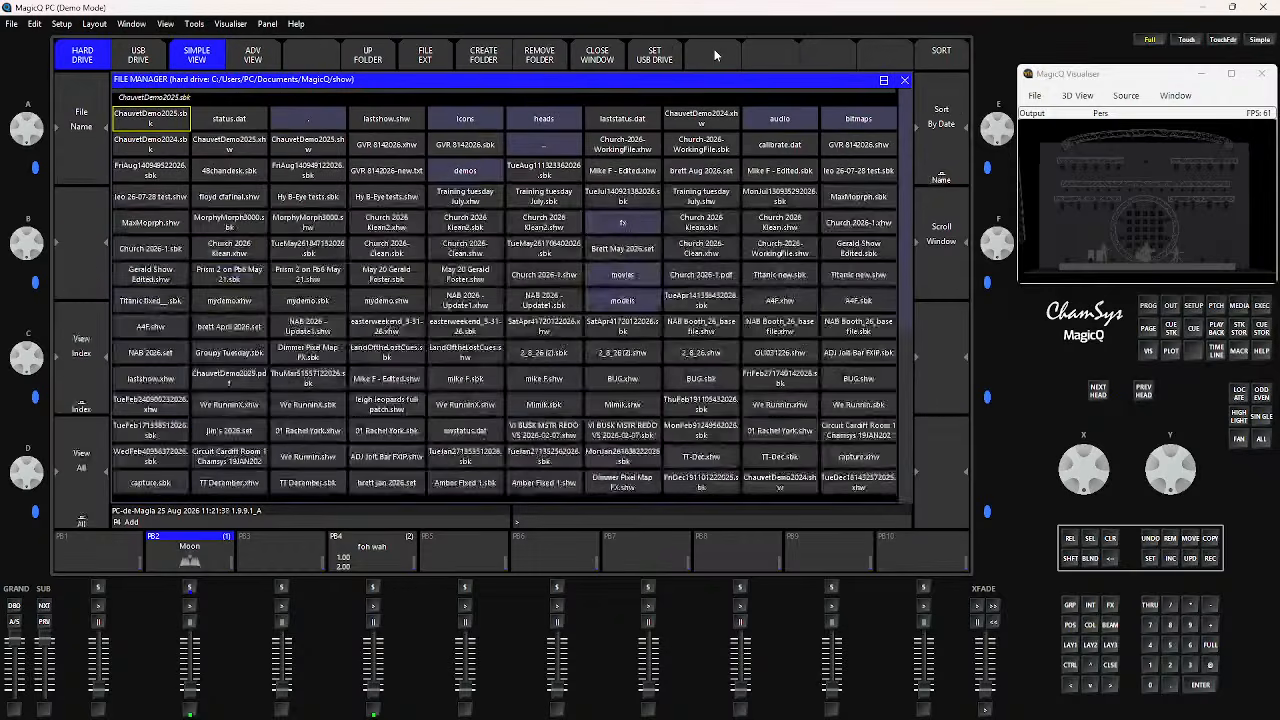
{"action": "key", "text": "shift"}
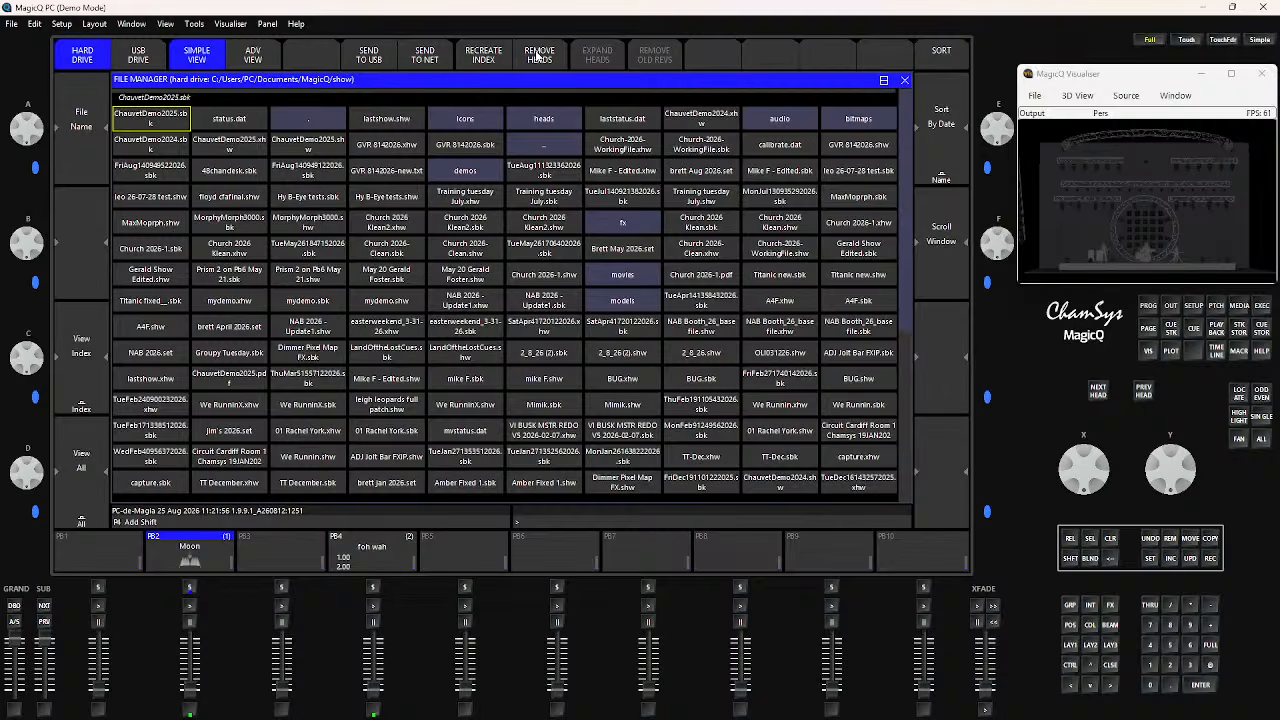
{"action": "key", "text": "shift"}
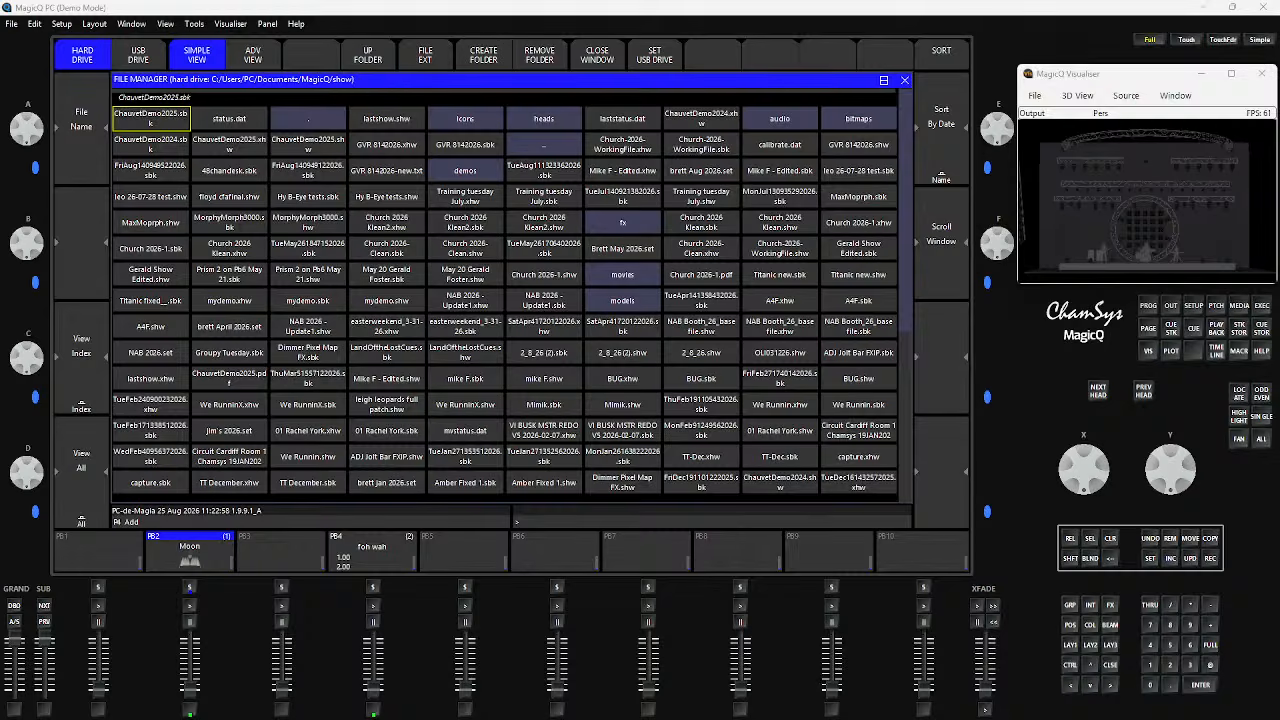
Highlight the Group Cues setting in the Cue Storage setup and view the cue store
{"action": "left_click", "coordinate": [1189, 306]}
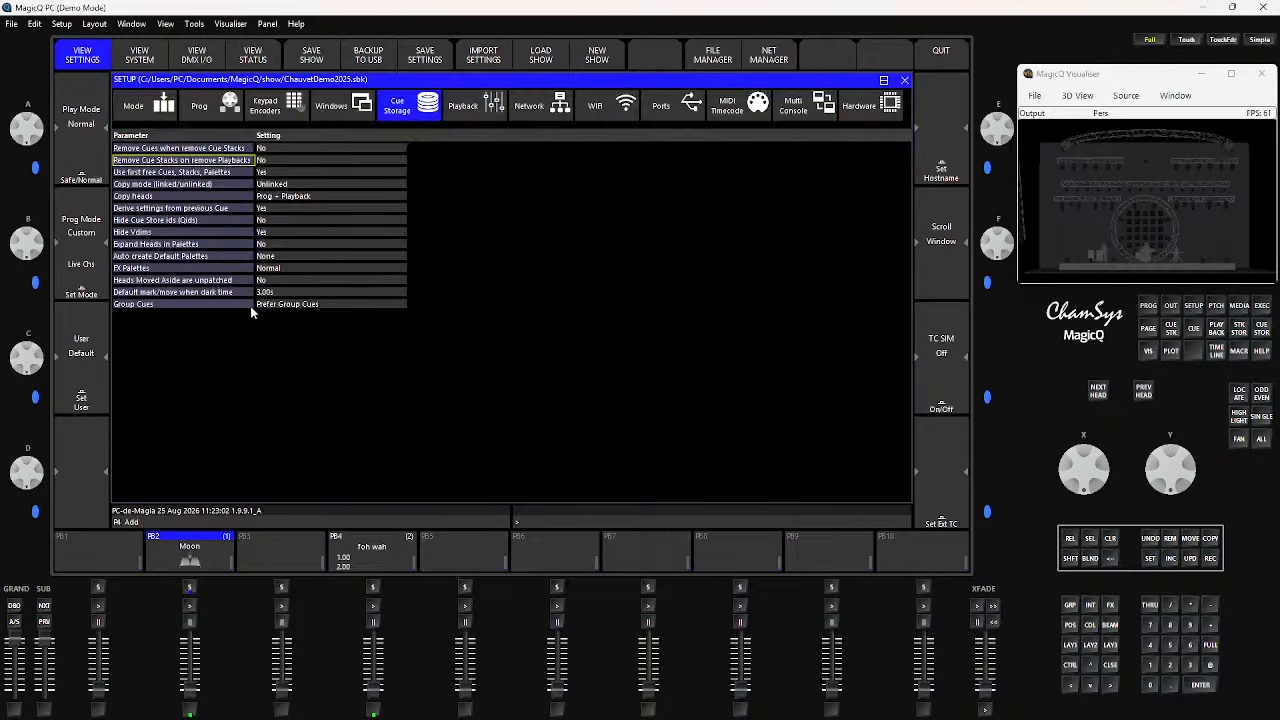
{"action": "left_click", "coordinate": [150, 305]}
{"action": "left_click", "coordinate": [287, 308]}
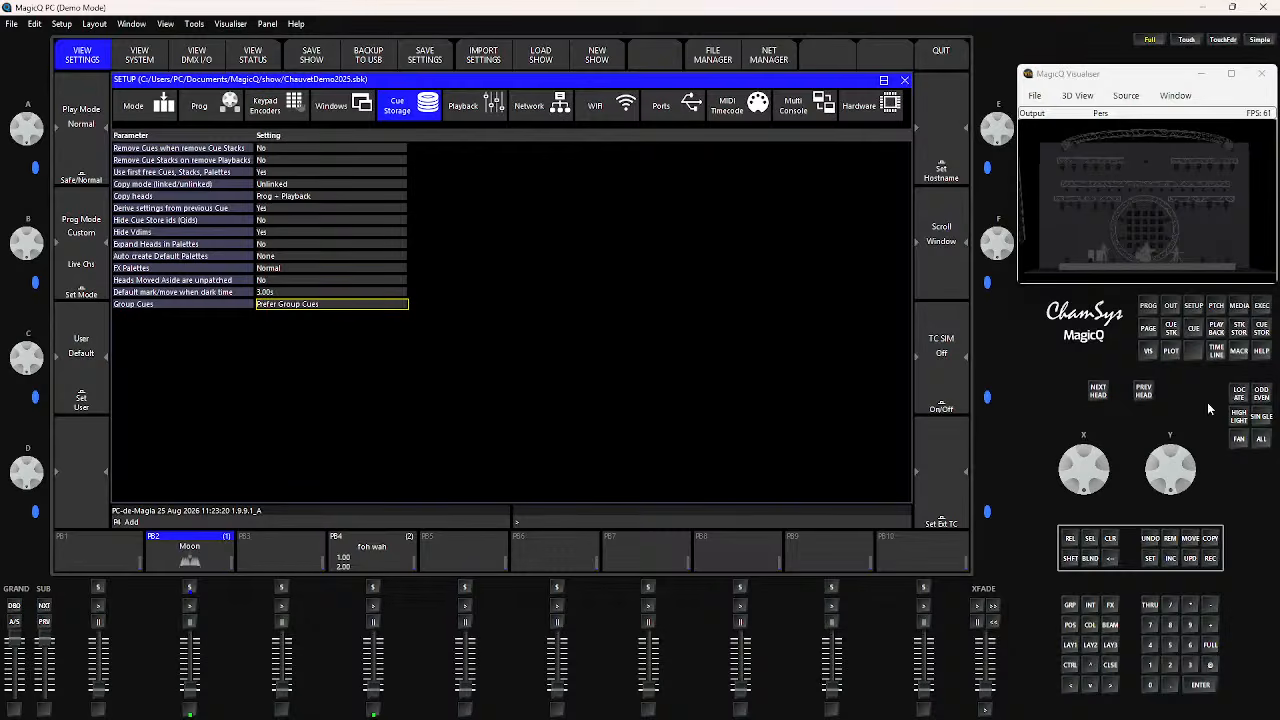
{"action": "left_click", "coordinate": [1262, 331]}
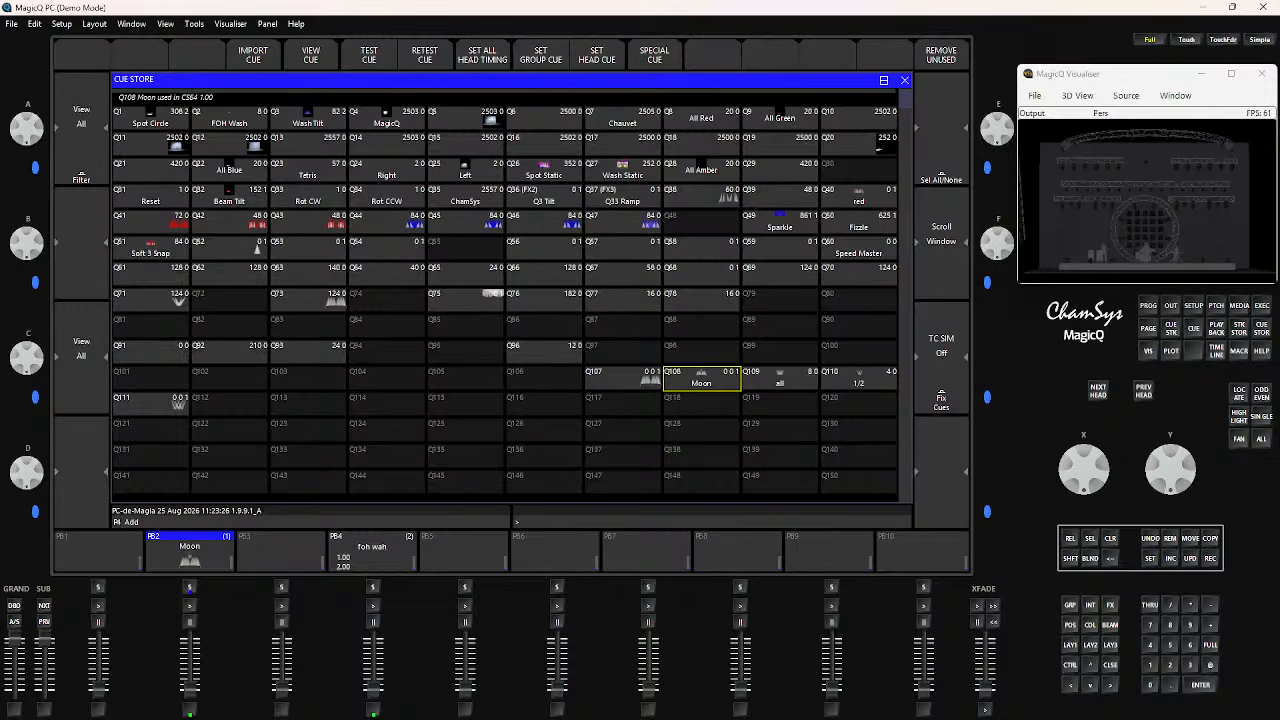
{"action": "key", "text": "shift"}
Set Remove Cue Stacks on remove Playbacks to Yes in the Cue Storage setup
{"action": "left_click", "coordinate": [1193, 308]}
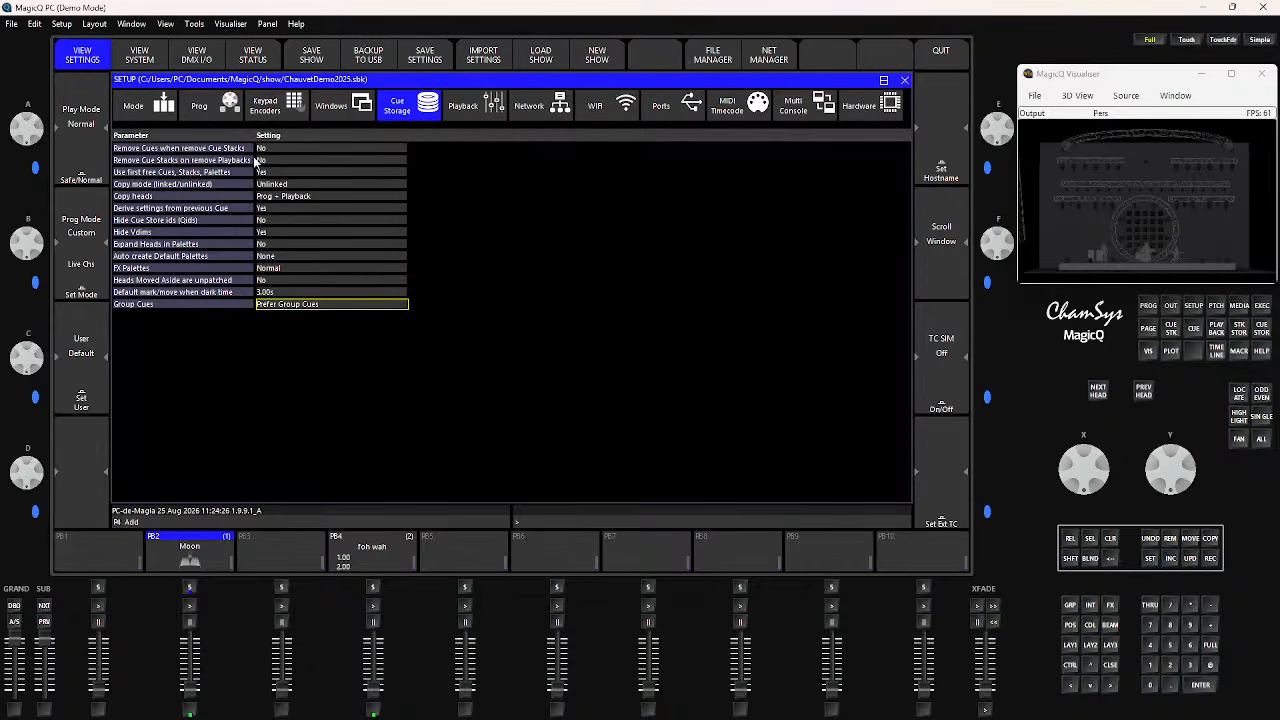
{"action": "left_click", "coordinate": [260, 161]}
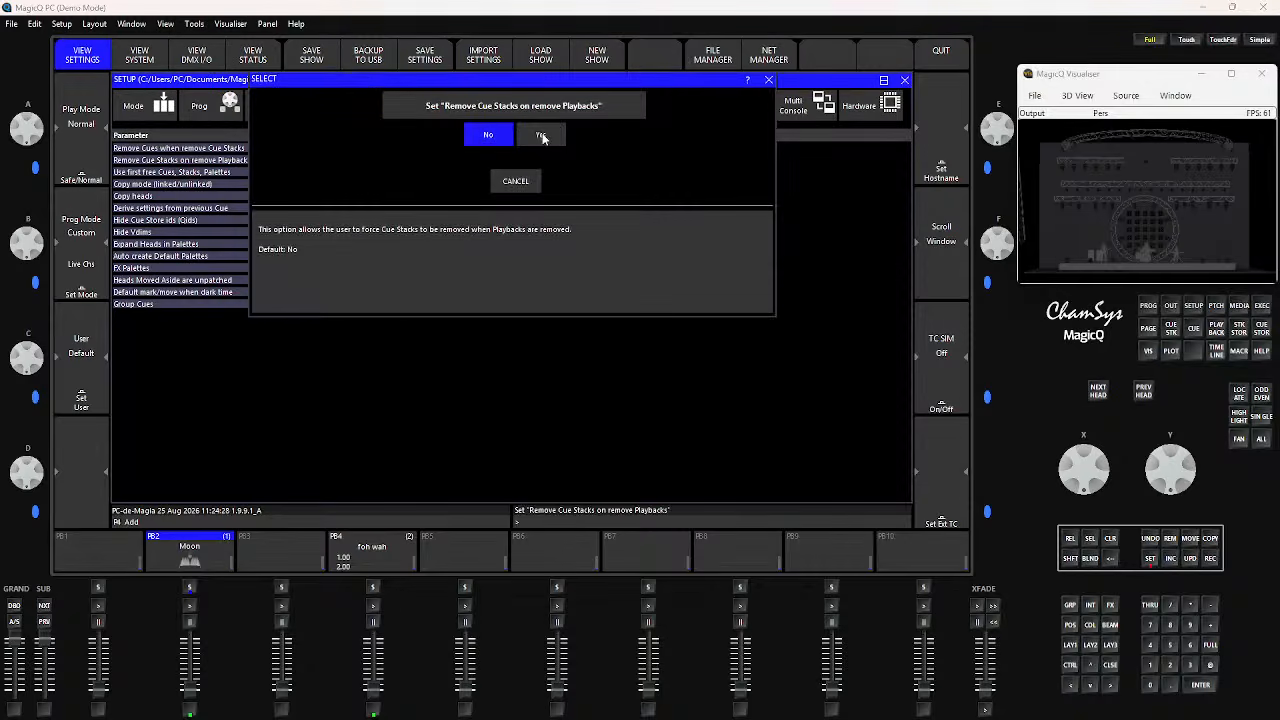
{"action": "left_click", "coordinate": [545, 137]}
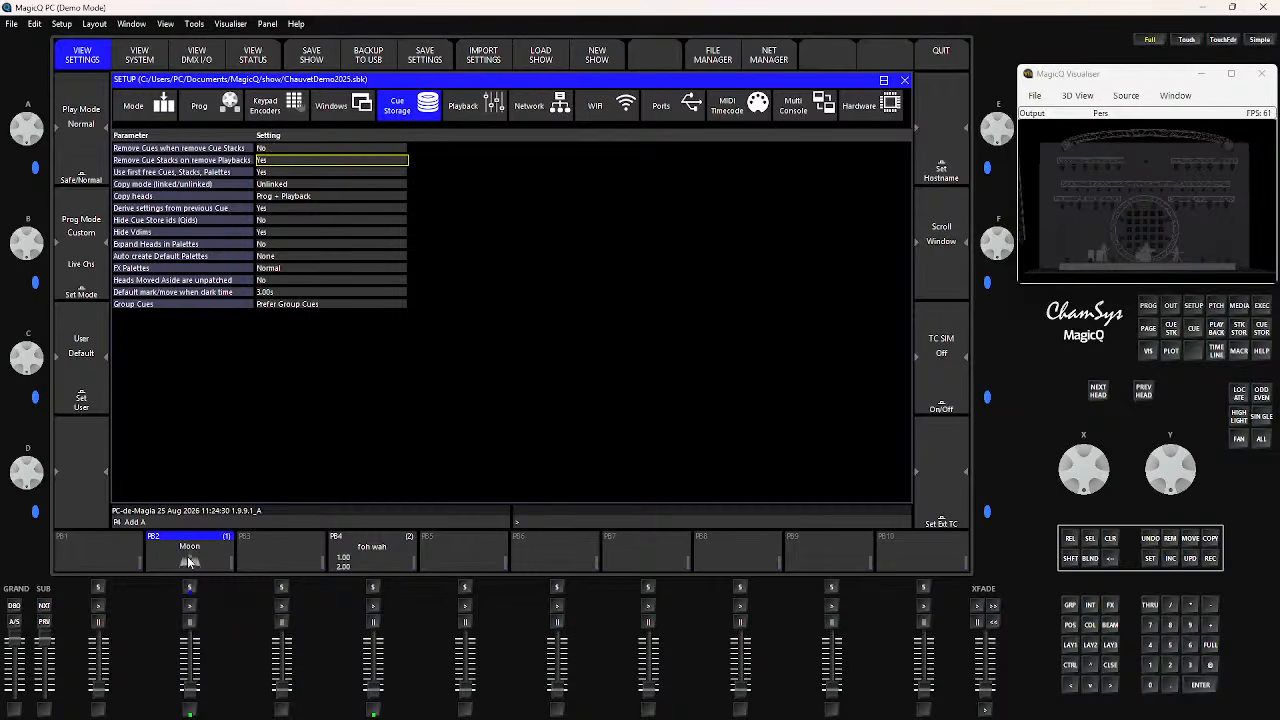
Test the Moon stack CS64 in the cue stack store and inspect its cue Q108 in the cue store
{"action": "left_click", "coordinate": [1239, 332]}
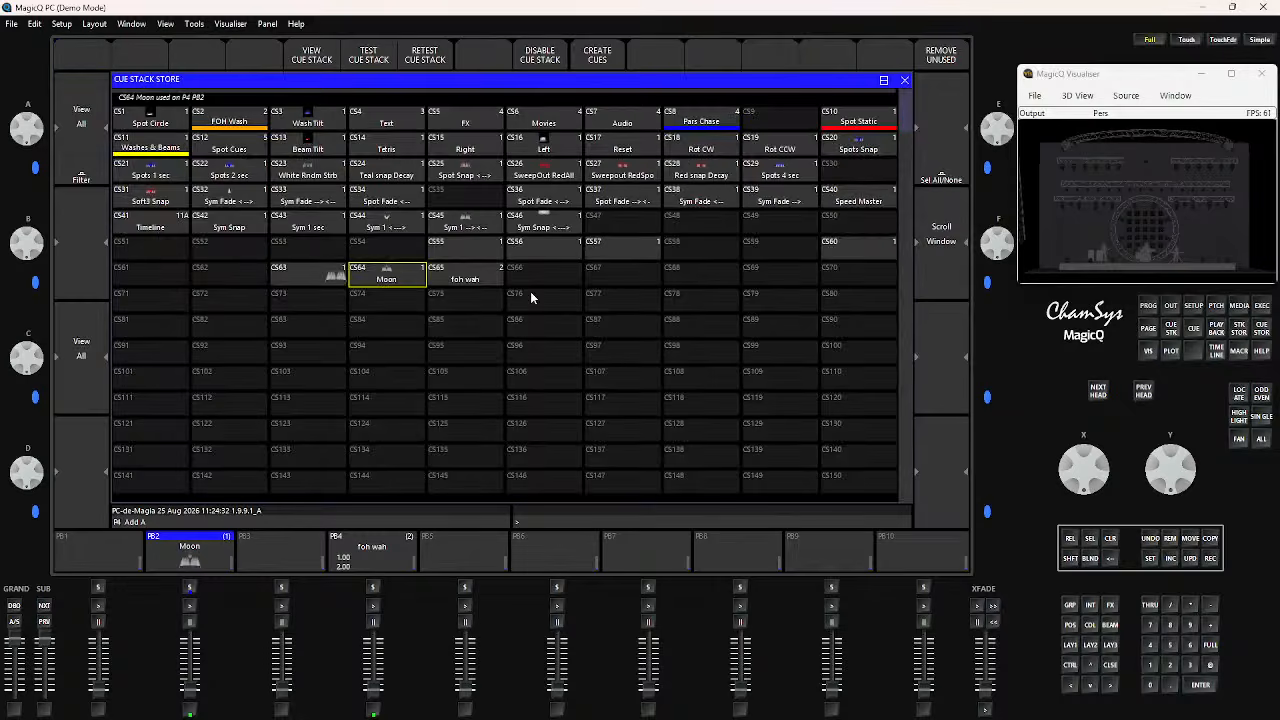
{"action": "left_click", "coordinate": [390, 282]}
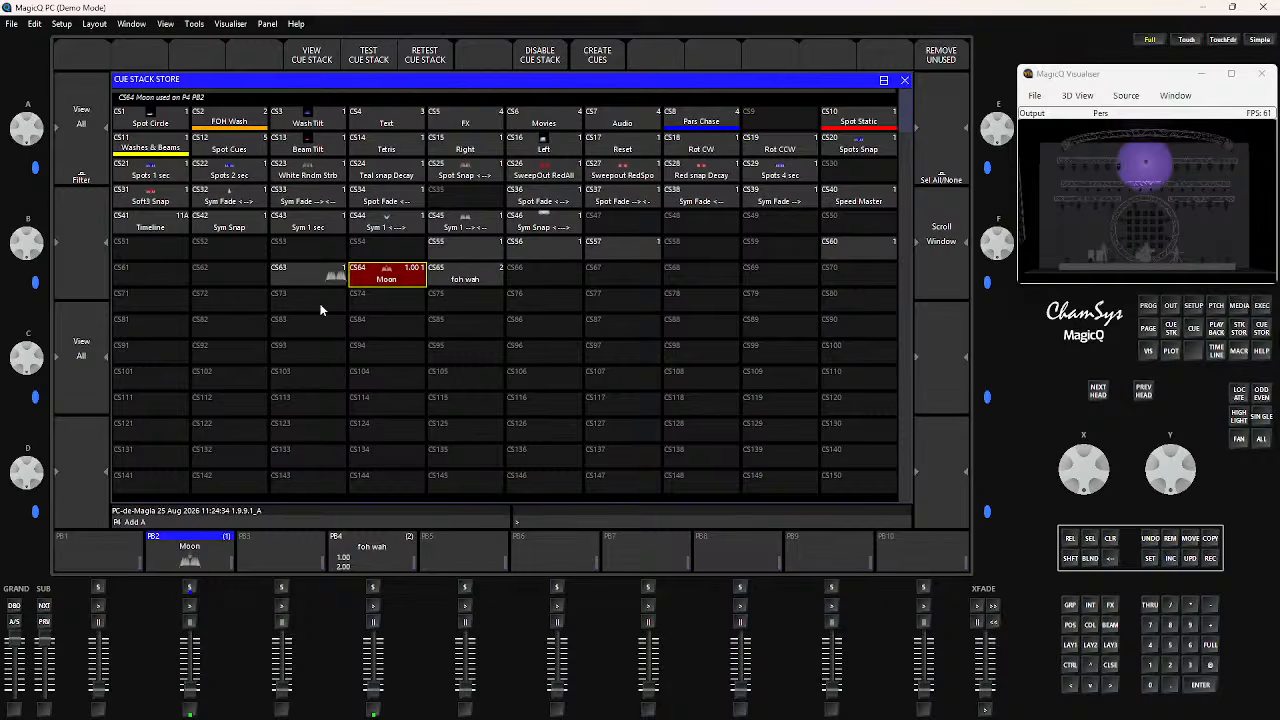
{"action": "left_click", "coordinate": [374, 284]}
{"action": "left_click", "coordinate": [1261, 330]}
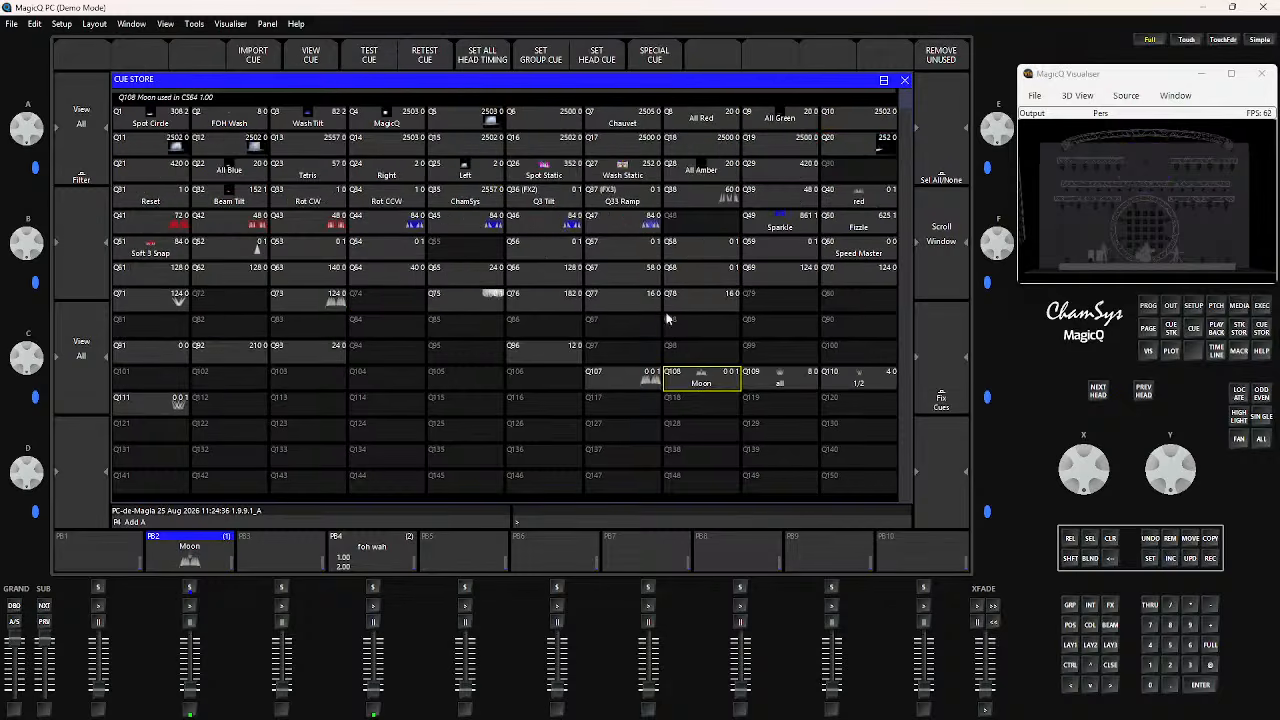
{"action": "left_click", "coordinate": [711, 386]}
Remove the Moon playback from PB2 and check slot CS64 in the cue stack store
{"action": "left_click", "coordinate": [1170, 539]}
{"action": "left_click", "coordinate": [187, 558]}
{"action": "left_click", "coordinate": [430, 208]}
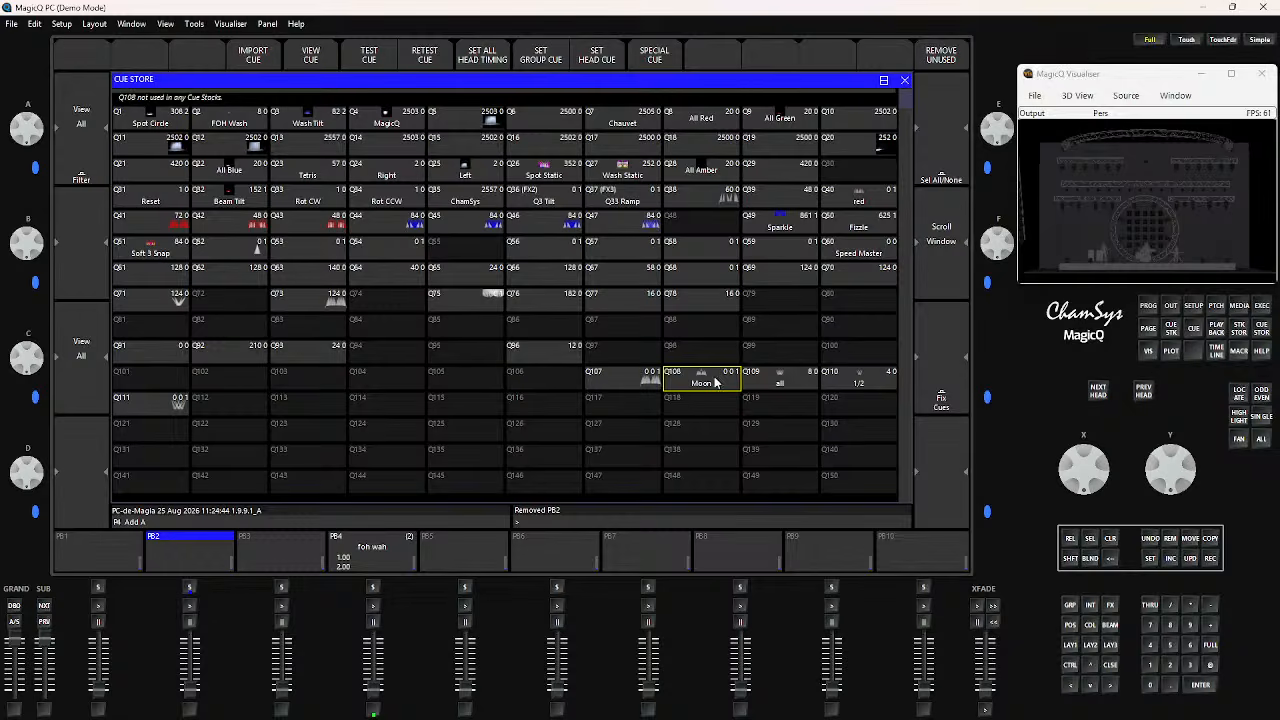
{"action": "left_click", "coordinate": [1243, 333]}
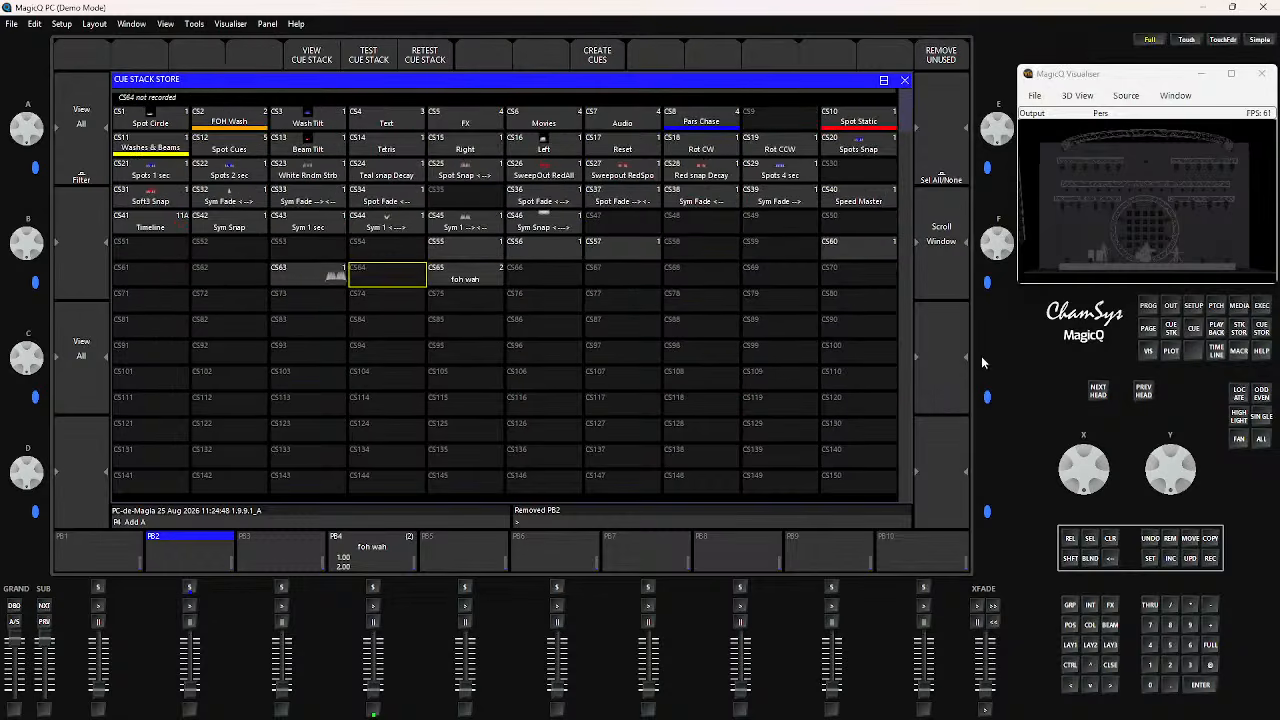
Remove all unused cues from the cue store
{"action": "left_click", "coordinate": [1249, 338]}
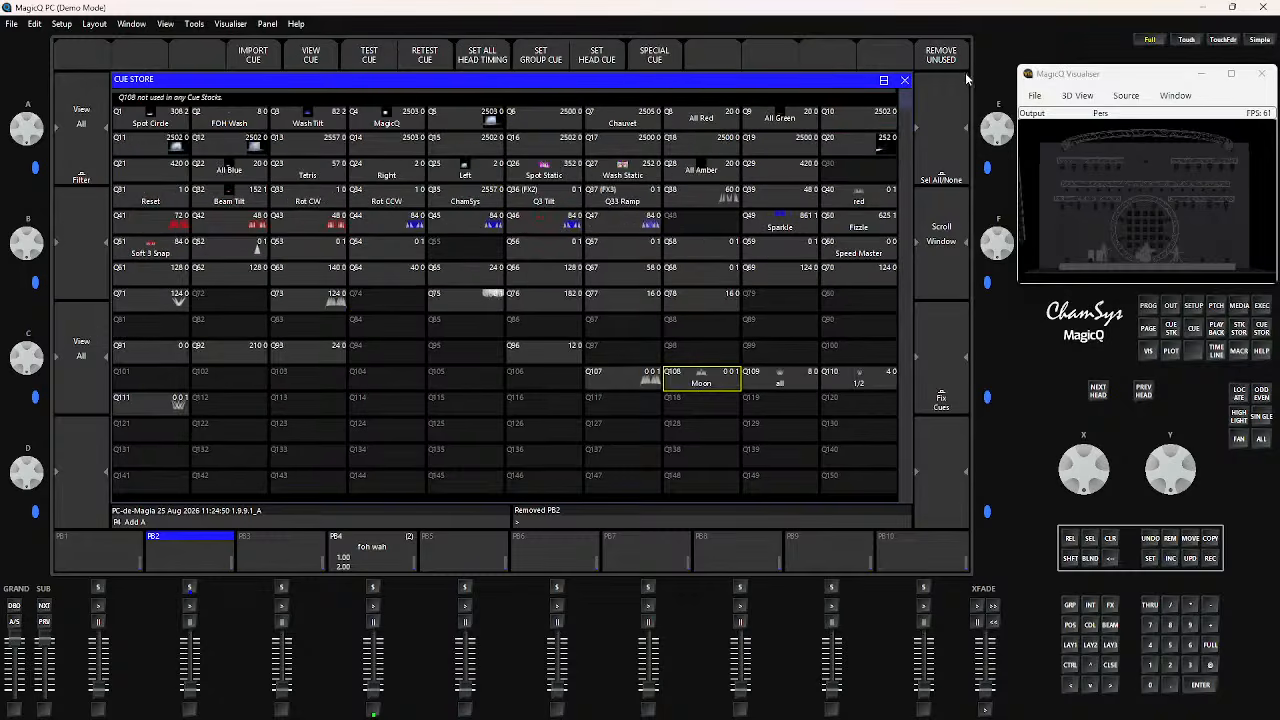
{"action": "left_click", "coordinate": [943, 56]}
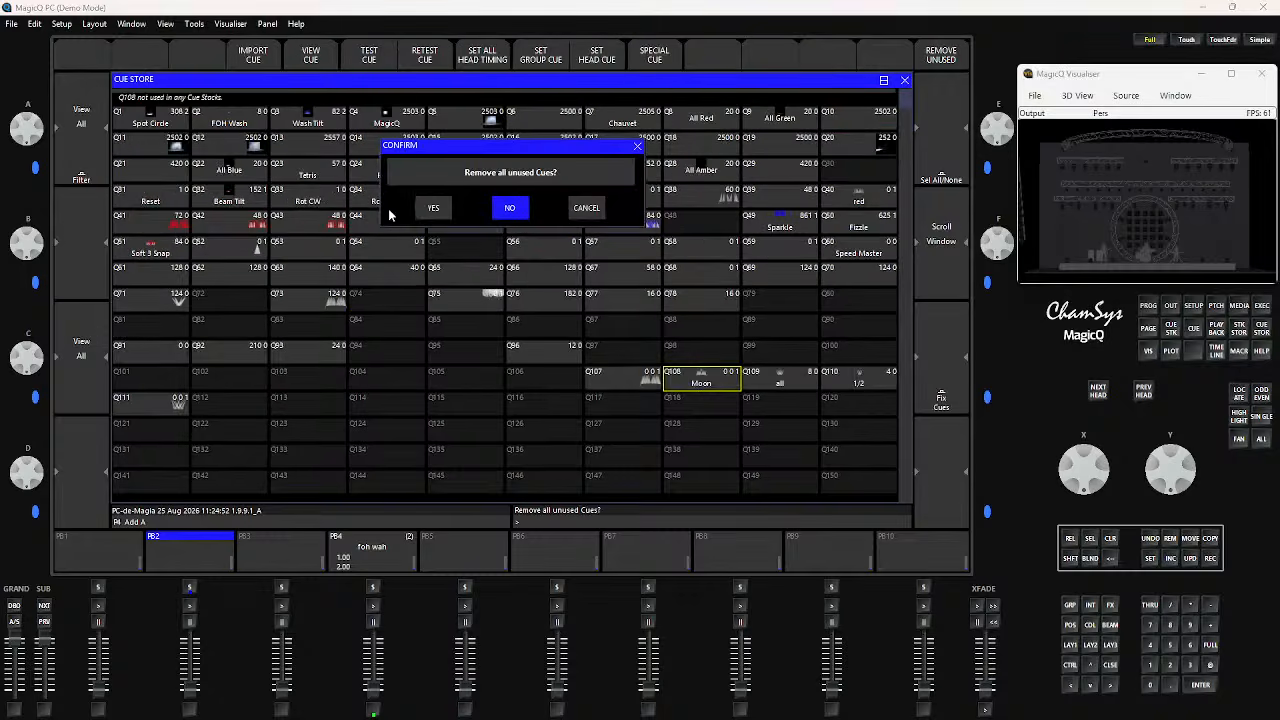
{"action": "left_click", "coordinate": [435, 211]}
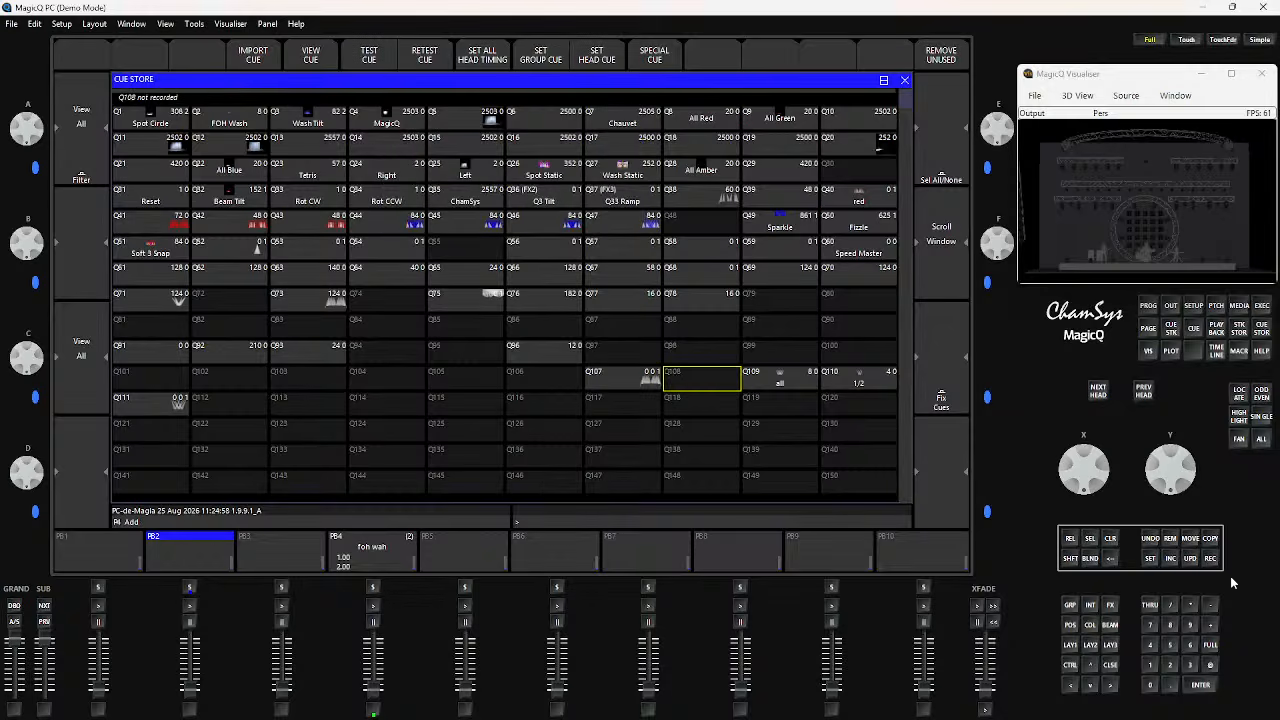
Undo the PB2 removal and the Soft 1 palette merge, then check CS64 in the cue stack store
{"action": "left_click", "coordinate": [1150, 539]}
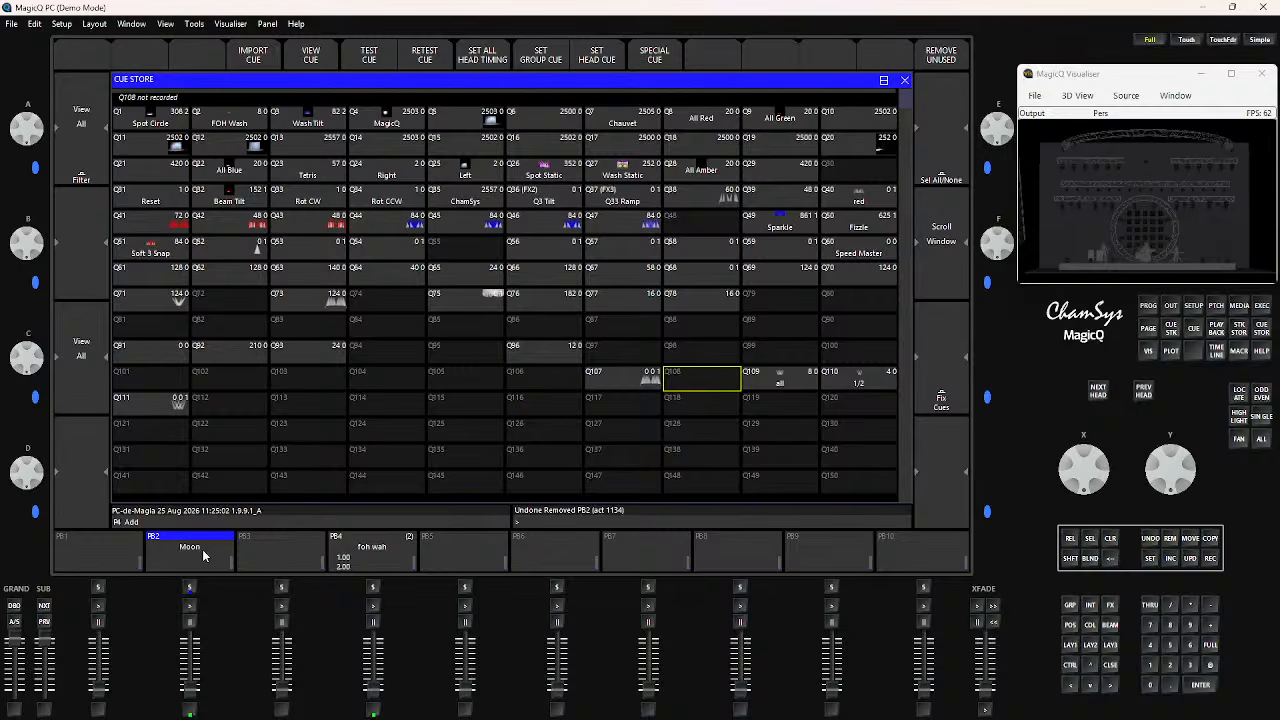
{"action": "left_click", "coordinate": [1151, 540]}
{"action": "left_click", "coordinate": [1151, 540]}
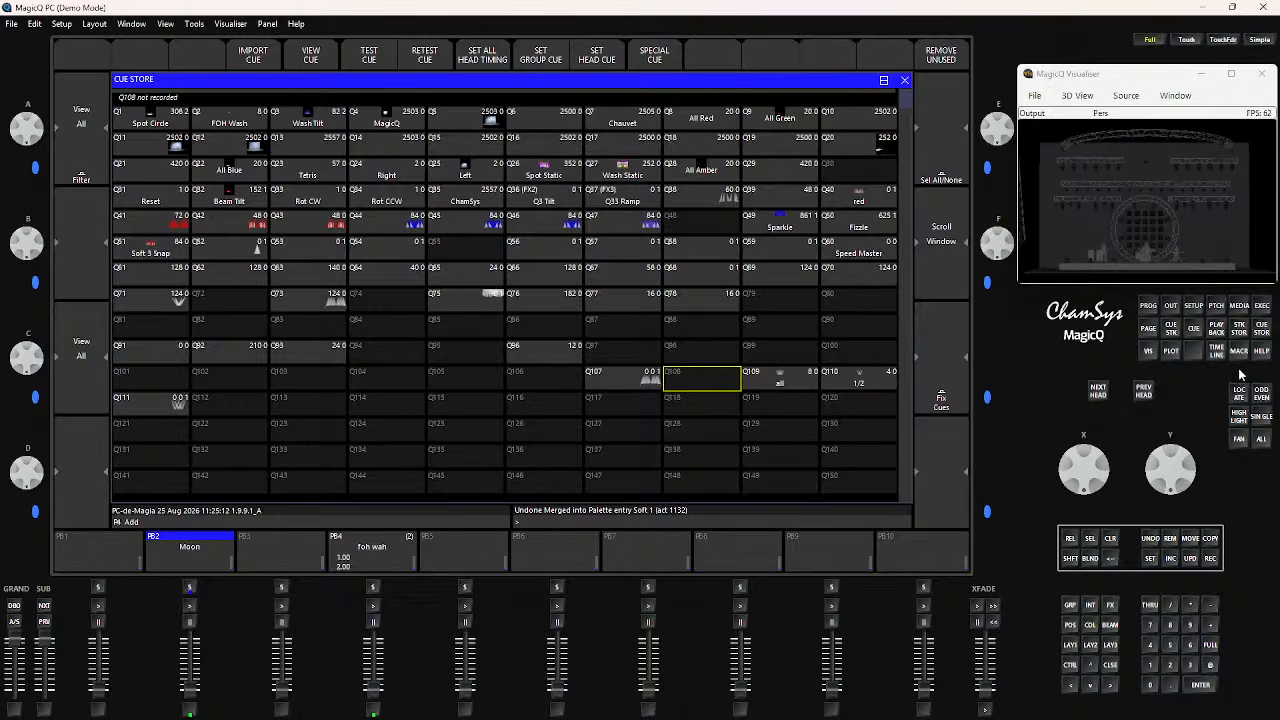
{"action": "left_click", "coordinate": [1240, 332]}
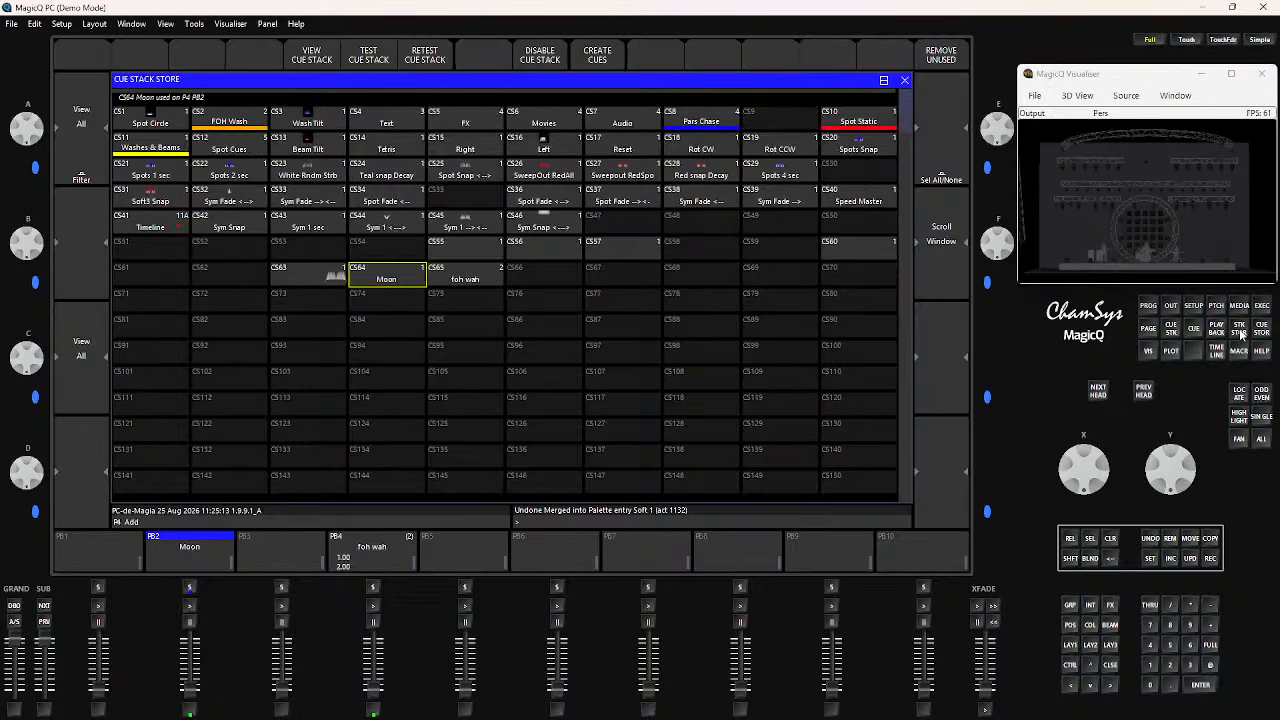
Copy the Moon playback from PB2 to PB3
{"action": "left_click", "coordinate": [405, 283]}
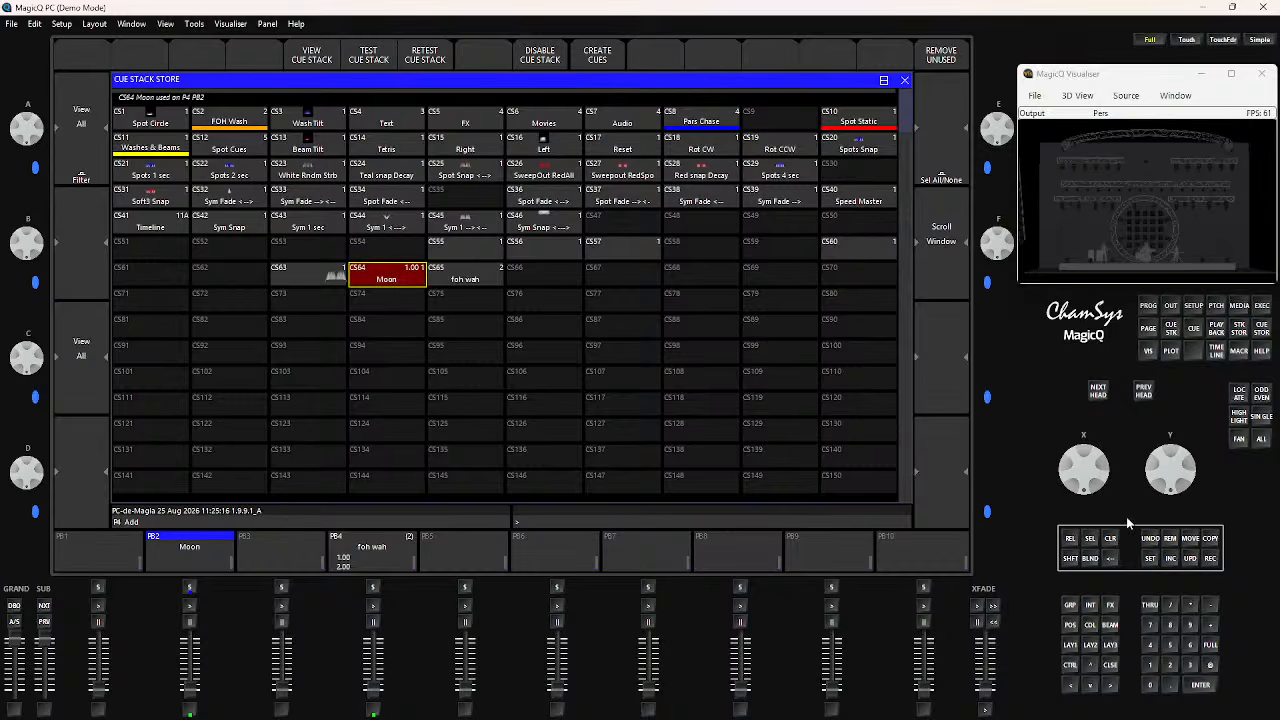
{"action": "left_click", "coordinate": [1211, 541]}
{"action": "left_click", "coordinate": [1262, 330]}
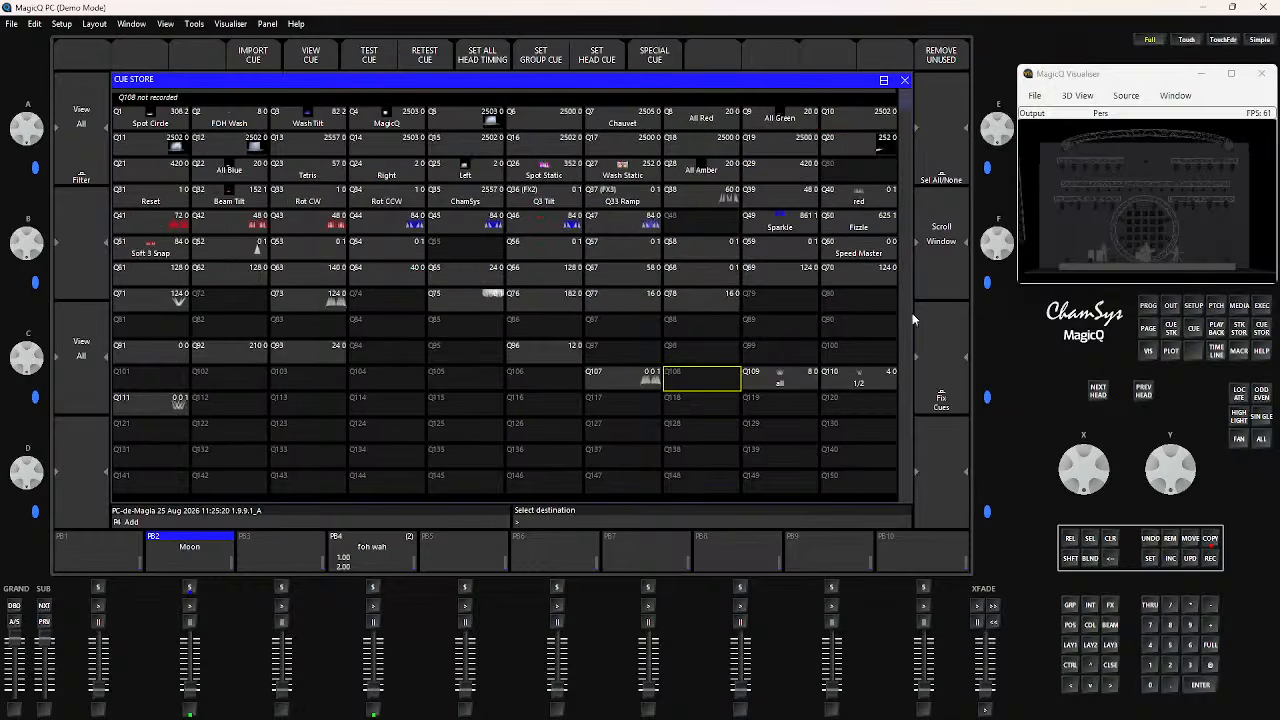
{"action": "left_click", "coordinate": [713, 378]}
{"action": "left_click", "coordinate": [1210, 538]}
{"action": "left_click", "coordinate": [231, 558]}
{"action": "left_click", "coordinate": [274, 553]}
{"action": "left_click", "coordinate": [289, 544]}
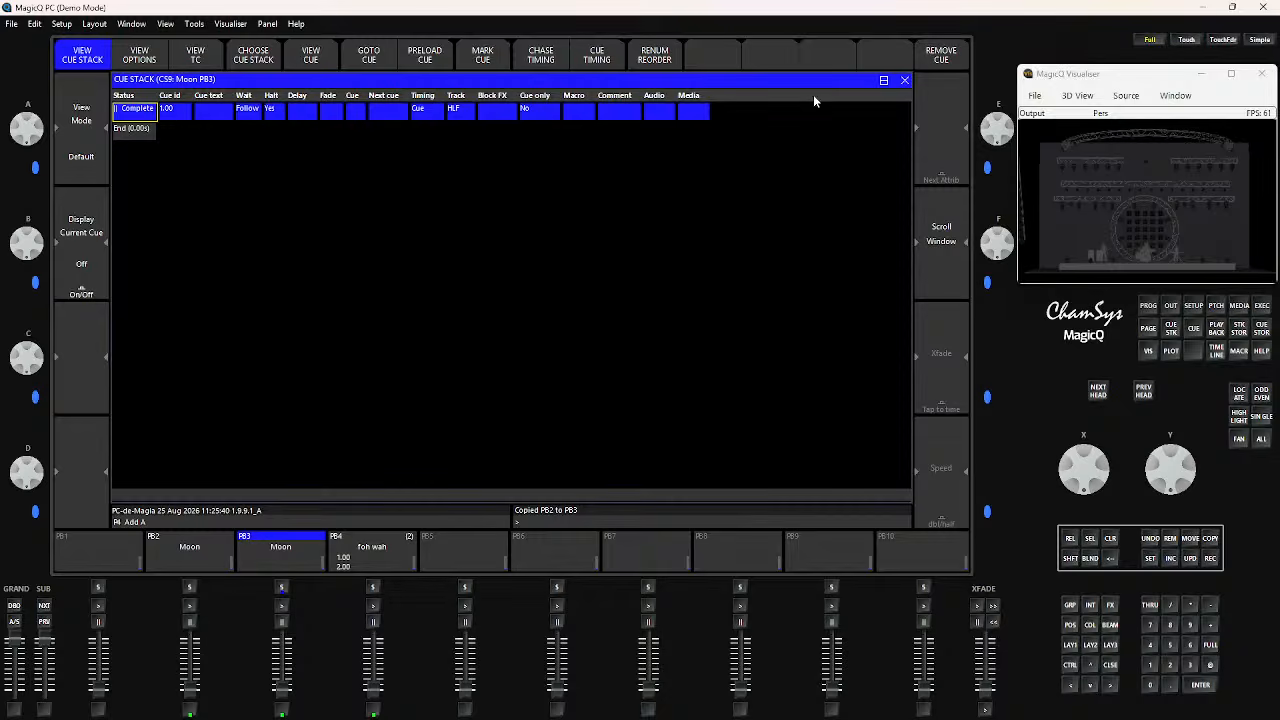
Inspect where cues Q111, Q107, Q108, Q96 and Q109 are used in the cue store
{"action": "left_click", "coordinate": [904, 80]}
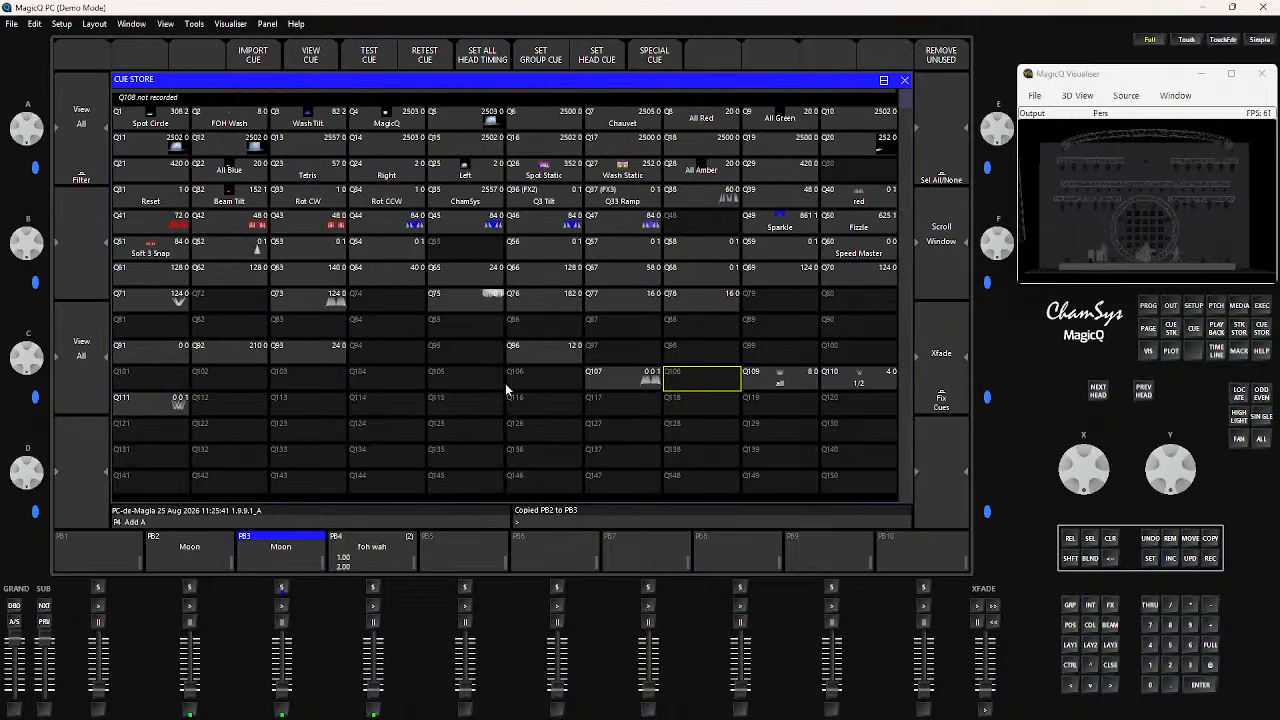
{"action": "left_click", "coordinate": [143, 403]}
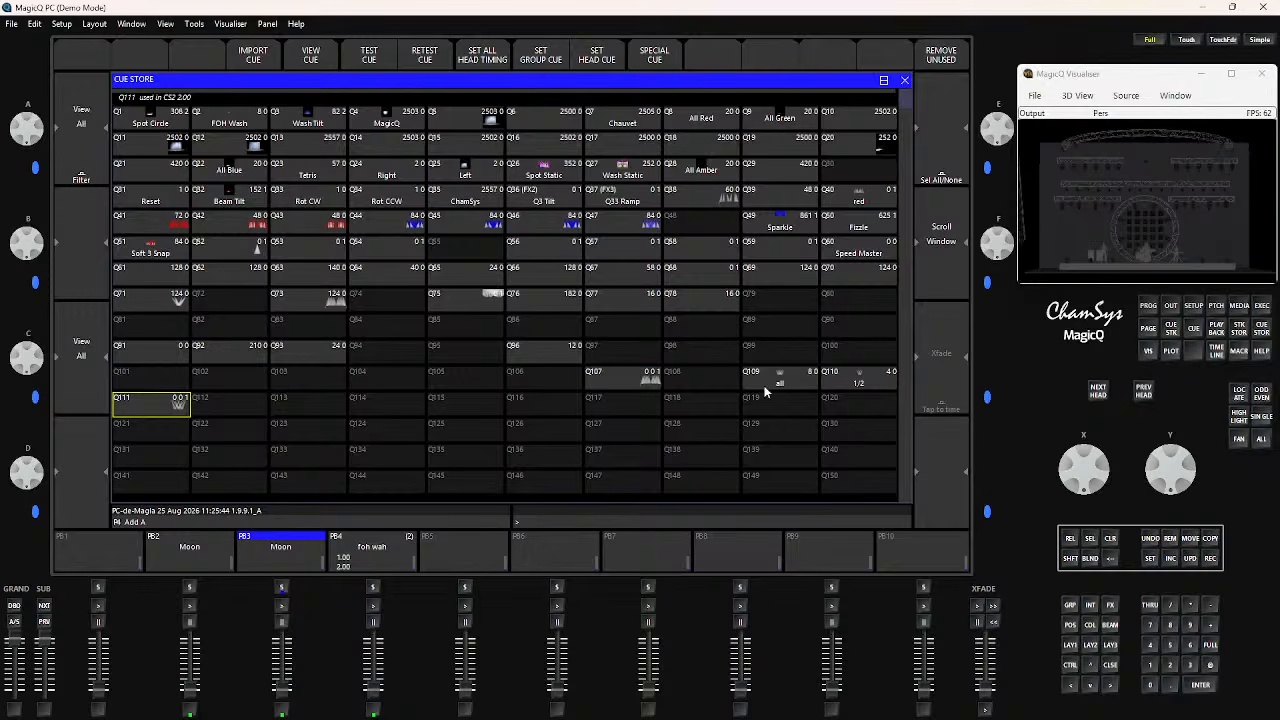
{"action": "left_click", "coordinate": [632, 386]}
{"action": "left_click", "coordinate": [706, 382]}
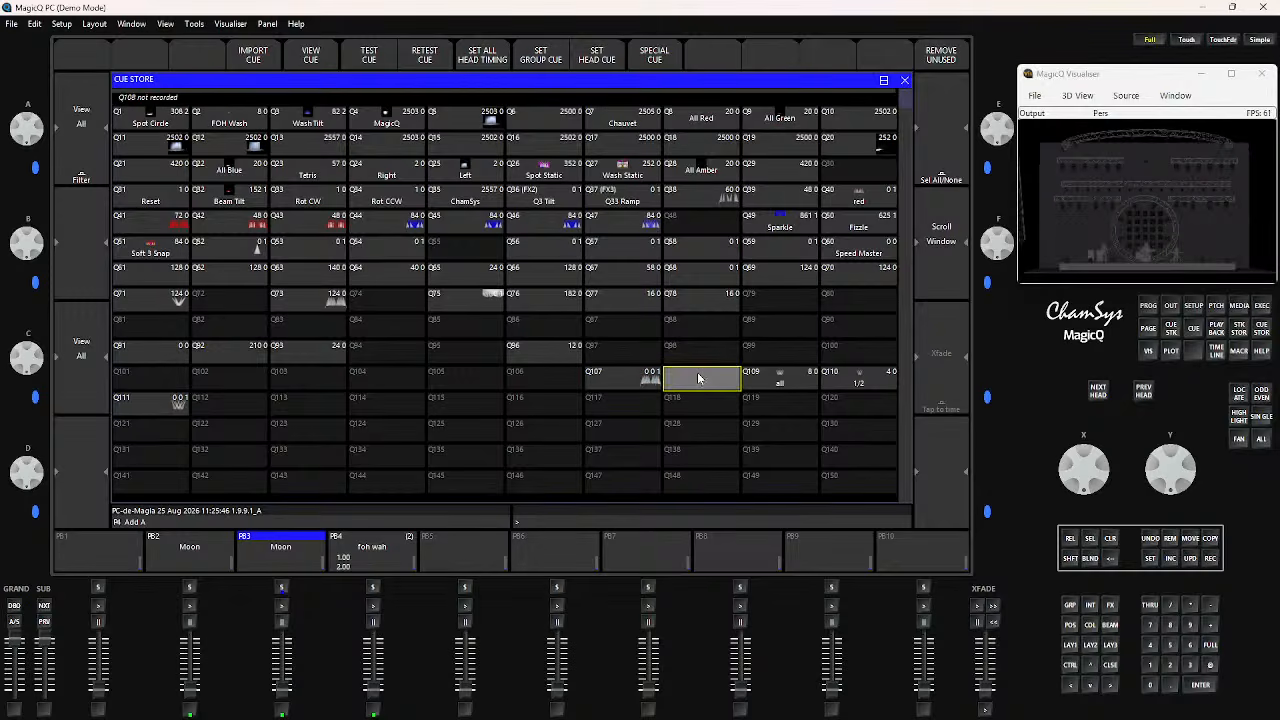
{"action": "left_click", "coordinate": [529, 354]}
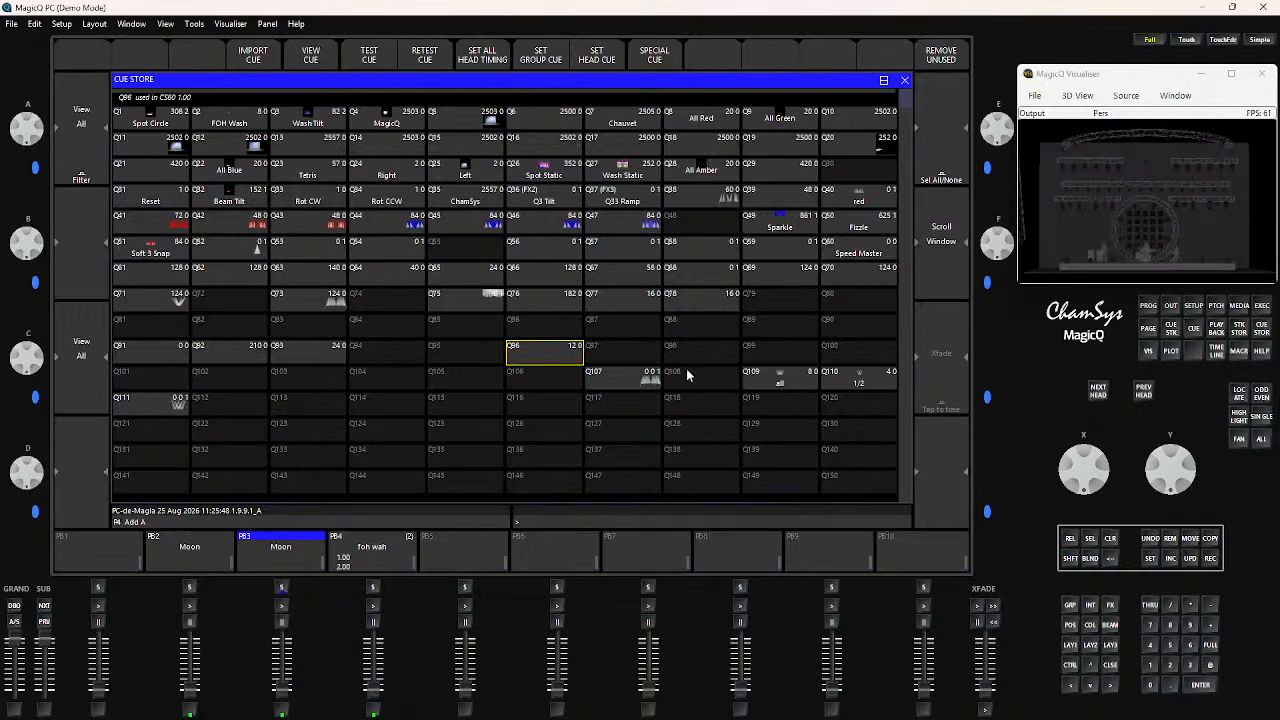
{"action": "left_click", "coordinate": [830, 381]}
{"action": "left_click", "coordinate": [812, 383]}
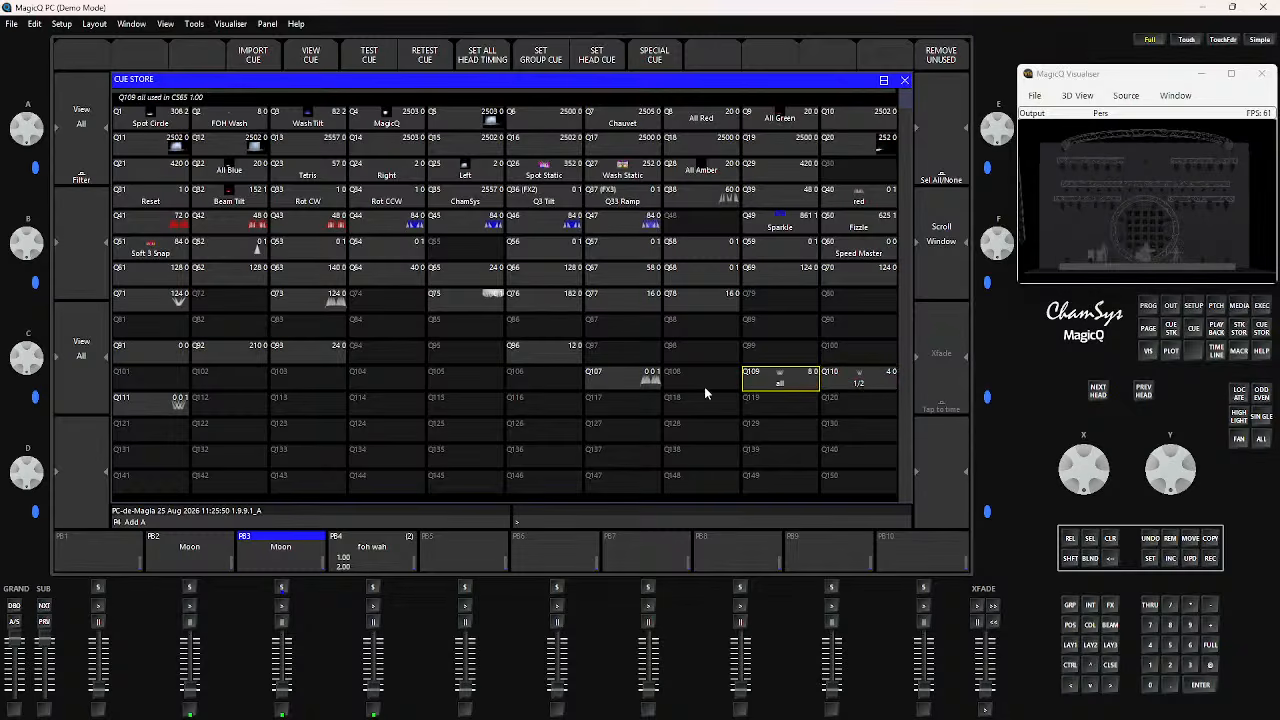
{"action": "key", "text": "Up"}
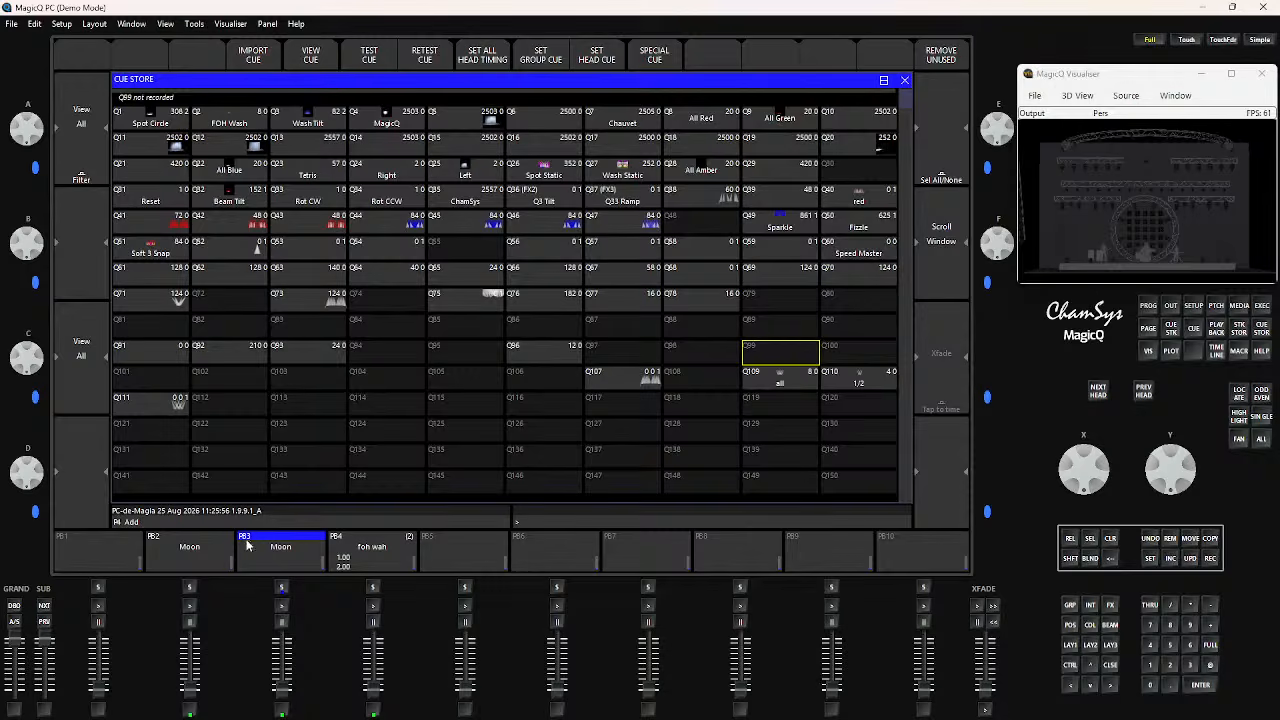
Raise the copied Moon playback on PB3 to full and test stacks CS9 and CS64 in the cue stack store
{"action": "left_click", "coordinate": [284, 558]}
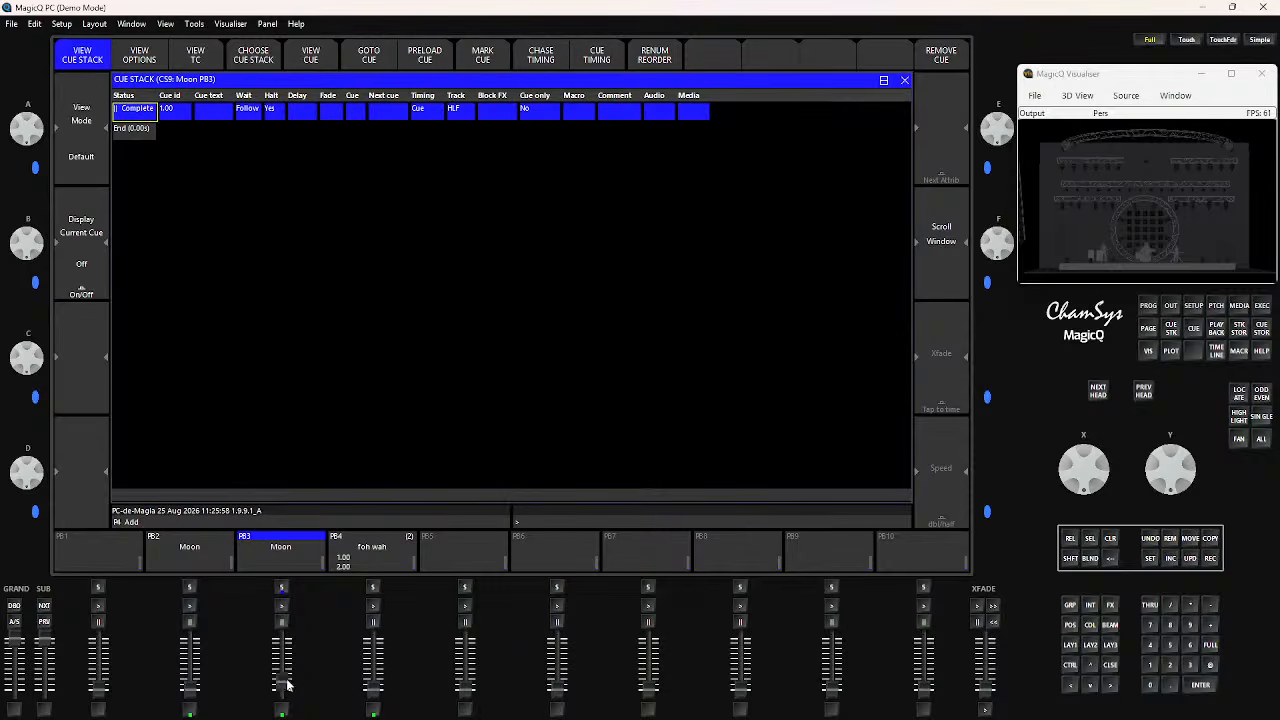
{"action": "left_click_drag", "start_coordinate": [283, 687], "coordinate": [294, 616]}
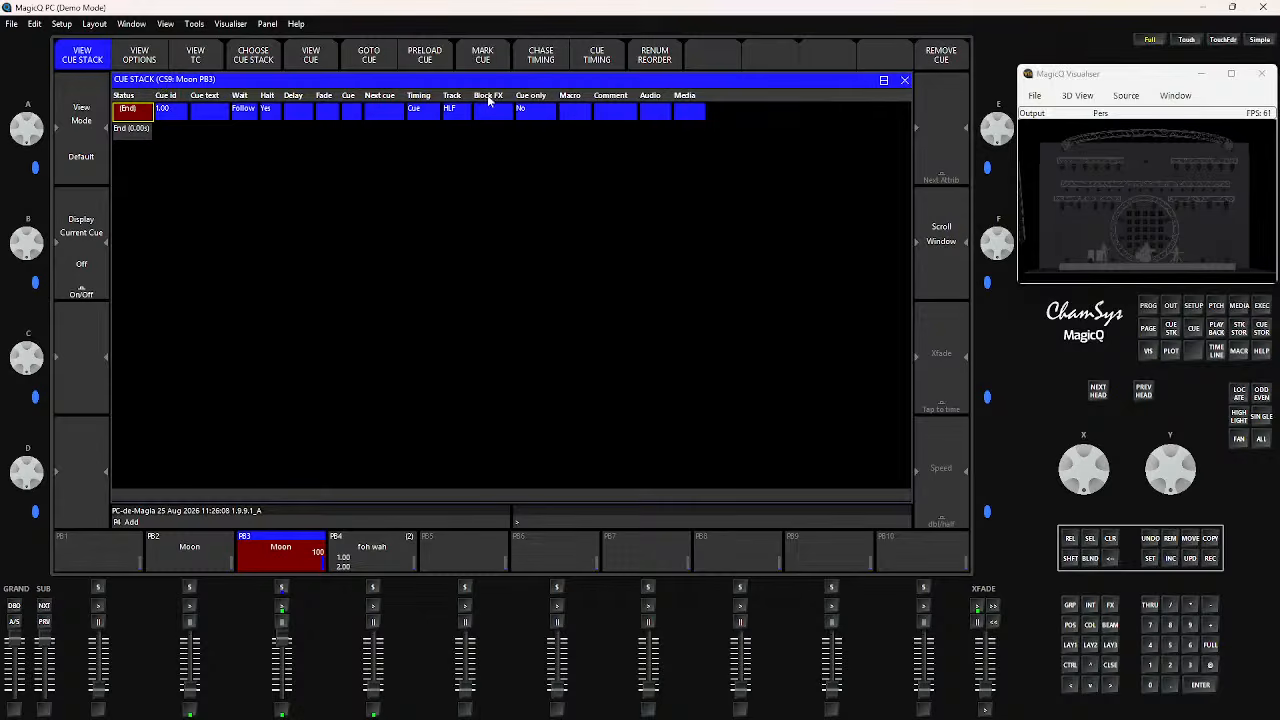
{"action": "left_click", "coordinate": [1240, 329]}
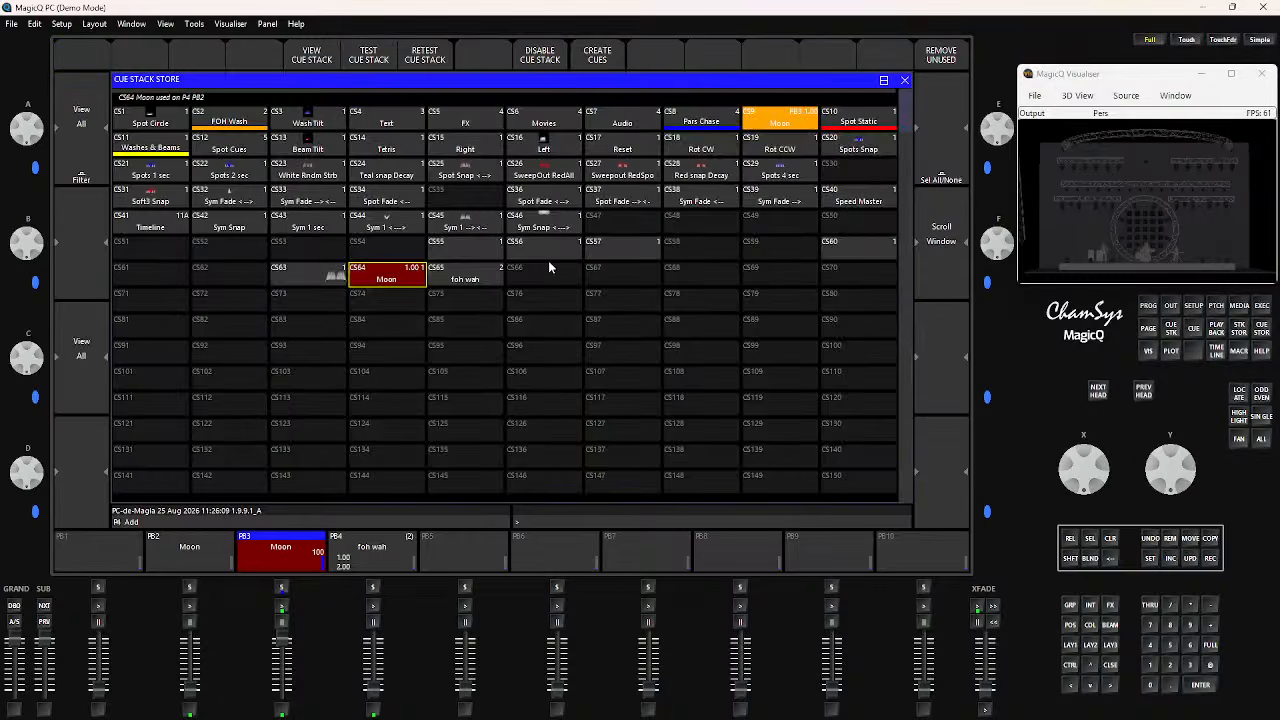
{"action": "left_click", "coordinate": [772, 123]}
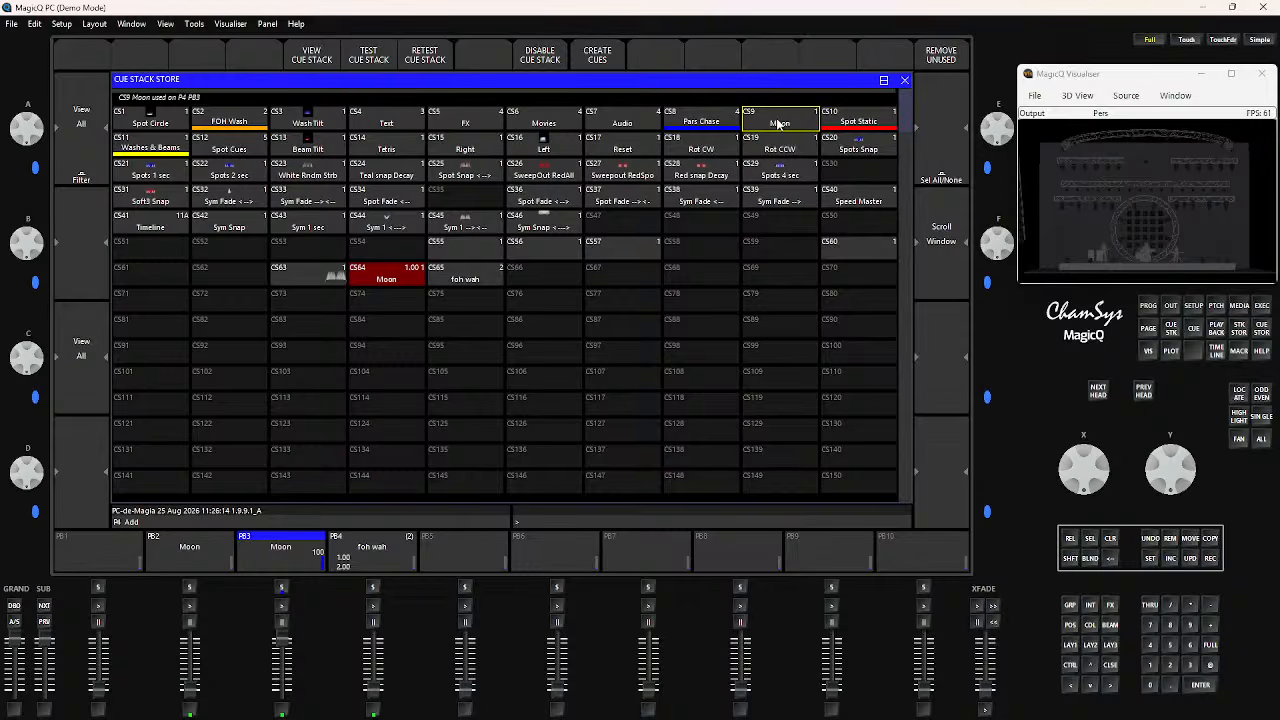
{"action": "left_click", "coordinate": [779, 124]}
{"action": "left_click", "coordinate": [400, 272]}
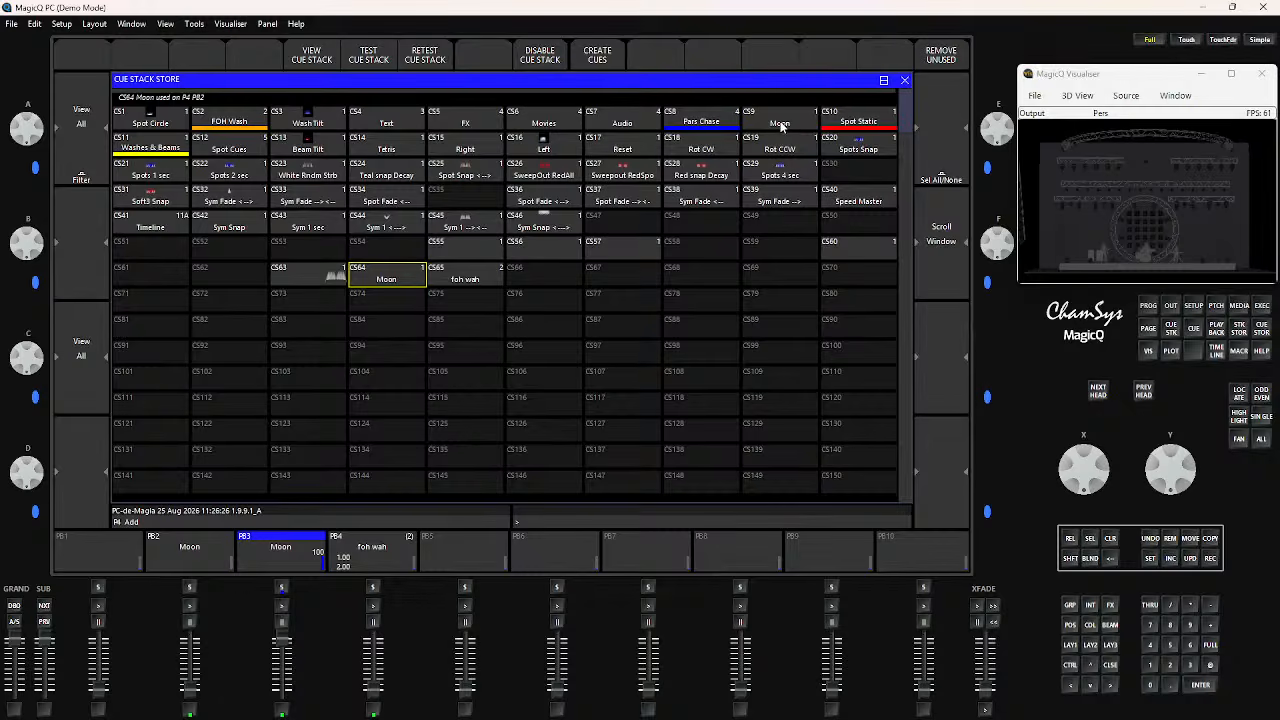
Inspect the empty slots CS30, CS35, CS47 to CS49 and CS61 in the cue stack store
{"action": "left_click", "coordinate": [852, 170]}
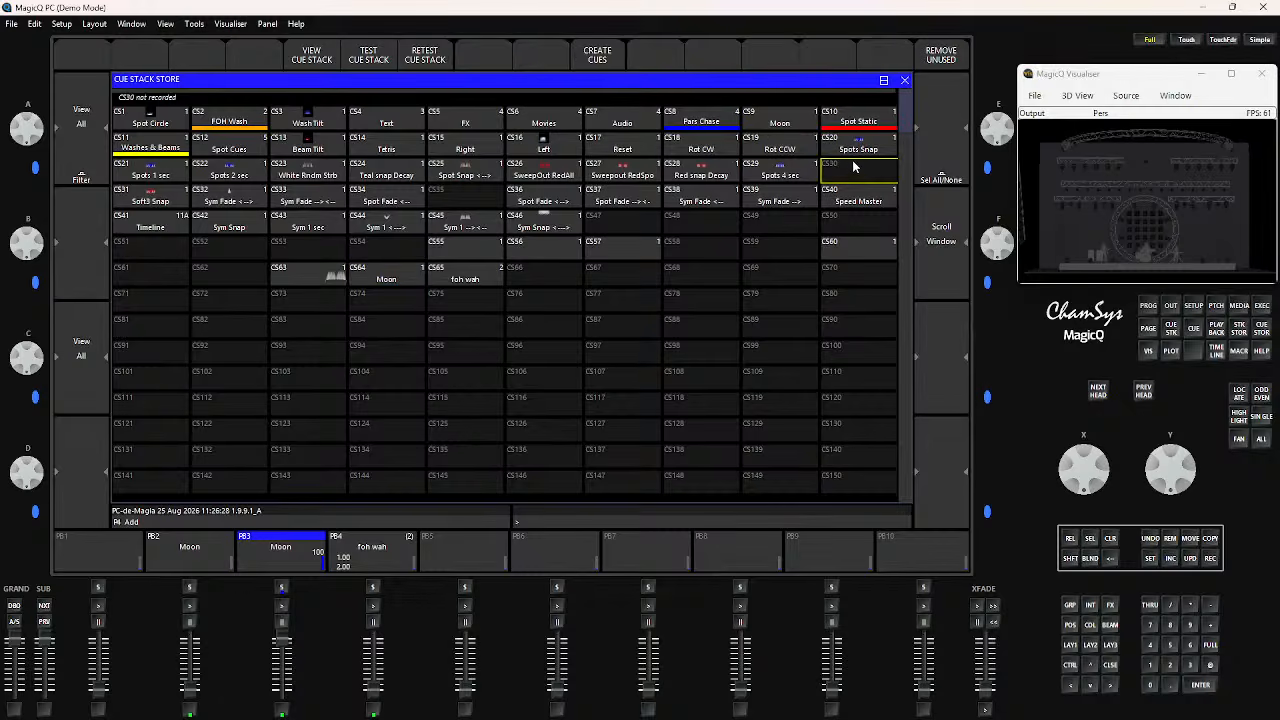
{"action": "left_click", "coordinate": [464, 202]}
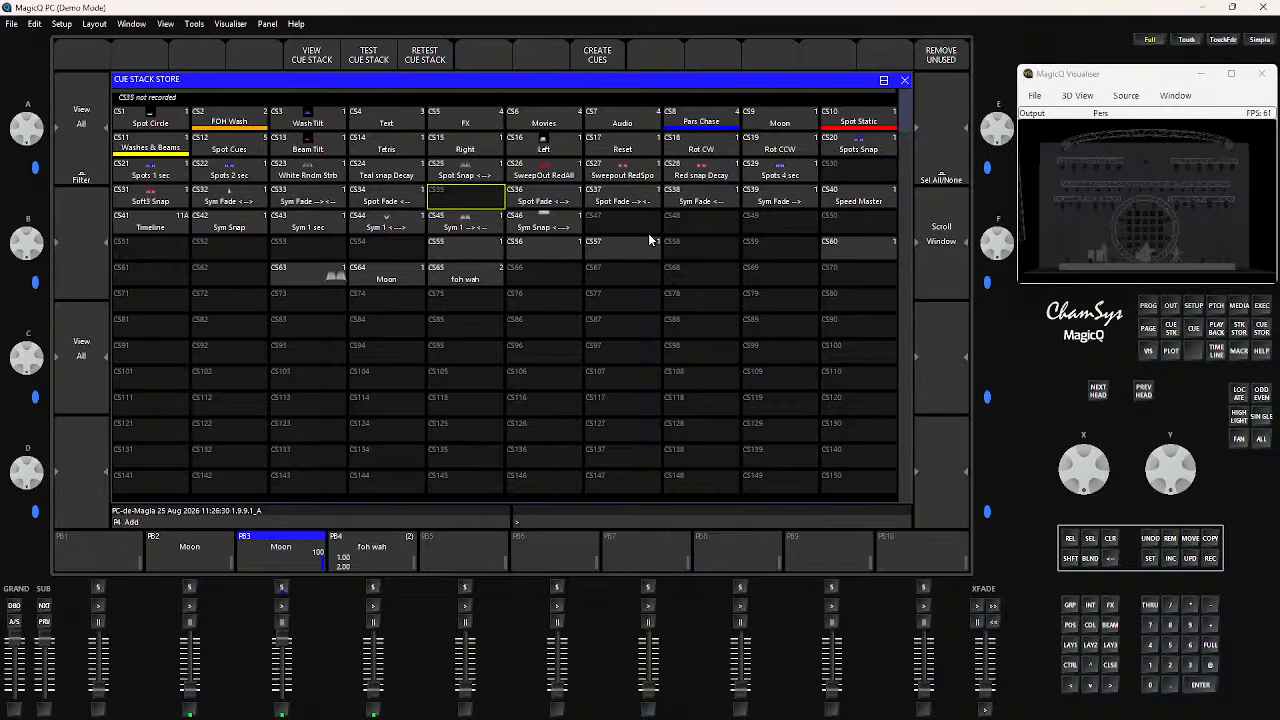
{"action": "left_click", "coordinate": [633, 229]}
{"action": "left_click", "coordinate": [694, 223]}
{"action": "left_click", "coordinate": [762, 223]}
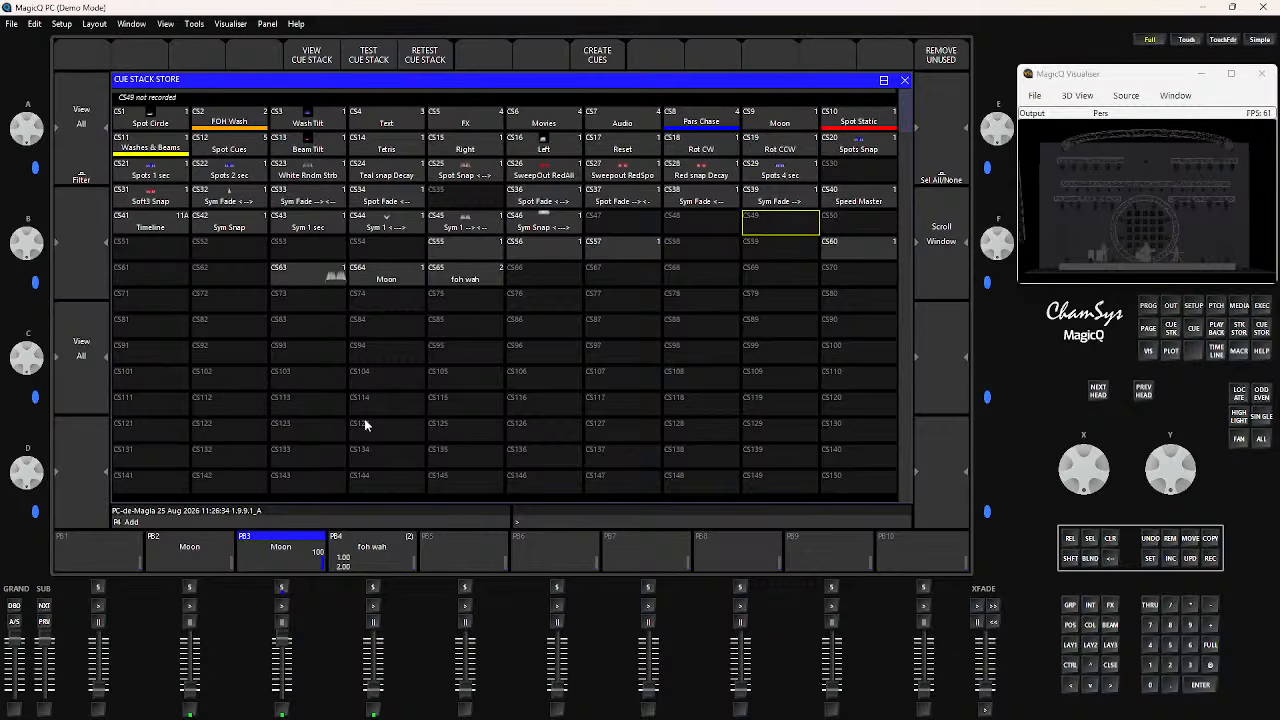
{"action": "left_click", "coordinate": [181, 284]}
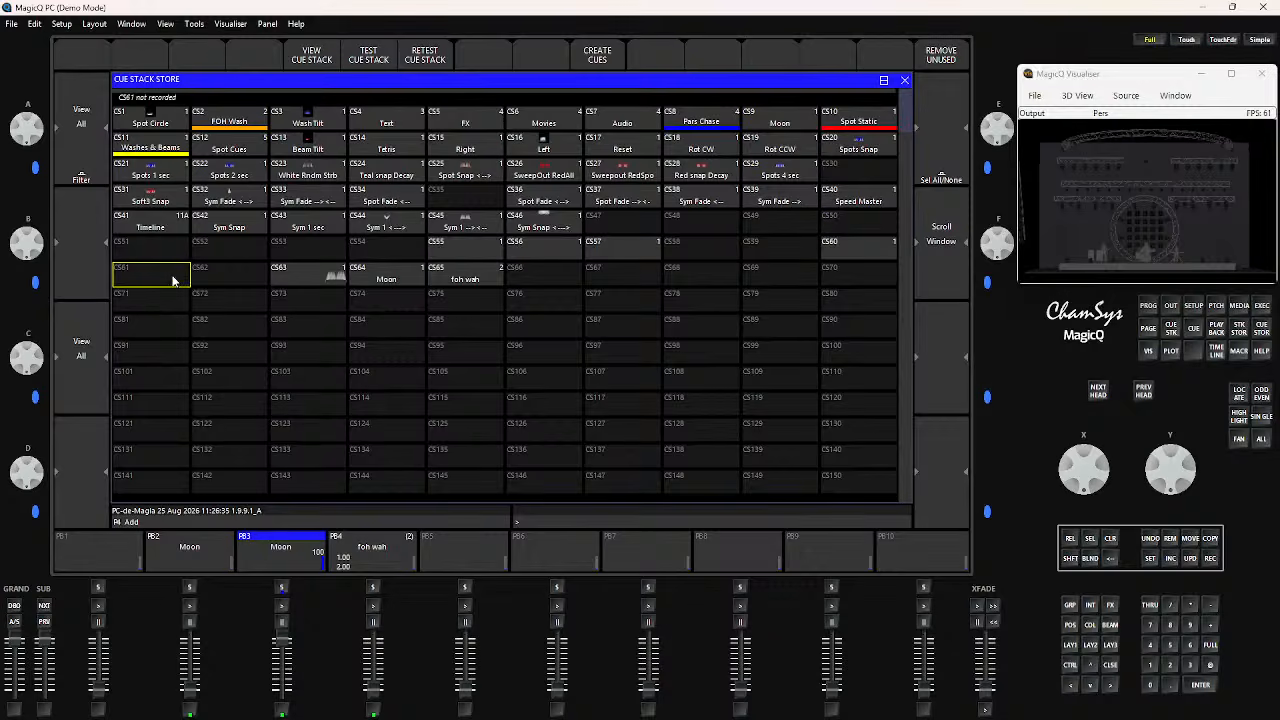
Review the cue storage settings in the setup and return to the group and palette layout
{"action": "left_click", "coordinate": [1068, 650]}
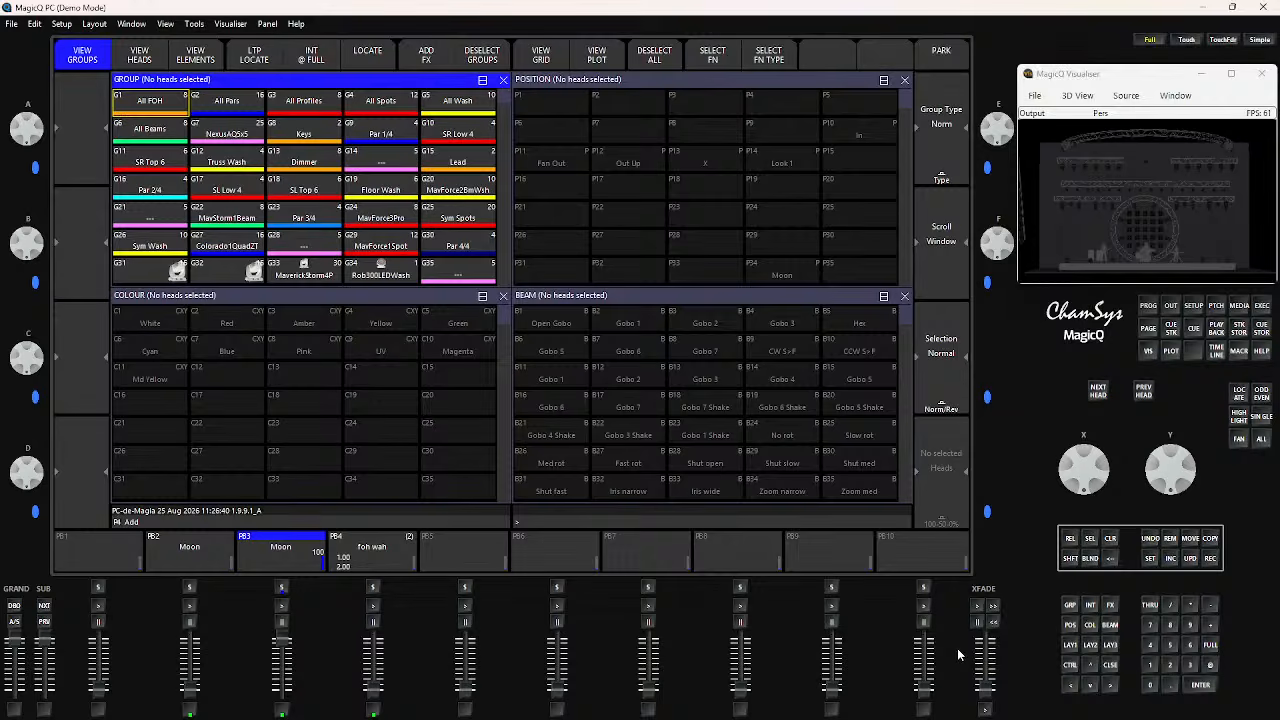
{"action": "left_click", "coordinate": [1192, 308]}
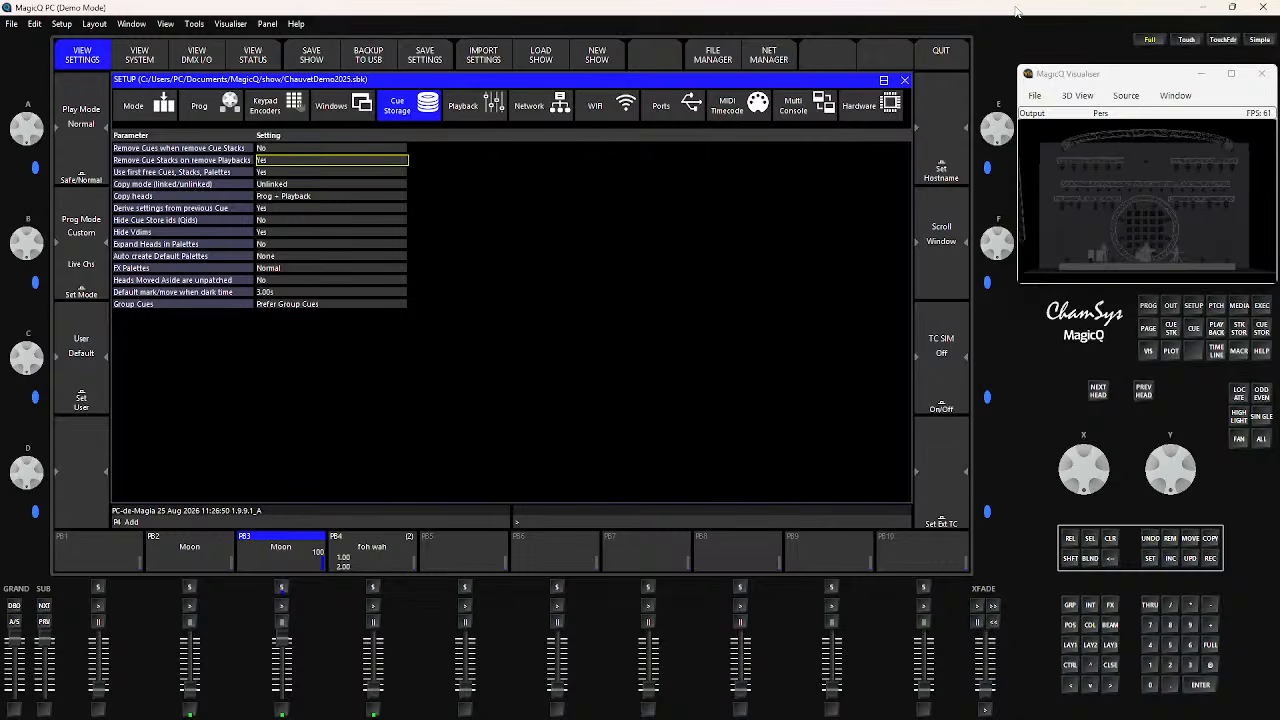
{"action": "left_click", "coordinate": [1069, 646]}
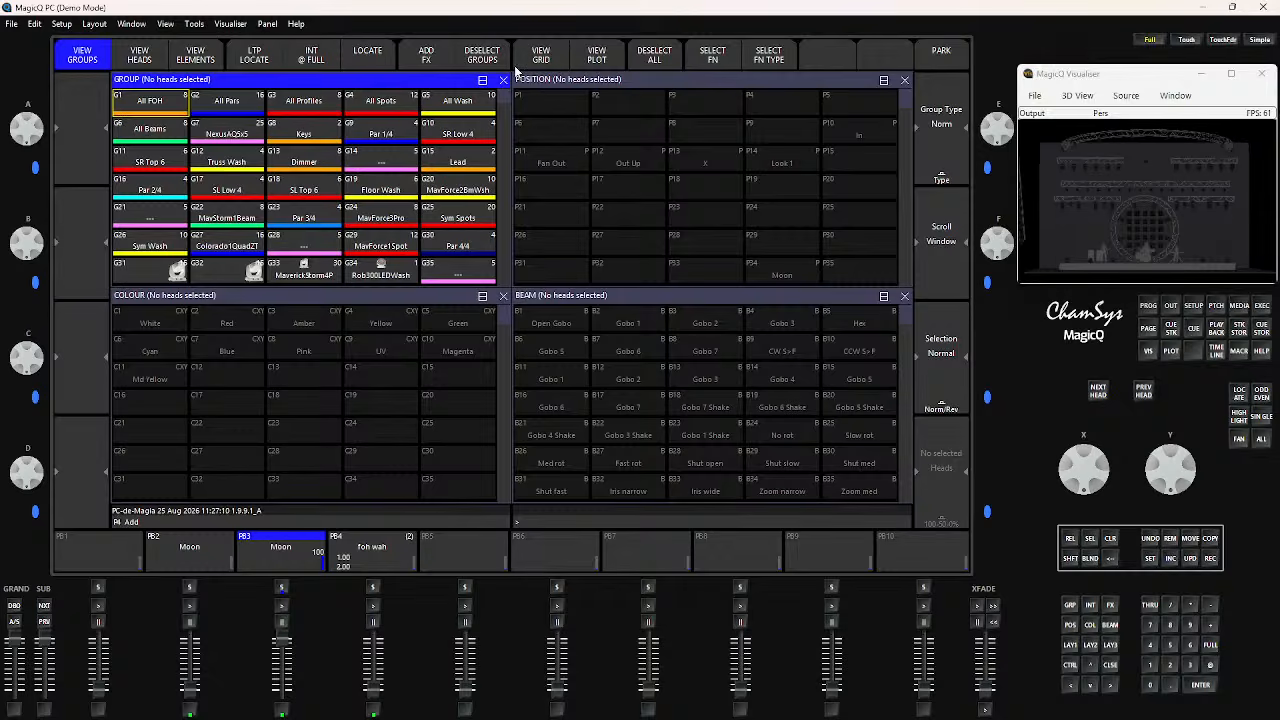
Remove all unused groups from the Group window
{"action": "scroll", "coordinate": [338, 178], "scroll_direction": "down", "scroll_amount": 9}
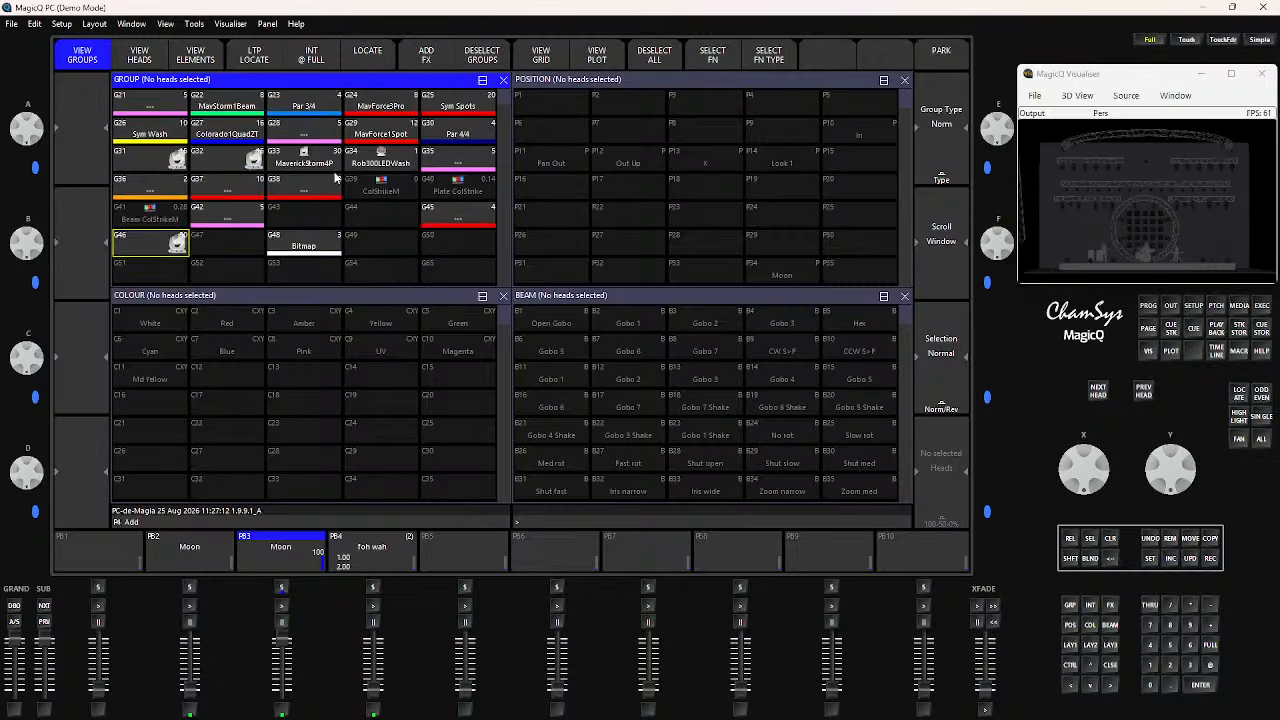
{"action": "scroll", "coordinate": [338, 178], "scroll_direction": "down", "scroll_amount": 2}
{"action": "scroll", "coordinate": [336, 176], "scroll_direction": "up", "scroll_amount": 6}
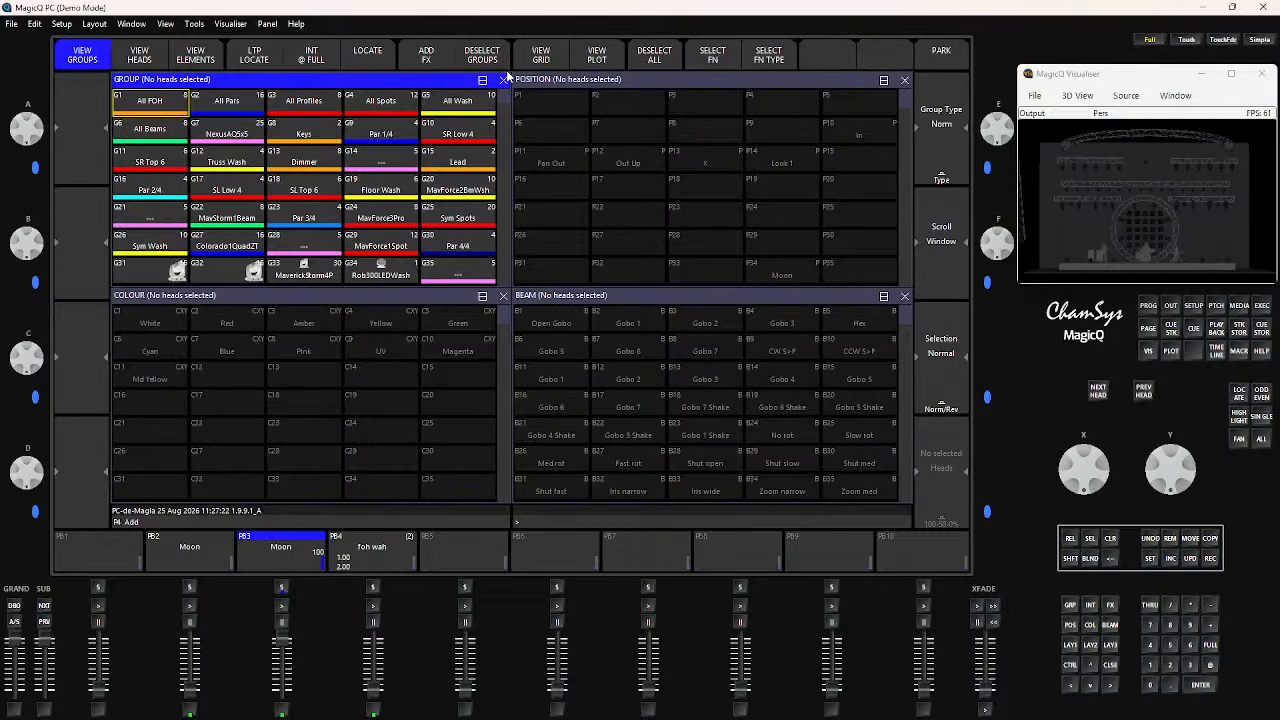
{"action": "key", "text": "shift"}
{"action": "key", "text": "shift"}
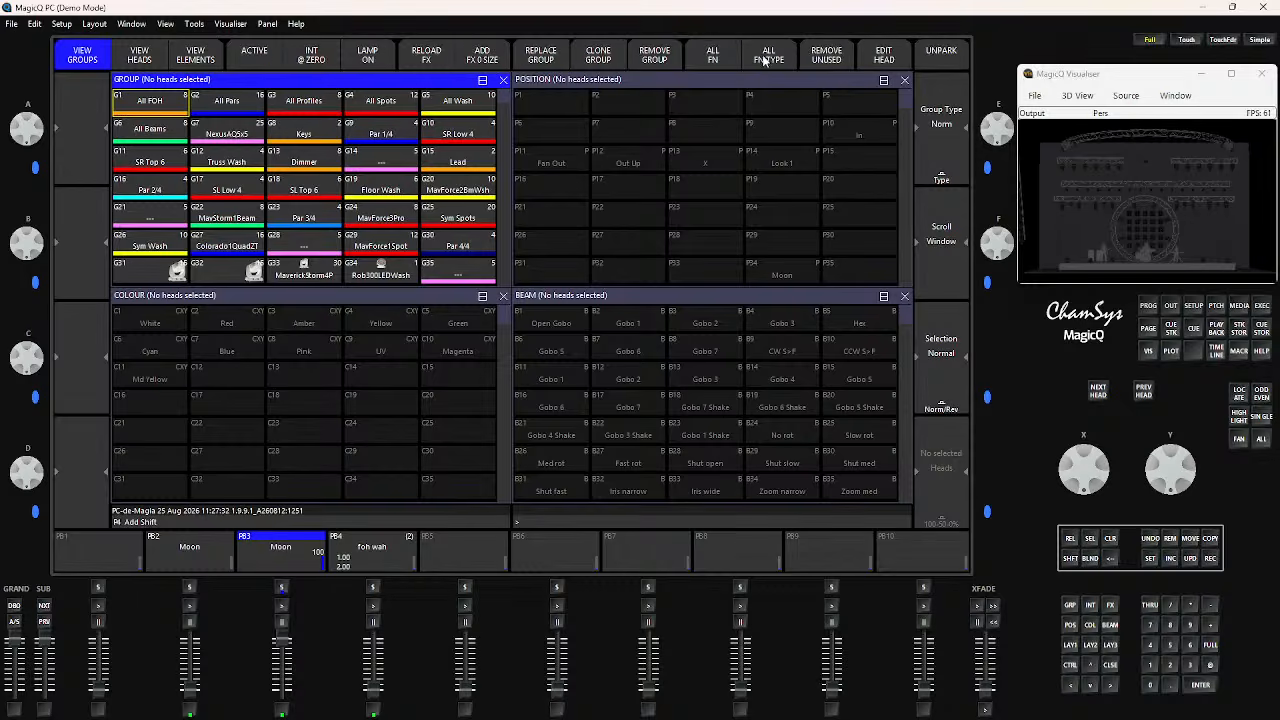
{"action": "left_click", "coordinate": [828, 60]}
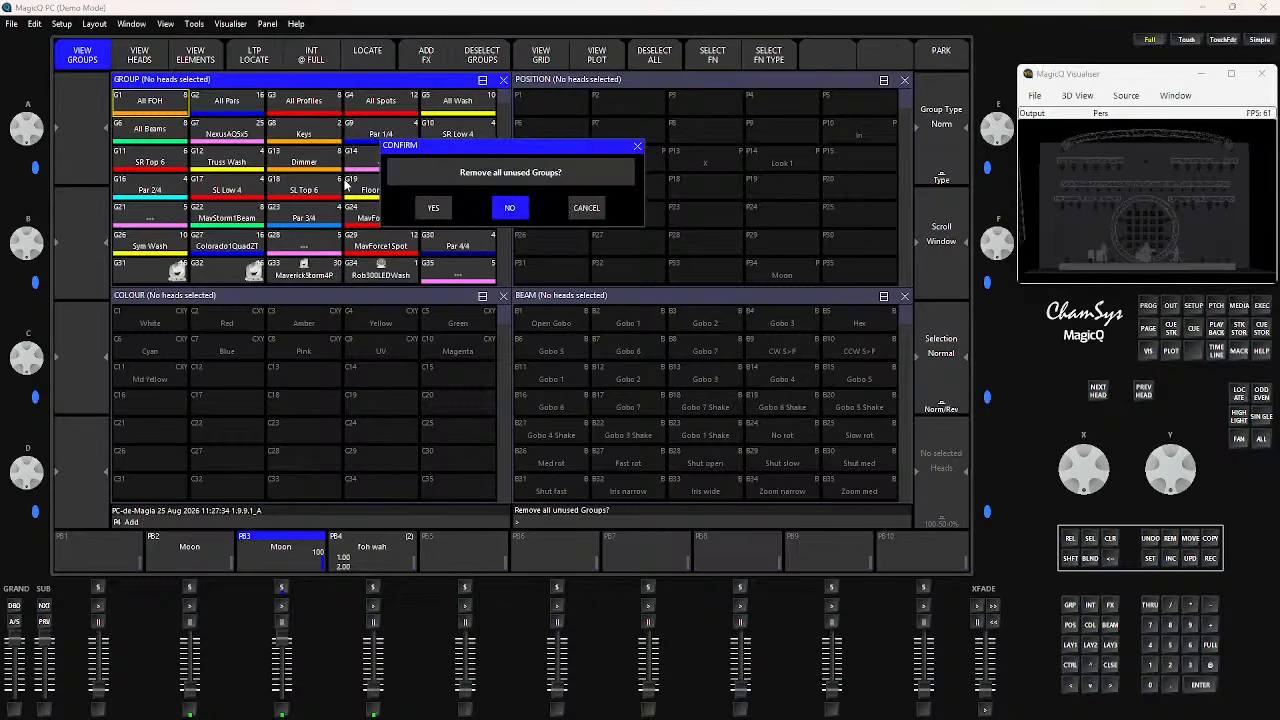
{"action": "left_click", "coordinate": [437, 215]}
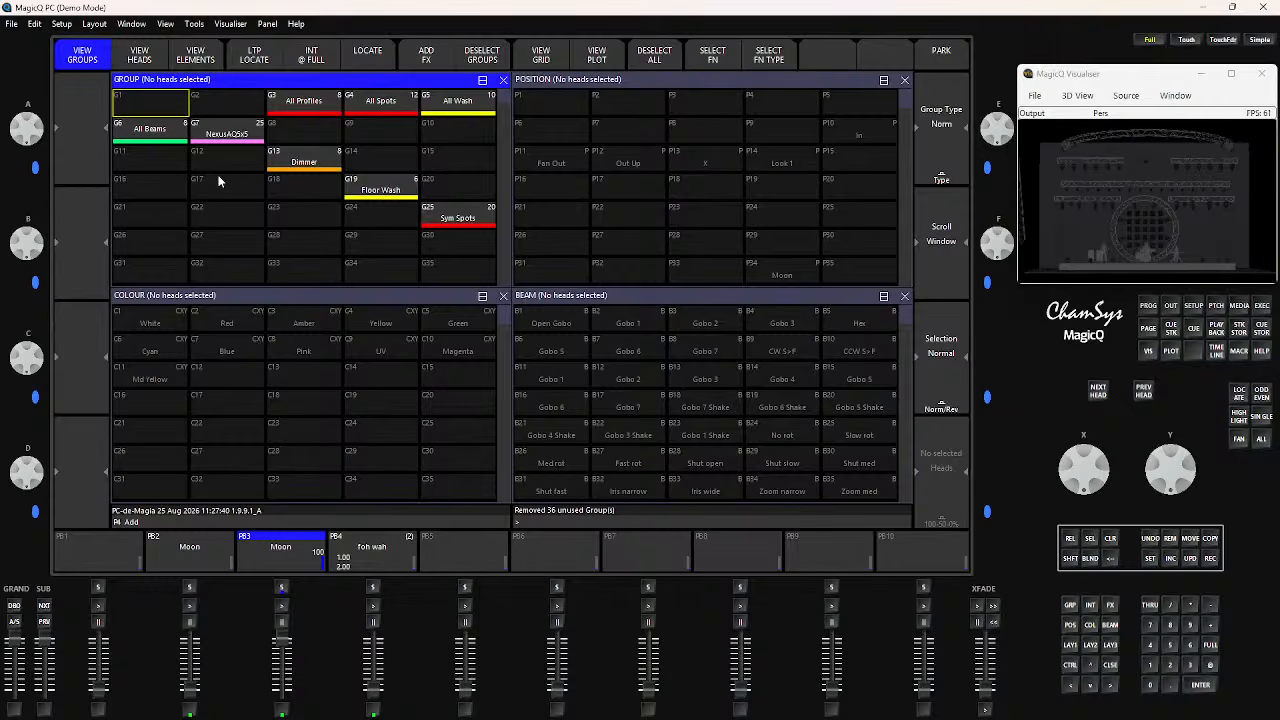
Examine the groups kept in the Group window, including group G46
{"action": "scroll", "coordinate": [293, 246], "scroll_direction": "down", "scroll_amount": 10}
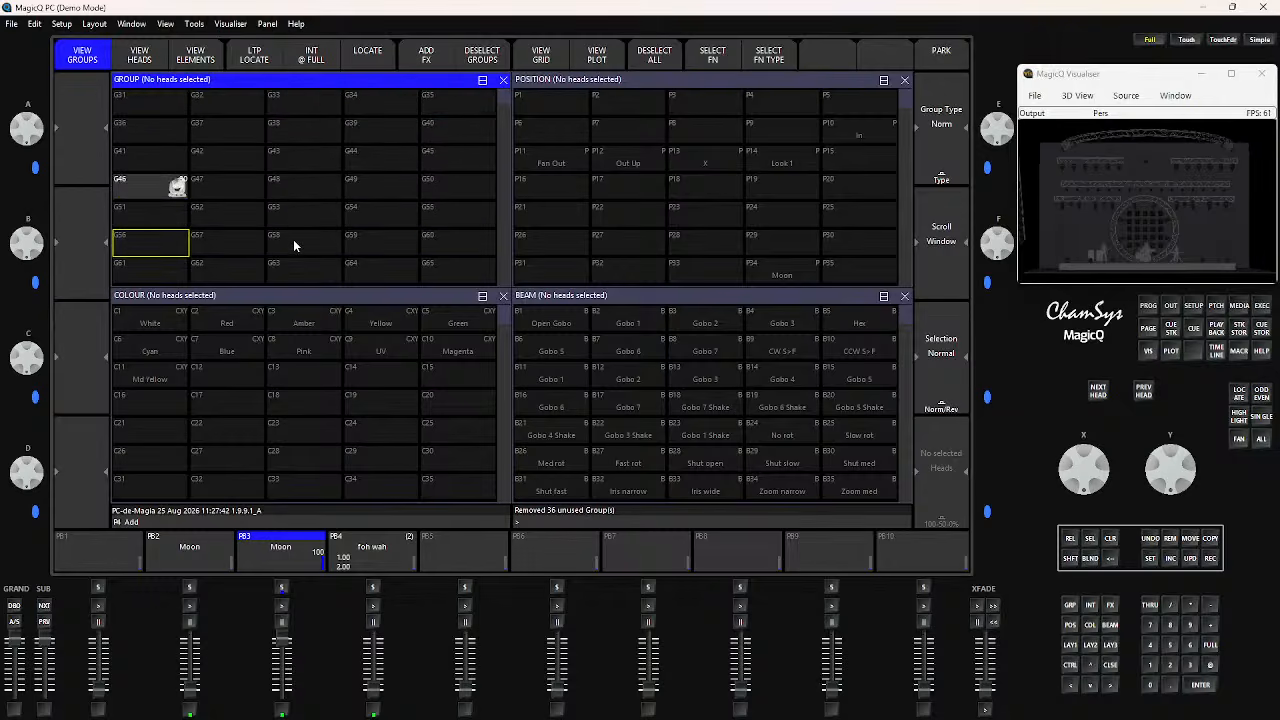
{"action": "scroll", "coordinate": [294, 243], "scroll_direction": "up", "scroll_amount": 10}
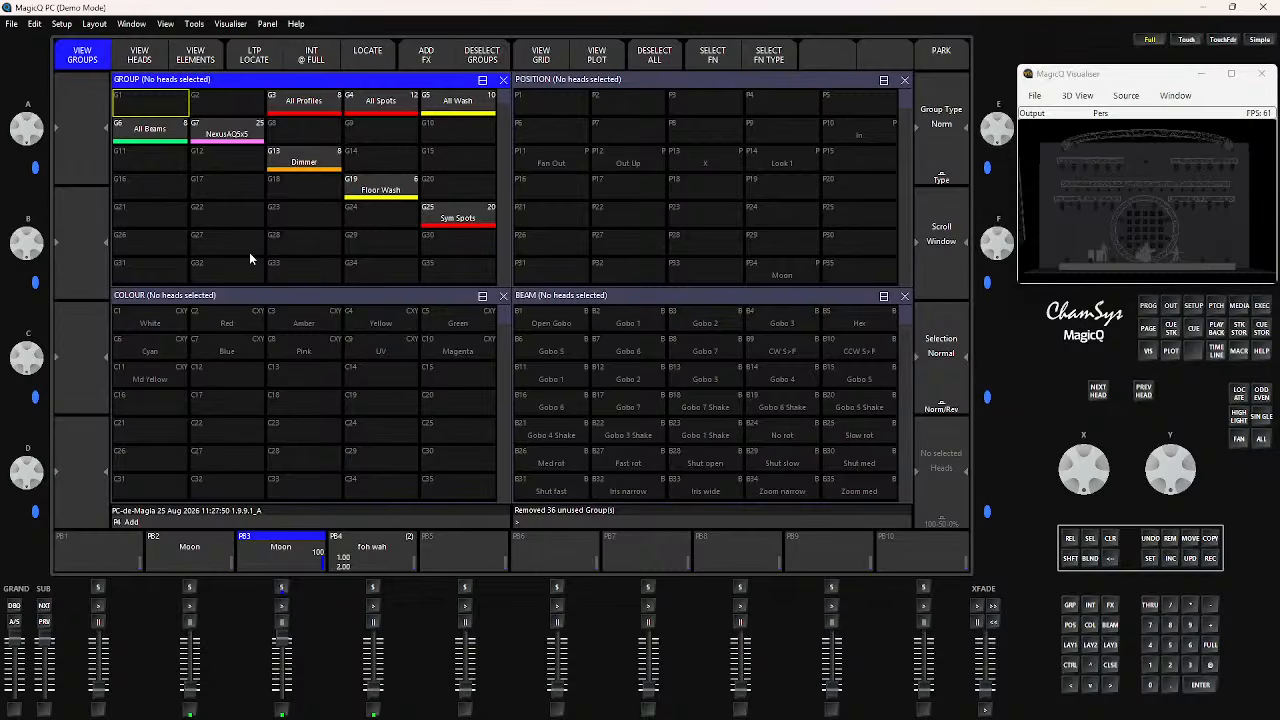
{"action": "key", "text": "Down"}
{"action": "key", "text": "Down"}
{"action": "key", "text": "Down"}
{"action": "key", "text": "Down"}
{"action": "key", "text": "Down"}
{"action": "key", "text": "Down"}
{"action": "key", "text": "Down"}
{"action": "key", "text": "Down"}
{"action": "key", "text": "Down"}
{"action": "key", "text": "Down"}
{"action": "left_click", "coordinate": [160, 220]}
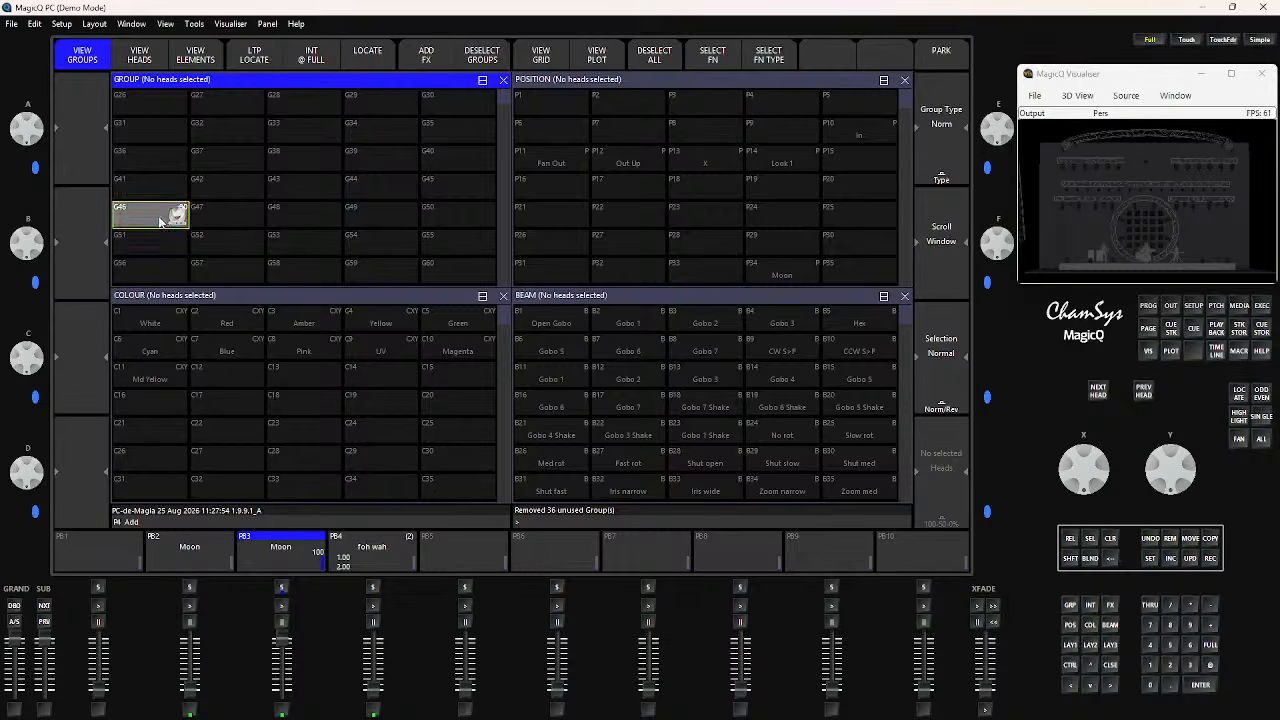
{"action": "left_click", "coordinate": [160, 220]}
{"action": "scroll", "coordinate": [292, 167], "scroll_direction": "up", "scroll_amount": 6}
{"action": "scroll", "coordinate": [292, 167], "scroll_direction": "up", "scroll_amount": 3}
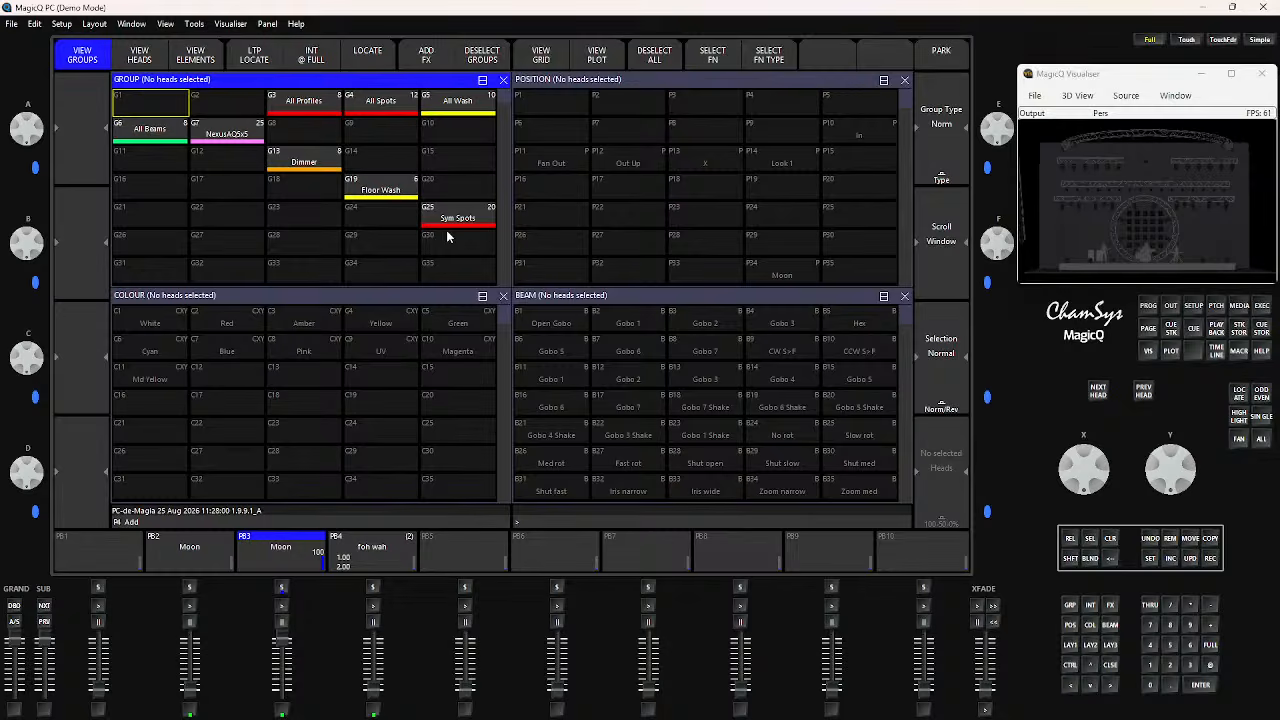
{"action": "scroll", "coordinate": [379, 261], "scroll_direction": "down", "scroll_amount": 3}
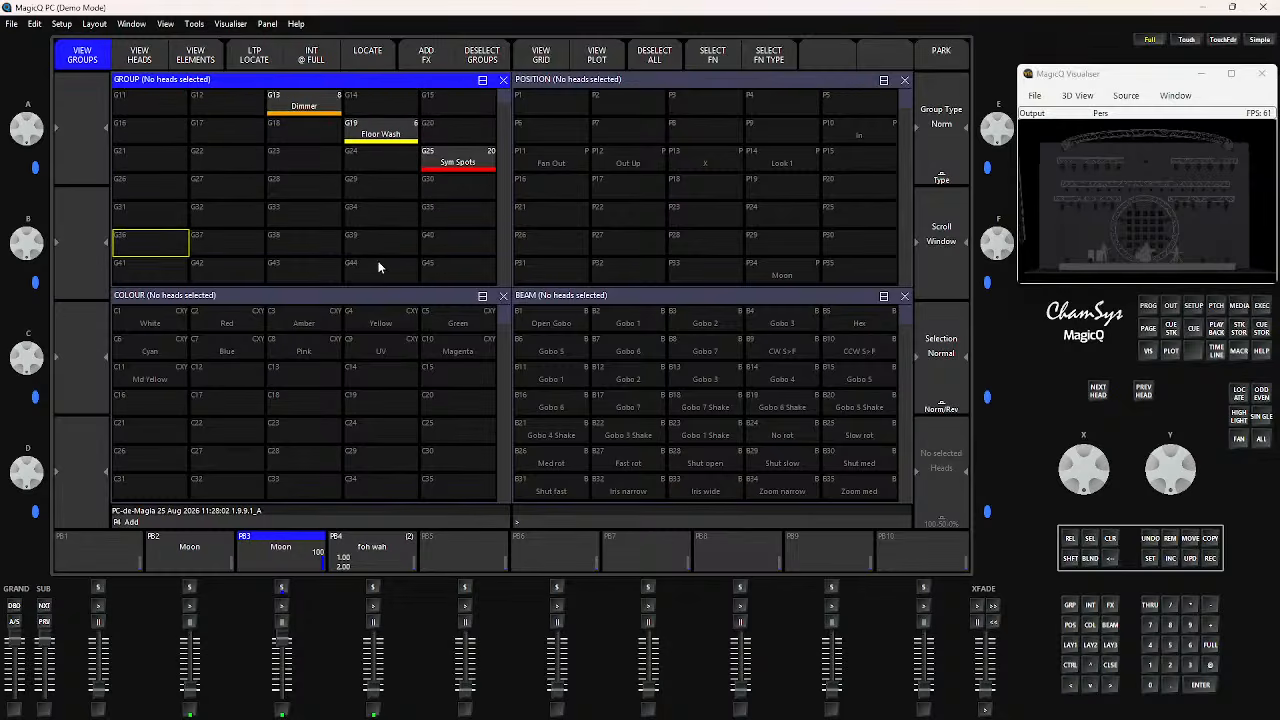
{"action": "scroll", "coordinate": [379, 259], "scroll_direction": "up", "scroll_amount": 3}
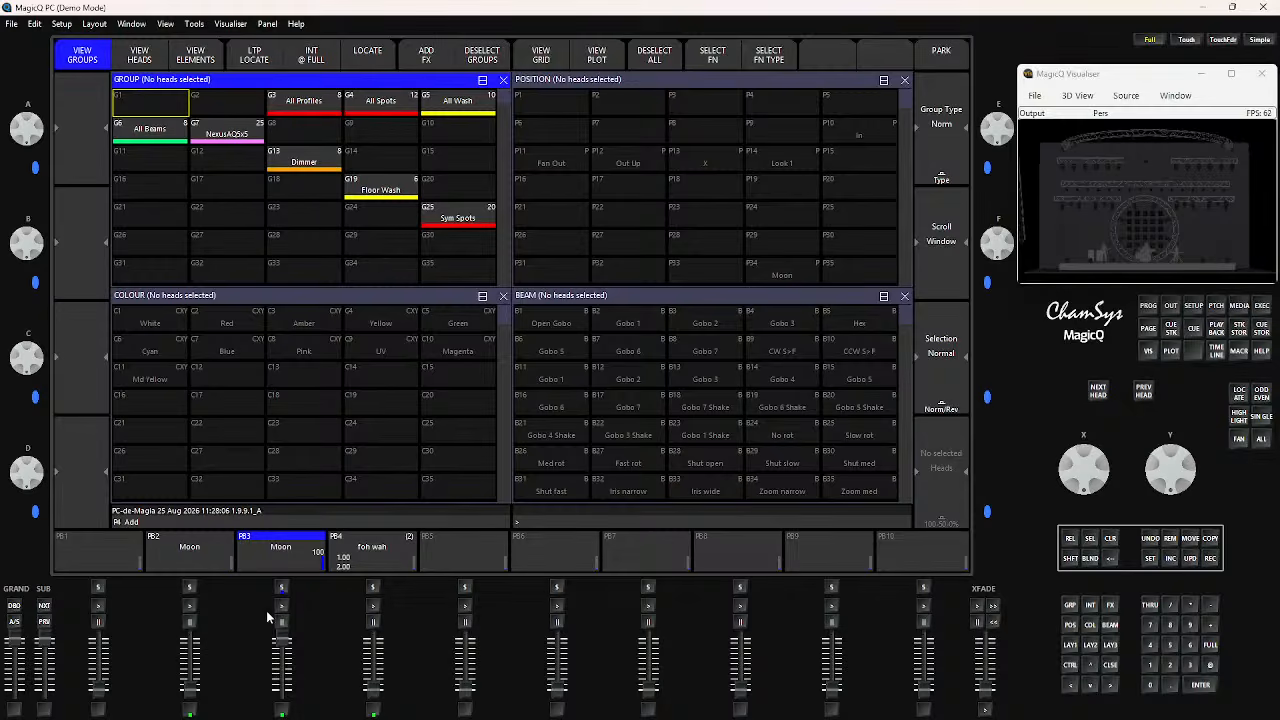
Test the Moon playback on PB3 by moving its level between zero and full, ending at zero
{"action": "left_click_drag", "start_coordinate": [282, 641], "coordinate": [279, 689]}
{"action": "left_click_drag", "start_coordinate": [279, 689], "coordinate": [270, 637]}
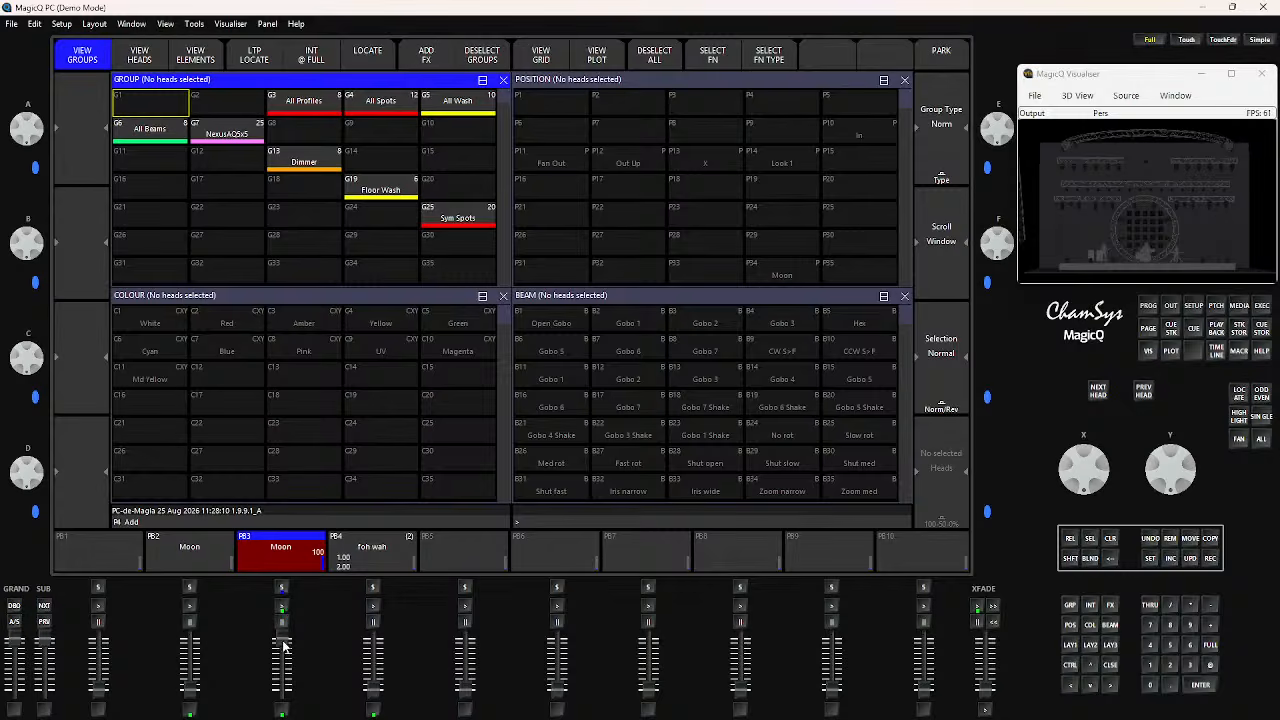
{"action": "mouse_move", "coordinate": [283, 647]}
{"action": "left_mouse_down"}
{"action": "mouse_move", "coordinate": [281, 690]}
{"action": "mouse_move", "coordinate": [282, 637]}
{"action": "left_mouse_up"}
{"action": "mouse_move", "coordinate": [184, 690]}
{"action": "left_mouse_down"}
{"action": "mouse_move", "coordinate": [204, 626]}
{"action": "mouse_move", "coordinate": [190, 692]}
{"action": "left_mouse_up"}
{"action": "left_click_drag", "start_coordinate": [283, 643], "coordinate": [277, 712]}
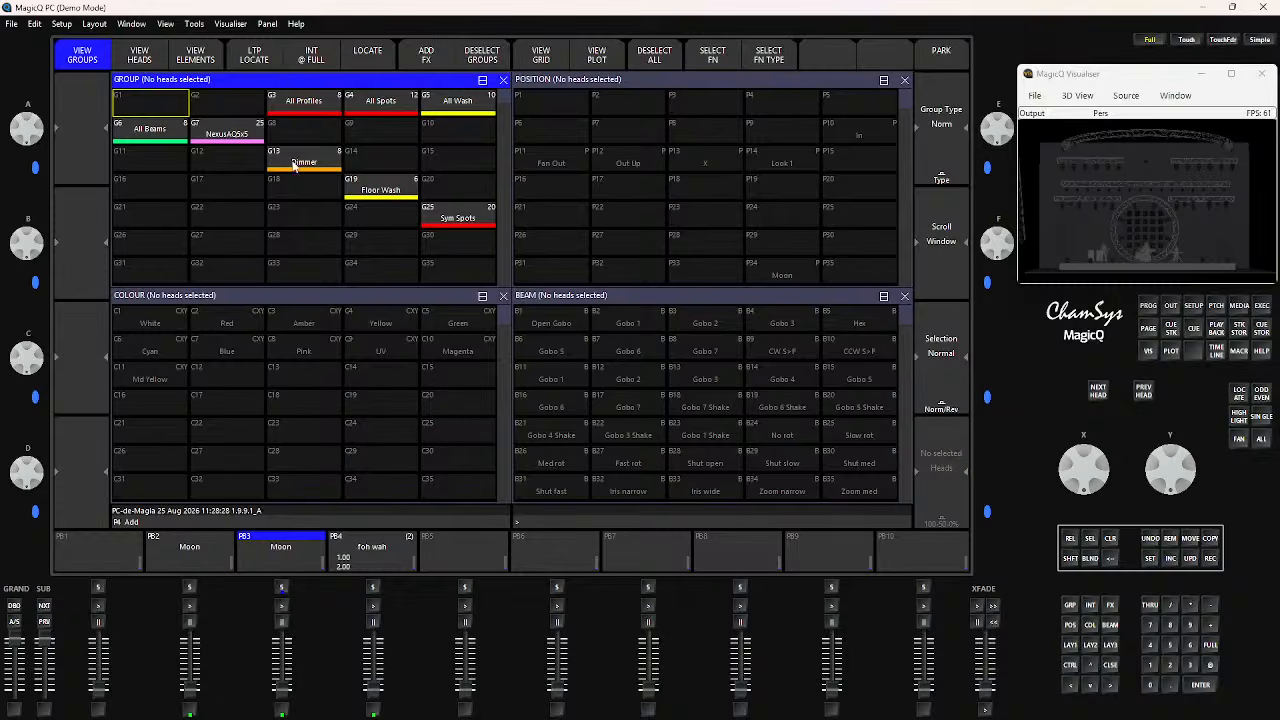
Check the heads in the All Beams and Sym Spots groups and clear the programmer
{"action": "left_click", "coordinate": [154, 136]}
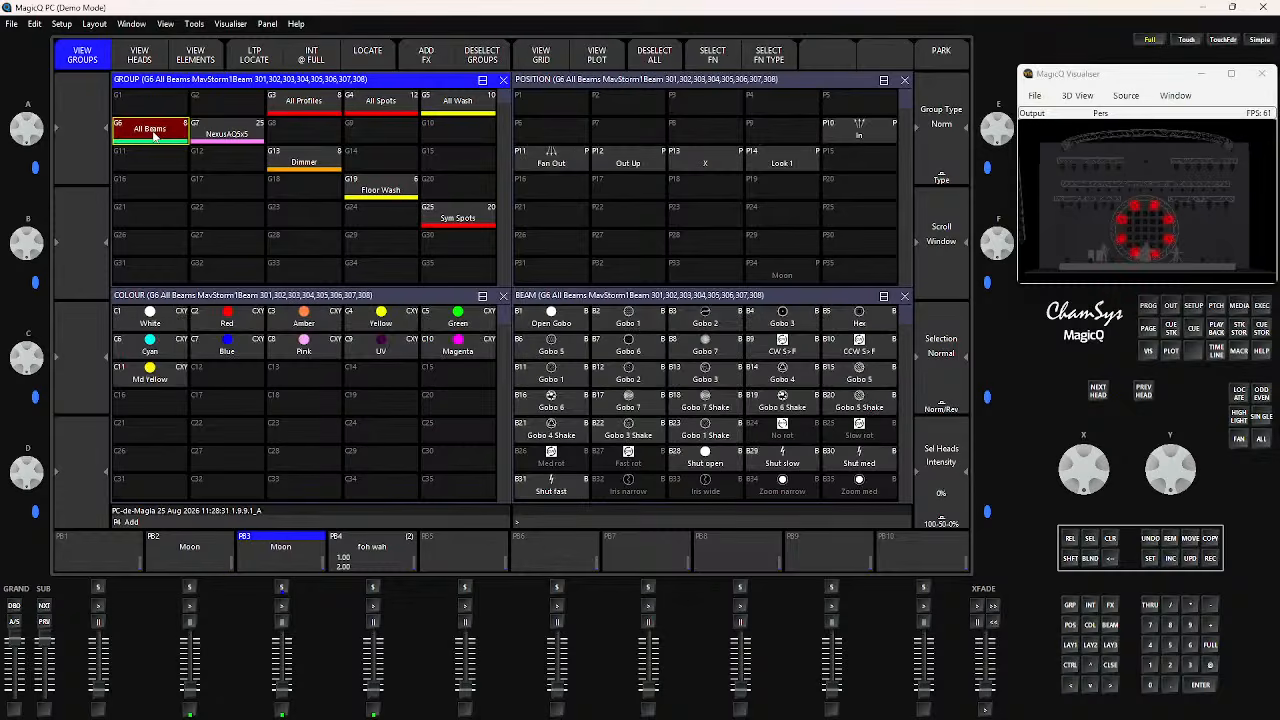
{"action": "left_click", "coordinate": [236, 135]}
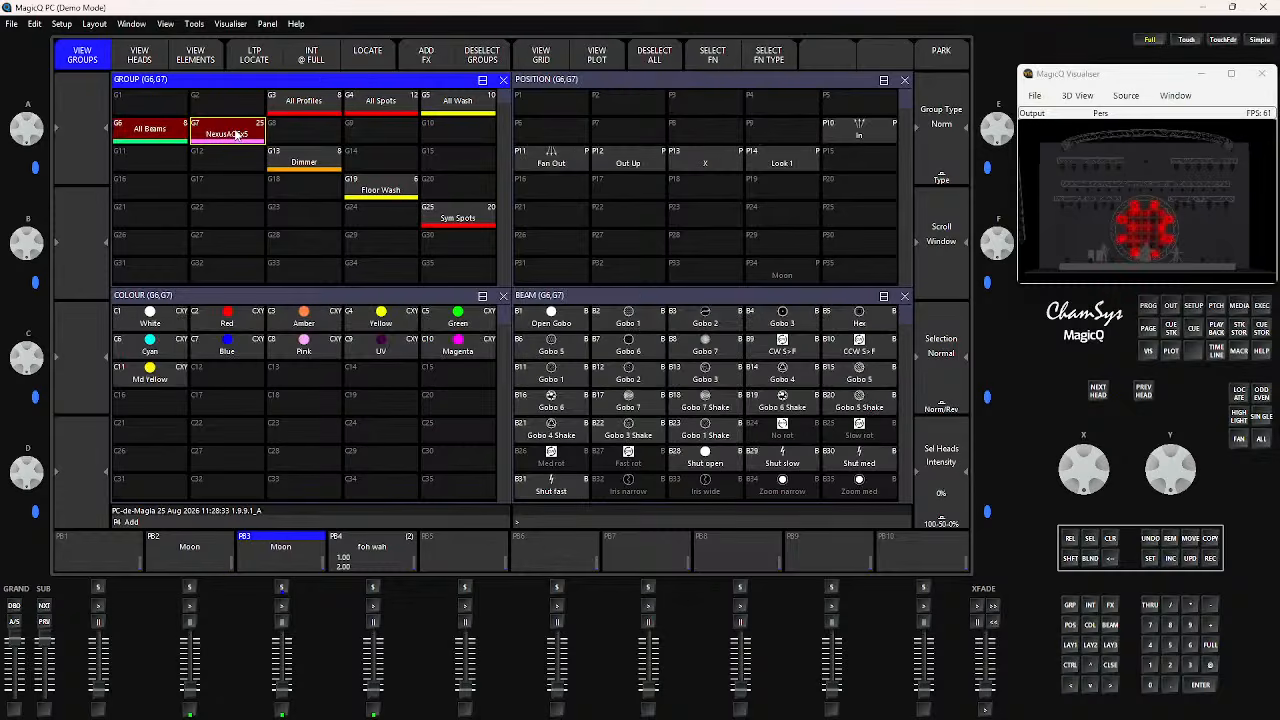
{"action": "left_click", "coordinate": [147, 139]}
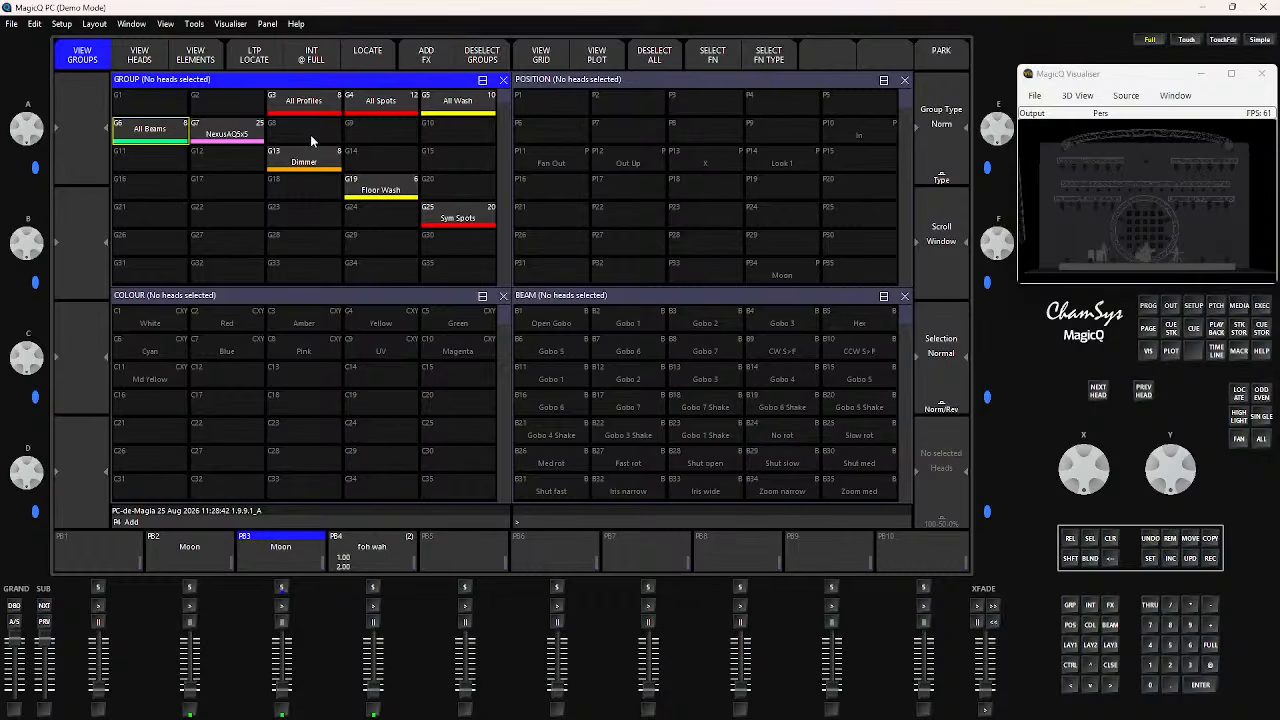
{"action": "left_click", "coordinate": [459, 222]}
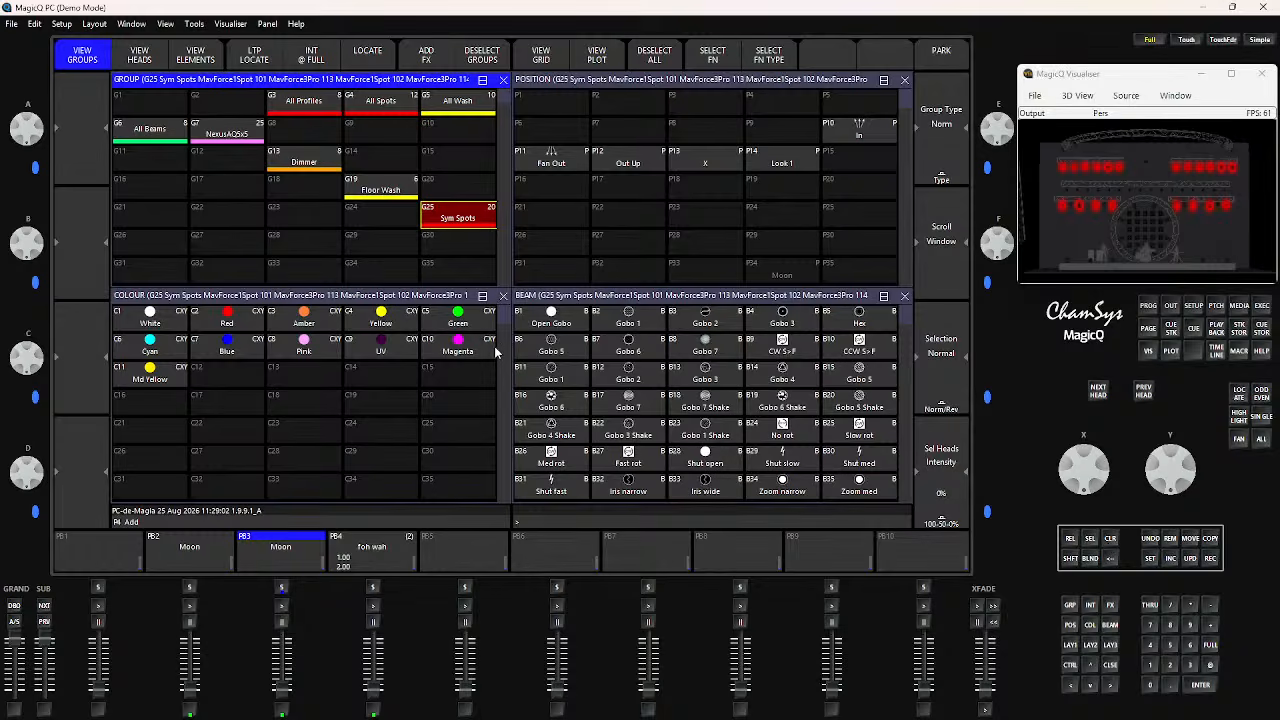
{"action": "left_click", "coordinate": [1112, 541]}
{"action": "left_click", "coordinate": [1071, 646]}
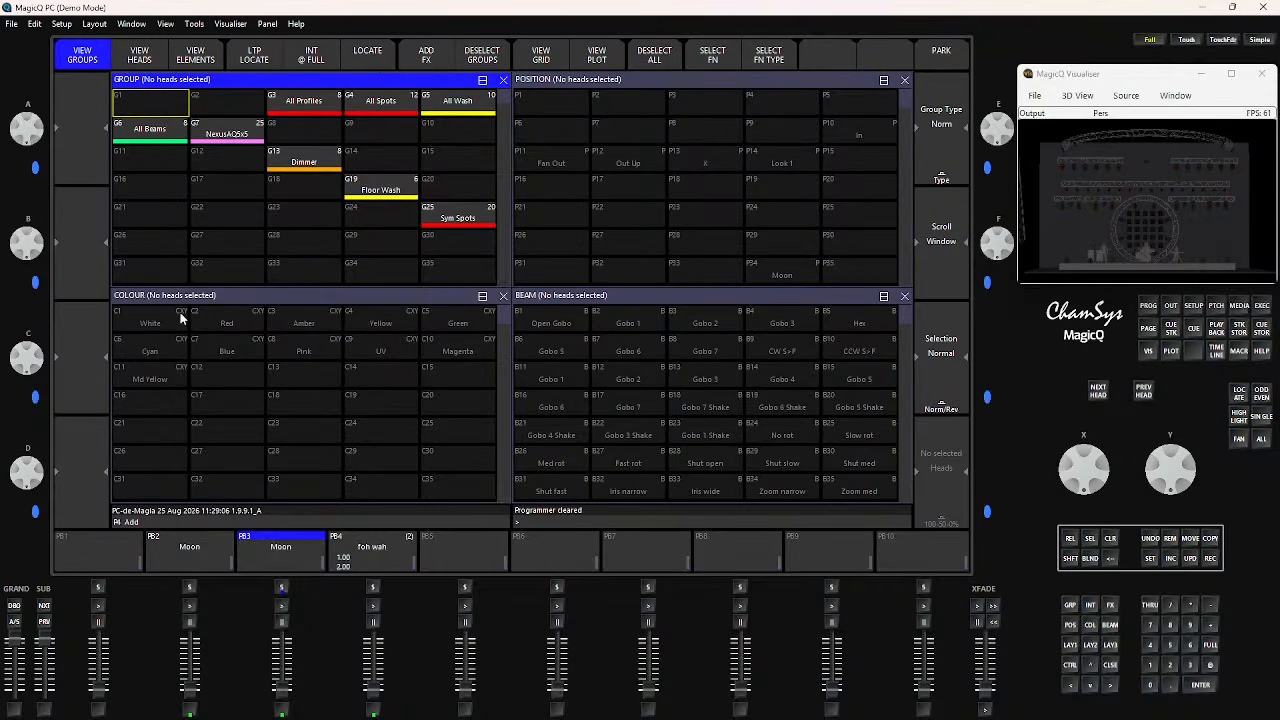